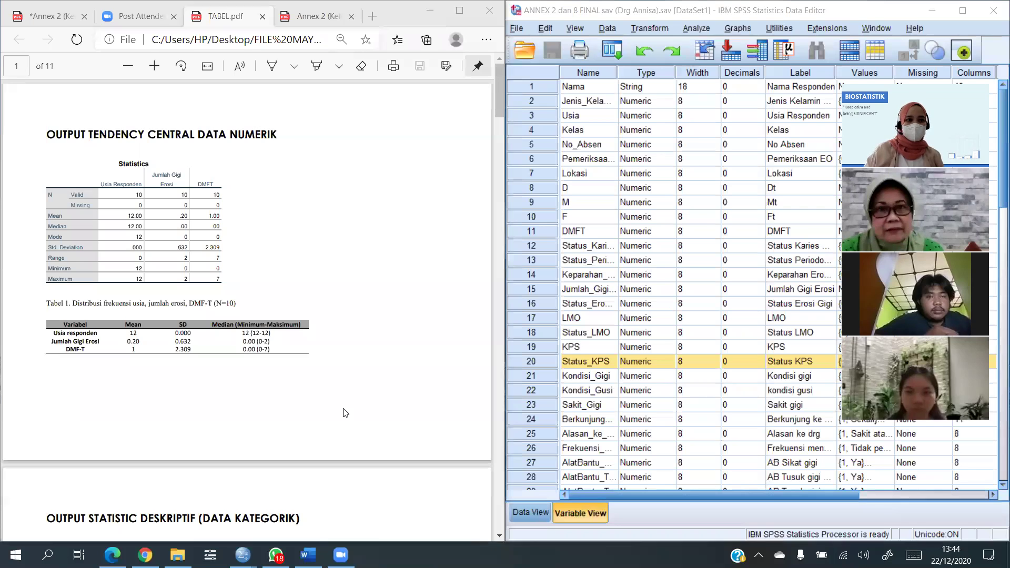
Bring up the completed Annex 2 examination form and review it from the general information down to the treatment need section
click(319, 18)
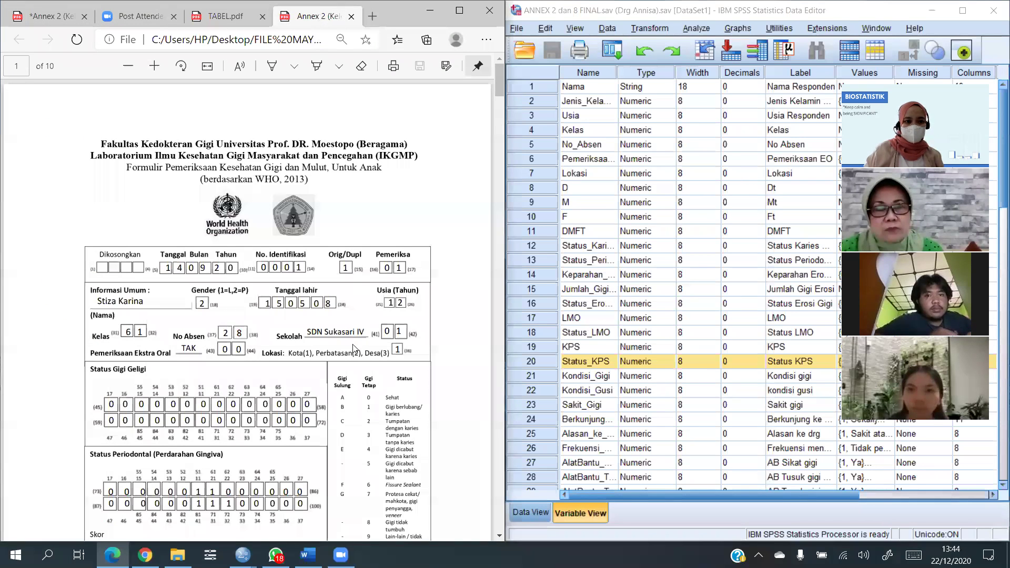
scroll(353, 340, down, 2)
scroll(353, 339, up, 2)
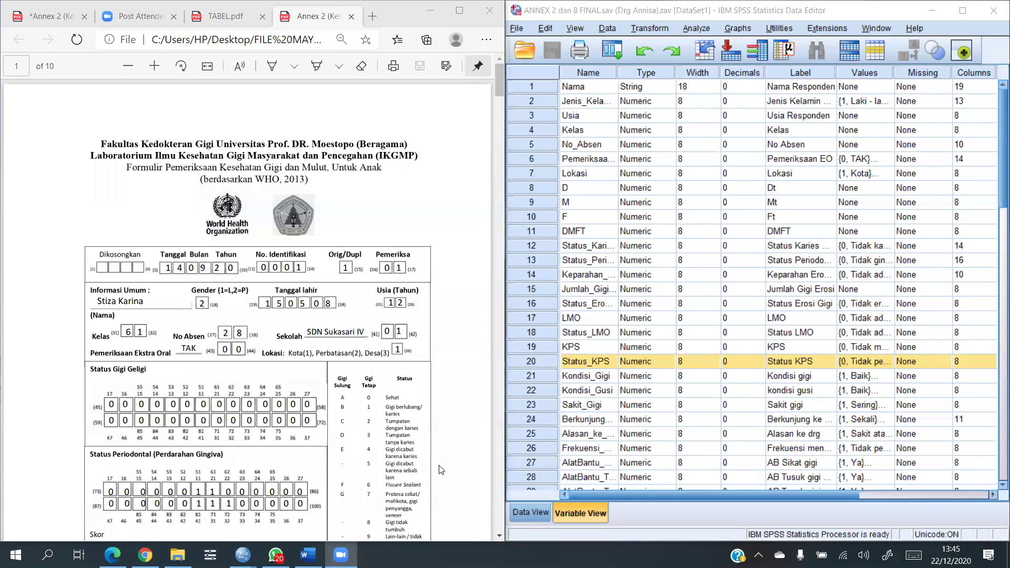
scroll(256, 211, down, 3)
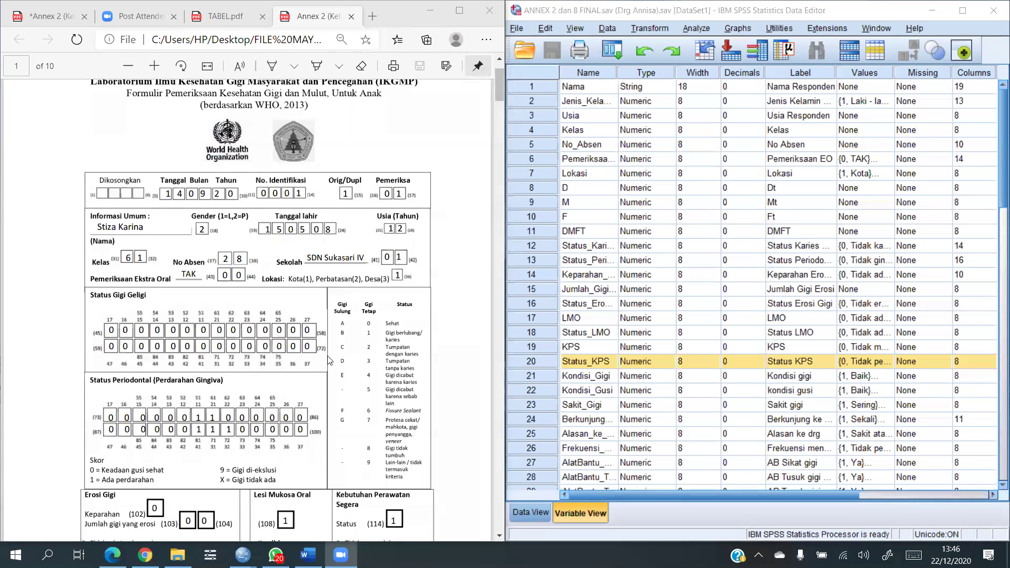
scroll(329, 361, down, 1)
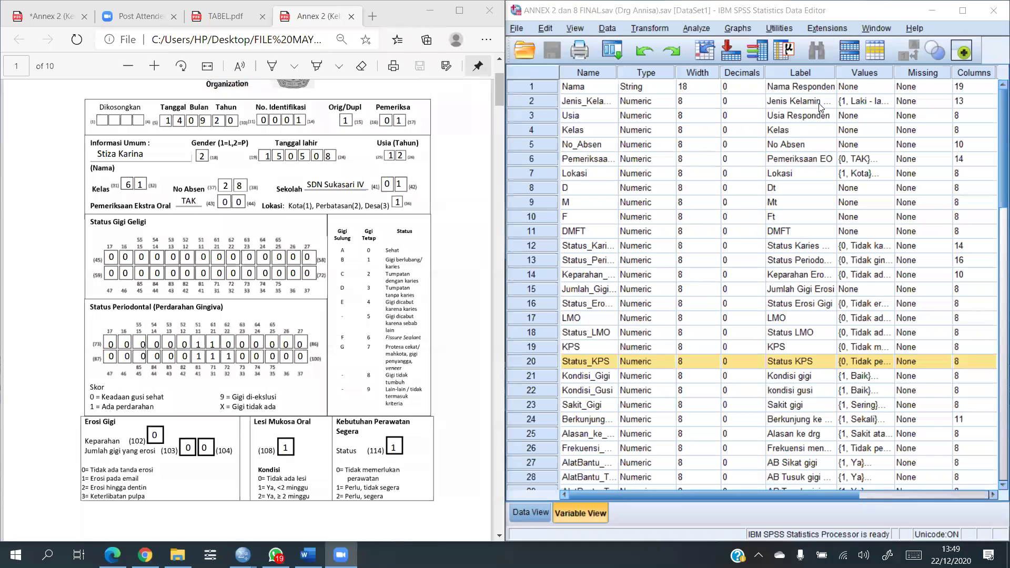
Examine the variable list's Name and Type definitions, check the respondents' data records, and return to the variable definitions
click(535, 105)
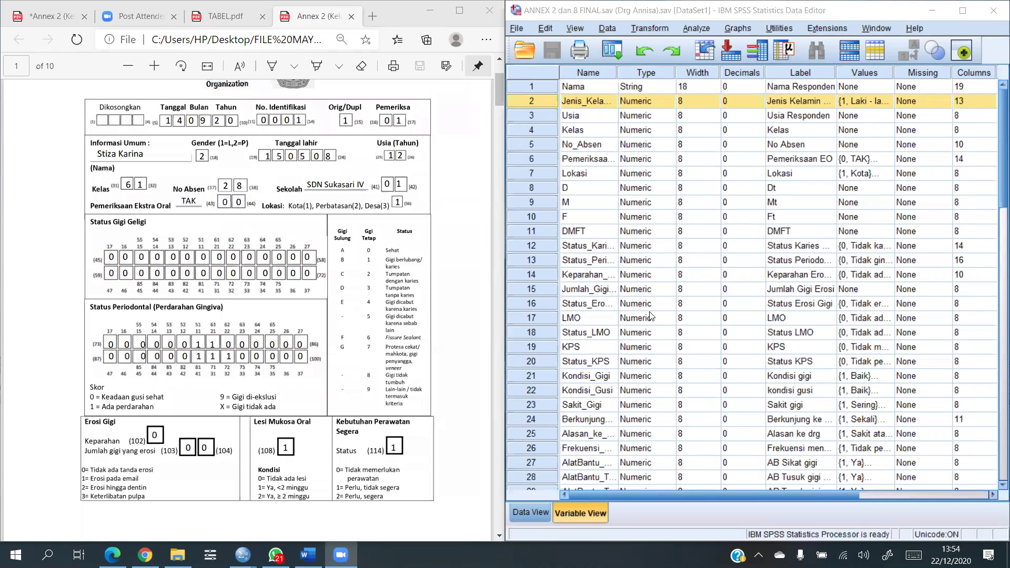
click(687, 517)
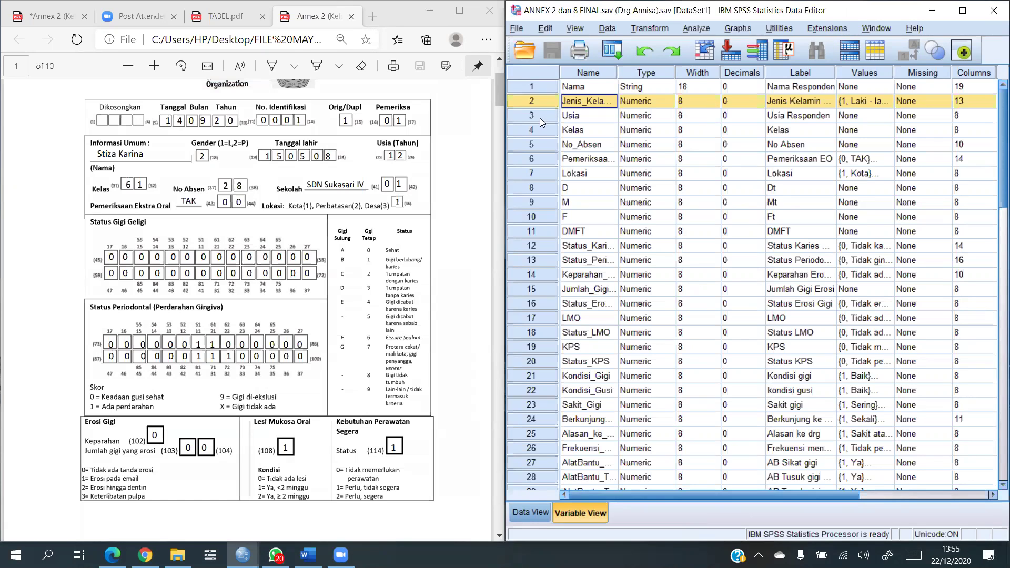
click(602, 71)
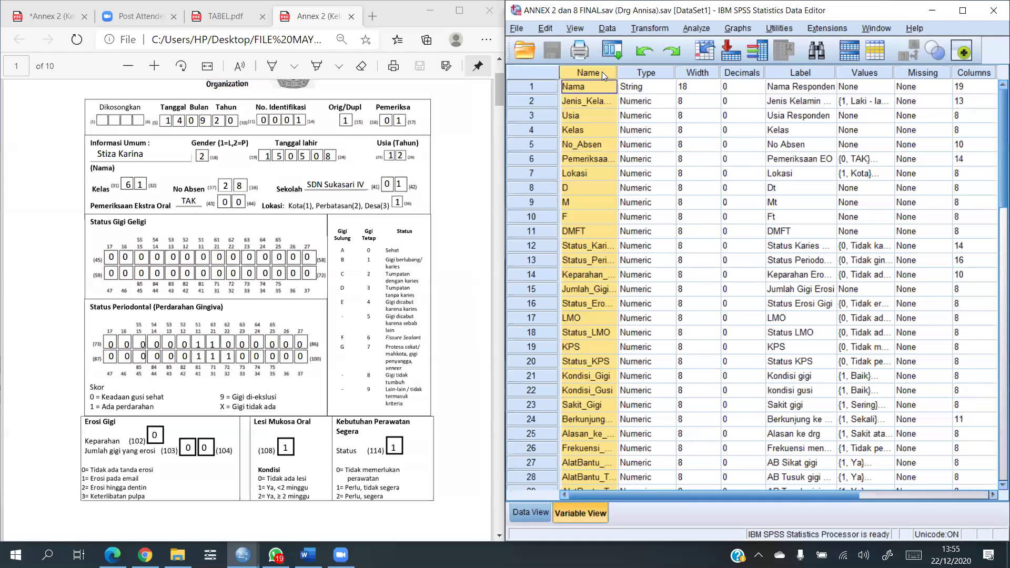
click(647, 75)
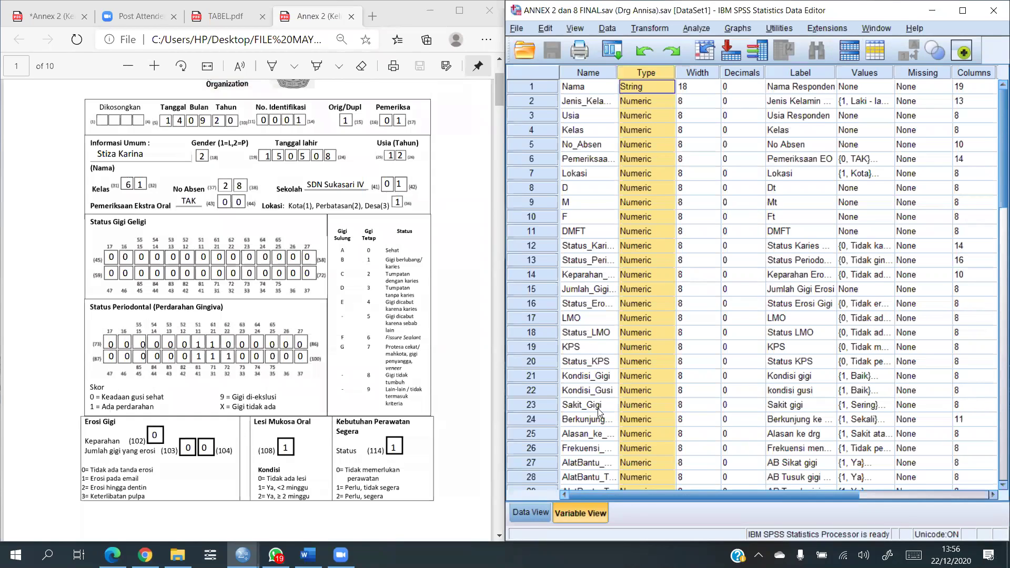
click(531, 518)
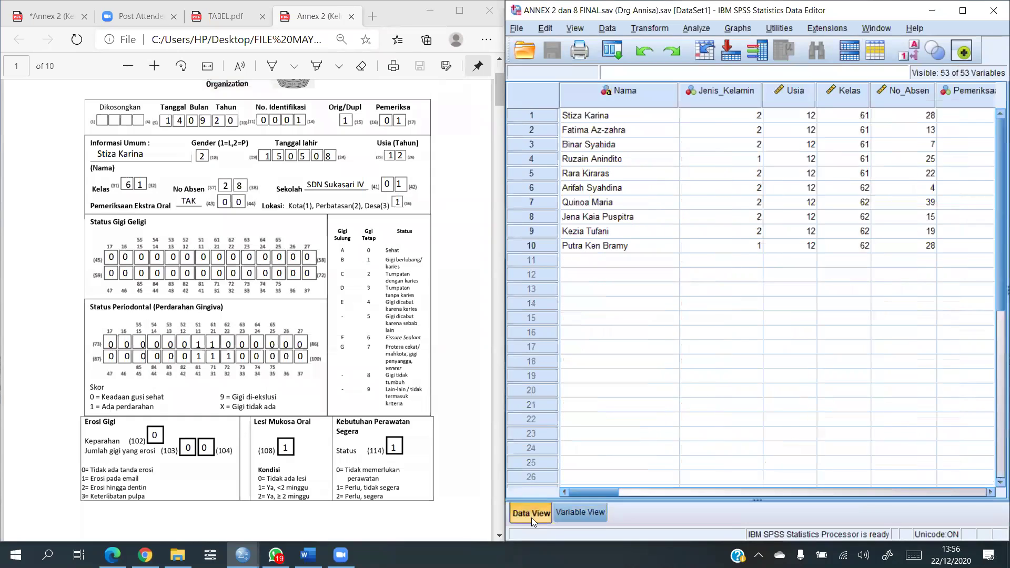
click(566, 512)
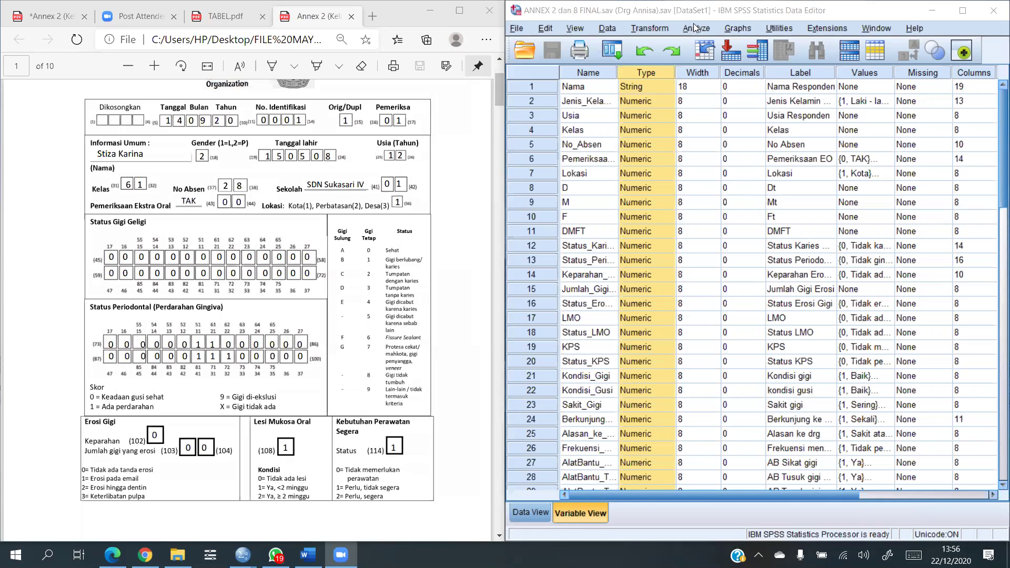
click(695, 27)
click(740, 29)
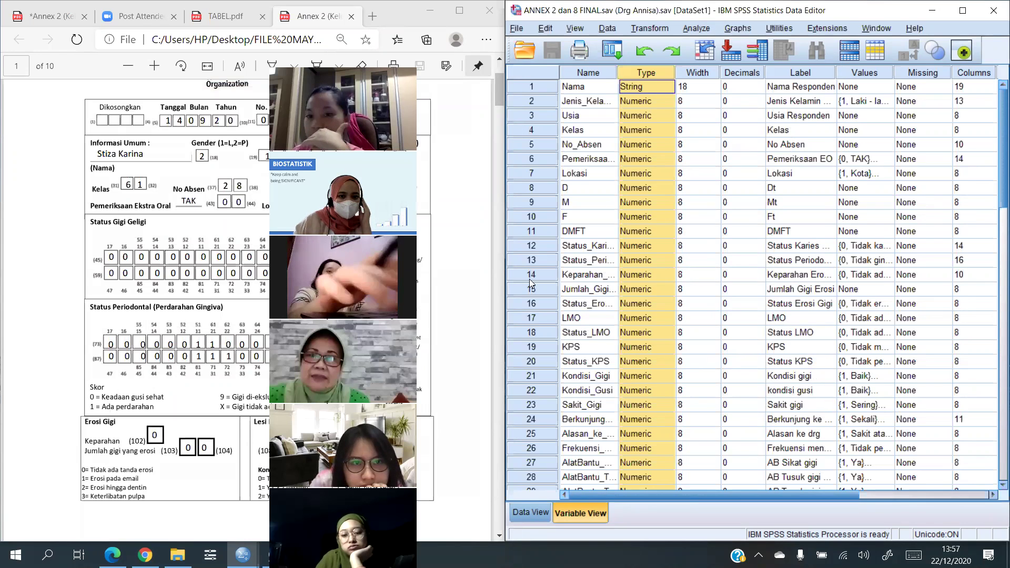
click(486, 271)
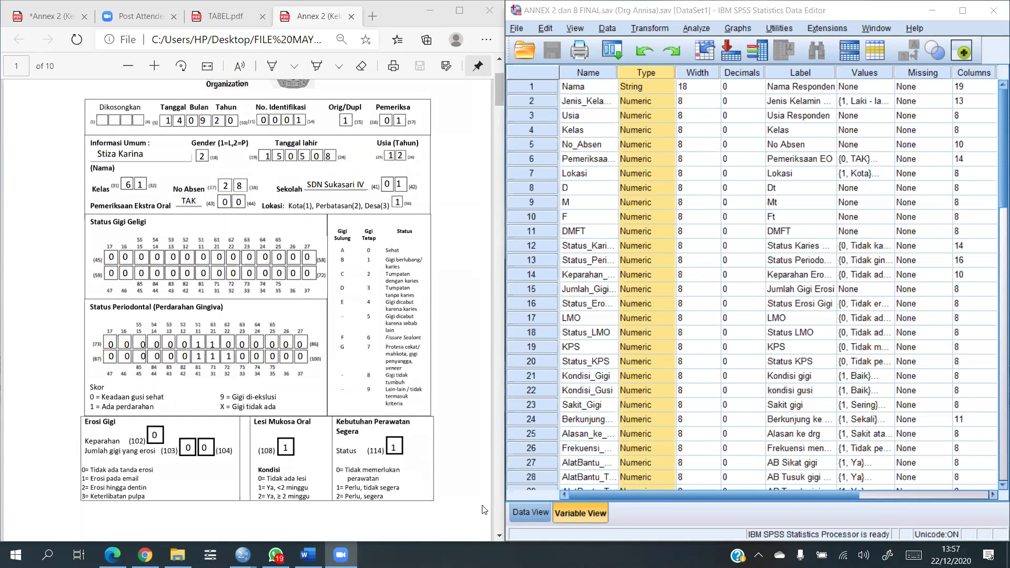
Go over the Nama and Jenis_Kelamin variable entries, highlighting the Name and Type attributes in turn
click(543, 89)
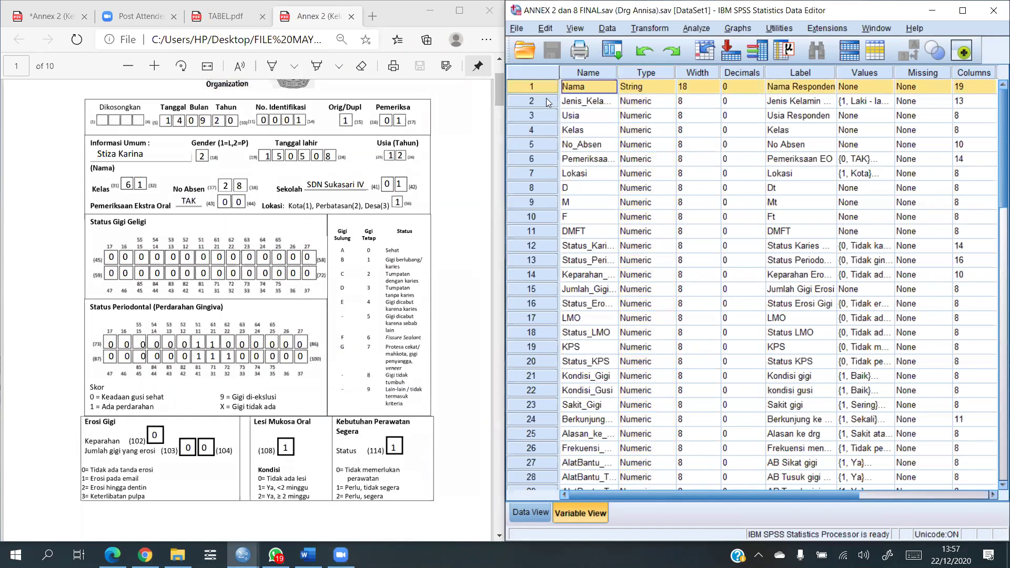
click(594, 72)
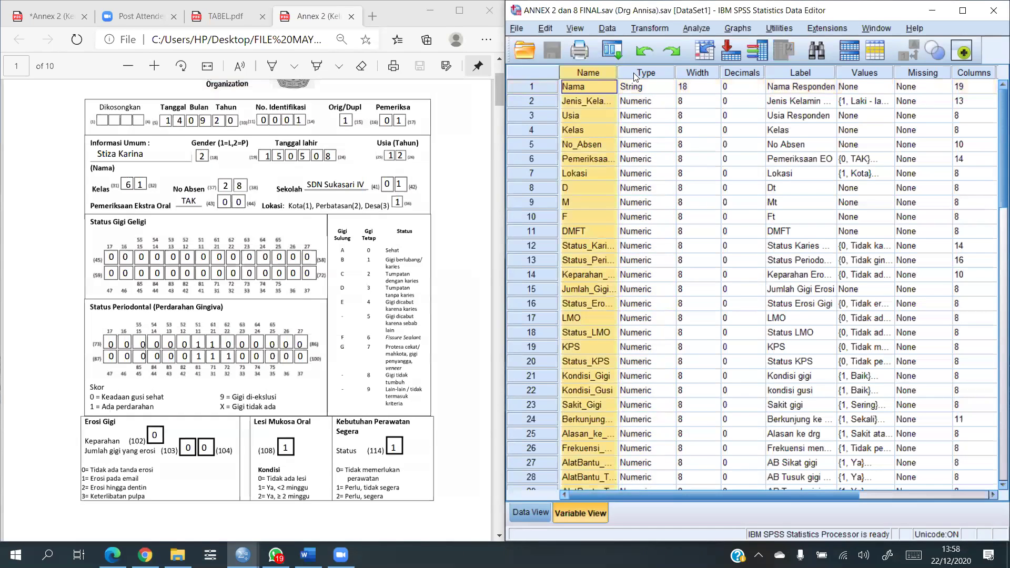
click(654, 74)
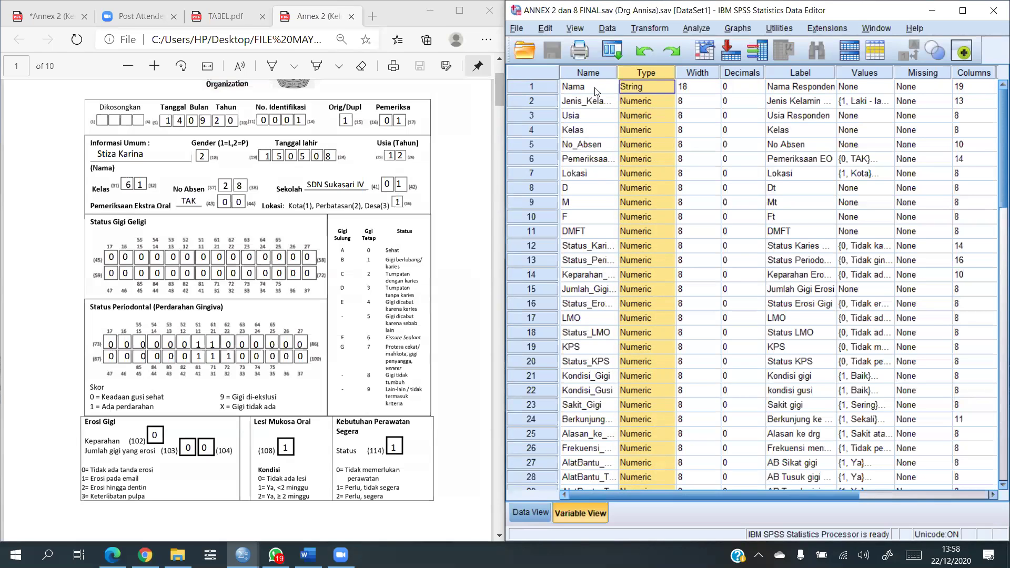
click(597, 73)
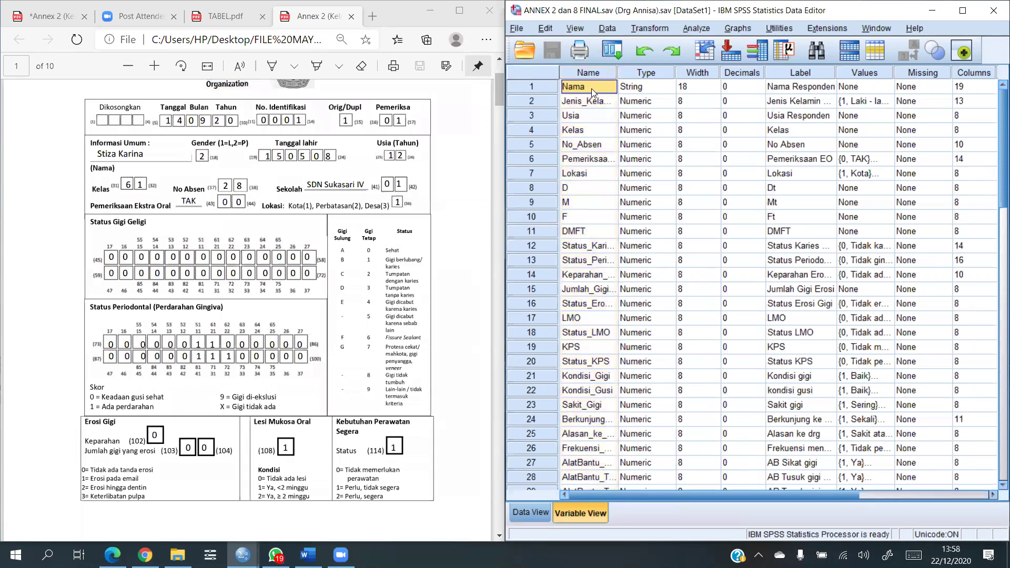
click(589, 104)
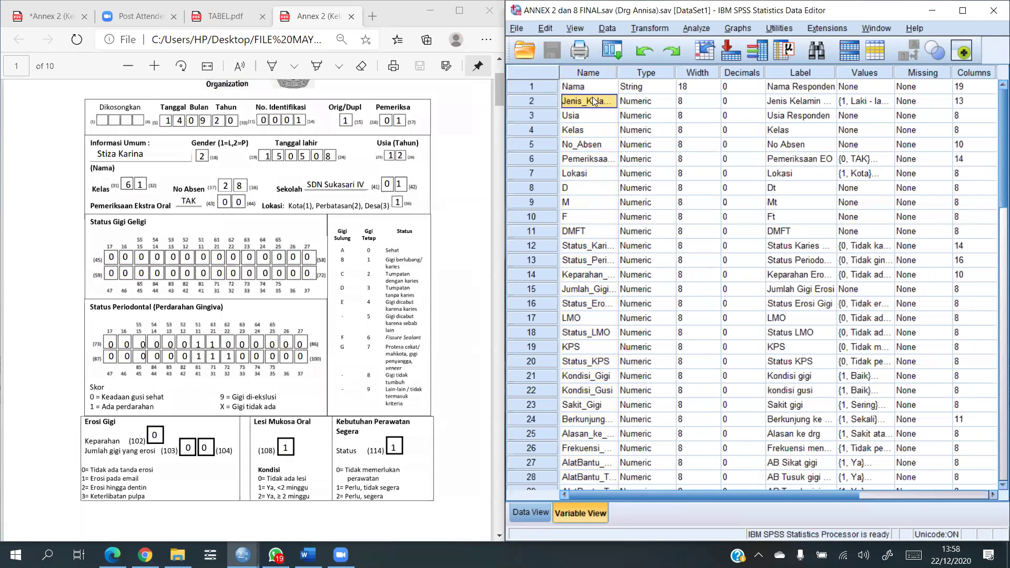
click(596, 90)
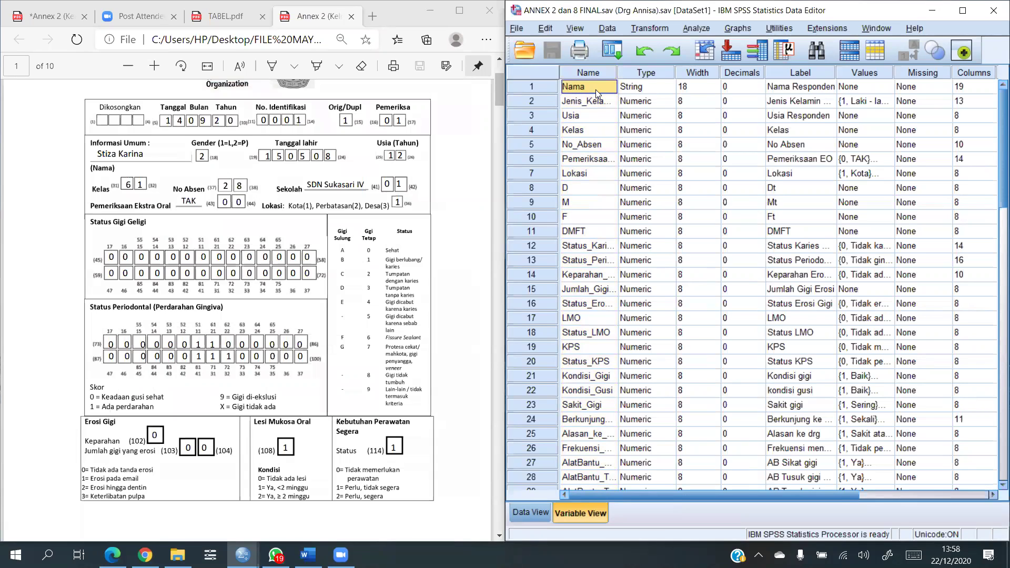
click(642, 75)
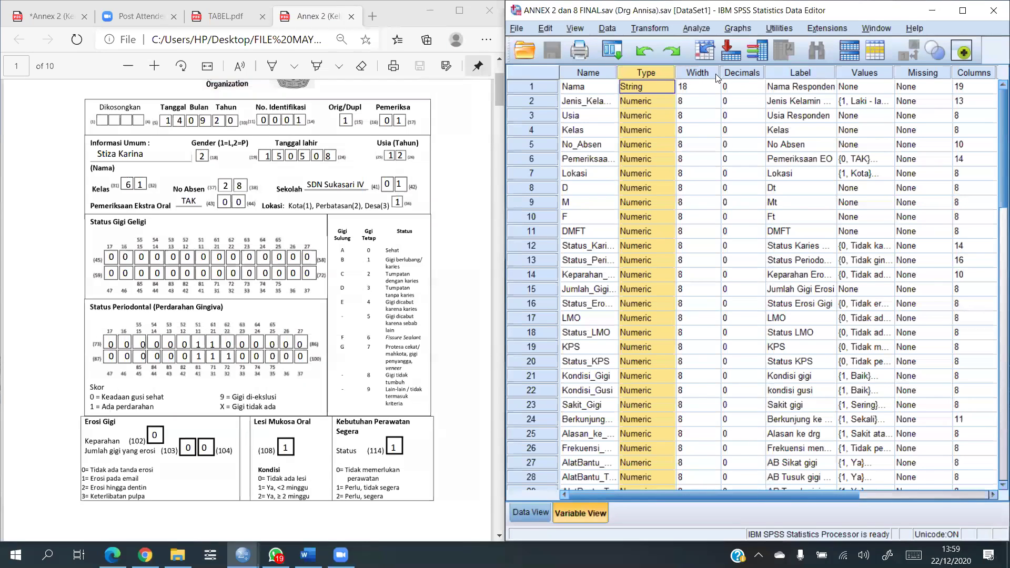
Examine the Decimals and Label attributes, including the label text of the Nama variable
click(744, 75)
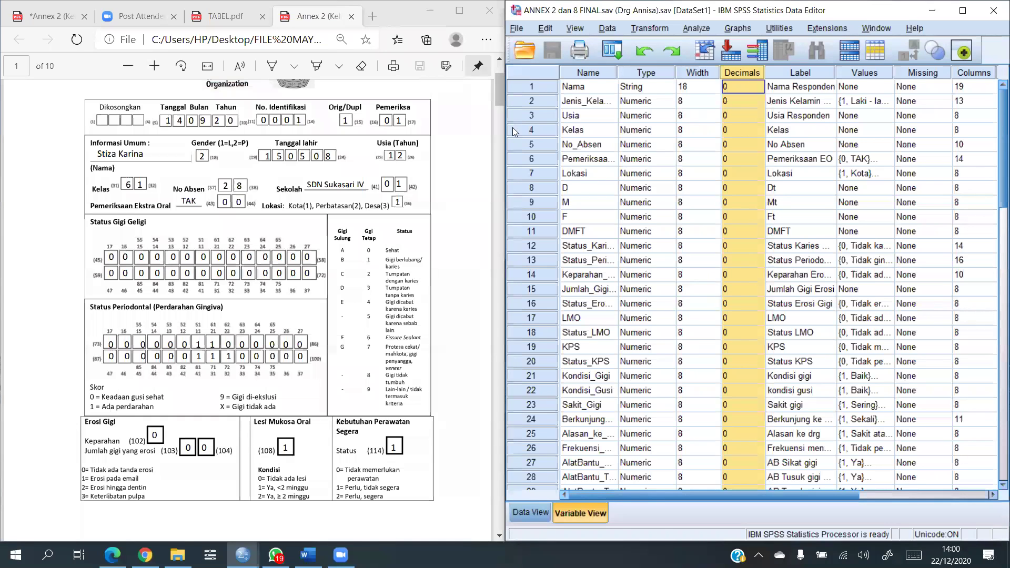
click(811, 71)
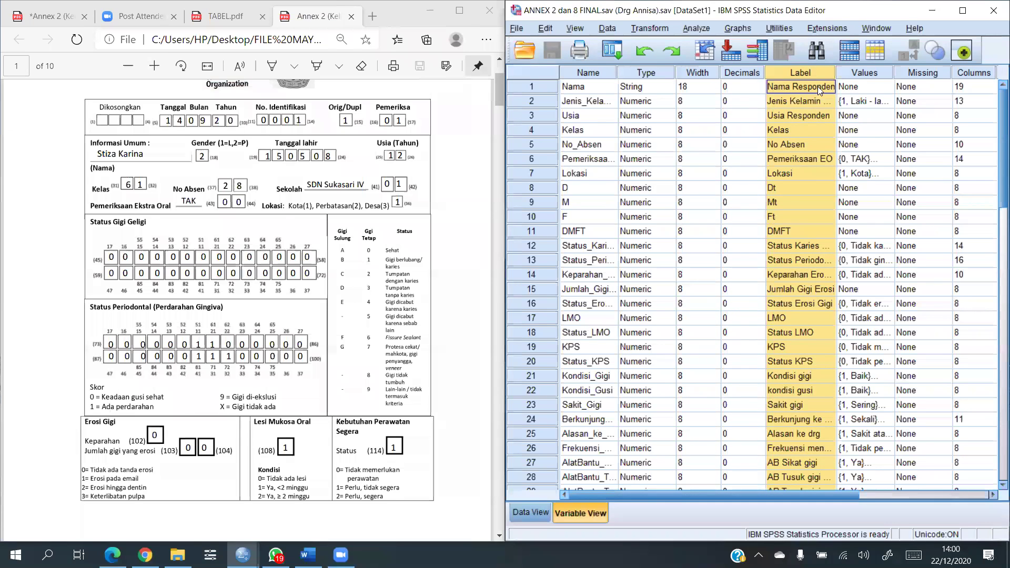
click(818, 87)
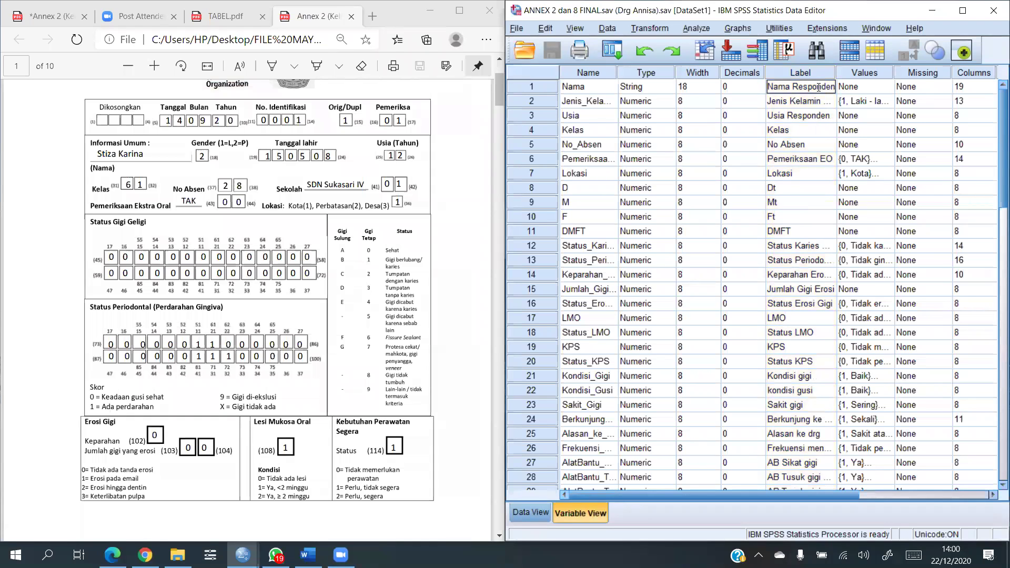
click(819, 88)
text(Nama Responden)
click(813, 102)
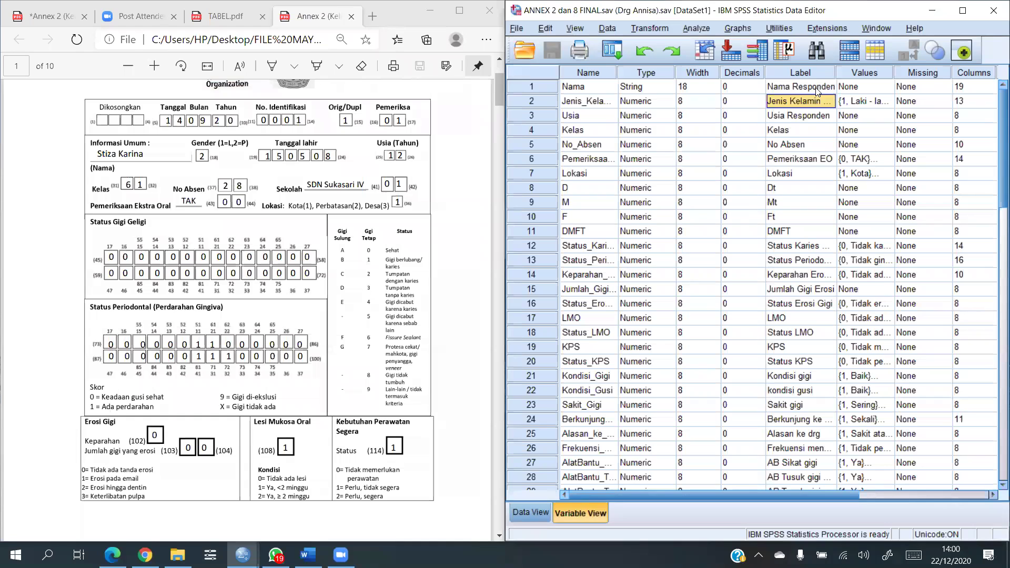
click(817, 88)
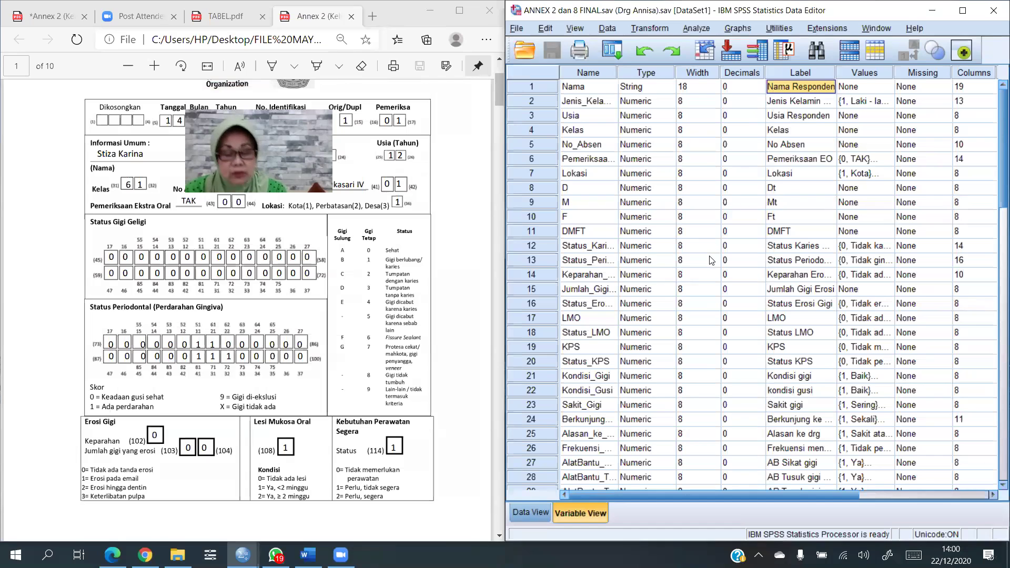
click(287, 18)
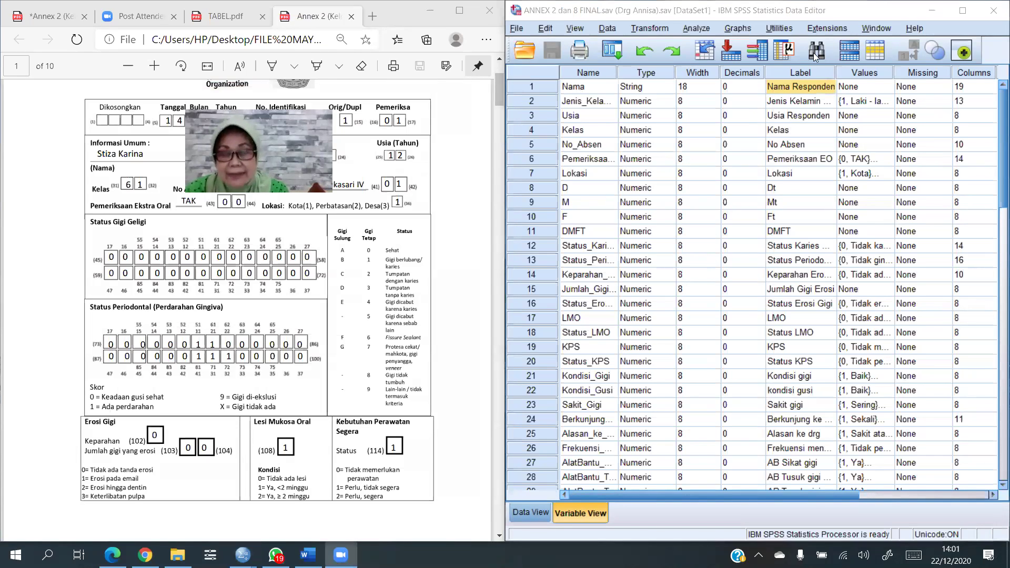
Inspect the value labels of the Jenis_Kelamin variable, going through codes 1 and 2, and close the Value Labels dialog
click(859, 70)
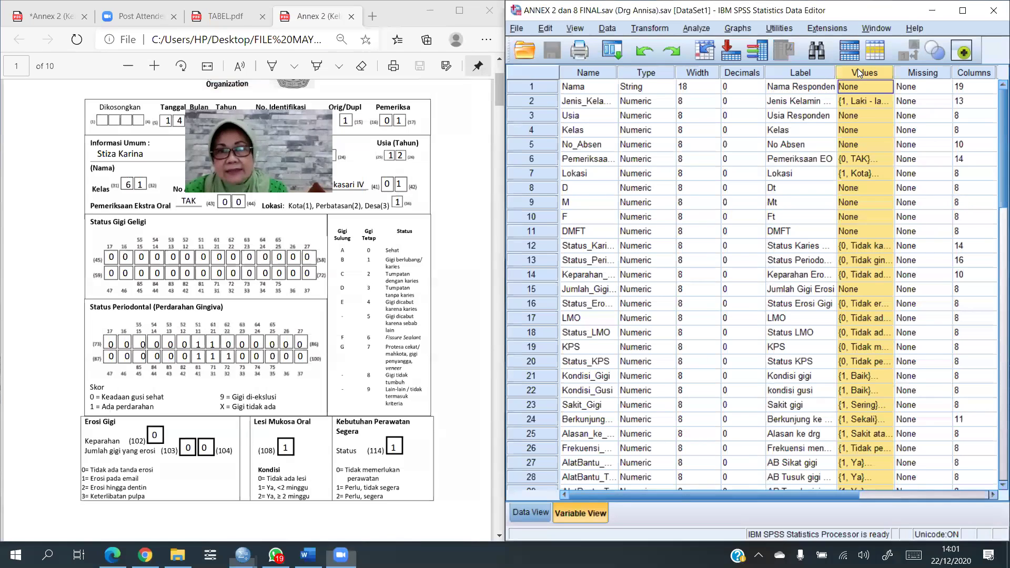
double_click(884, 100)
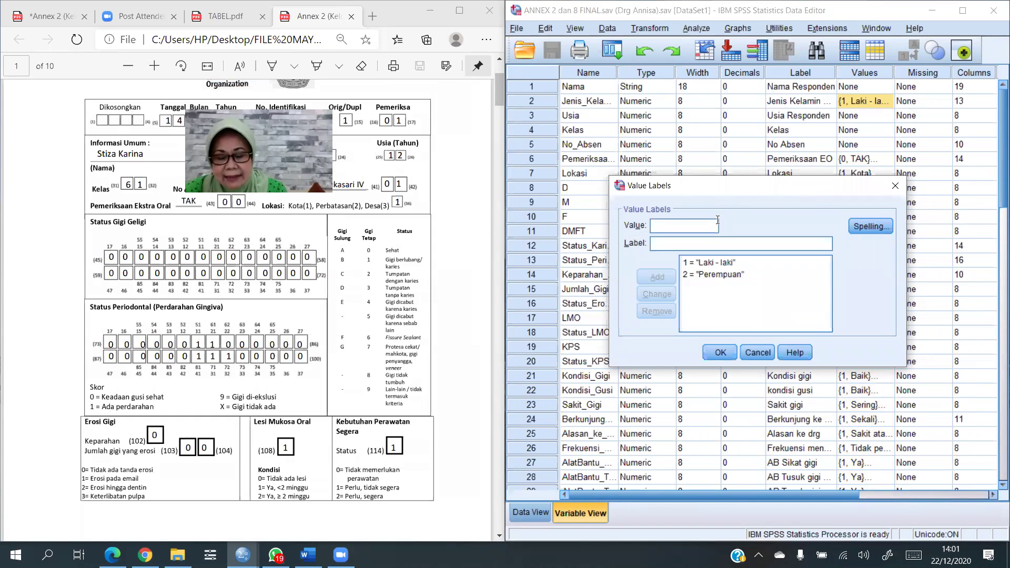
click(728, 263)
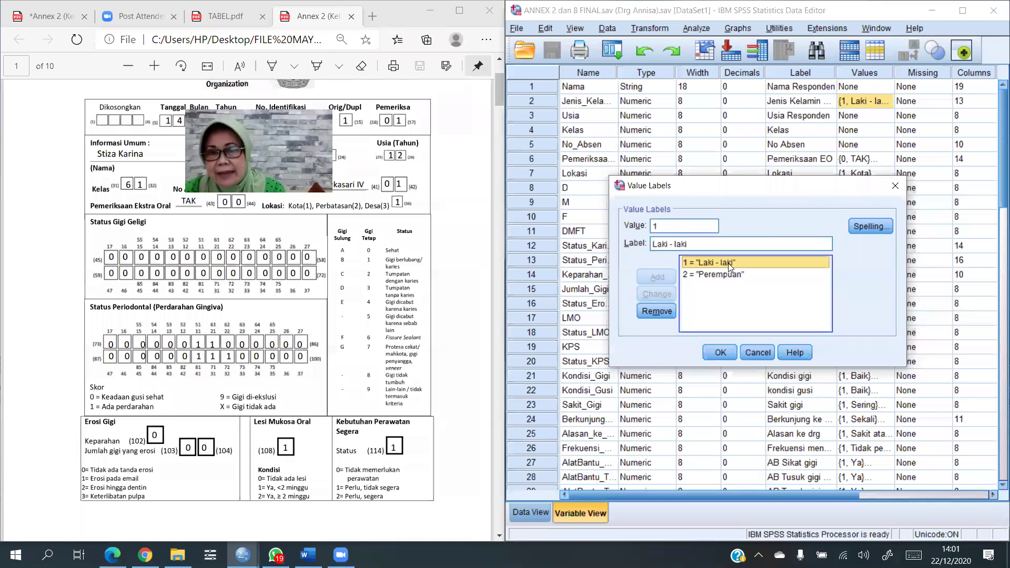
click(731, 279)
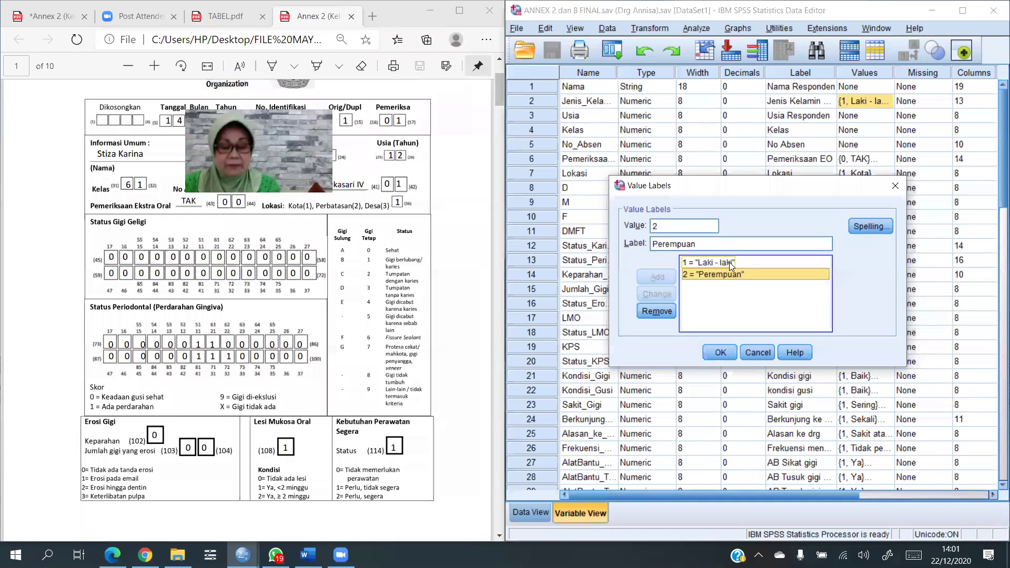
click(731, 263)
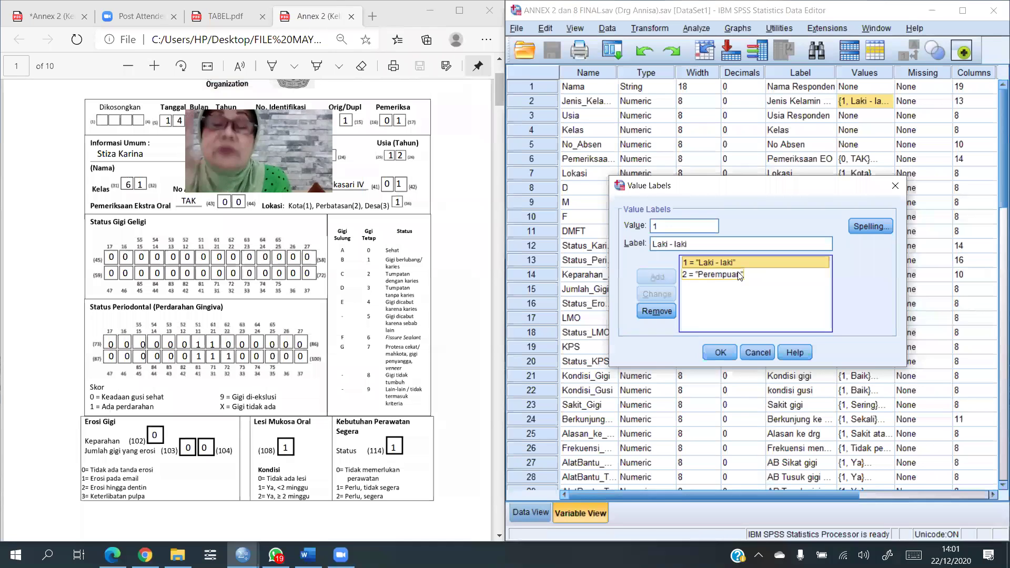
click(740, 275)
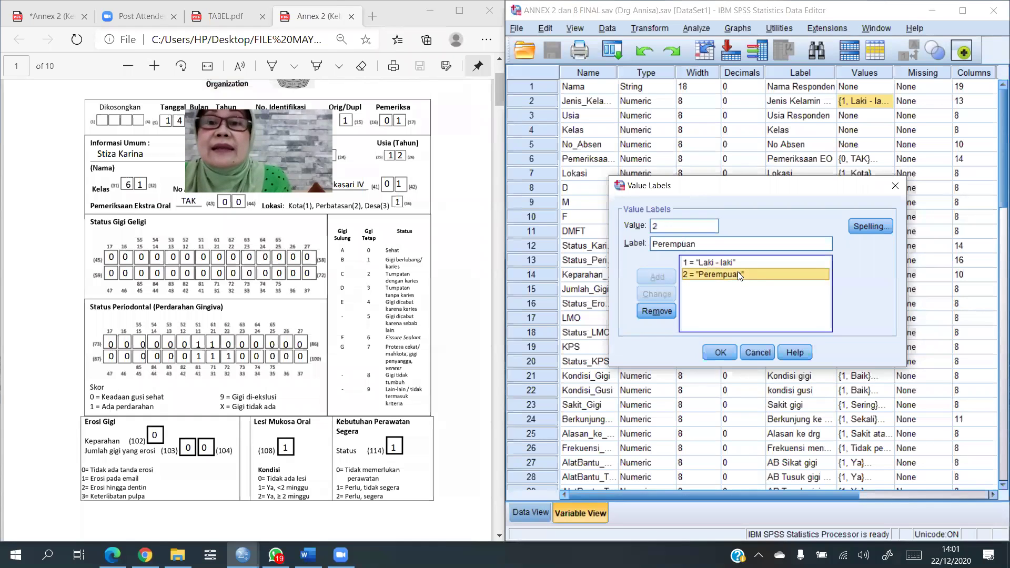
click(739, 262)
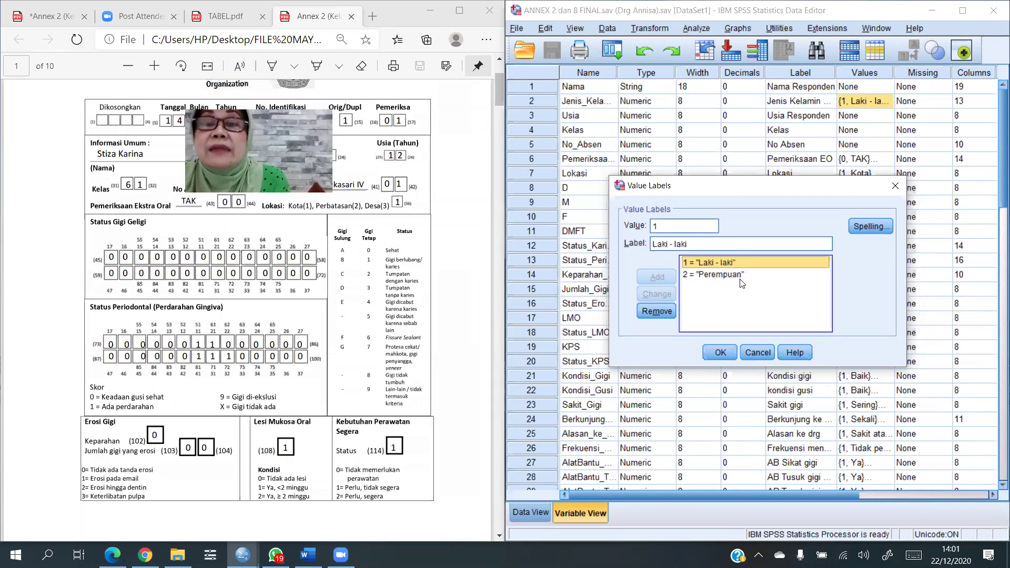
click(741, 283)
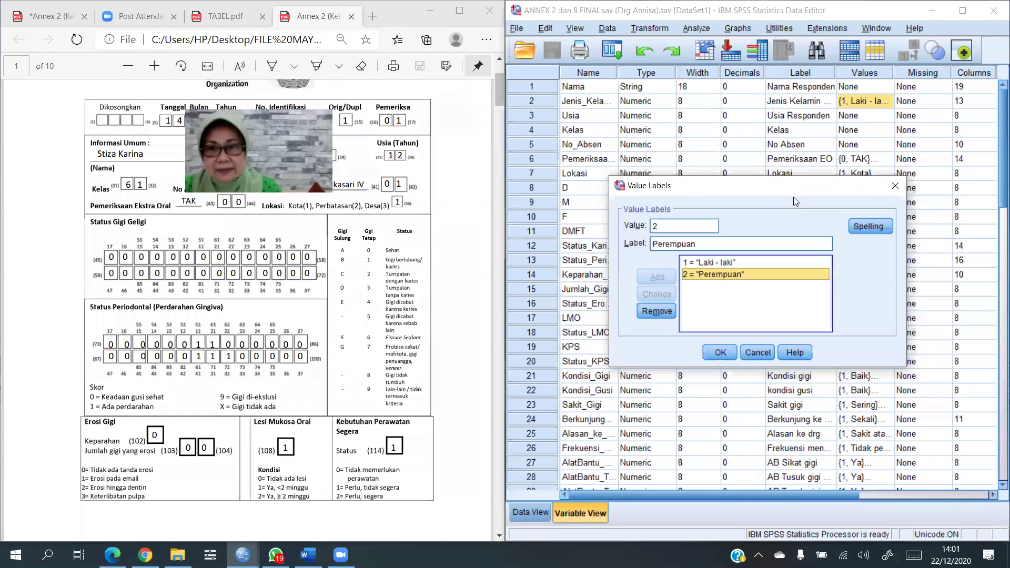
click(895, 186)
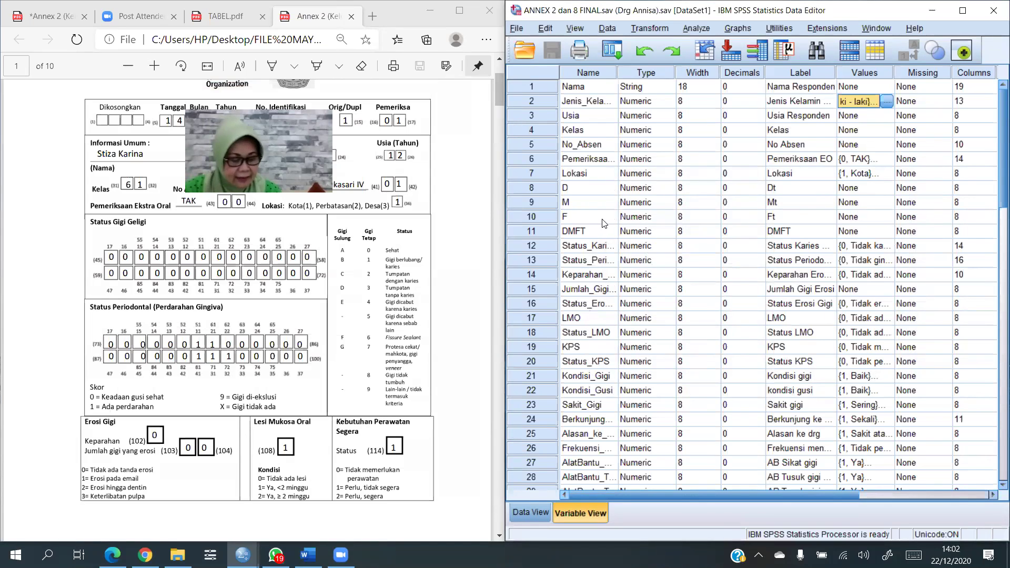
Check the respondents' data records, return to the variable definitions, and highlight the Name attribute of all variables
click(523, 515)
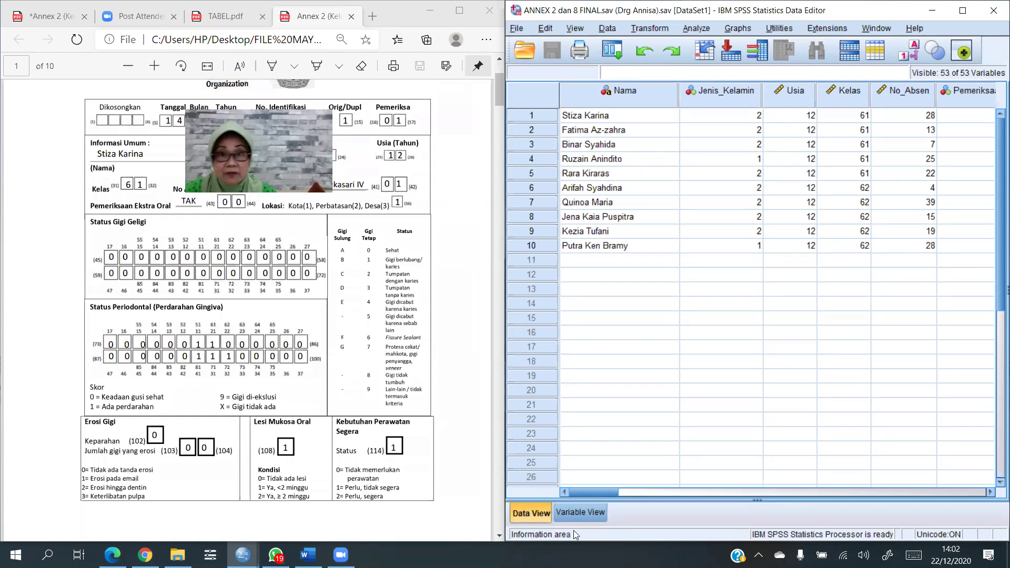
click(573, 515)
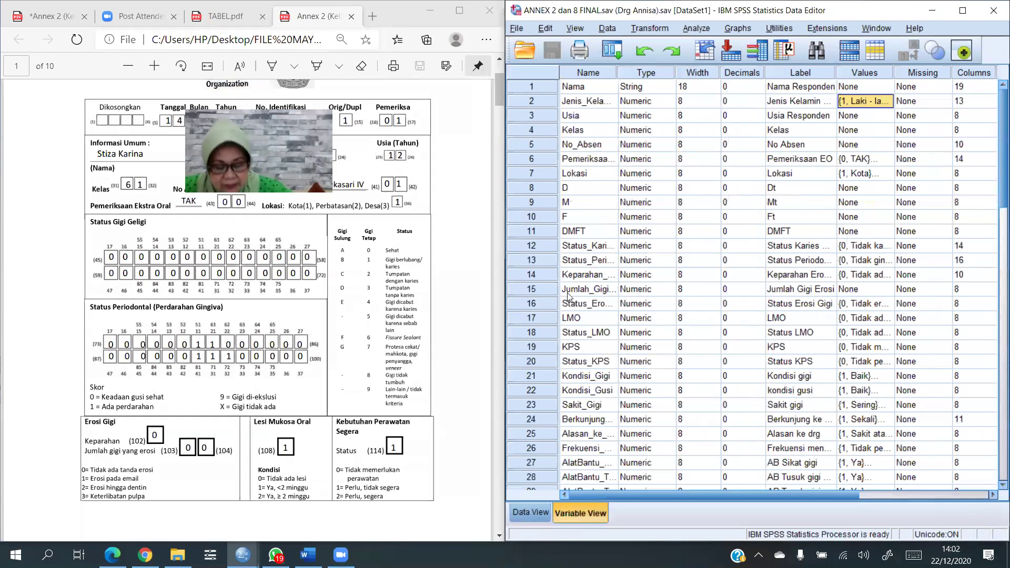
click(601, 73)
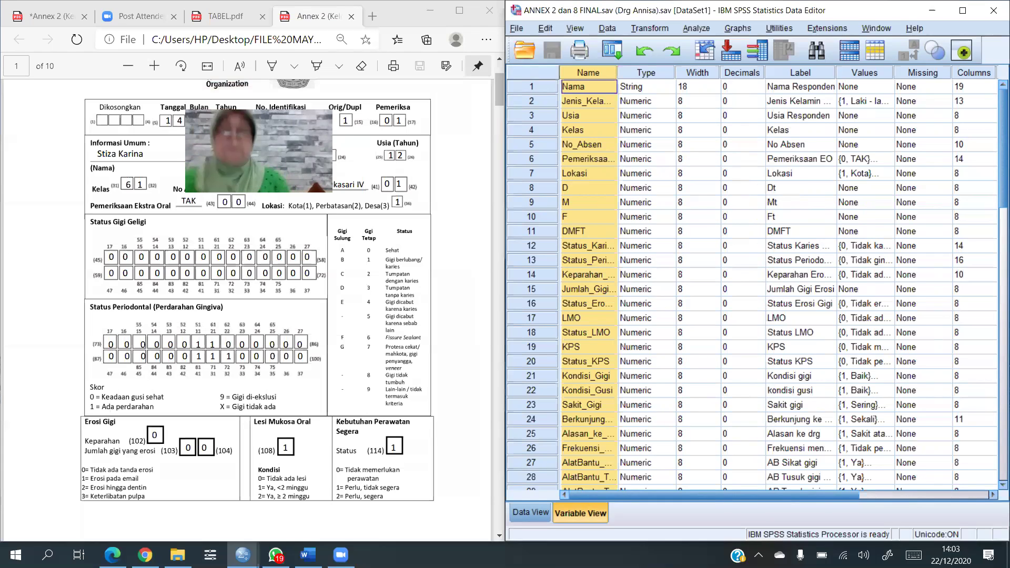
Highlight the Nama variable's definition, inspect its type settings, and close the Variable Type dialog
click(534, 86)
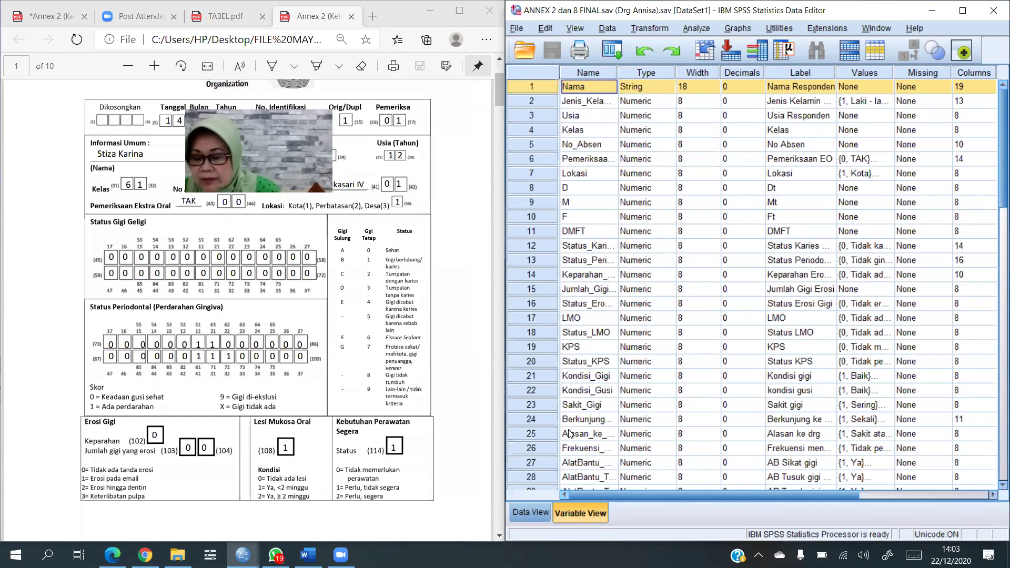
double_click(663, 87)
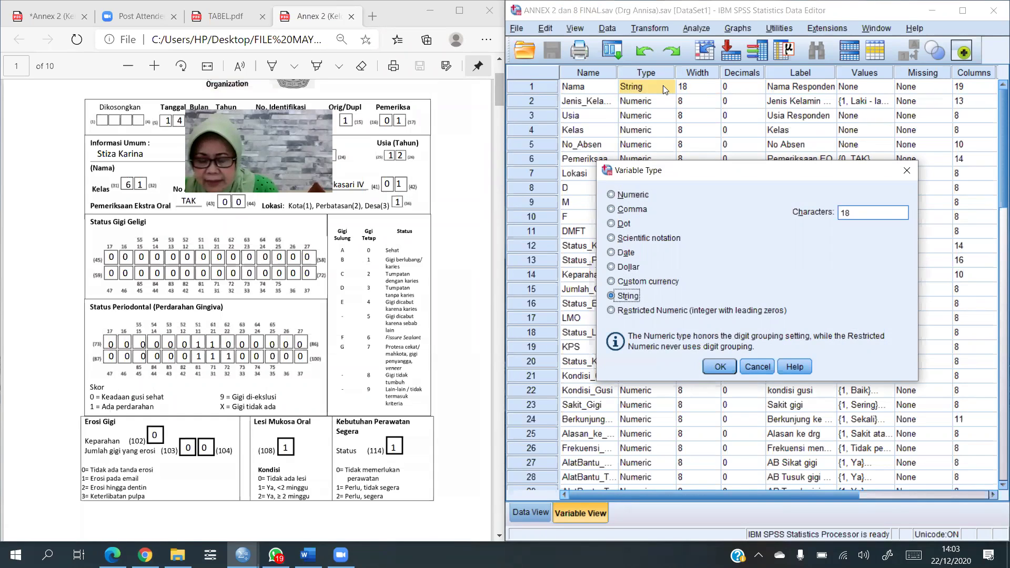
click(907, 171)
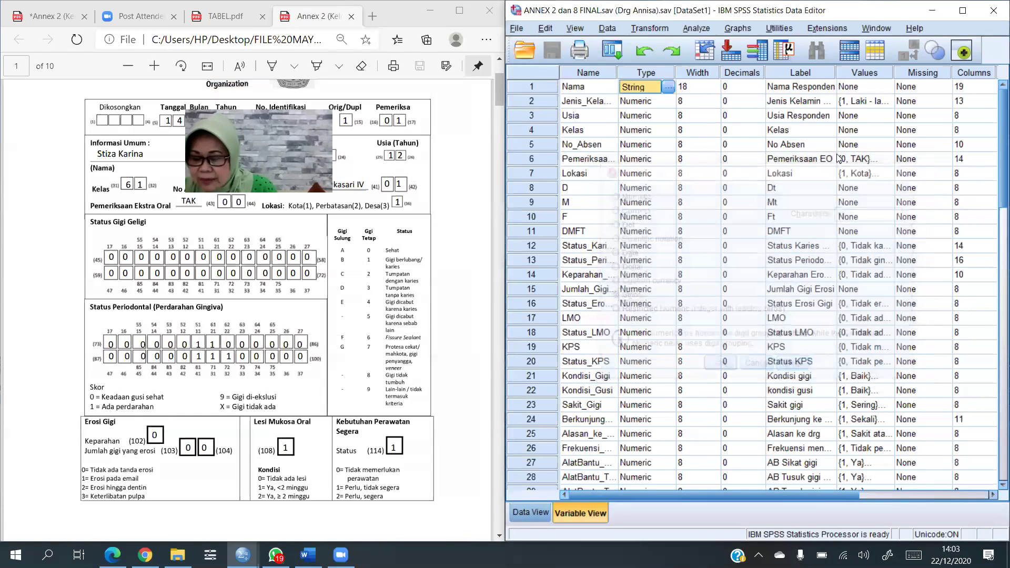
Go over the Width, Decimals, Label and Values attributes in turn across the variable list
click(709, 73)
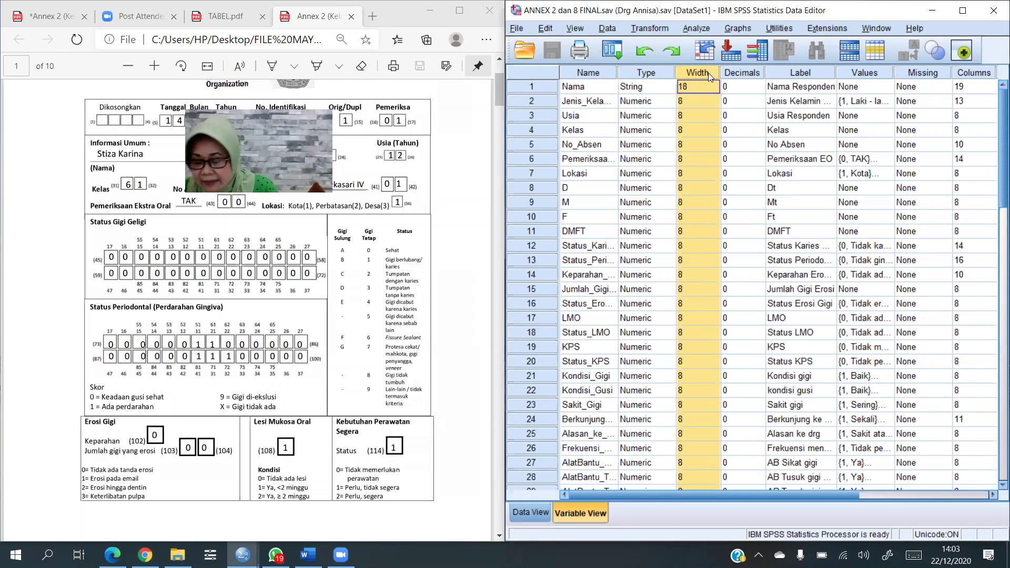
click(740, 74)
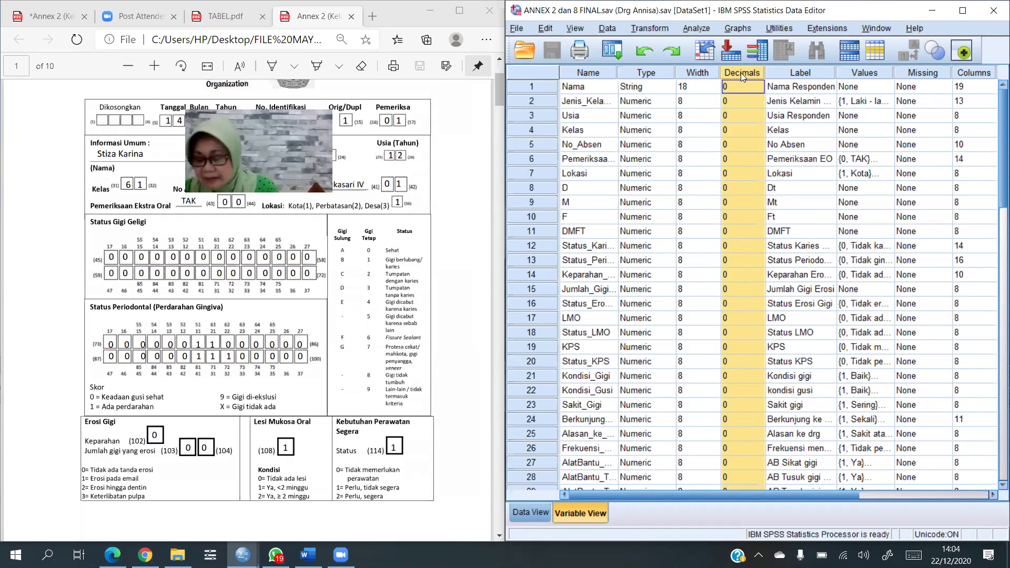
click(818, 88)
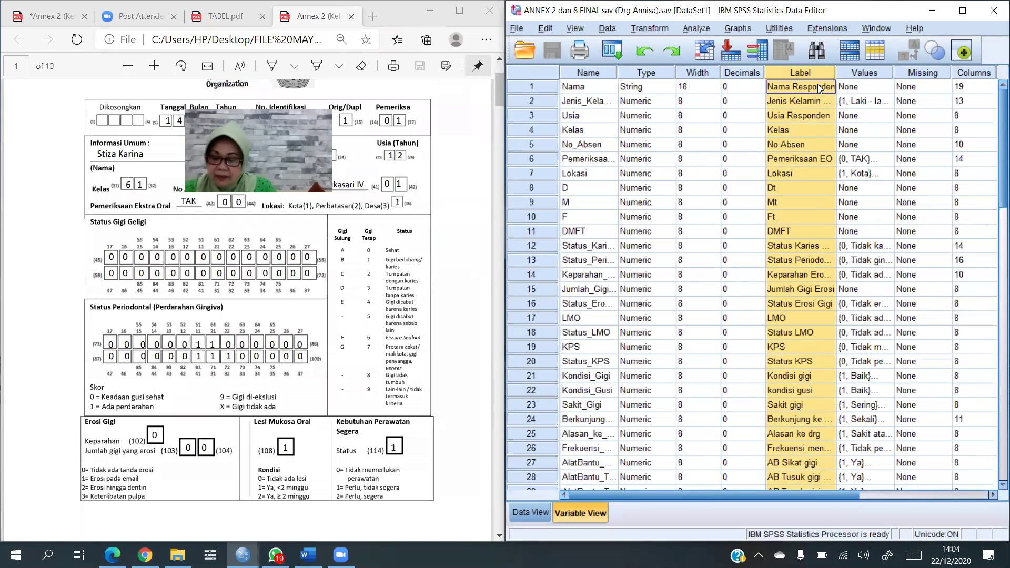
click(861, 73)
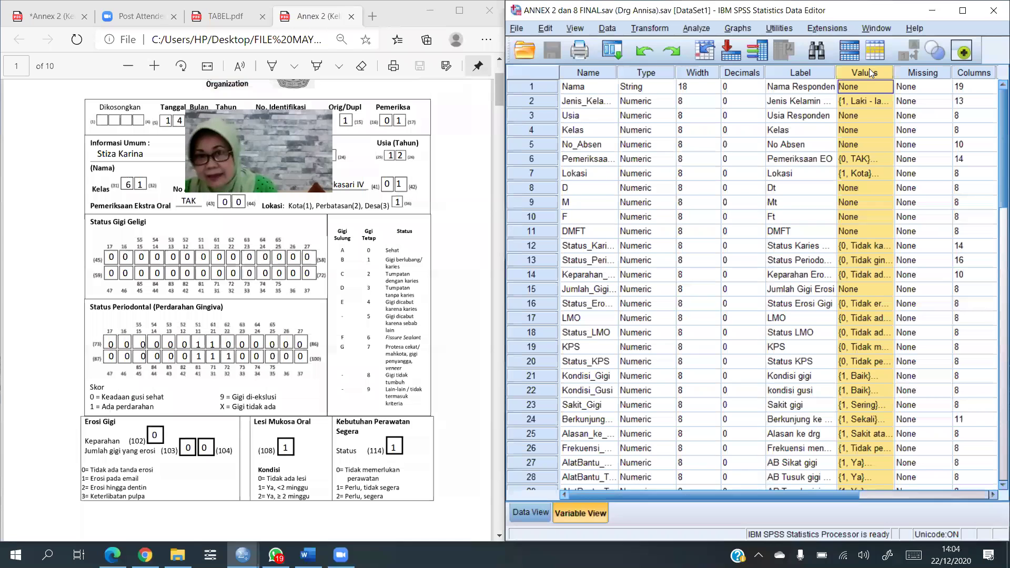
Check the first respondent's Nama and Jenis_Kelamin entries in the data records and return to the variable definitions
click(890, 100)
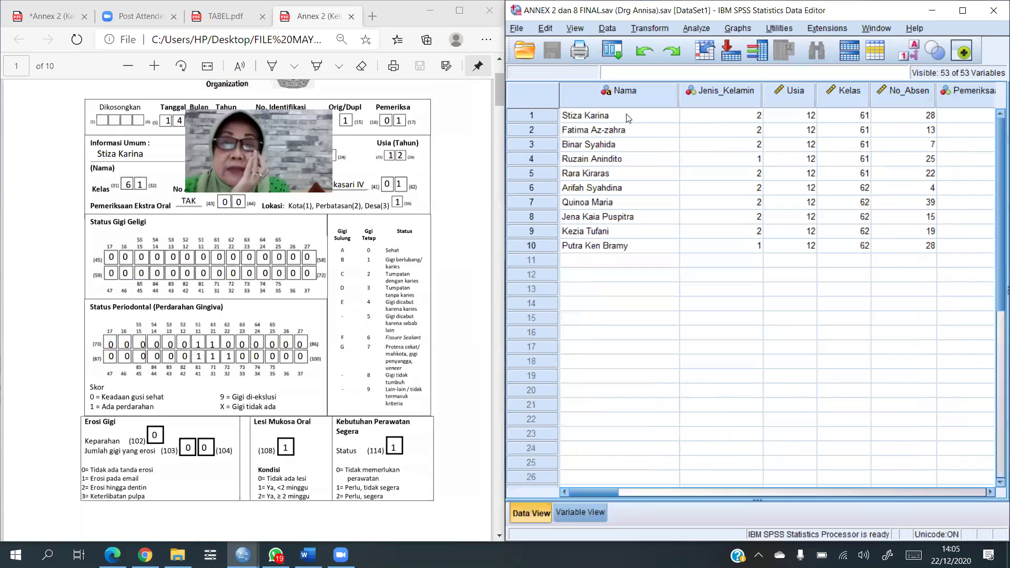
click(626, 116)
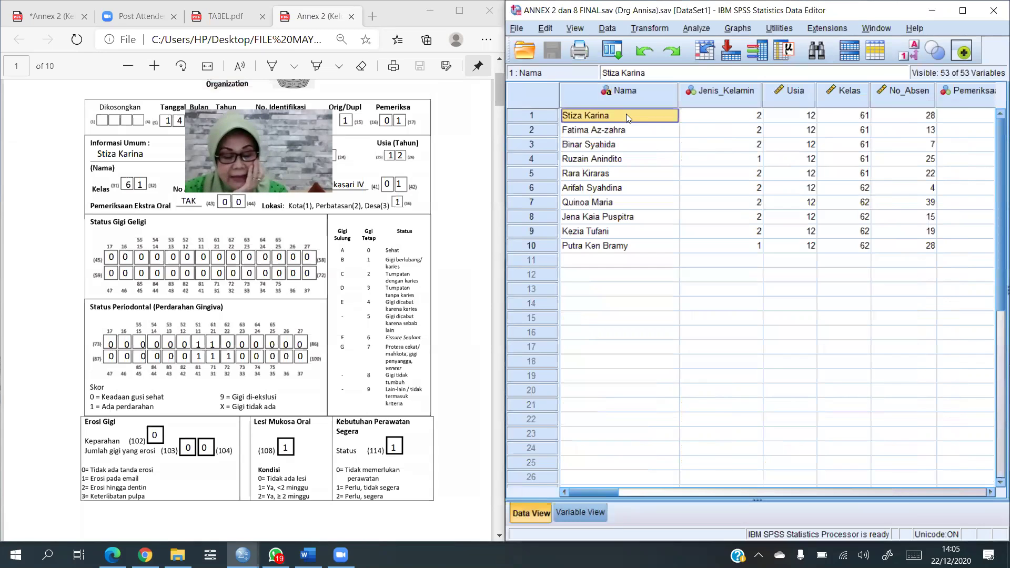
click(718, 117)
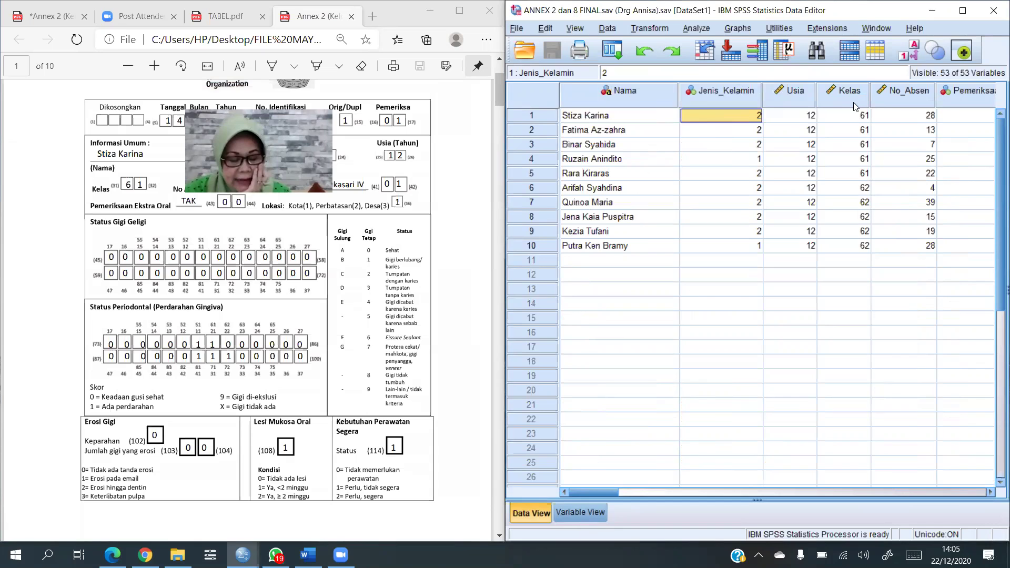
key(ctrl+t)
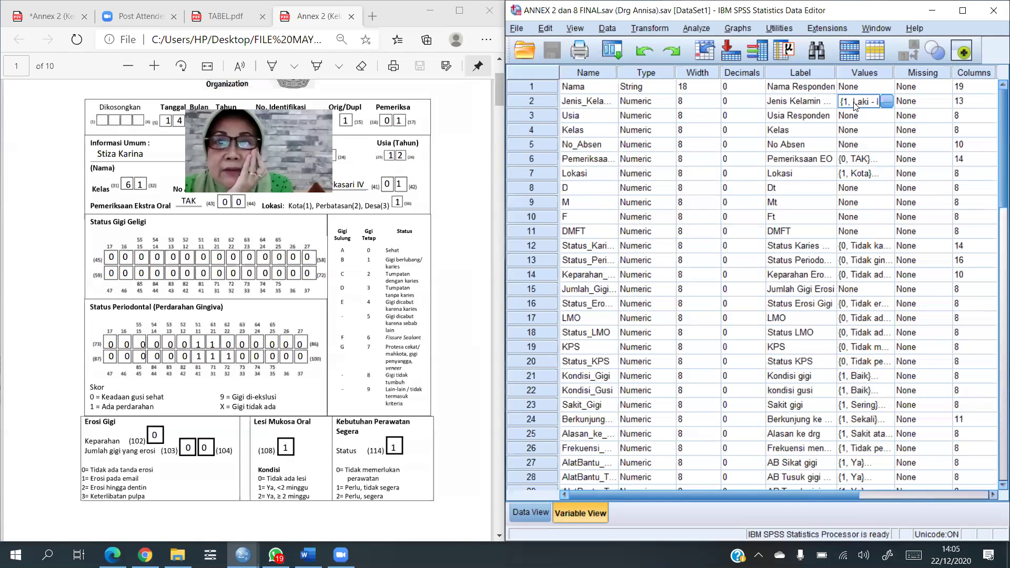
Inspect the Jenis_Kelamin variable's type, decimals, label and value labels, closing each dialog without changes
click(668, 102)
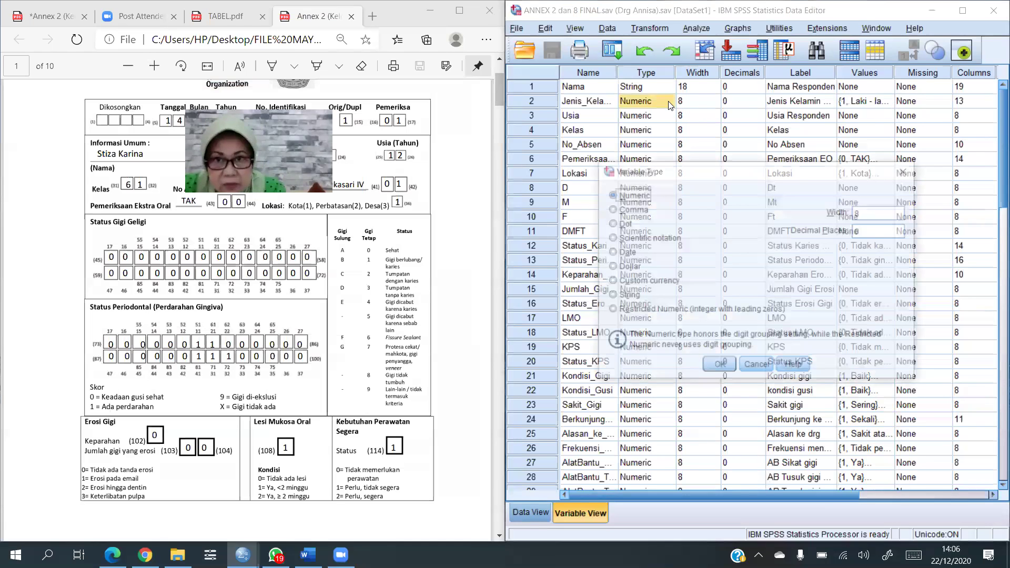
click(902, 172)
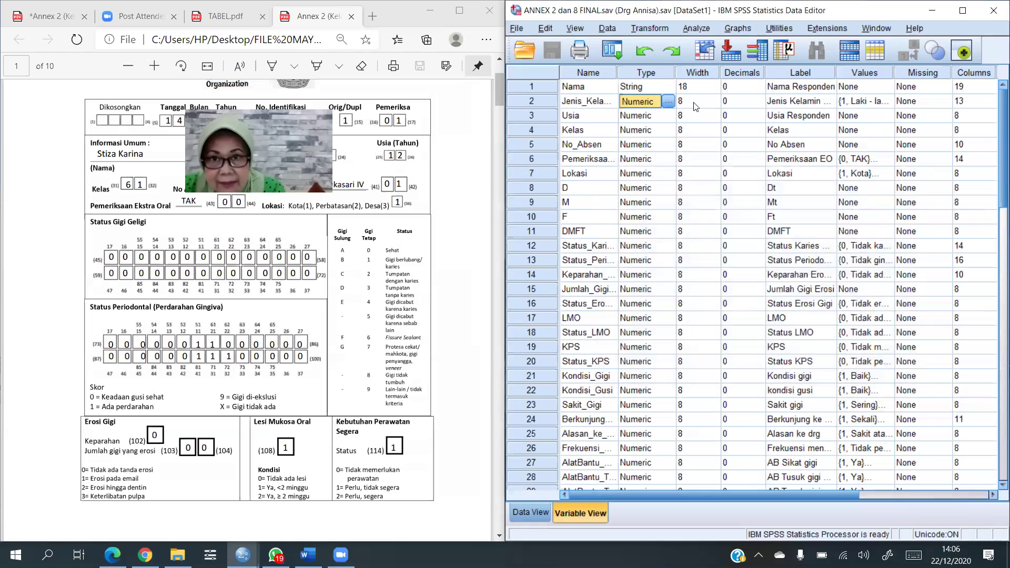
click(754, 105)
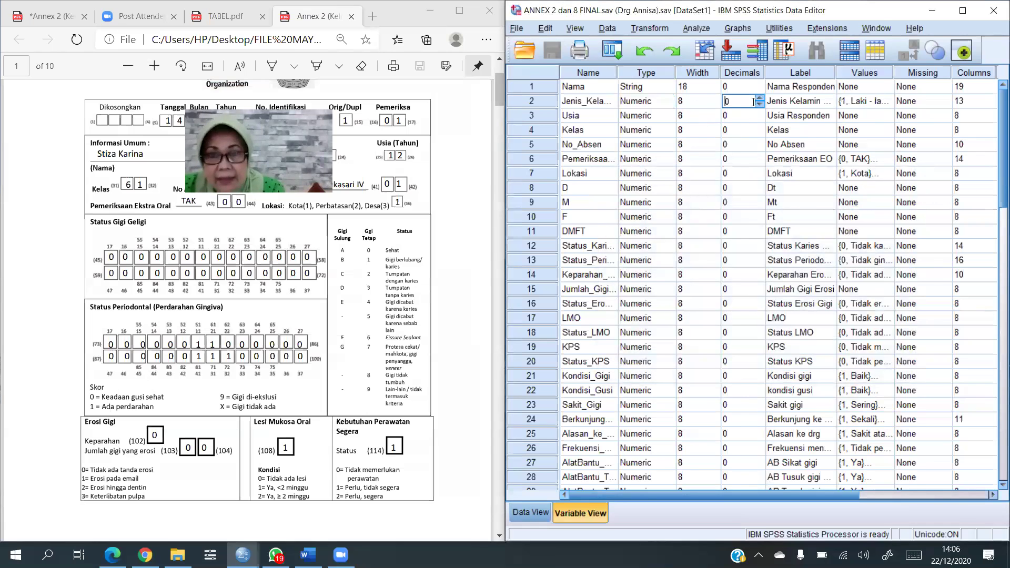
click(824, 103)
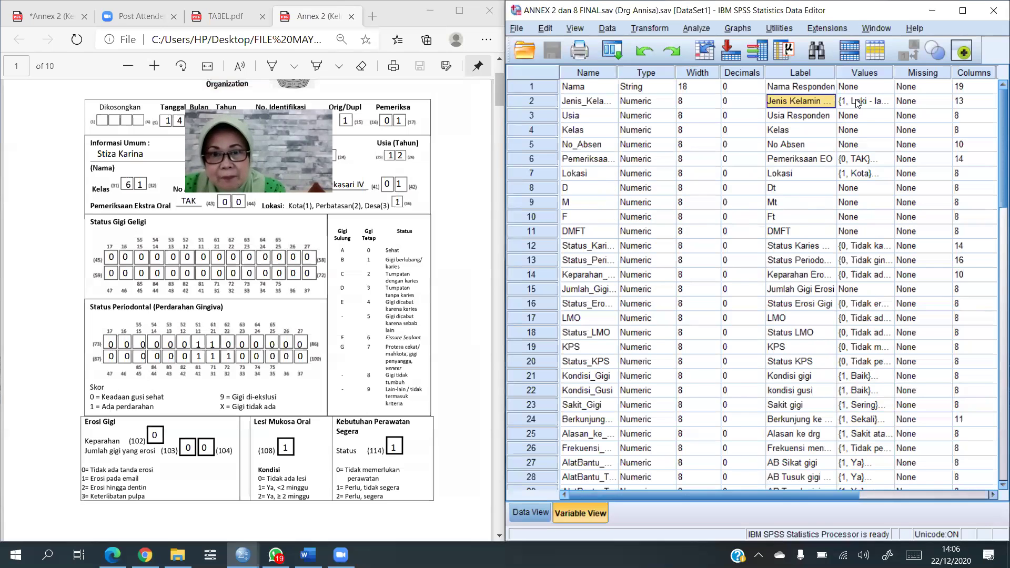
click(883, 106)
click(883, 106)
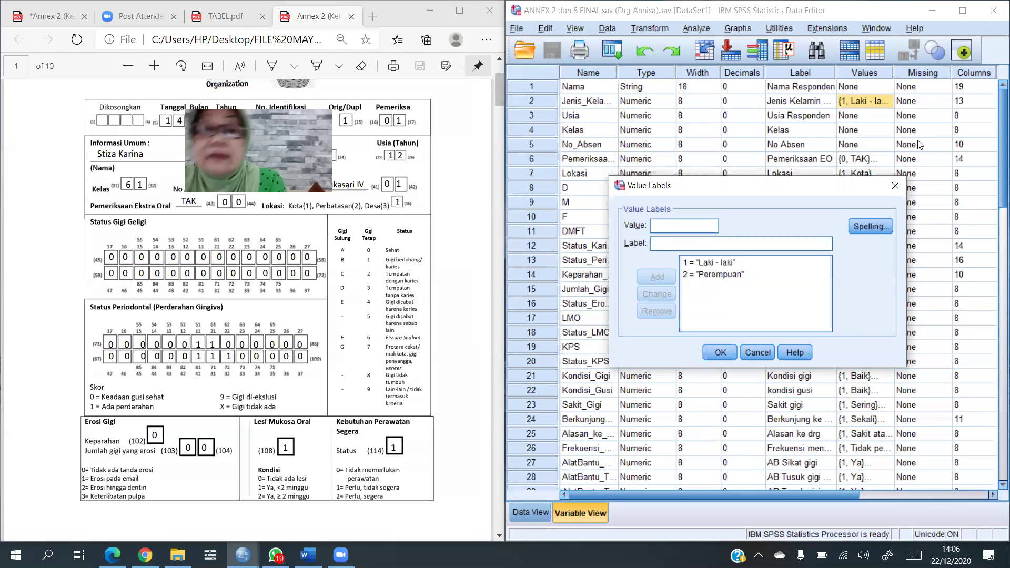
click(895, 186)
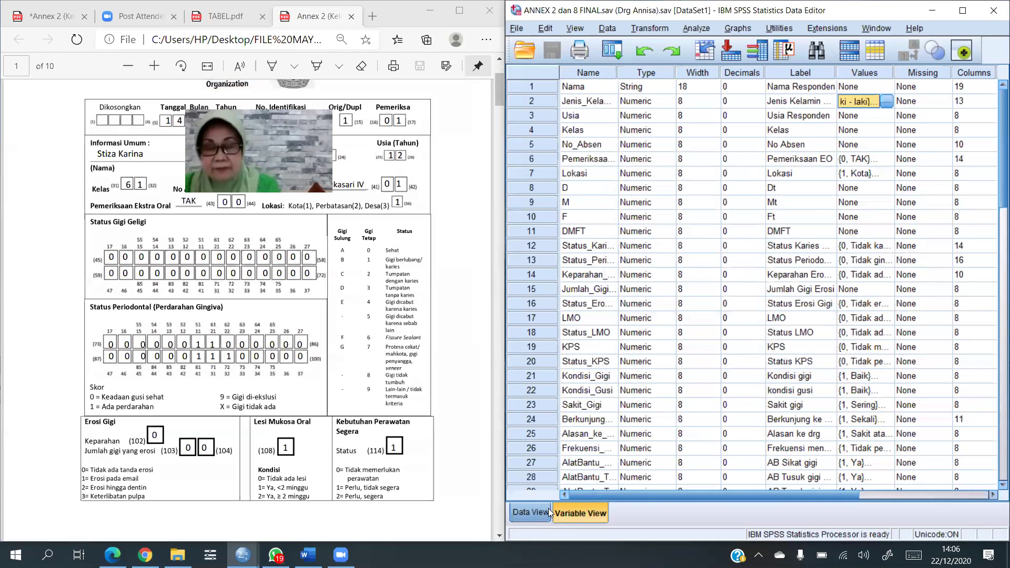
Examine the definition of the Usia variable, including its name entry
scroll(601, 290, down, 1)
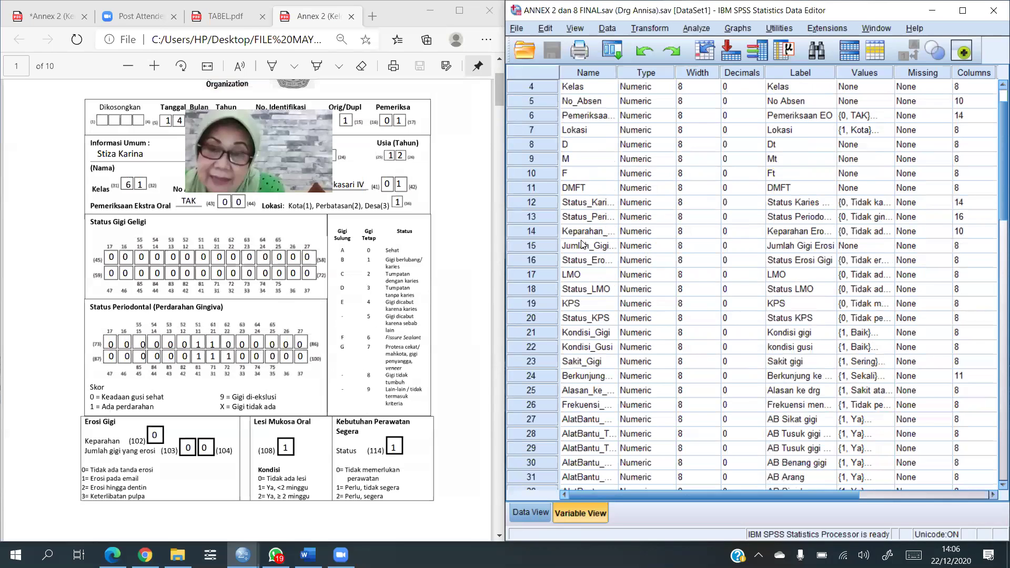
scroll(533, 116, up, 1)
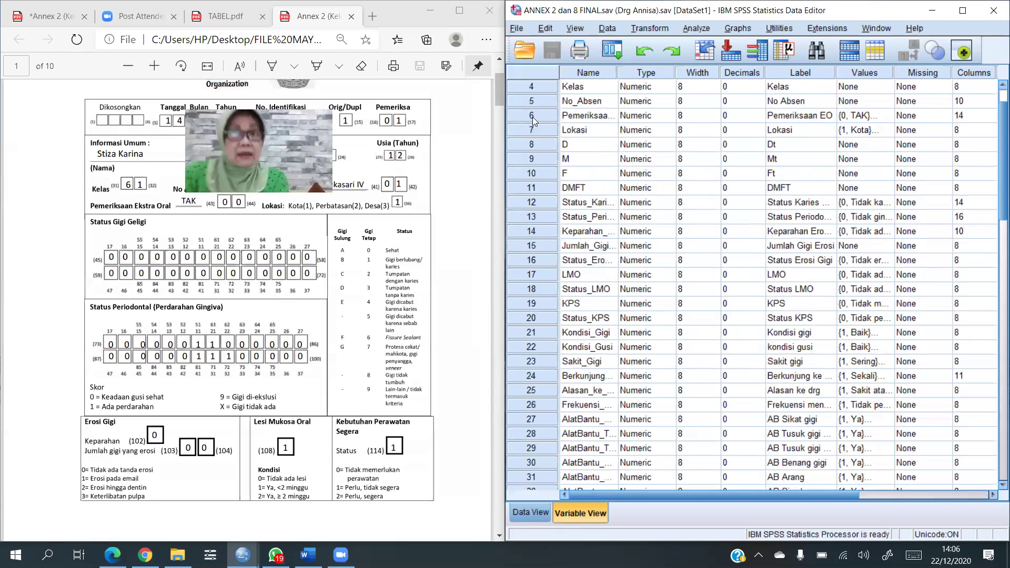
click(533, 117)
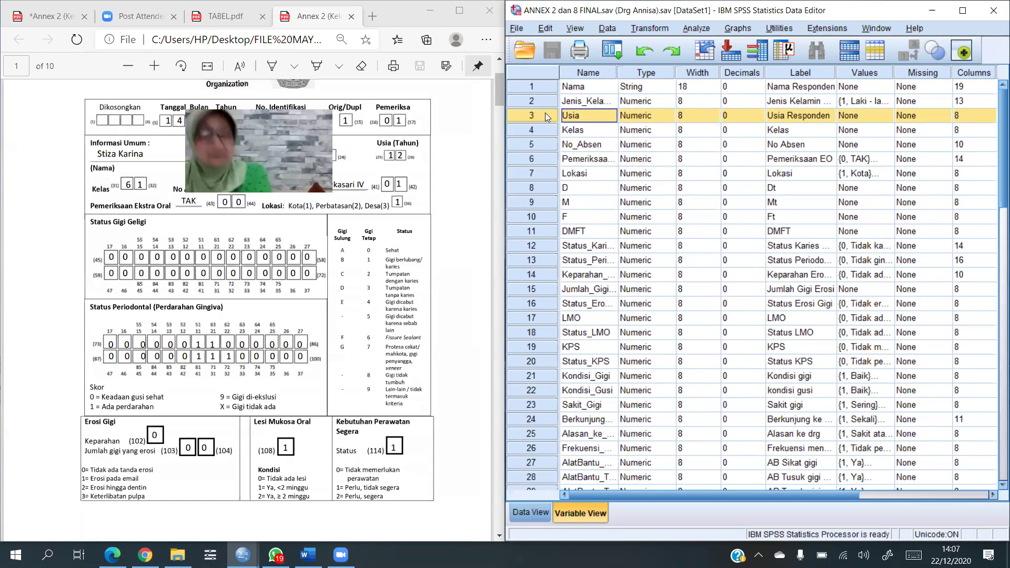
double_click(598, 116)
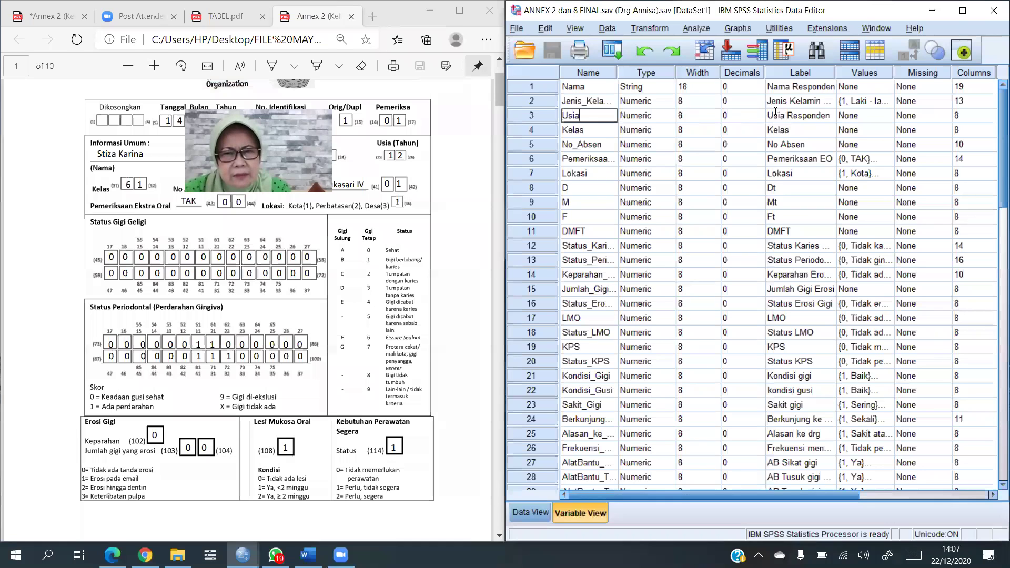
click(549, 116)
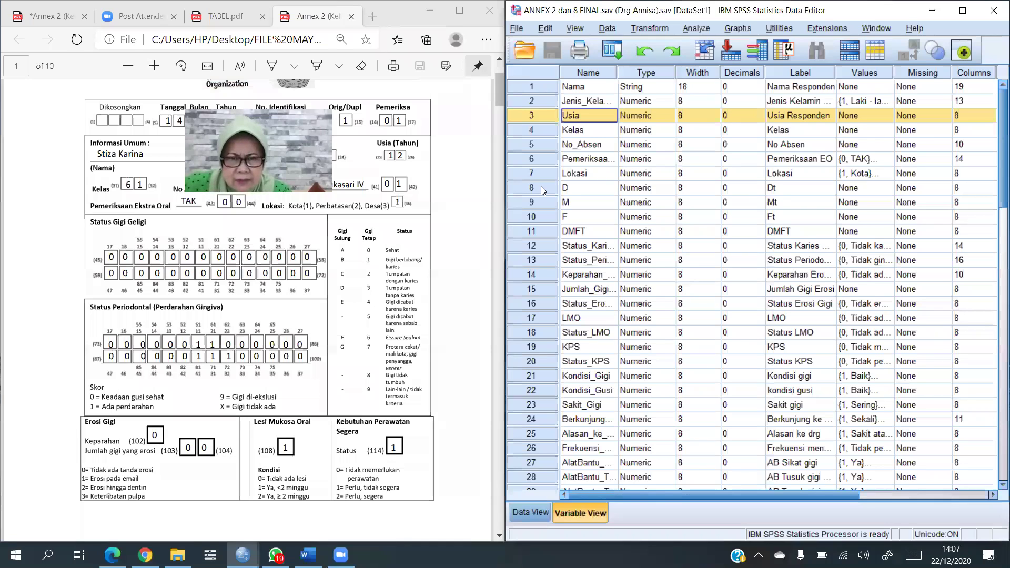
Highlight the Kelas, No_Absen and extra-oral examination variables in turn to review their definitions
click(550, 132)
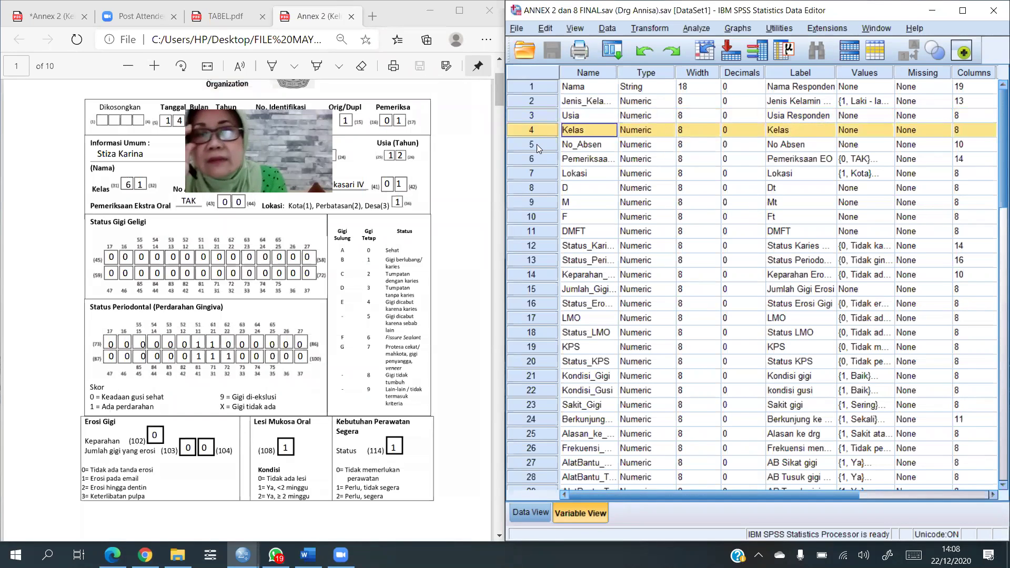
click(536, 144)
click(533, 157)
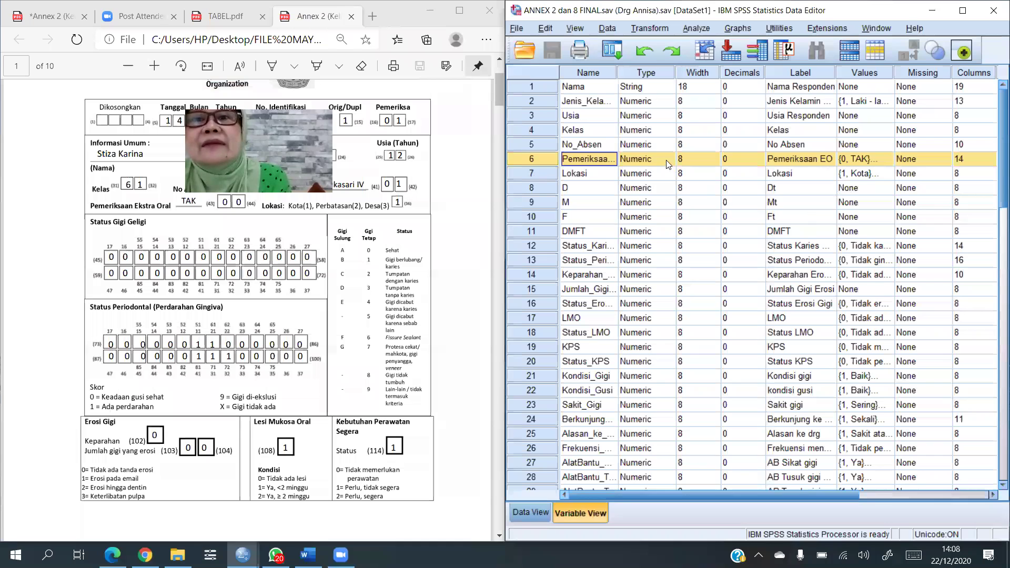
Inspect the value labels of the Pemeriksaan EO variable, highlight the Lokasi variable, and recheck the Pemeriksaan EO codes
click(887, 159)
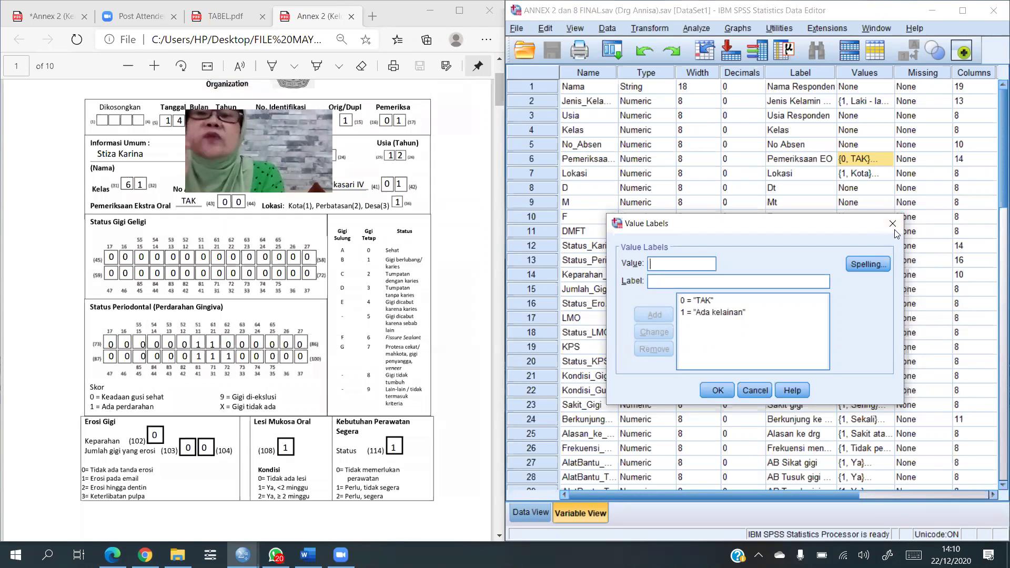
click(893, 224)
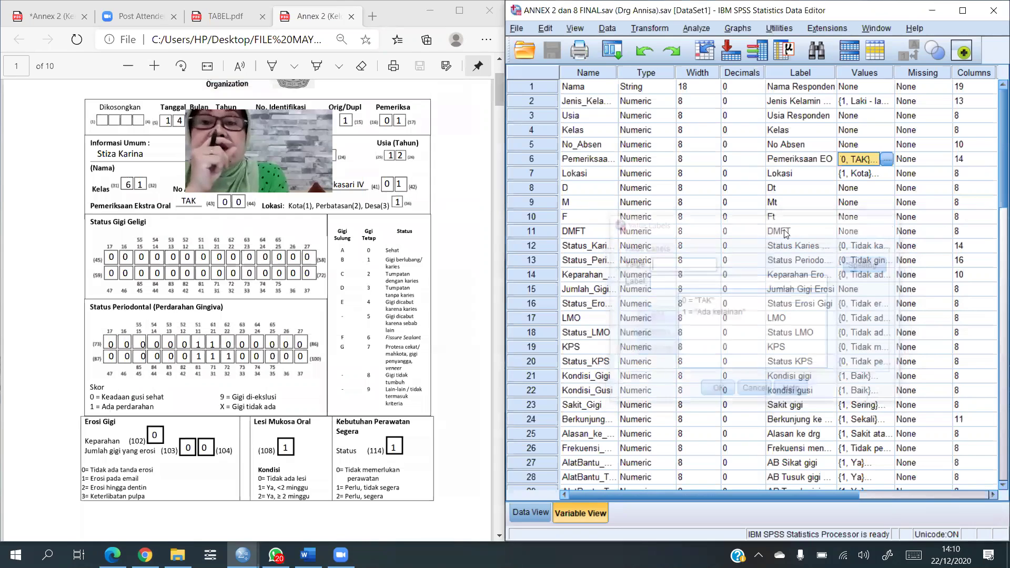
click(538, 171)
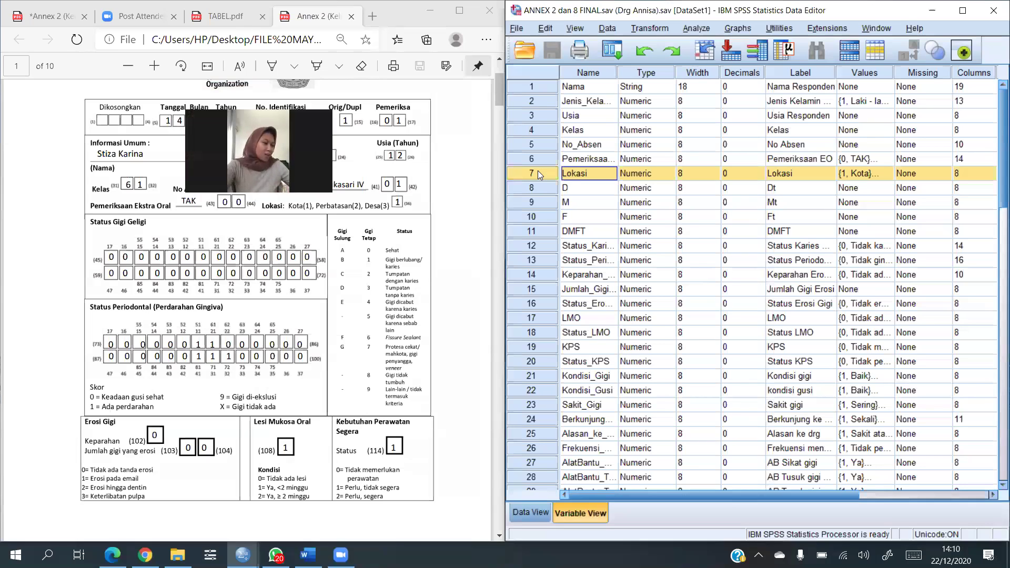
double_click(891, 158)
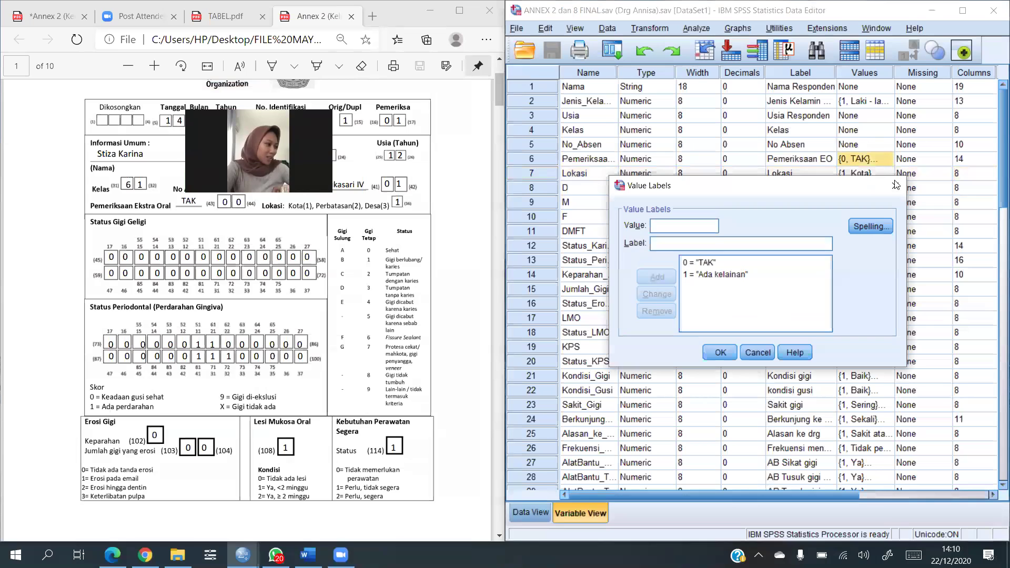
key(Escape)
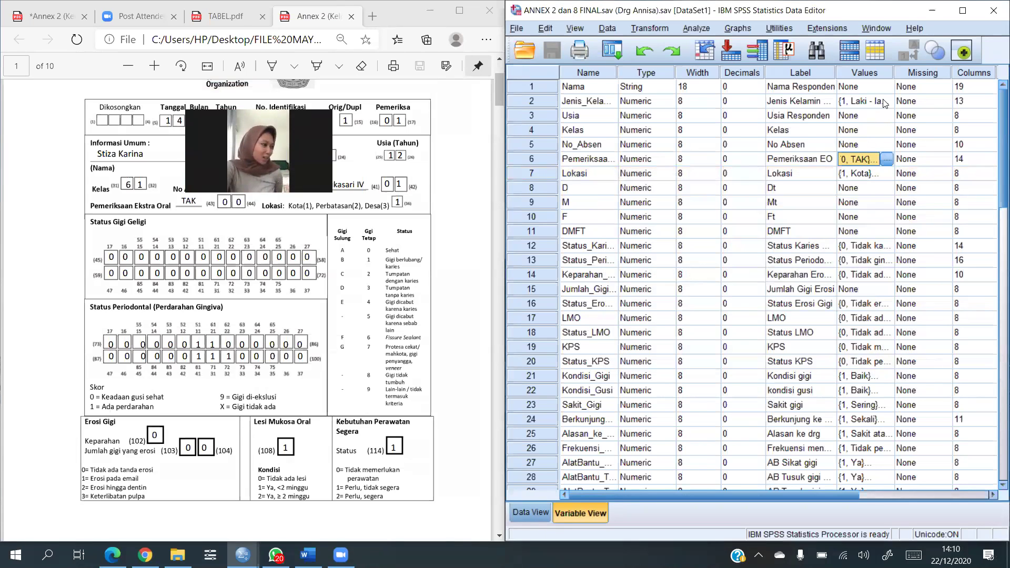
Draft a value label for Jenis_Kelamin with value 3 and label "setengah jenis", and close the dialog without adding it
double_click(886, 104)
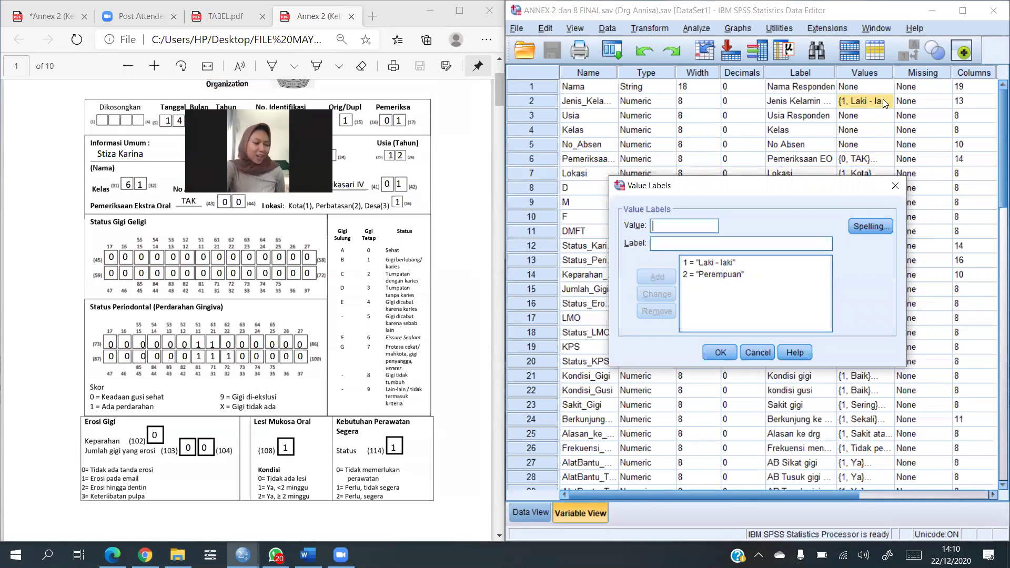
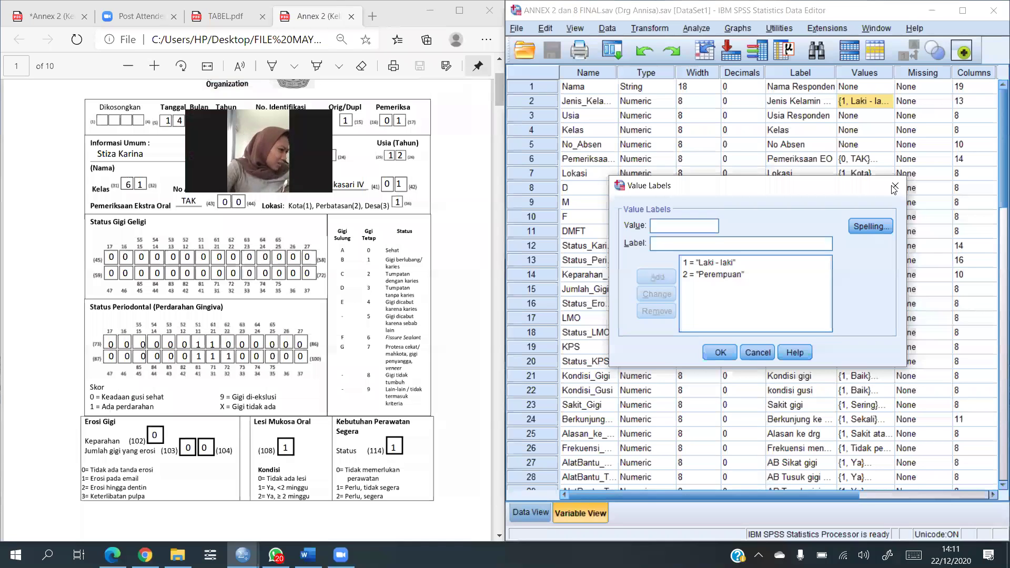
click(895, 187)
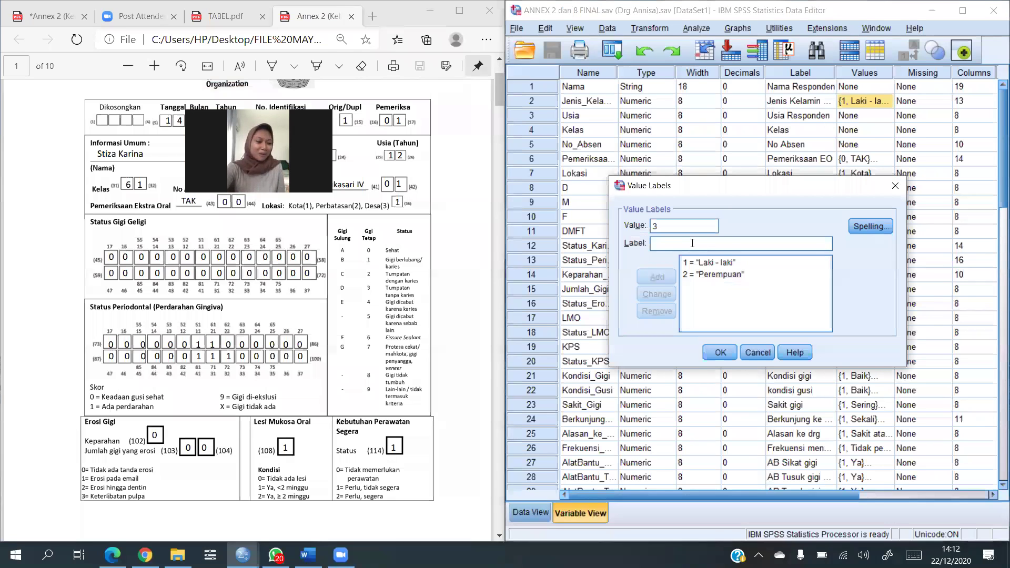
text(setengah )
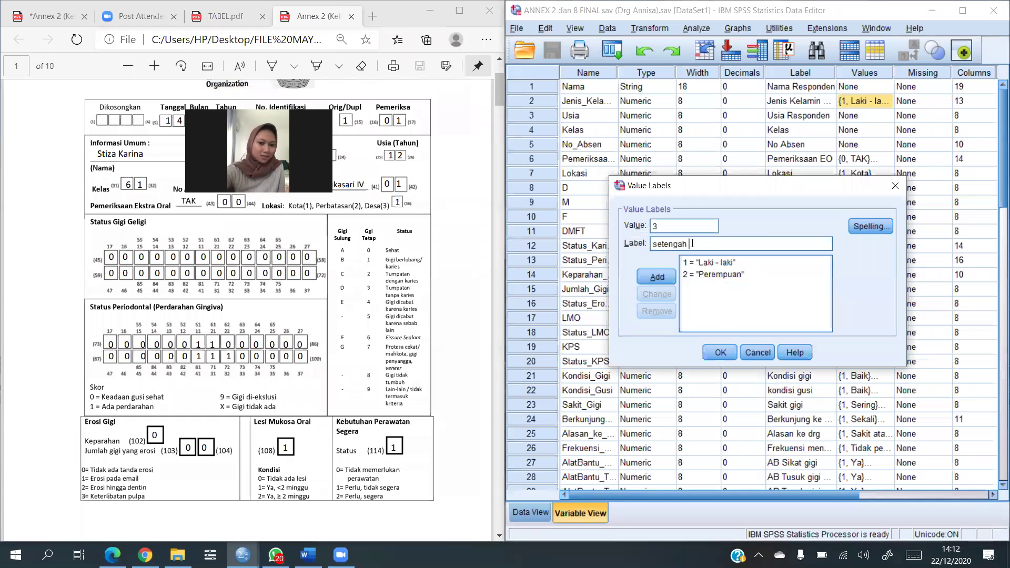
text(jenis)
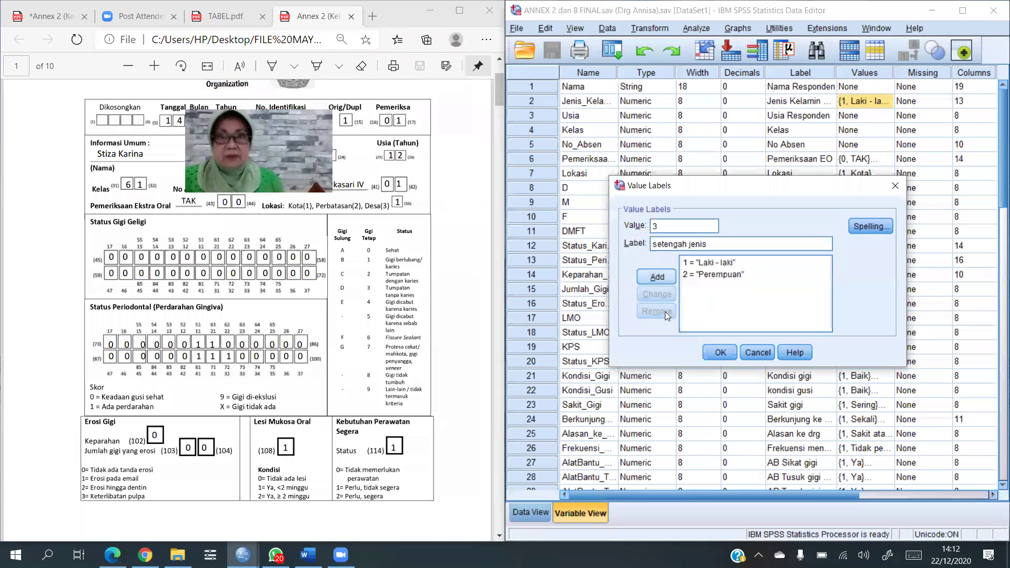
click(896, 185)
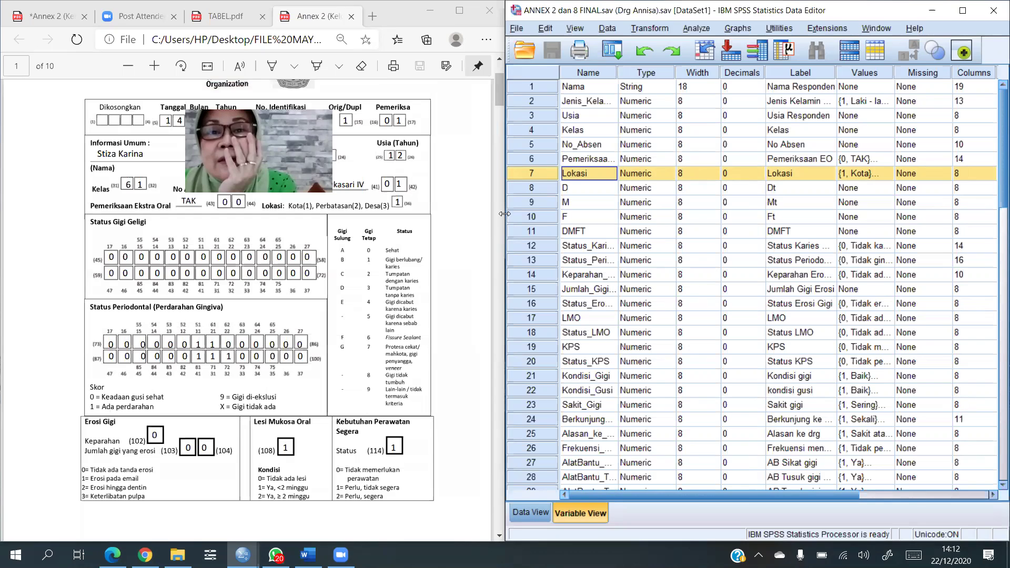
Highlight the D, F and DMFT variables in turn to review their definitions
click(542, 190)
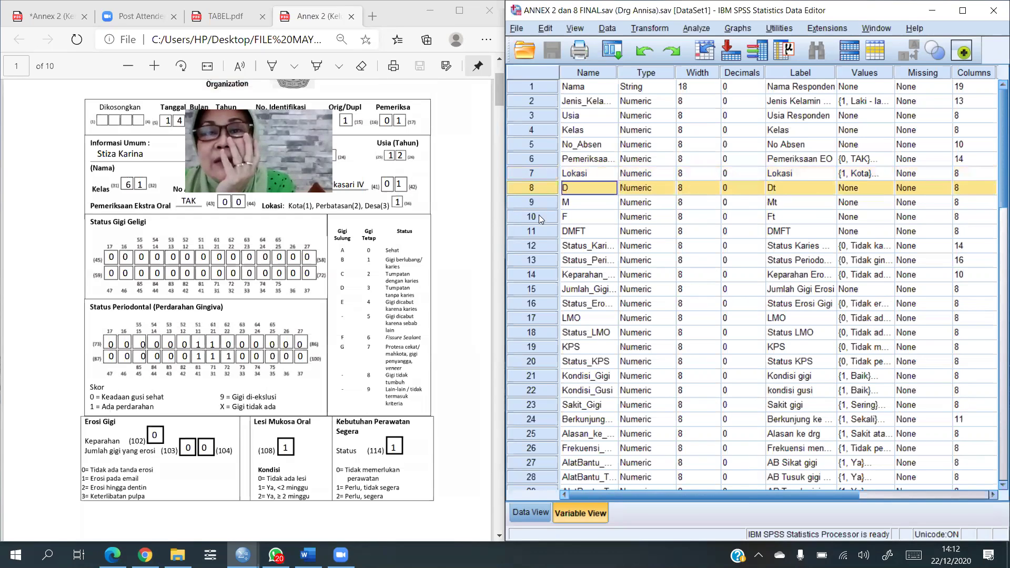
click(539, 216)
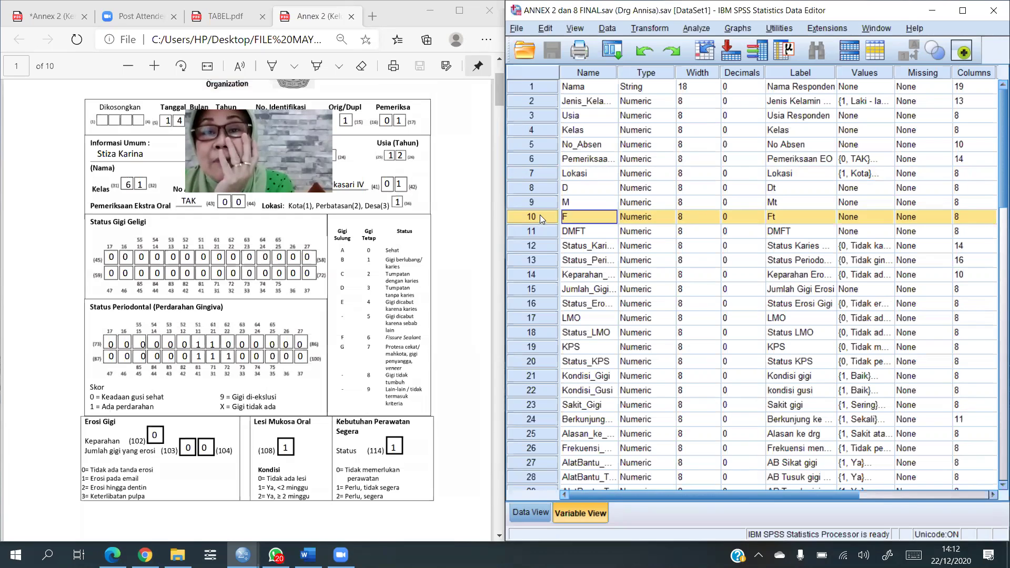
click(536, 232)
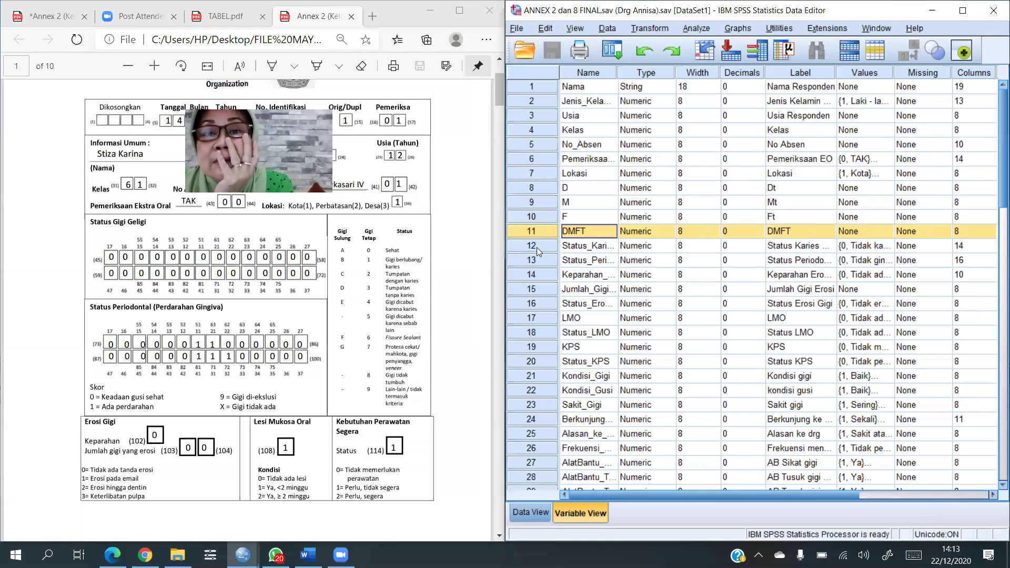
Highlight the caries status variable in row 12 and inspect its value labels, closing the dialog without changes
click(537, 247)
click(885, 247)
click(885, 247)
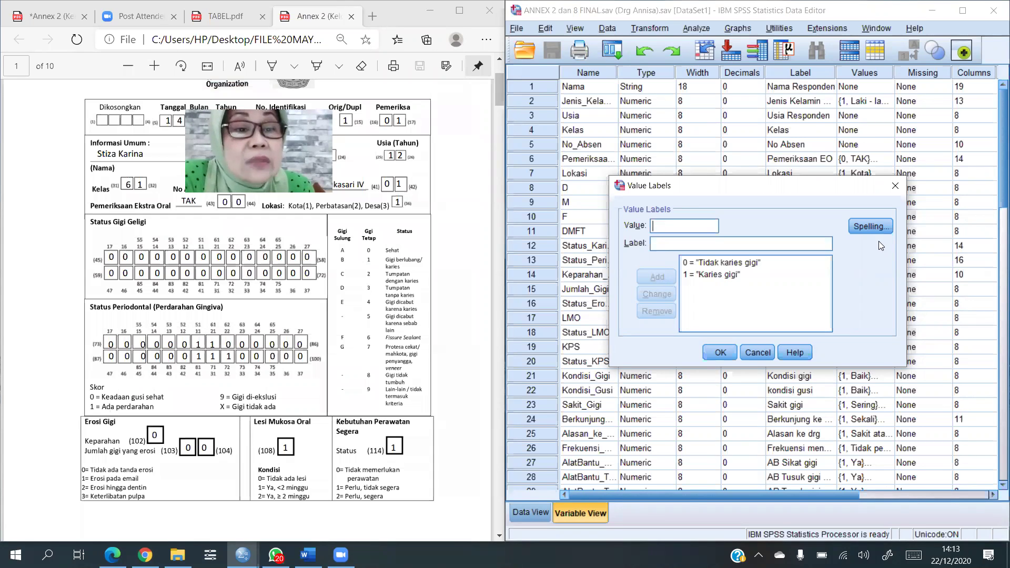
click(895, 186)
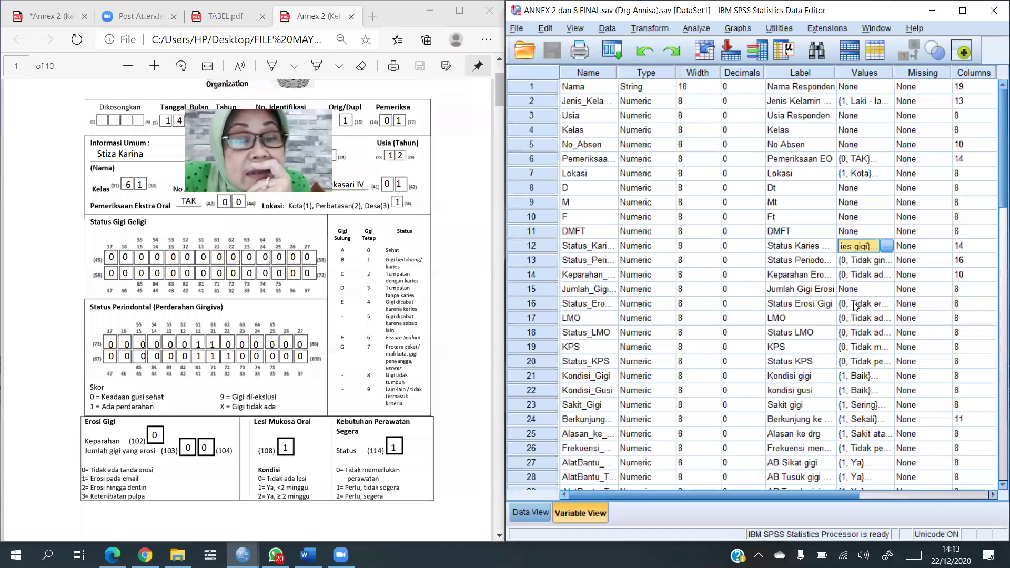
Inspect the value labels of the Status Erosi Gigi variable, and highlight its row and the LMO row
double_click(886, 304)
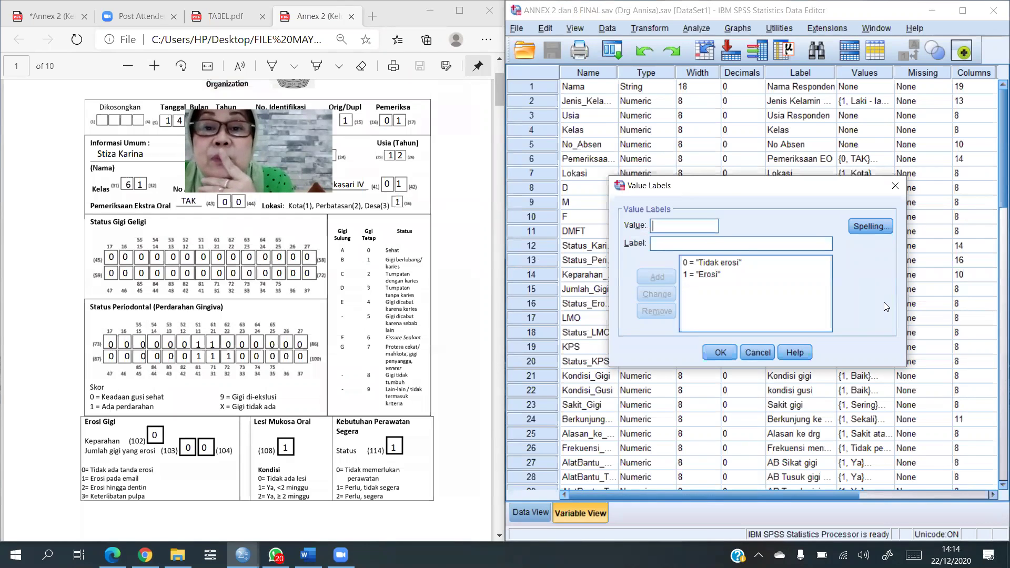
click(896, 186)
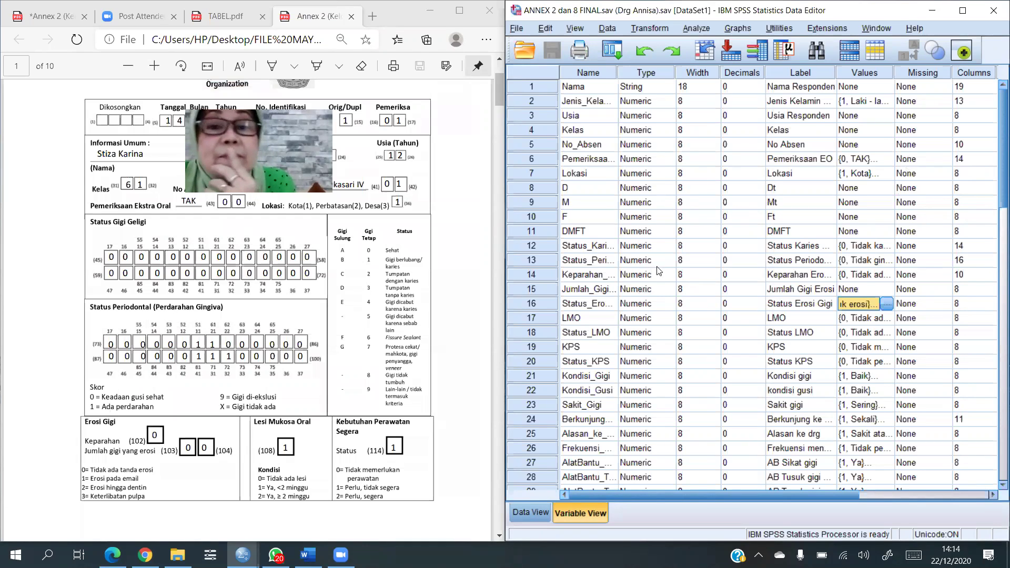
click(541, 303)
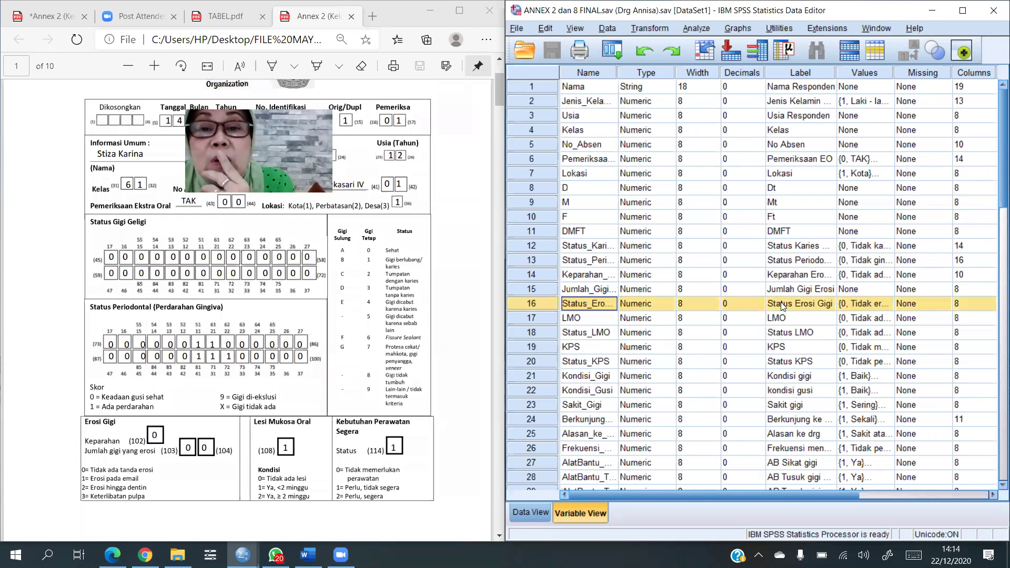
click(550, 318)
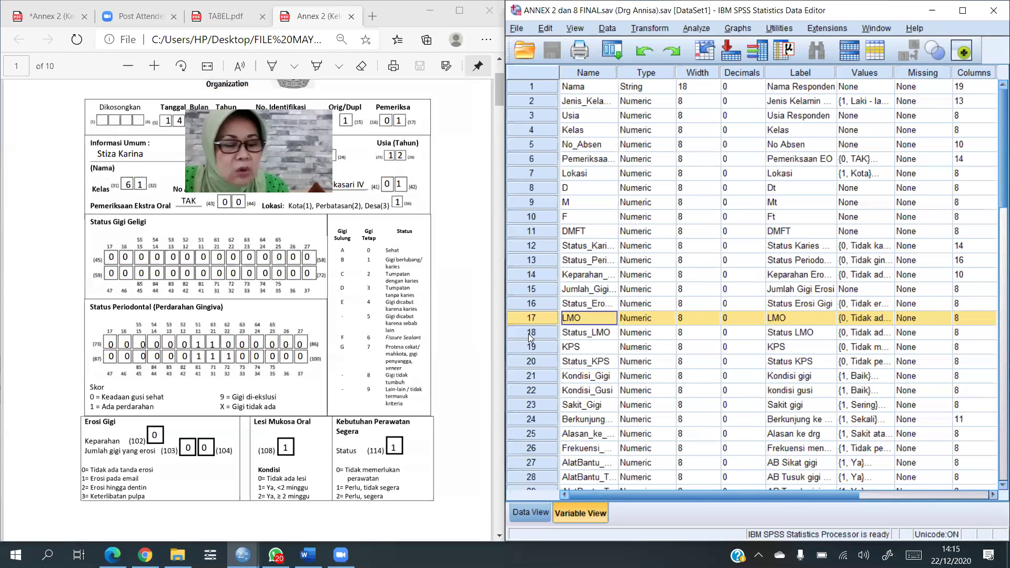
Highlight the Kondisi_Gigi variable and inspect its value labels, closing the dialog without changes
scroll(529, 333, down, 1)
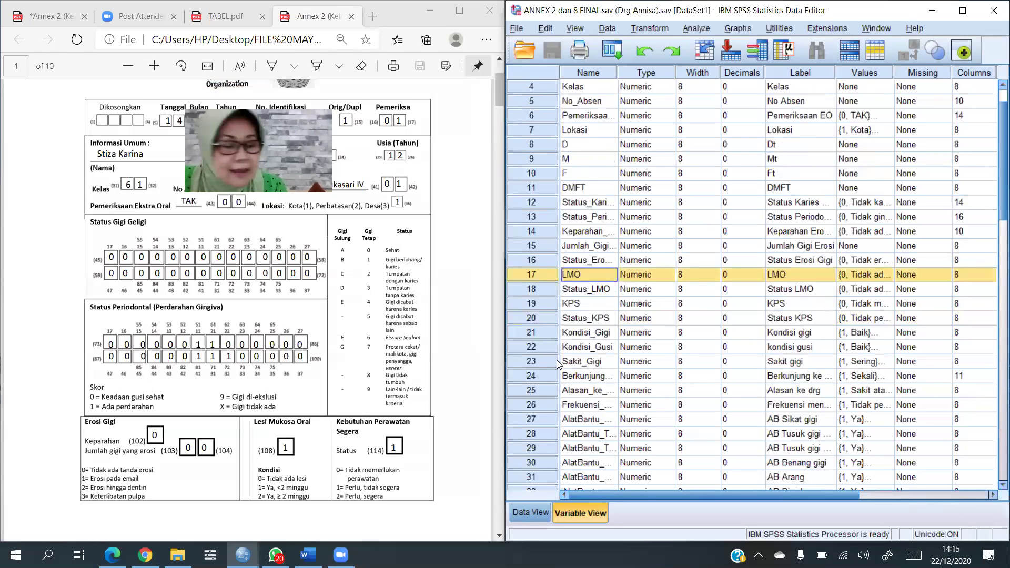
click(540, 331)
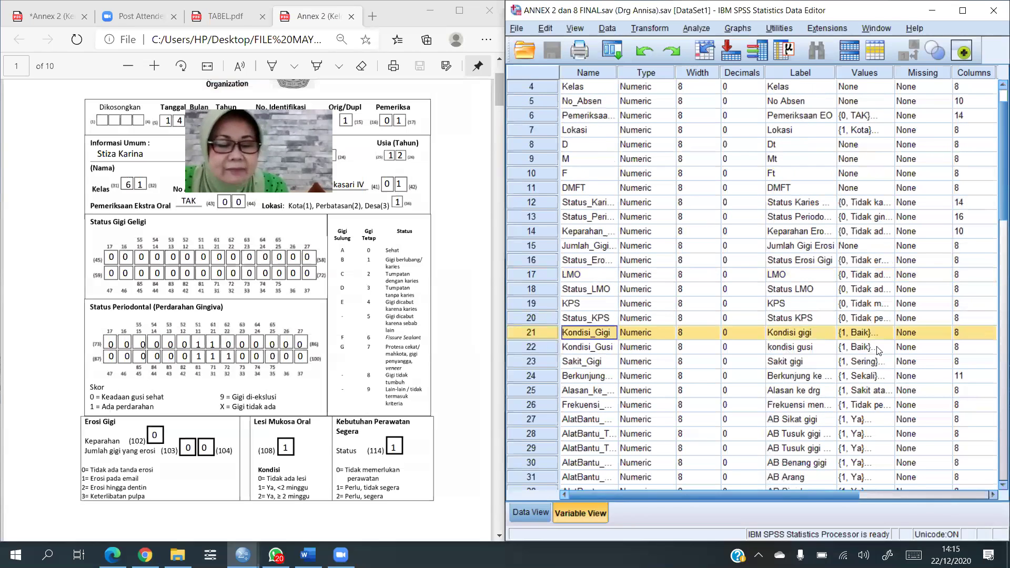
double_click(888, 333)
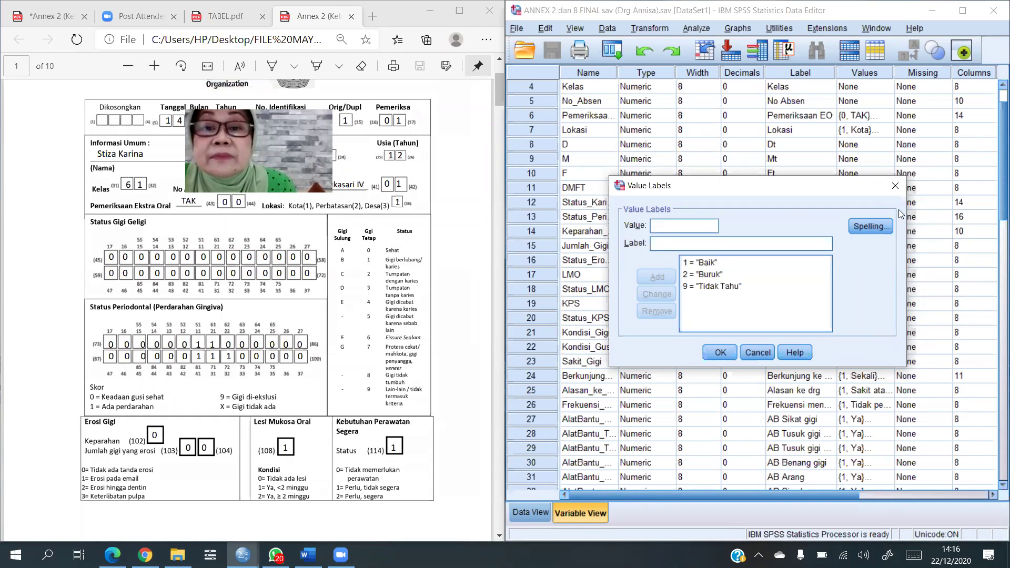
click(896, 185)
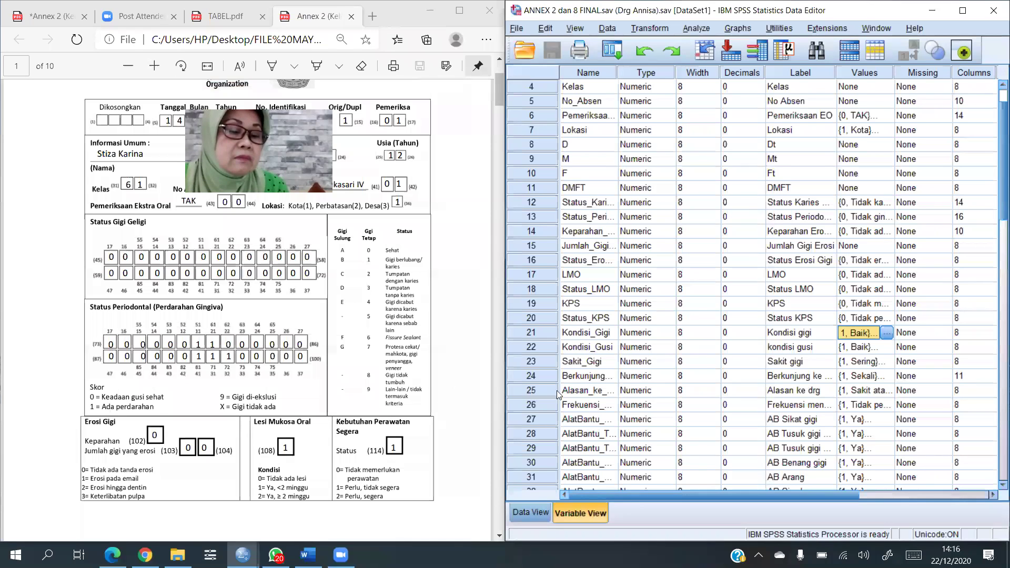
Look through the remaining variable definitions and highlight the last one, Pendidikan ibu
scroll(615, 378, up, 1)
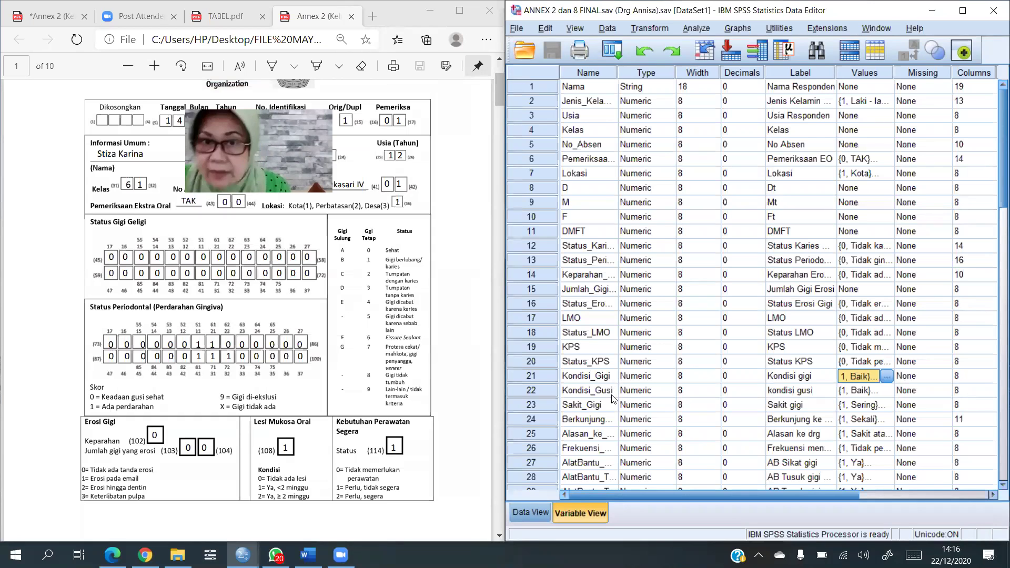
scroll(621, 288, down, 1)
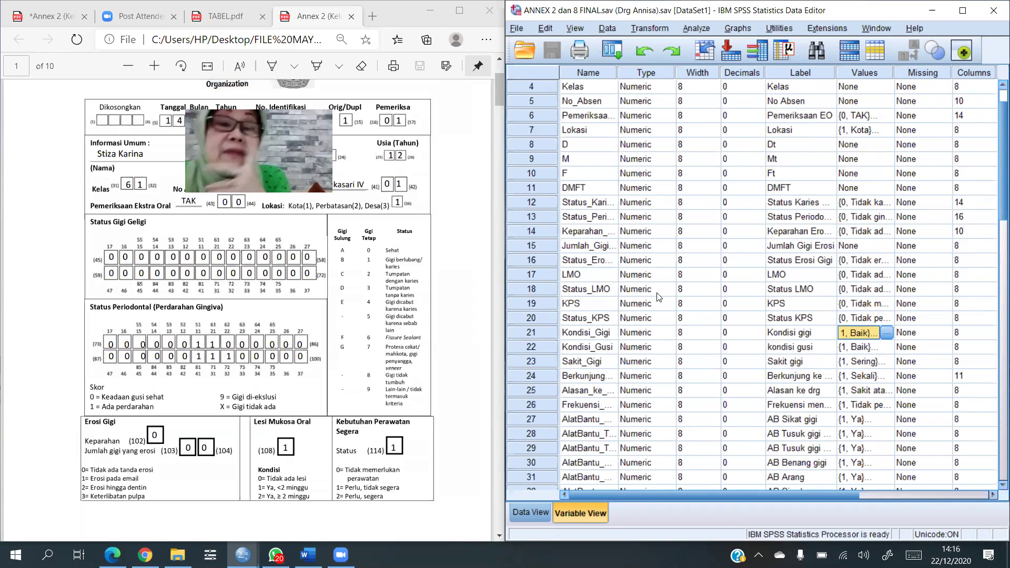
scroll(659, 297, up, 1)
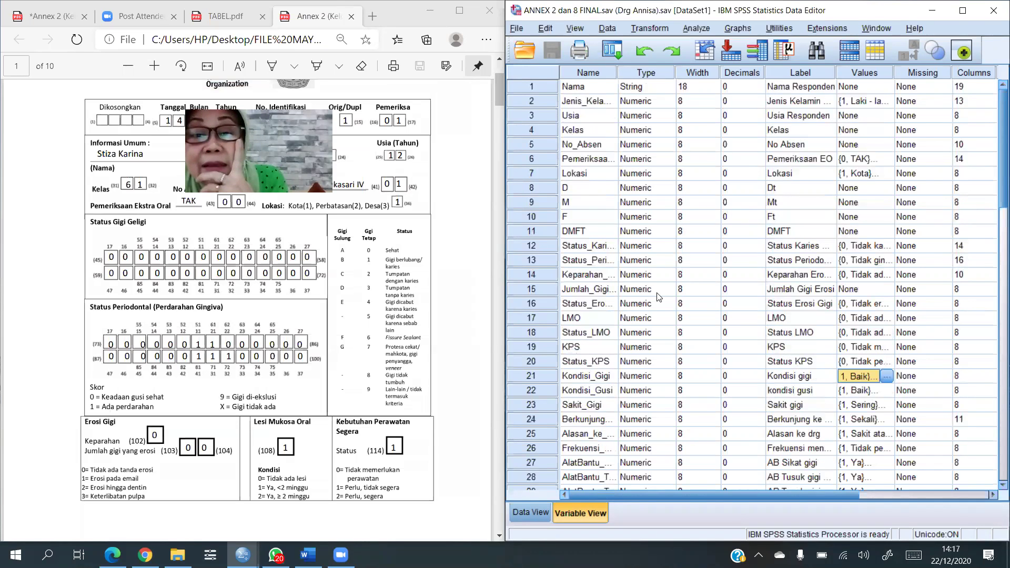
scroll(659, 297, down, 10)
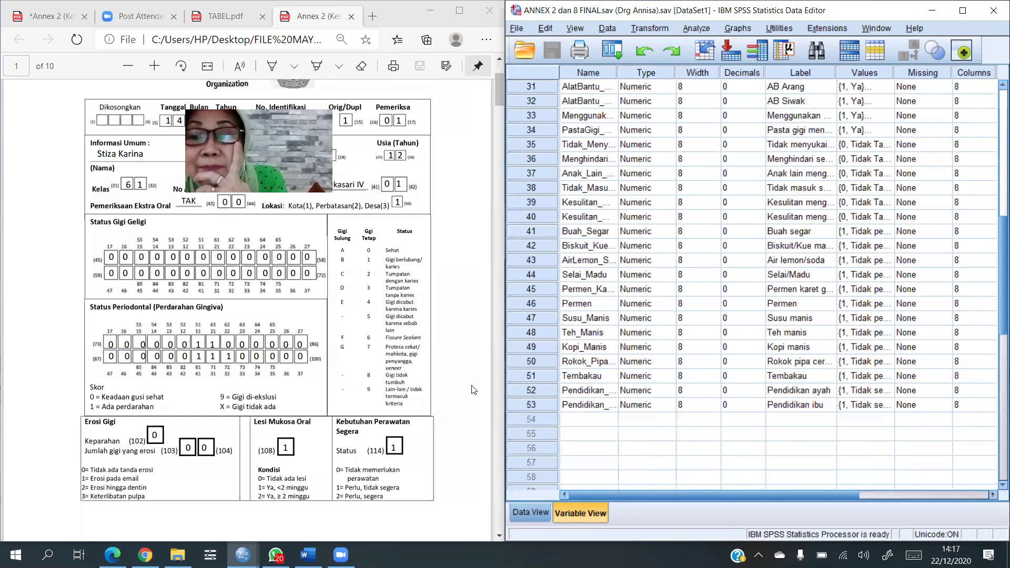
click(514, 404)
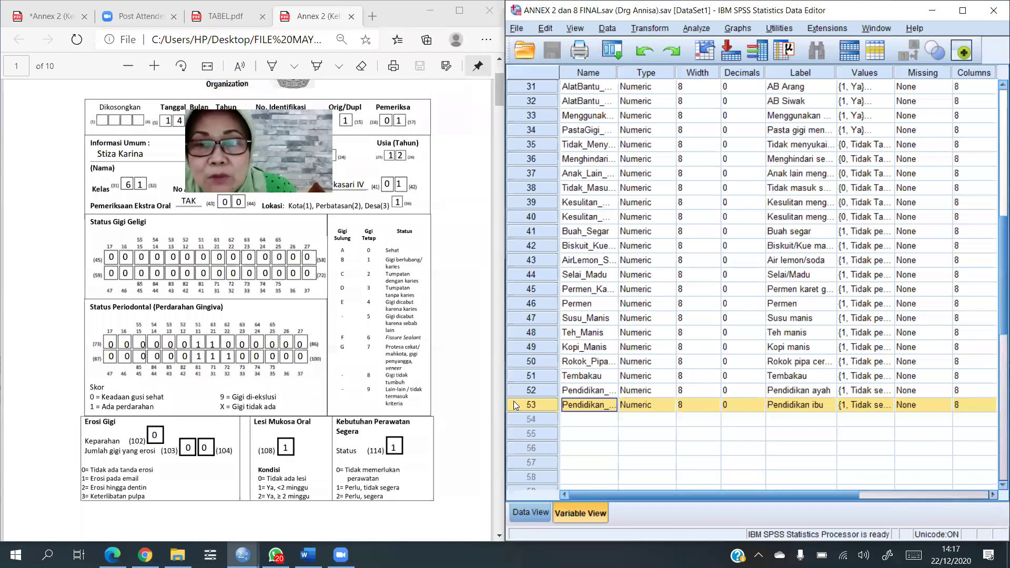
scroll(626, 352, up, 3)
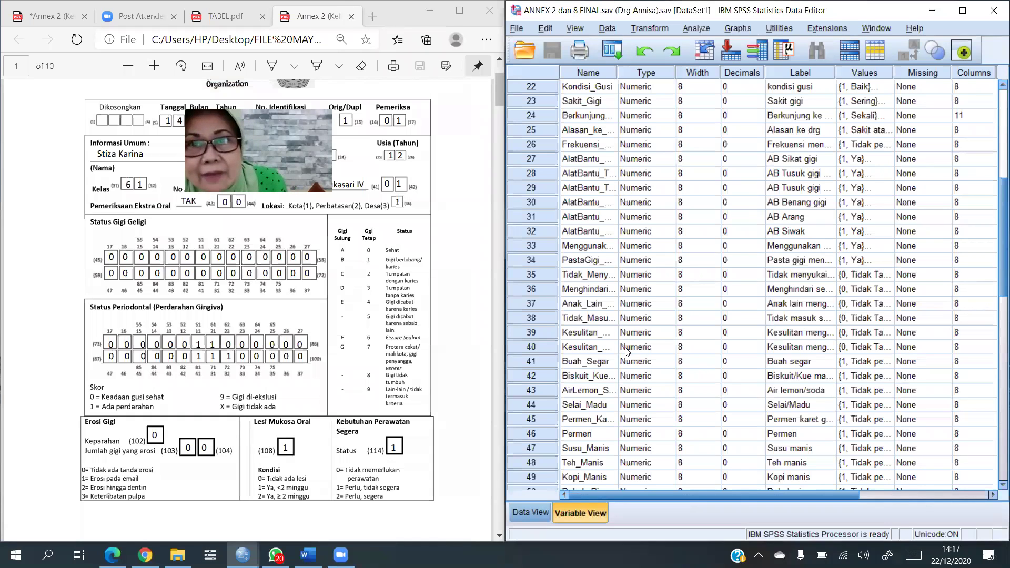
scroll(670, 327, down, 6)
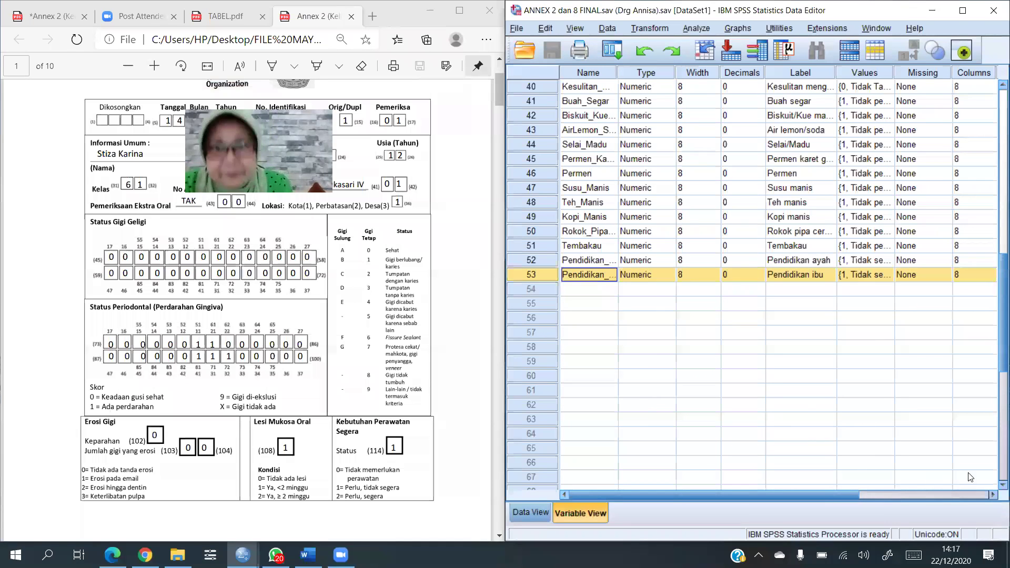
Examine the Align, Measure and Role attributes of the last variables, and return to the earlier variable definitions
scroll(976, 476, right, 5)
scroll(976, 475, left, 5)
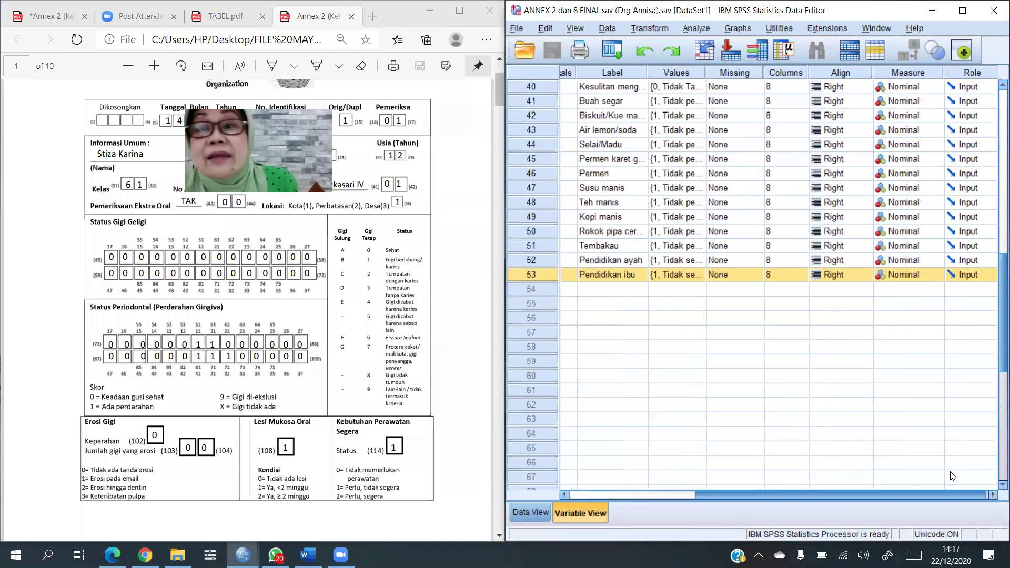
scroll(857, 473, left, 3)
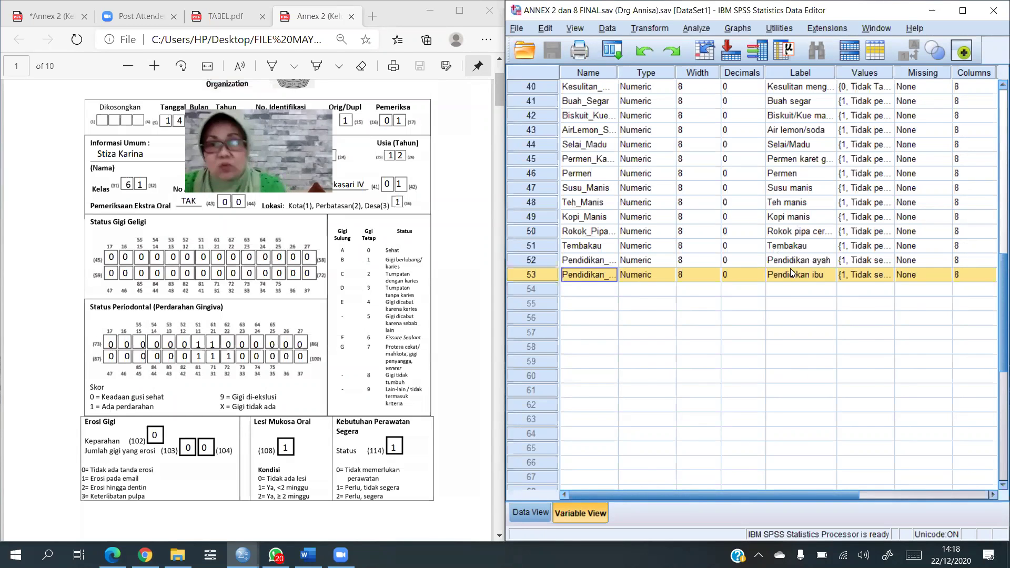
scroll(792, 274, up, 7)
scroll(792, 273, up, 4)
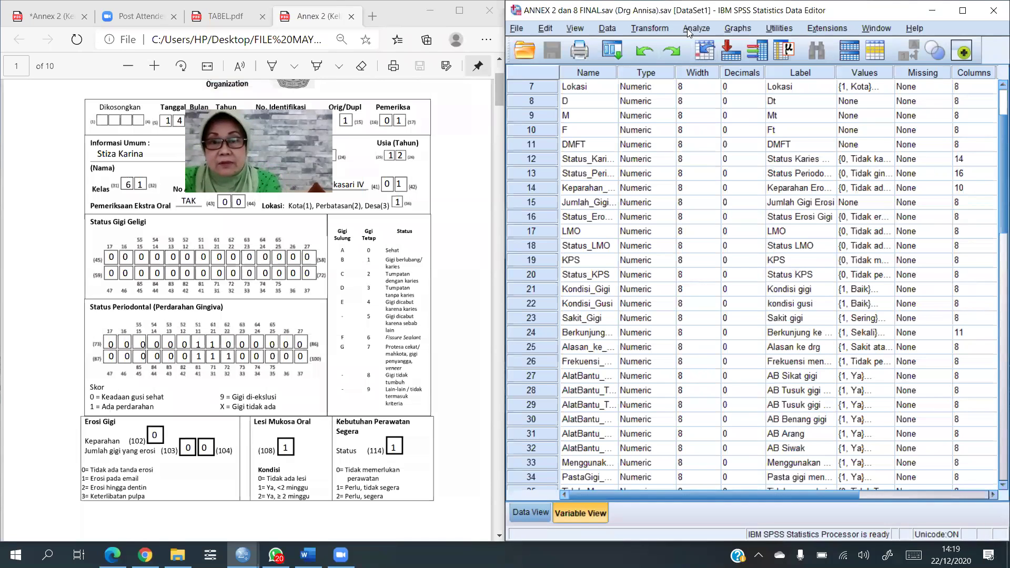
Show the entered data, highlight the first respondent's record, and examine its values across the columns through KPS, returning to the Nama column
click(527, 513)
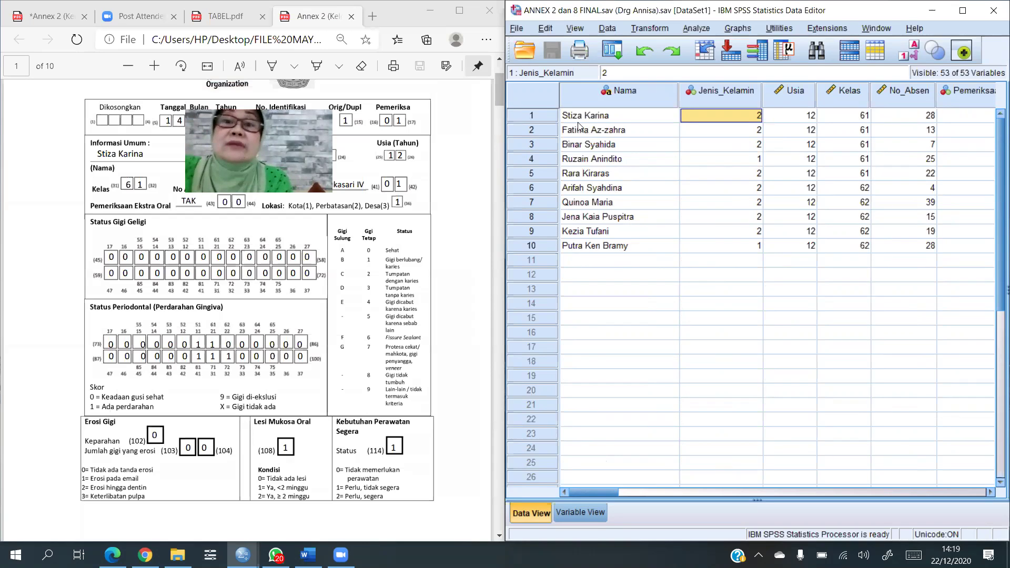
click(537, 118)
click(648, 493)
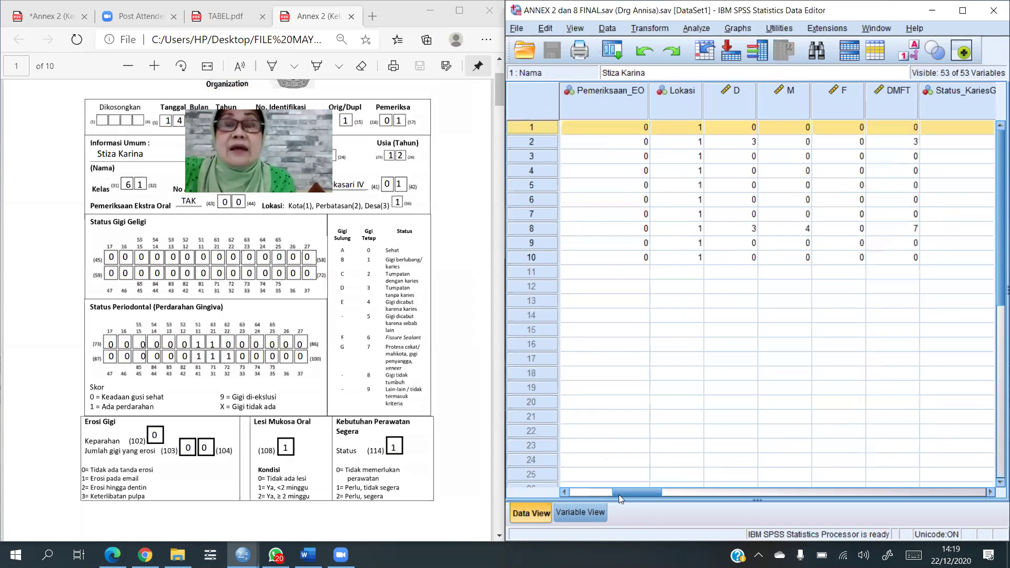
drag(625, 495, 665, 493)
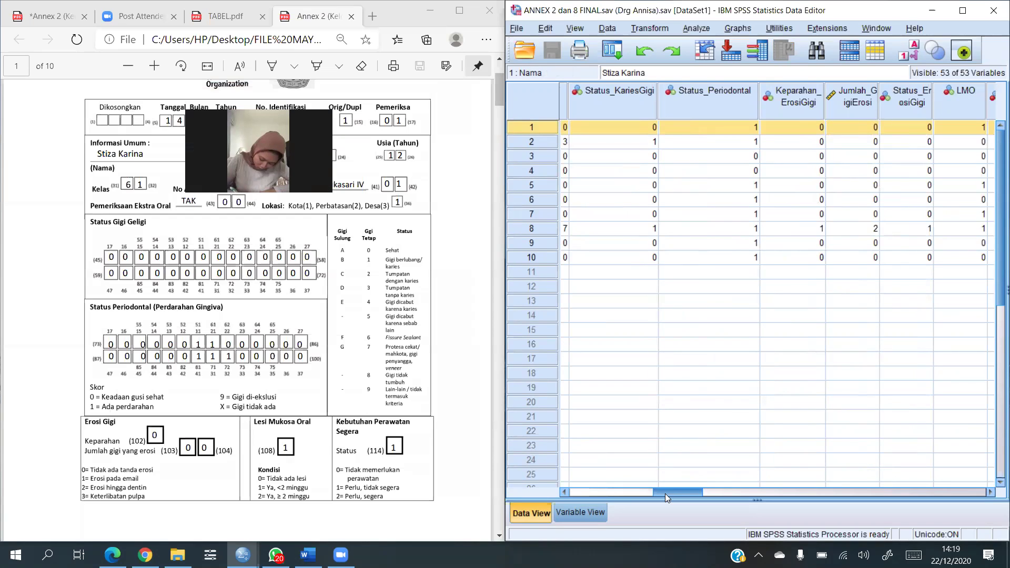
drag(665, 494, 668, 496)
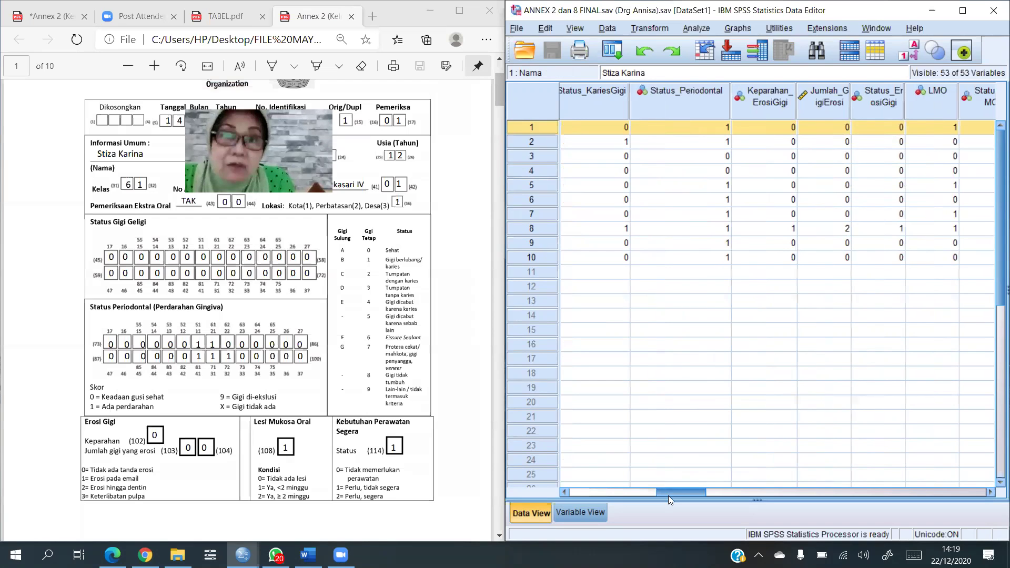
drag(668, 495, 680, 496)
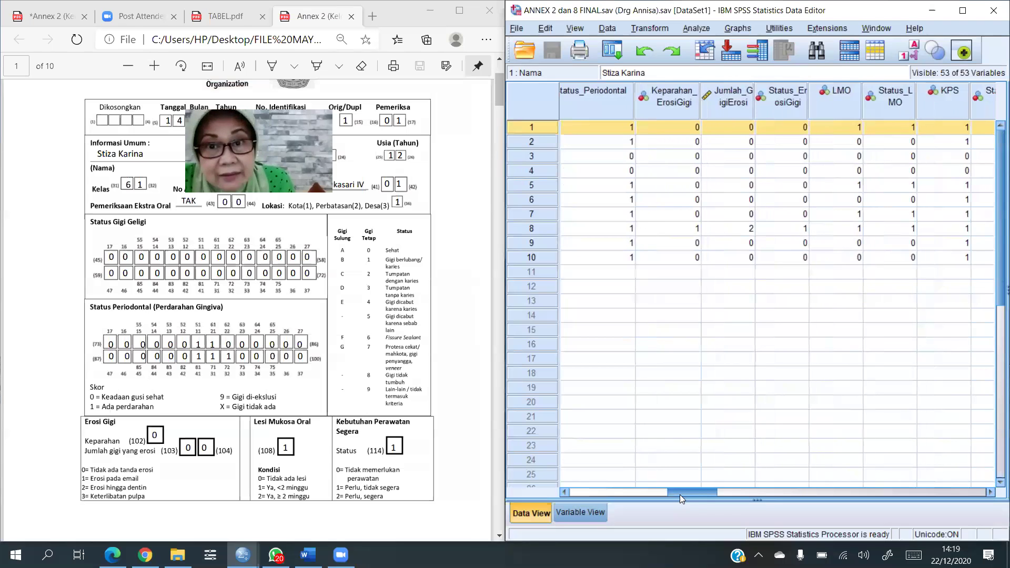
drag(680, 495, 558, 494)
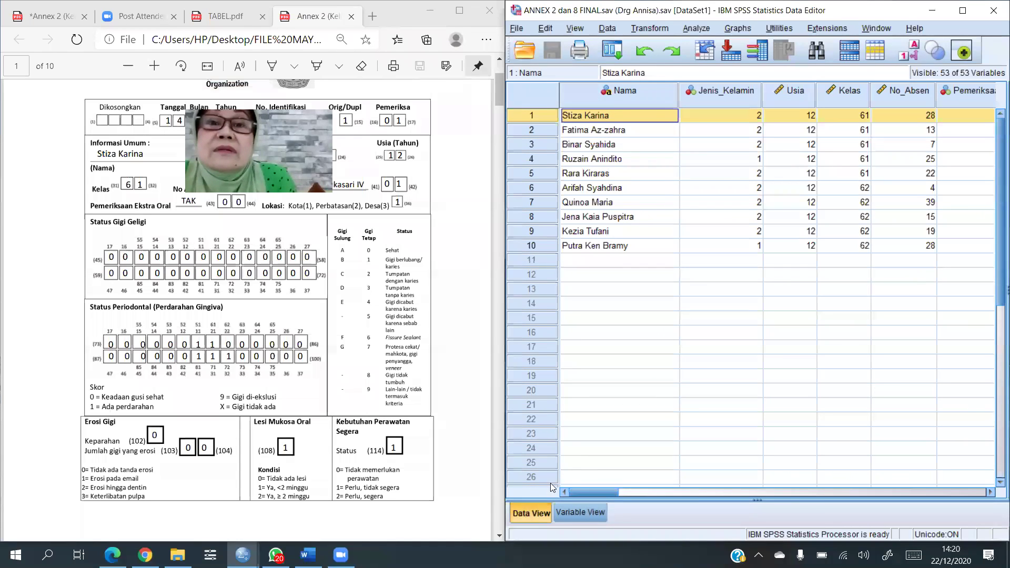
Display the value labels instead of the numeric codes in the respondents' data
click(905, 56)
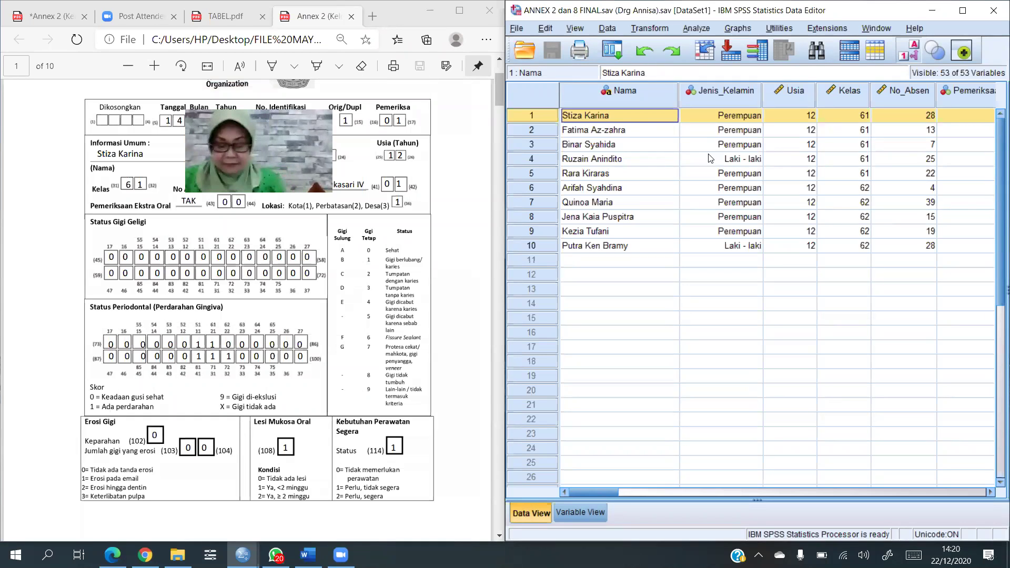
click(905, 55)
click(906, 56)
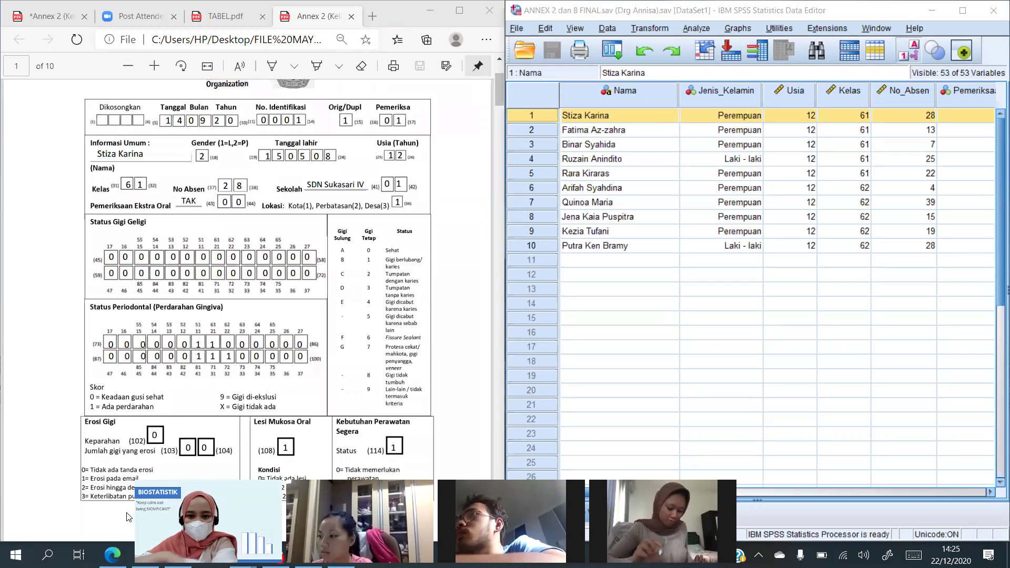
click(753, 322)
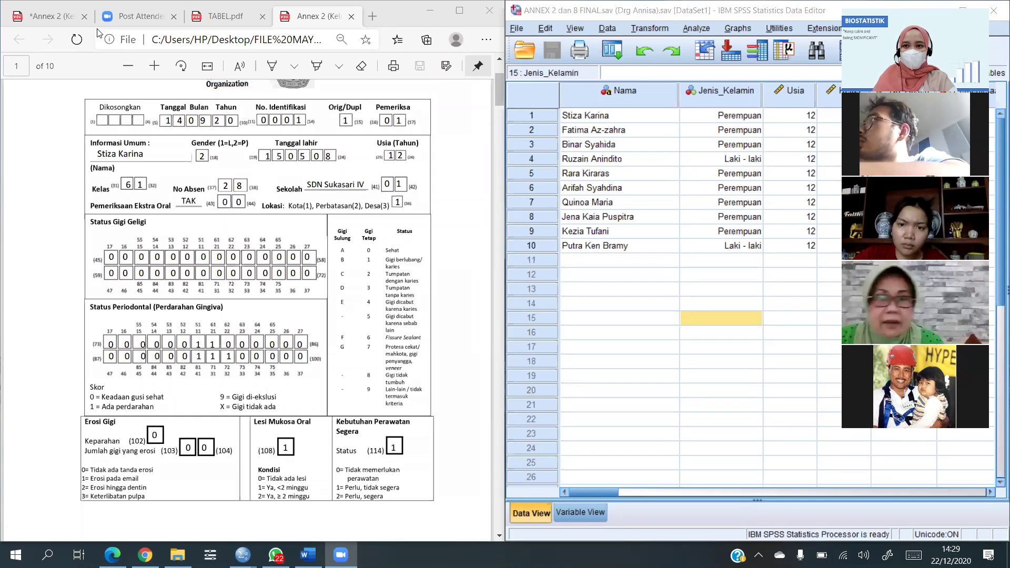
click(966, 5)
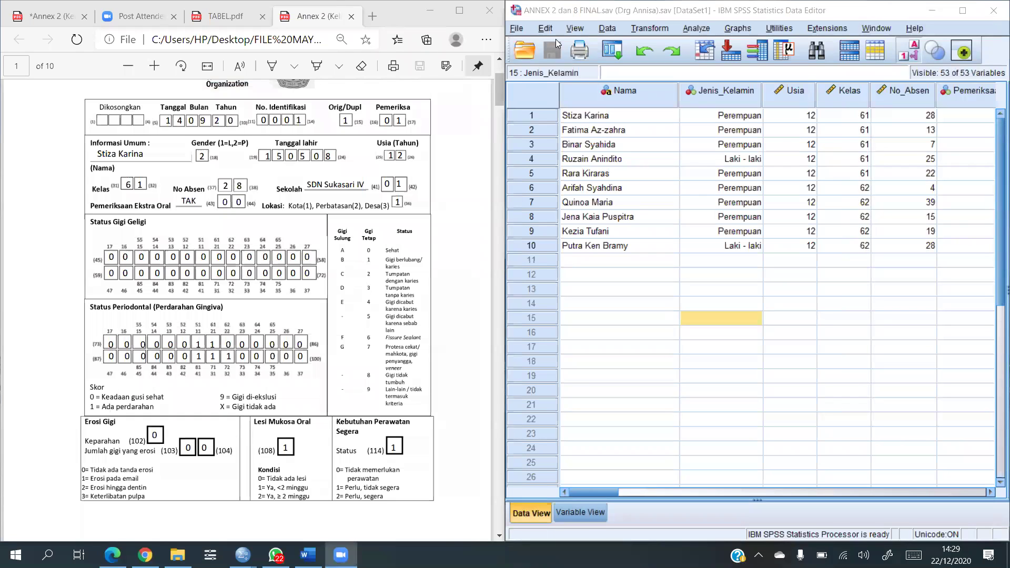
Start a Frequencies analysis and remove all previously chosen variables from its analysis list
click(699, 28)
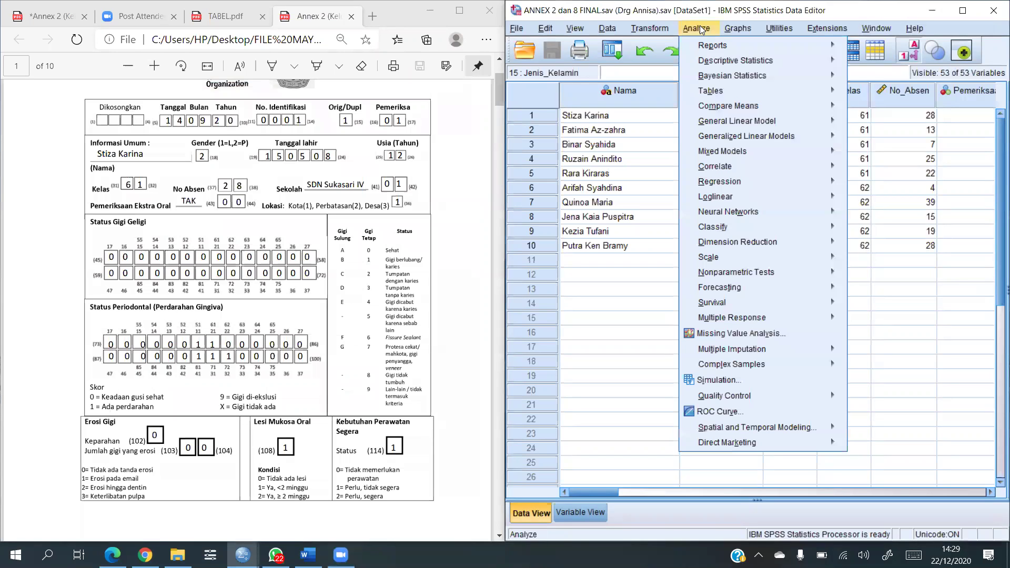
mouse_move(575, 28)
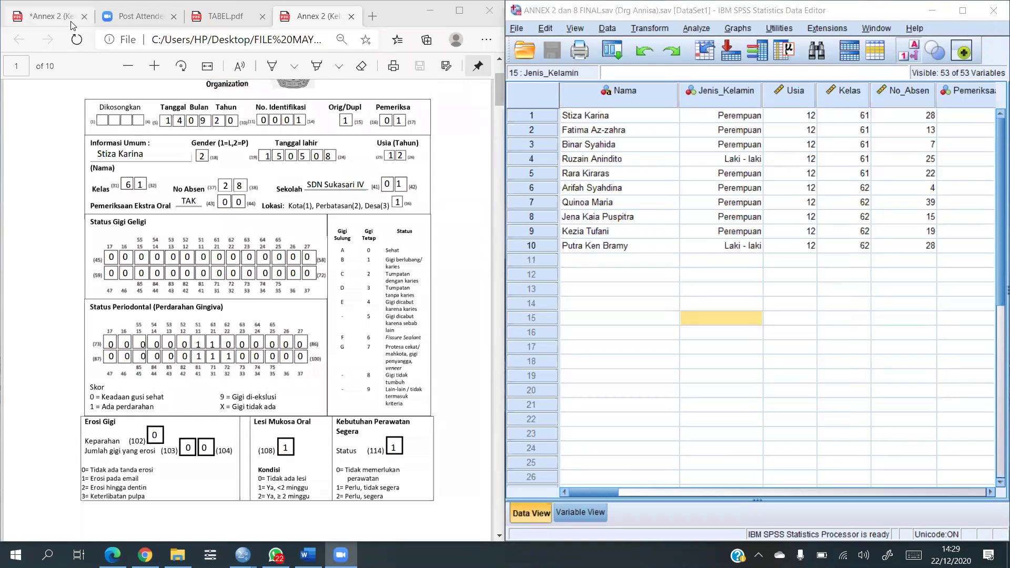
click(691, 29)
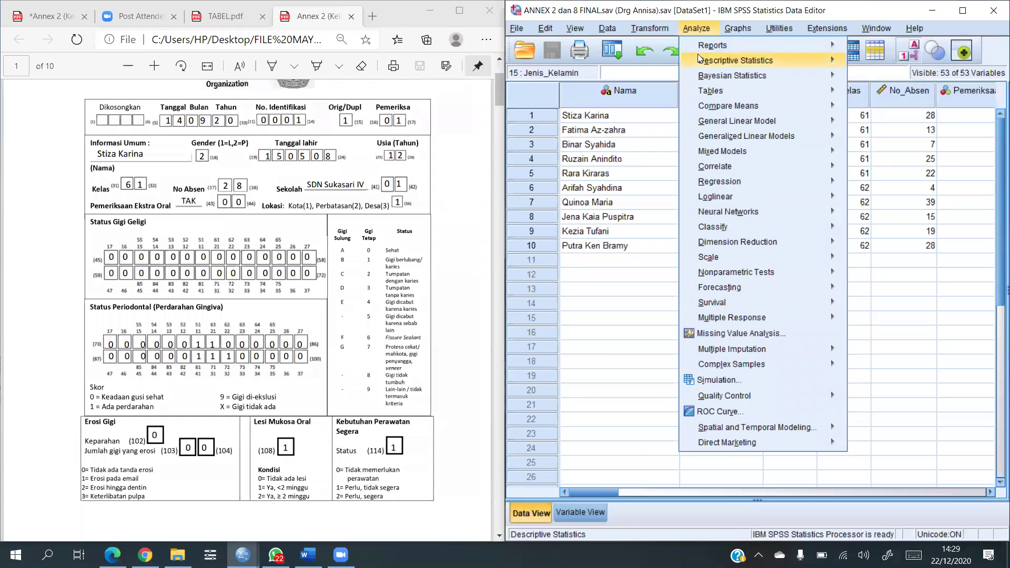
mouse_move(700, 64)
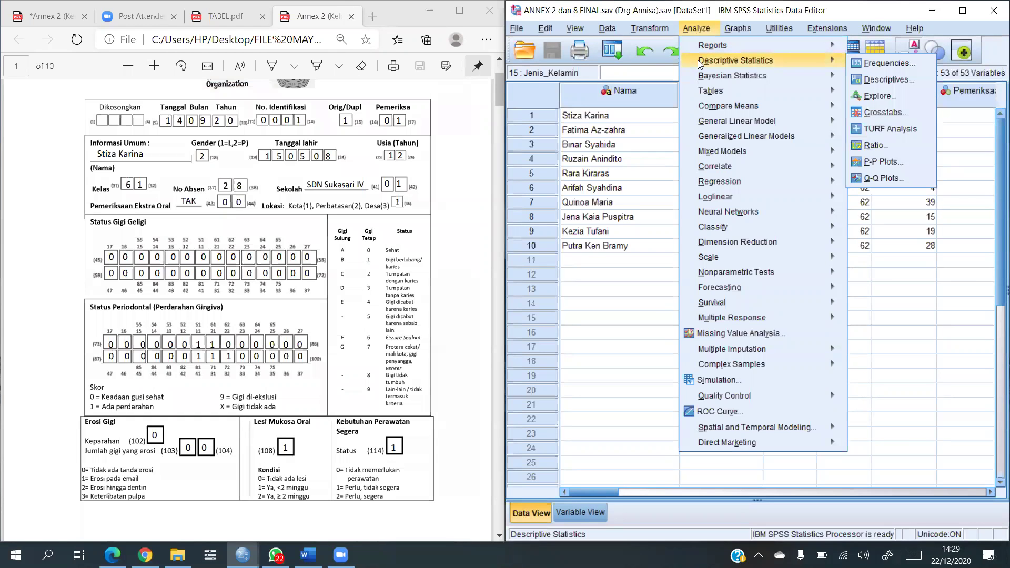
click(699, 30)
click(700, 31)
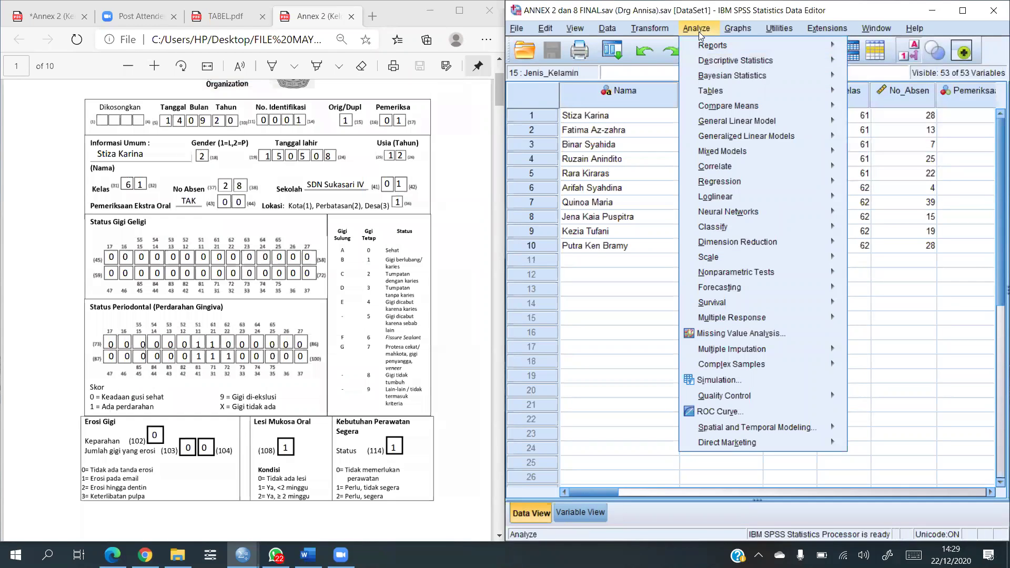
mouse_move(707, 65)
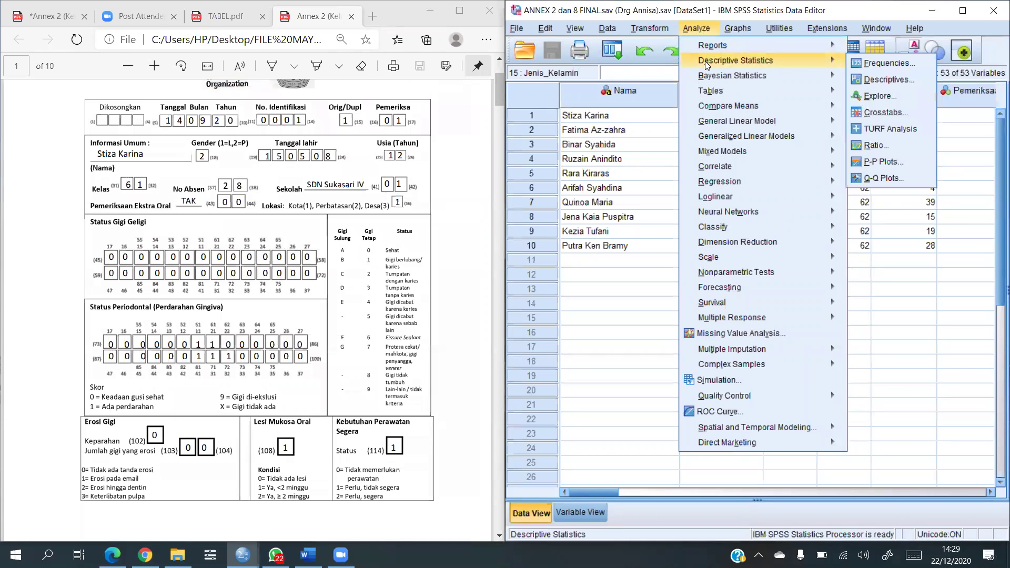
click(868, 64)
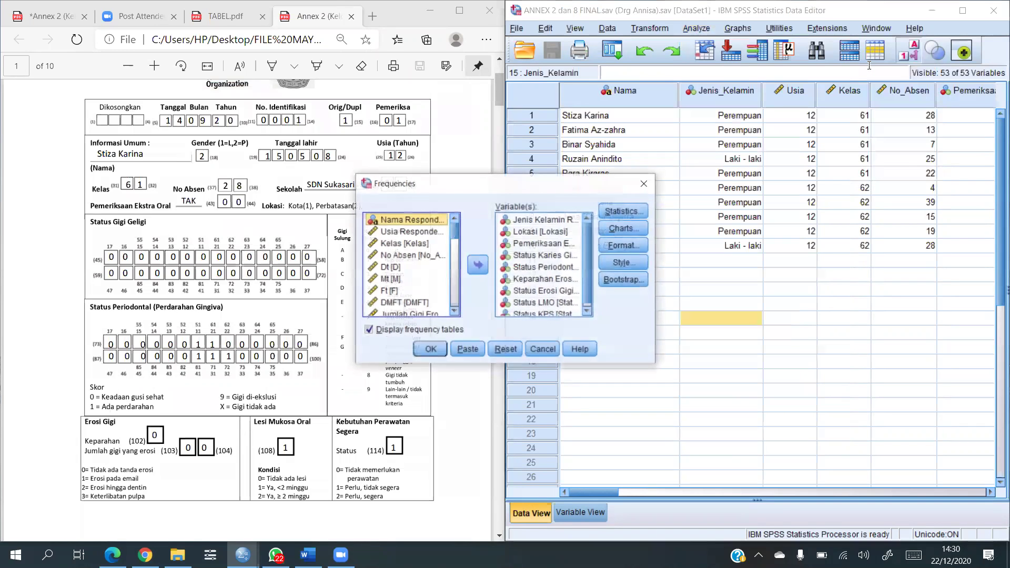
click(546, 244)
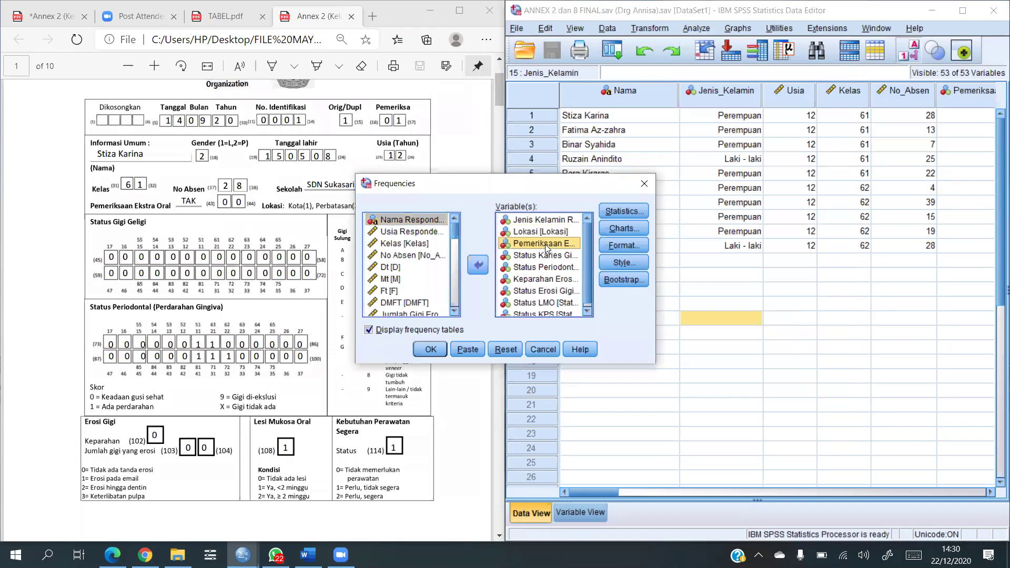
key(ctrl+a)
click(477, 266)
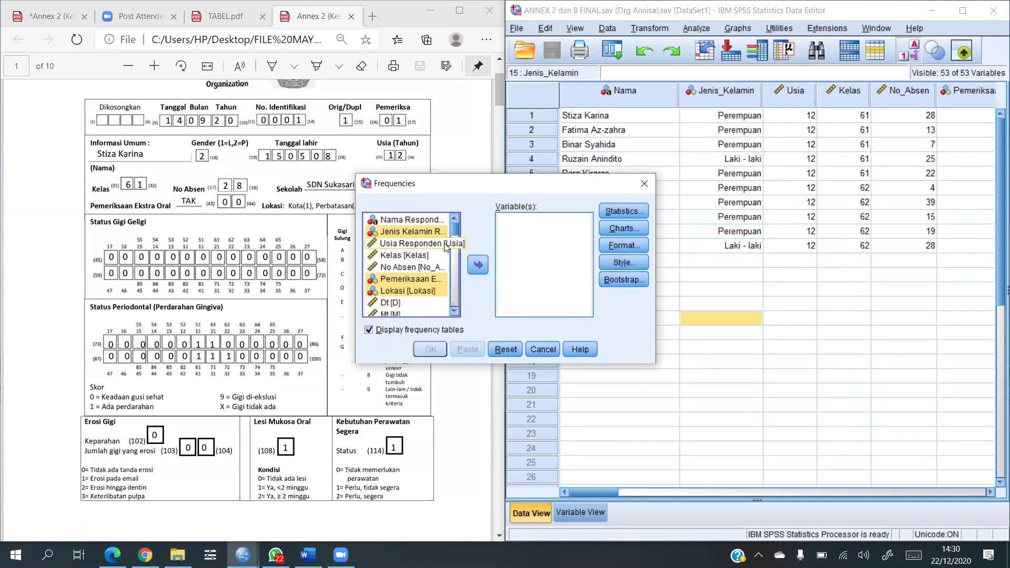
Add the numeric variables Usia Responden, DMFT and Jumlah Gigi Erosi to the Frequencies analysis
click(410, 243)
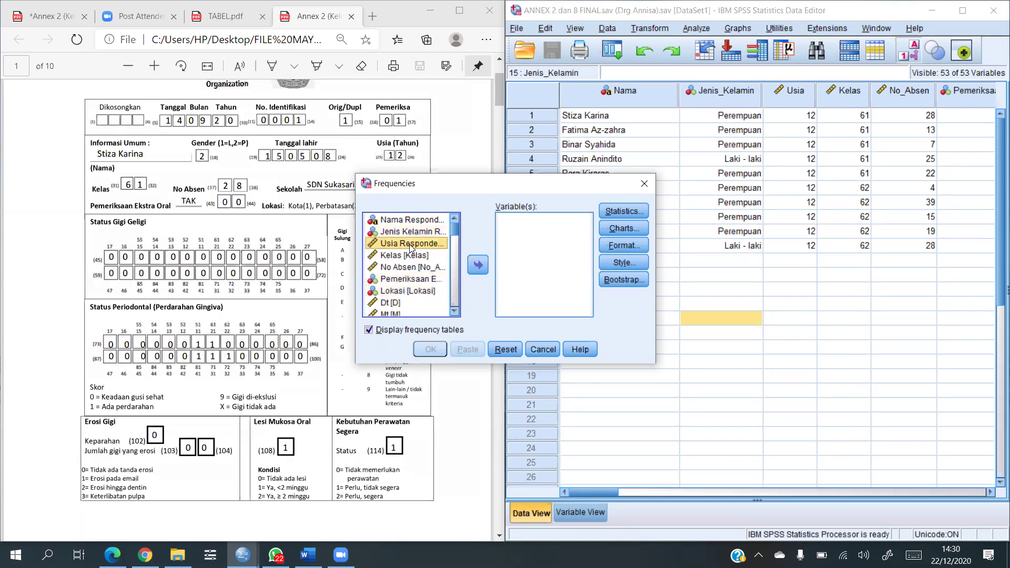
click(478, 266)
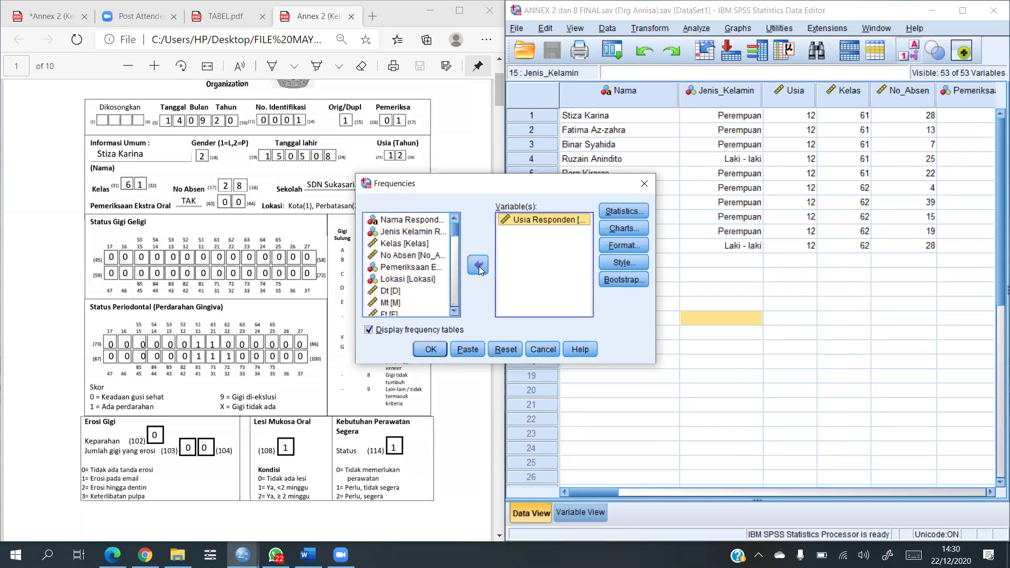
click(443, 248)
click(453, 234)
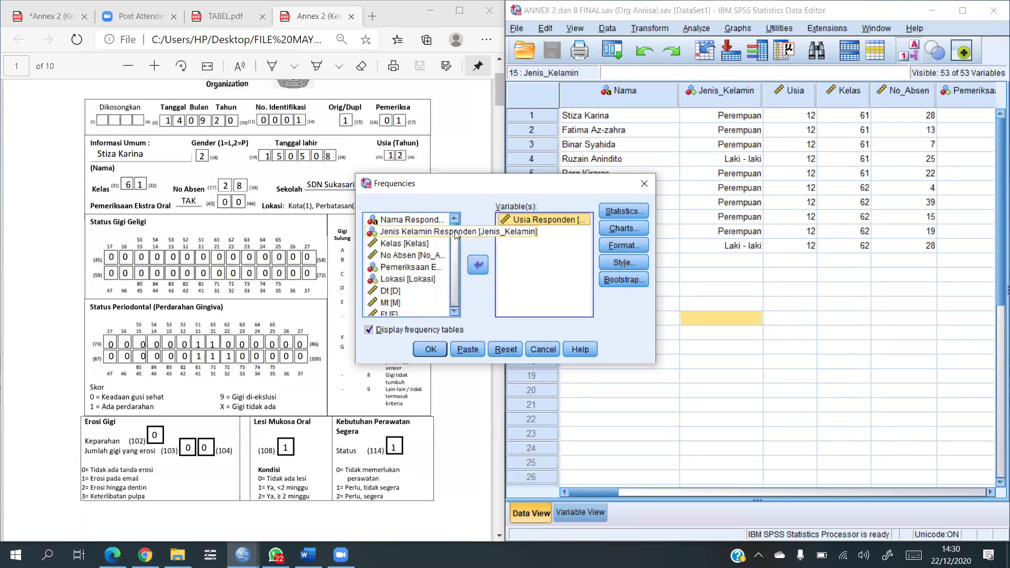
scroll(456, 235, down, 2)
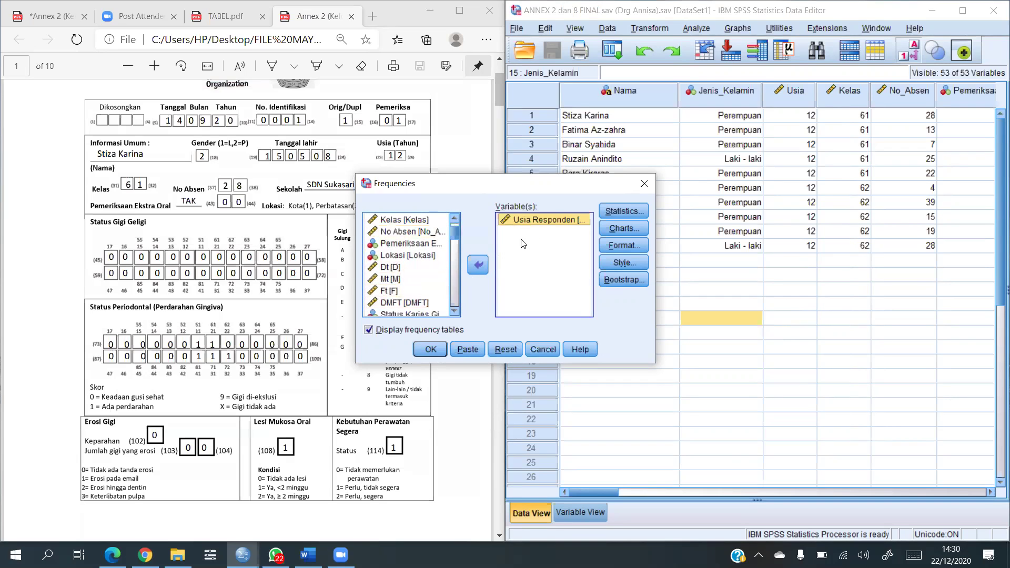
click(410, 304)
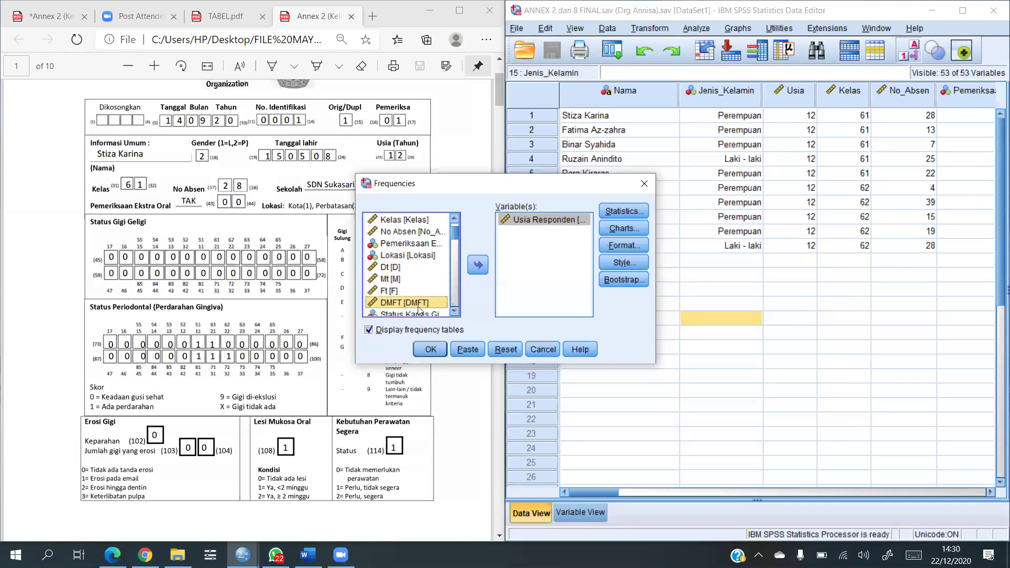
click(478, 267)
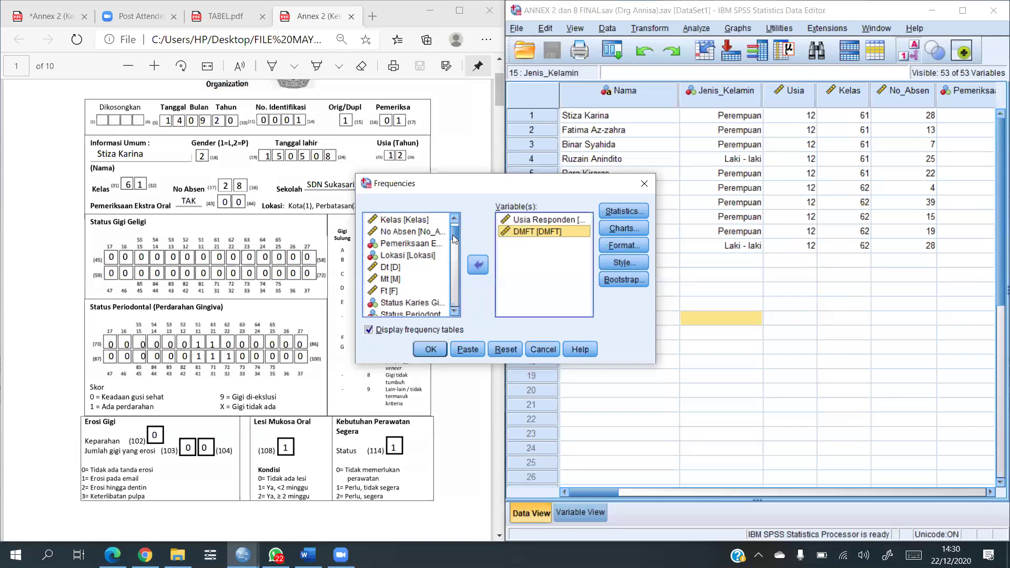
scroll(454, 236, down, 2)
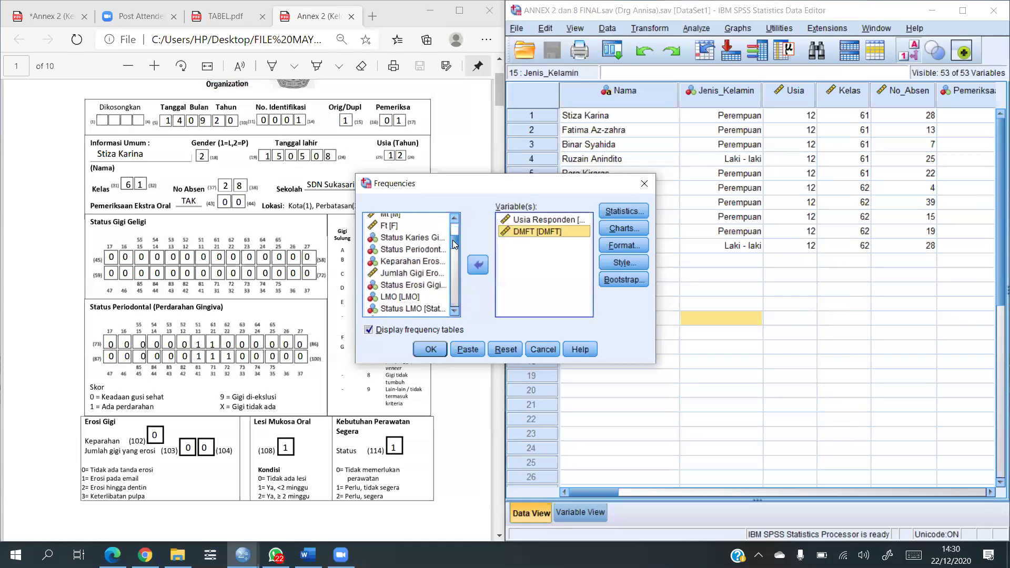
click(431, 275)
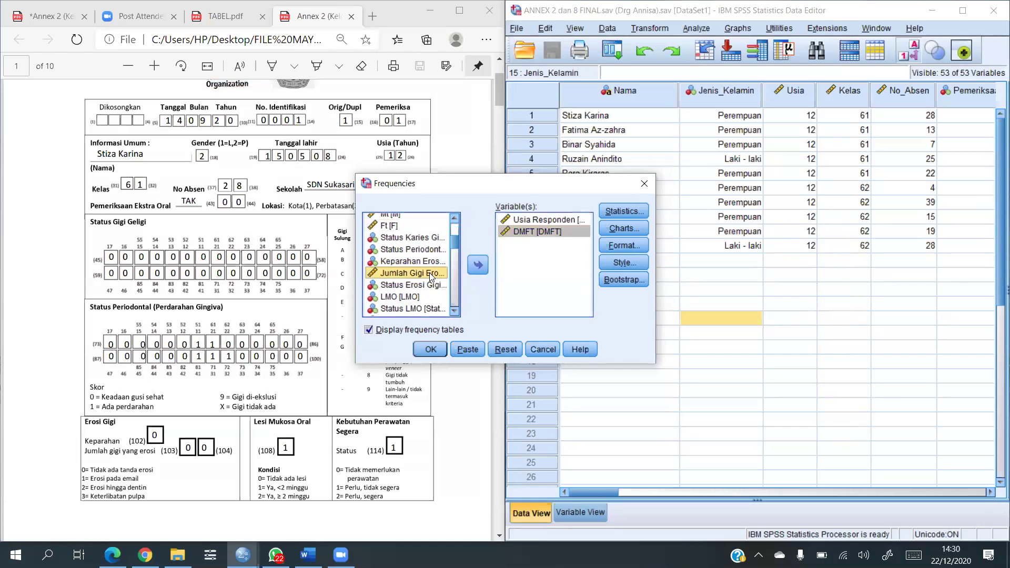
click(478, 266)
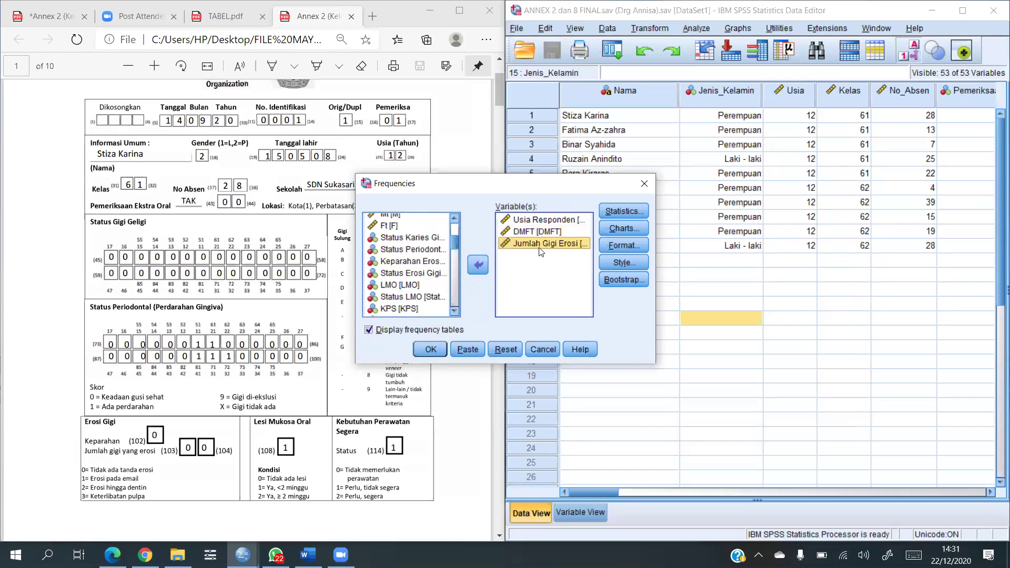
Request mean, median, standard deviation, range, minimum and maximum in addition to mode, and run the Frequencies analysis
click(631, 212)
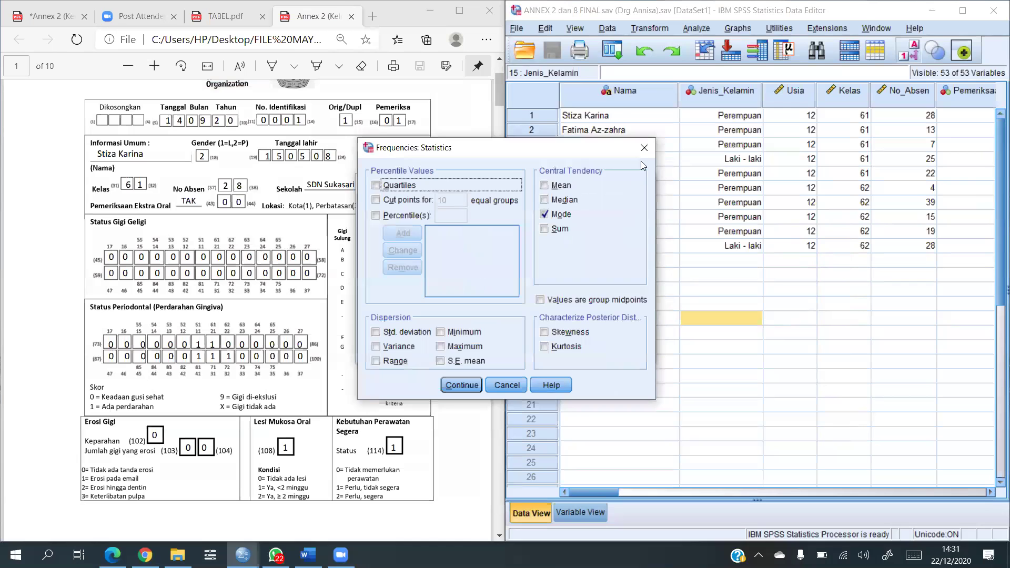
click(644, 148)
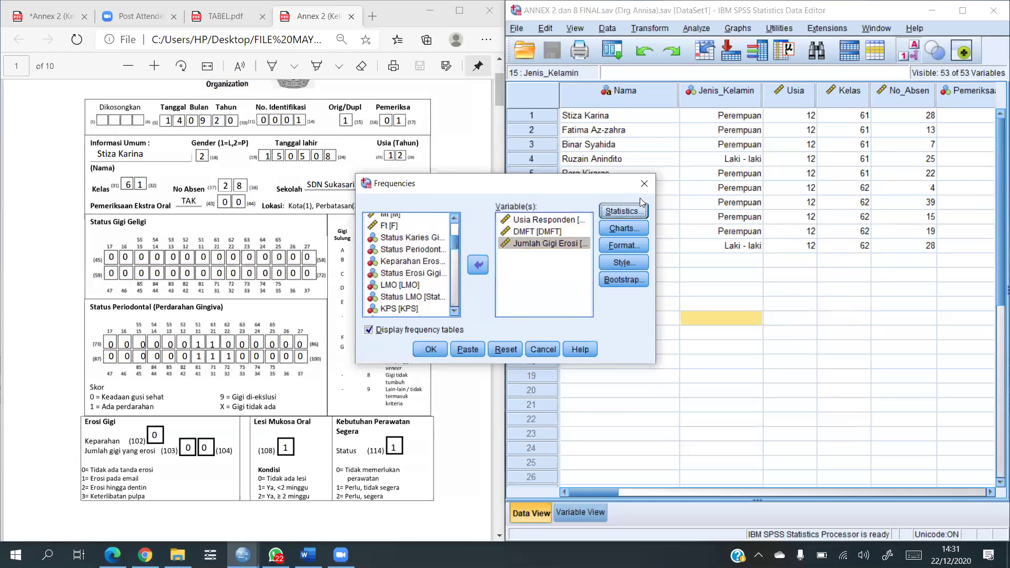
click(631, 212)
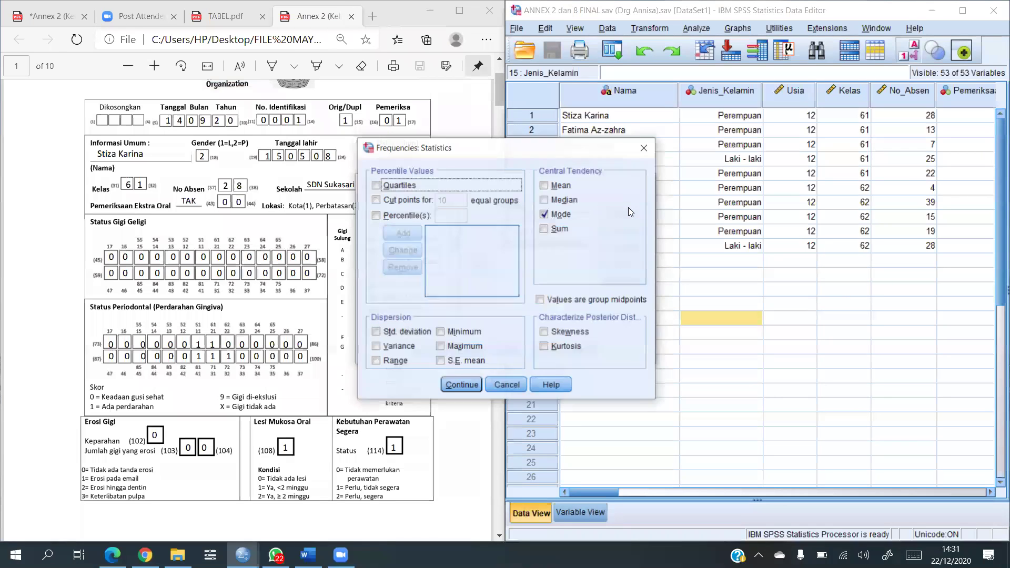
click(545, 186)
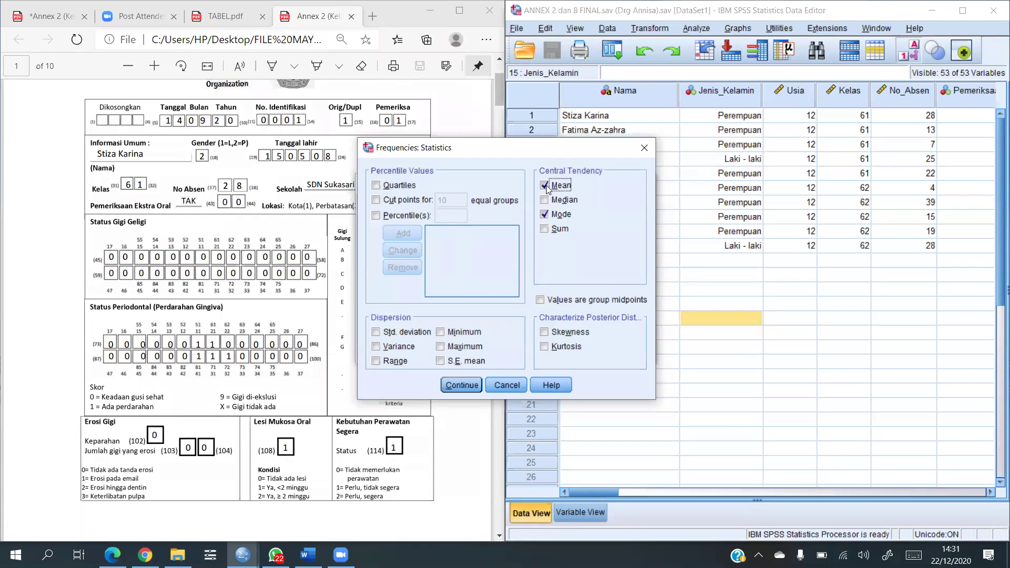
click(545, 200)
click(390, 334)
click(390, 363)
click(463, 334)
click(452, 384)
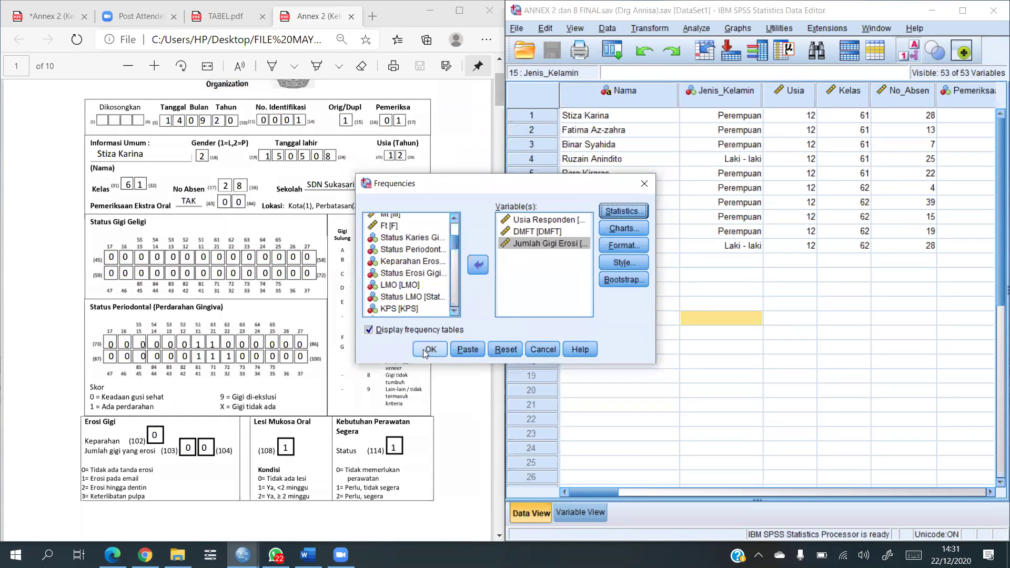
click(426, 351)
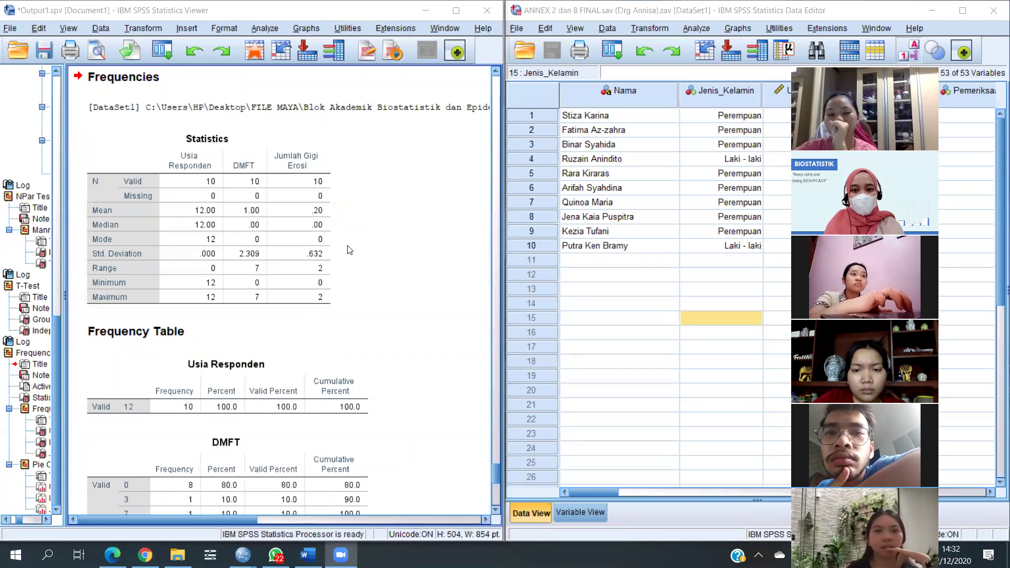
Examine the central tendency and dispersion rows of the Statistics table for Usia Responden, DMFT and Jumlah Gigi Erosi
click(296, 237)
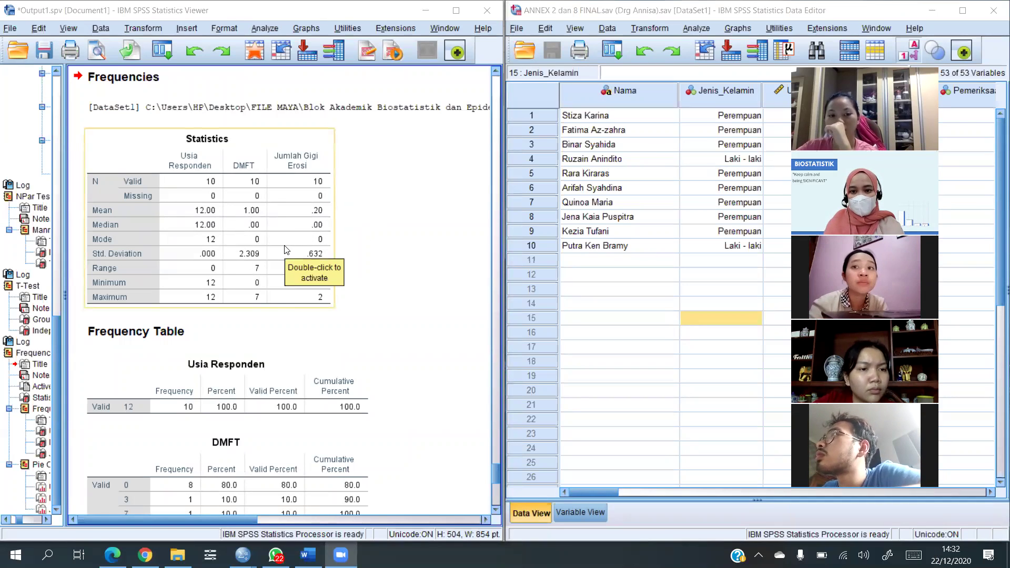
click(437, 242)
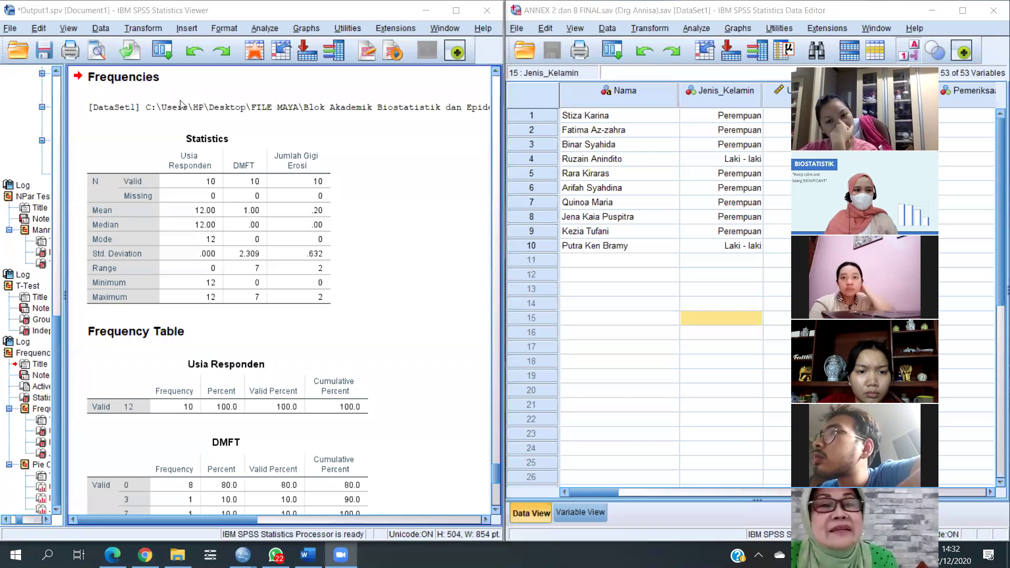
click(135, 210)
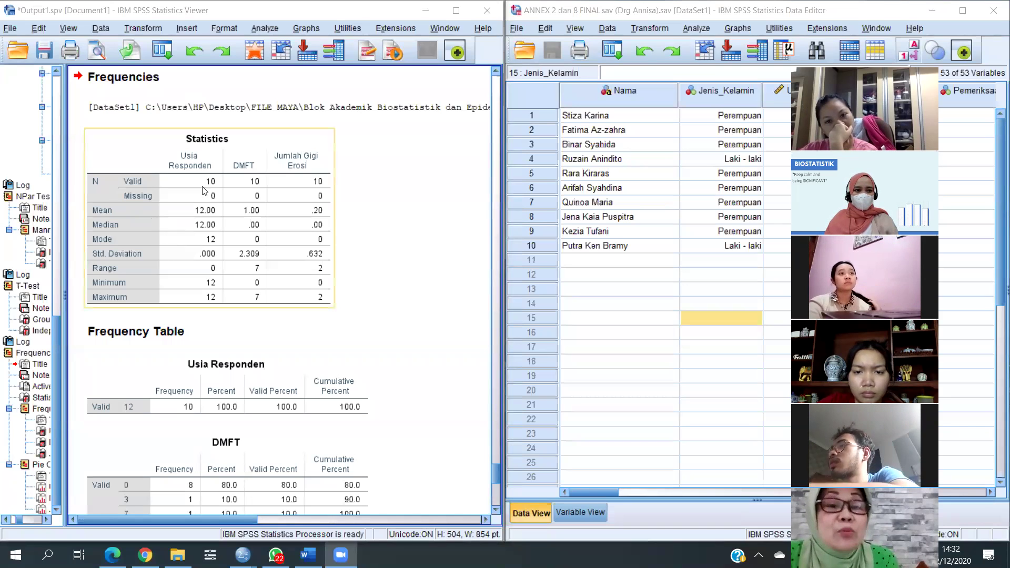
click(209, 213)
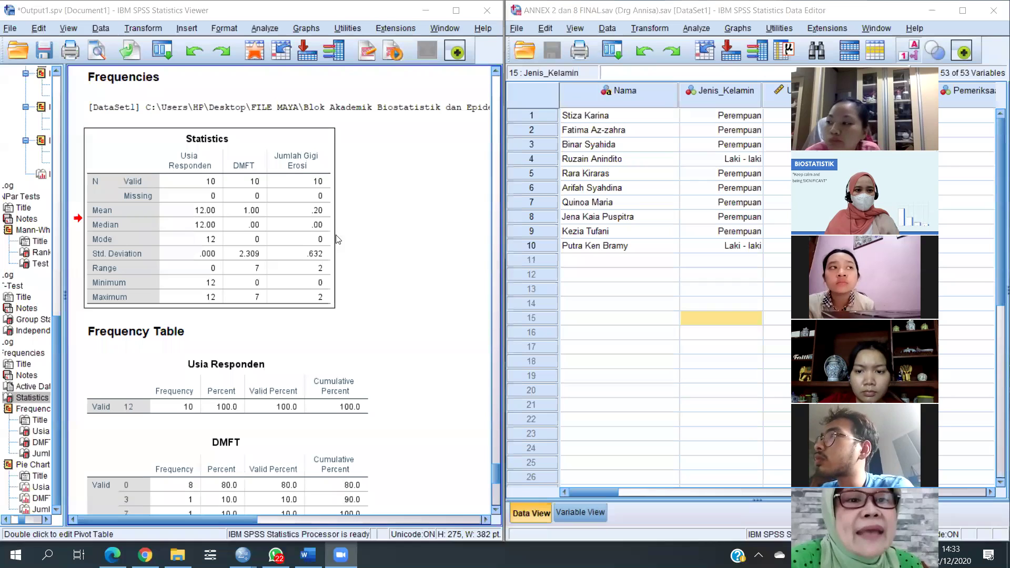
click(124, 224)
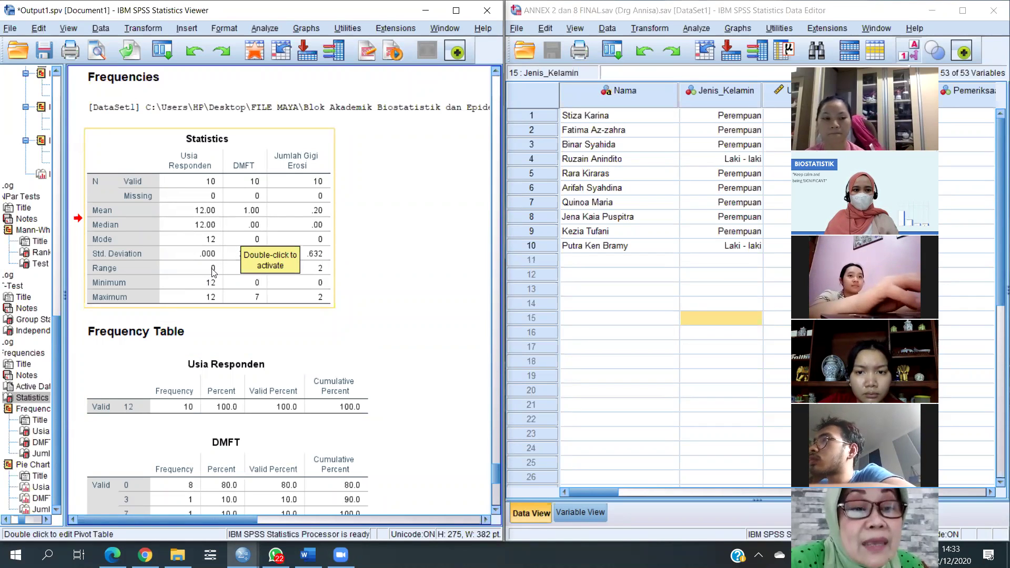
click(252, 240)
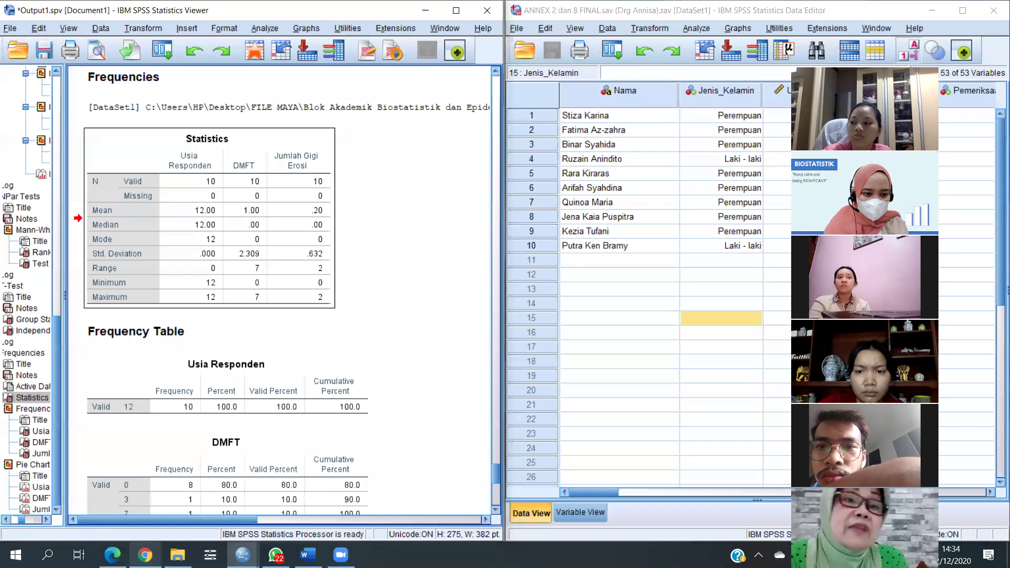
mouse_move(145, 555)
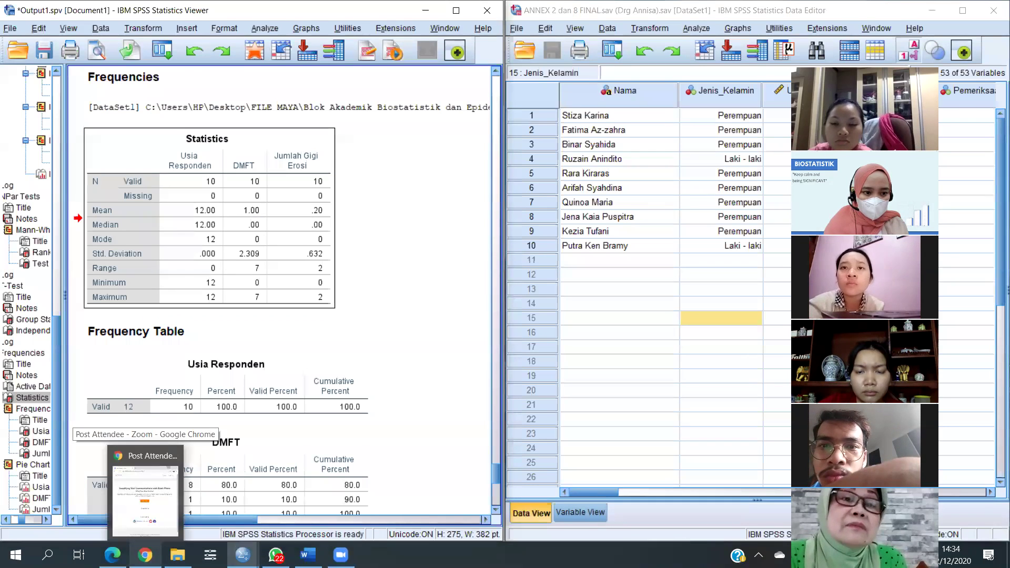
Switch to TABEL.pdf in the Edge browser and enlarge the page with the numeric central tendency output and Tabel 1
click(427, 12)
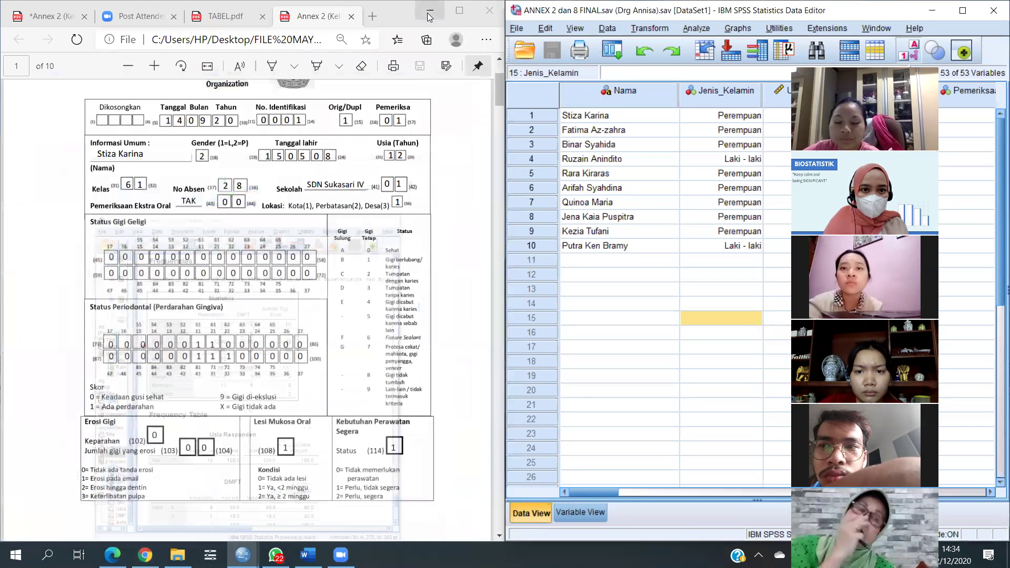
click(225, 17)
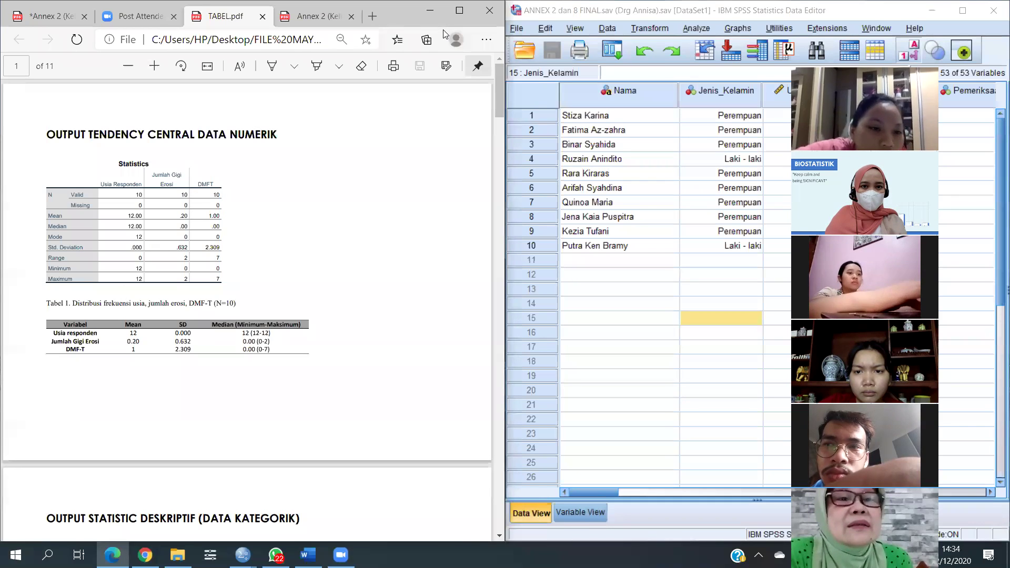
click(887, 28)
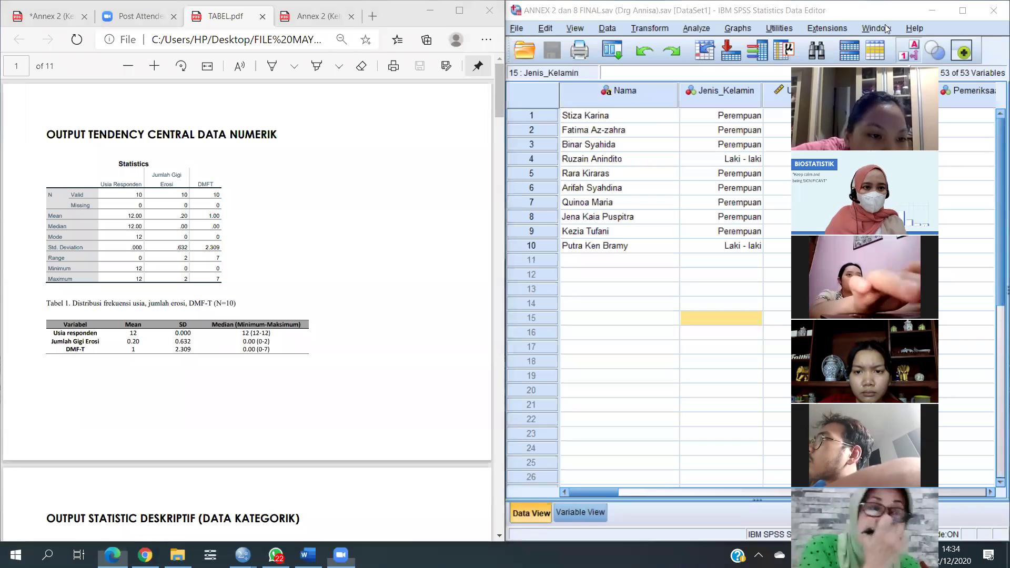
click(154, 67)
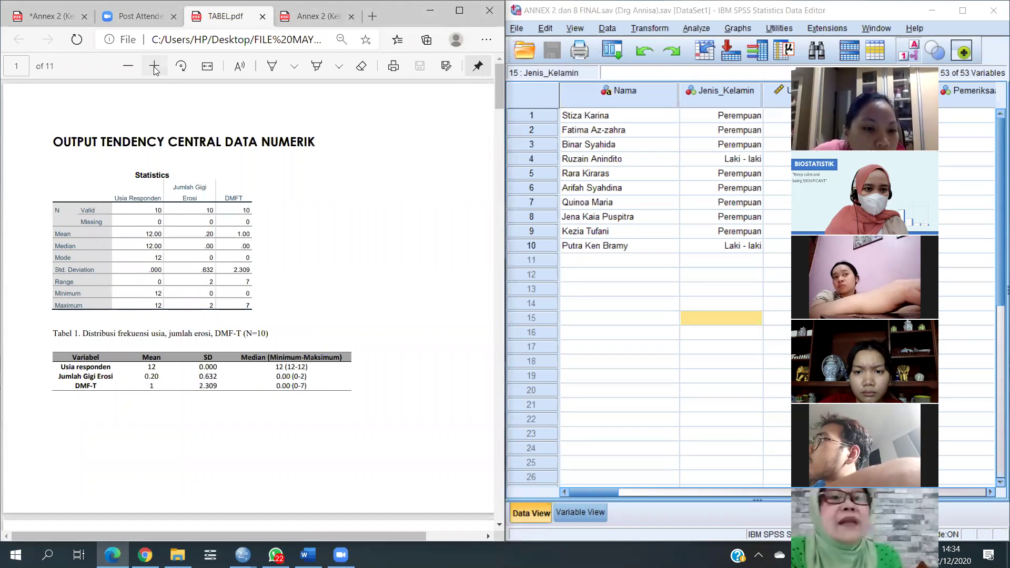
click(155, 67)
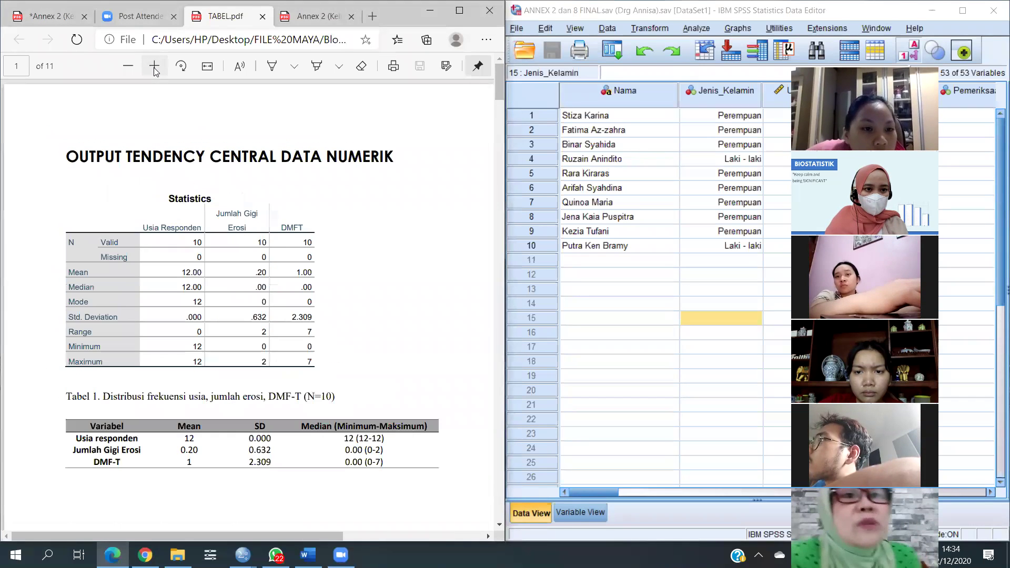
Set the drawing ink to red and draw a check mark beside the header of Tabel 1
click(293, 67)
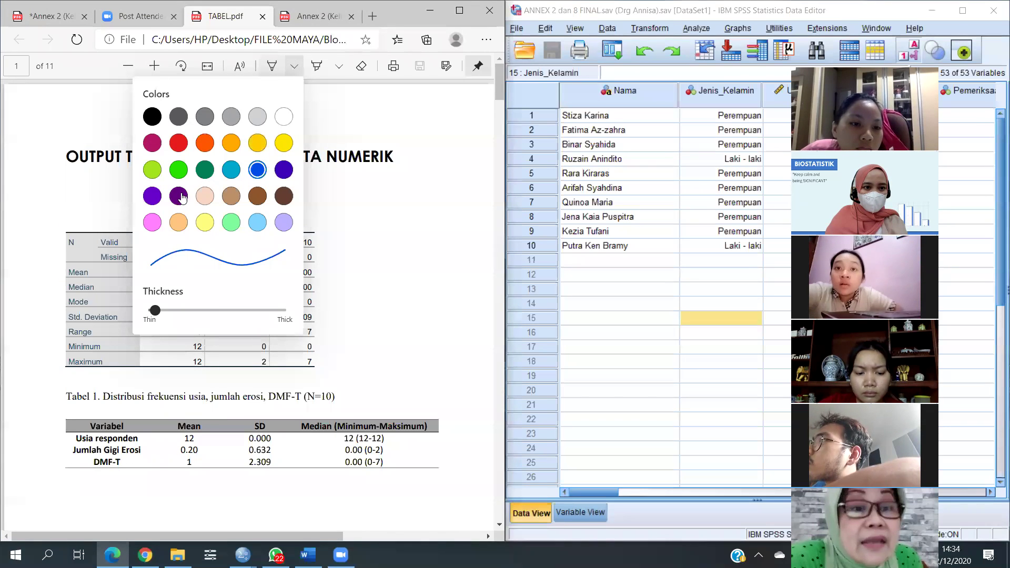
click(178, 142)
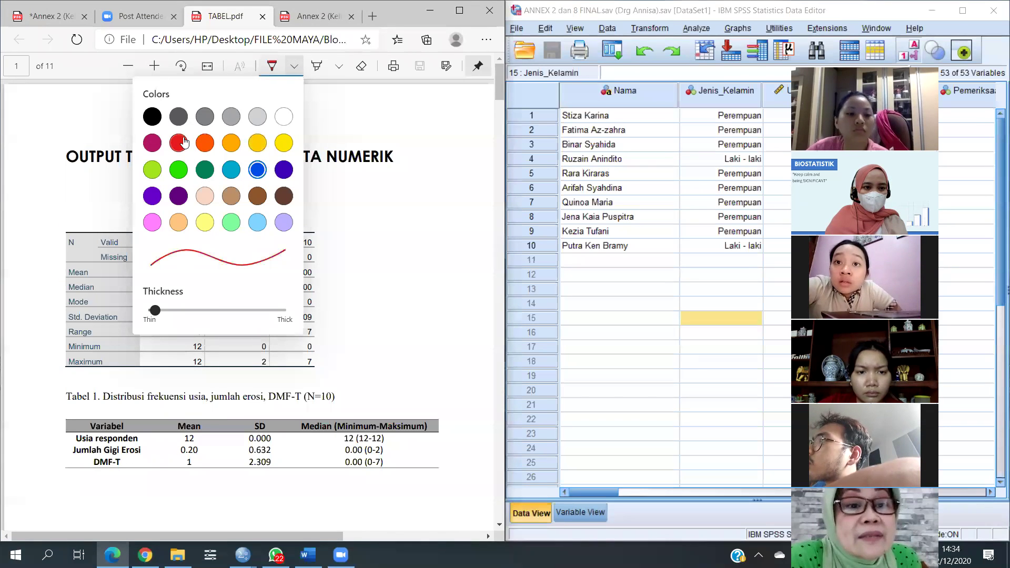
click(374, 127)
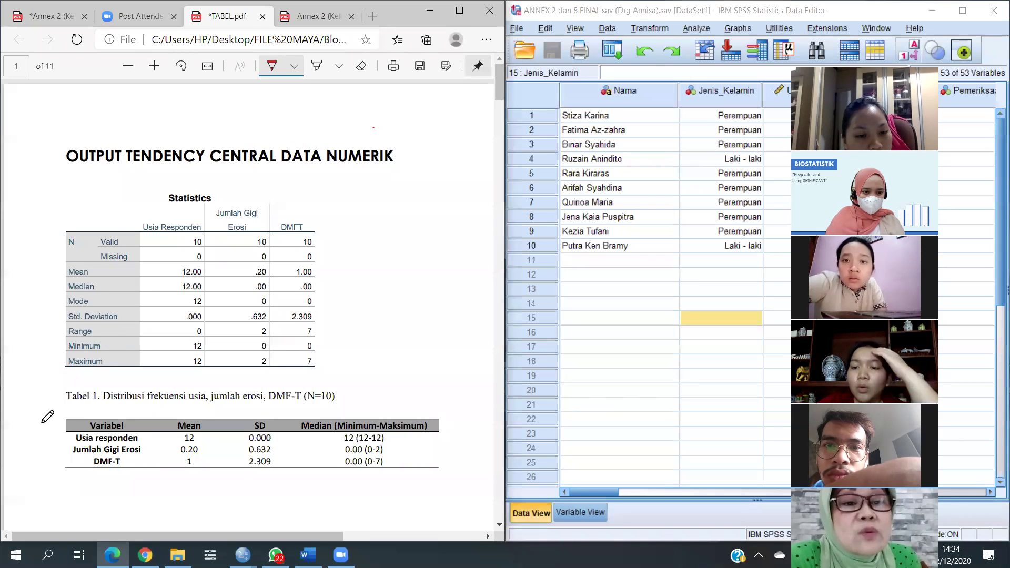
mouse_move(47, 425)
mouse_down()
mouse_move(54, 439)
mouse_move(68, 404)
mouse_up()
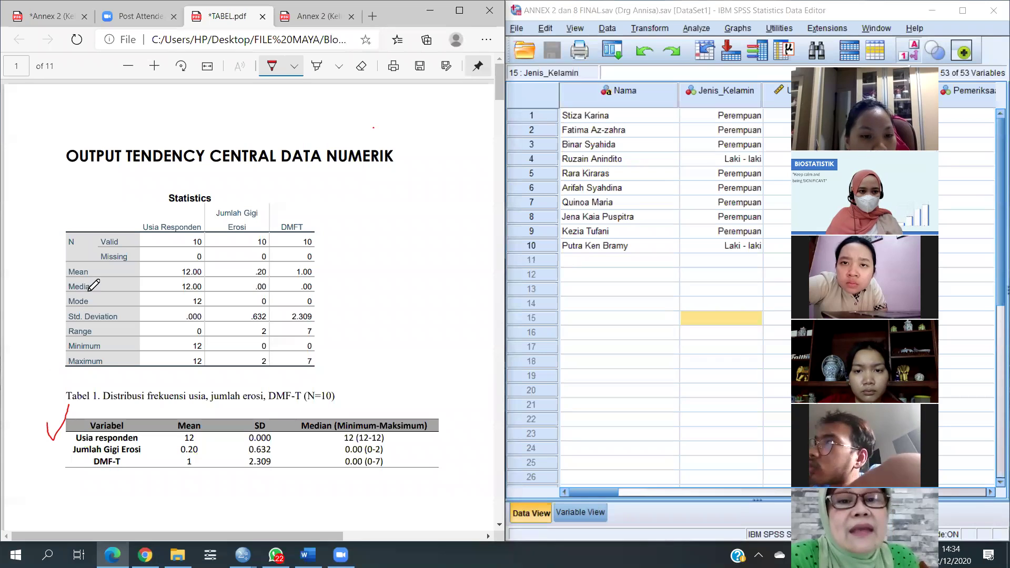
Underline the mean and standard deviation of Usia Responden in both the Statistics table and Tabel 1
drag(184, 275, 202, 275)
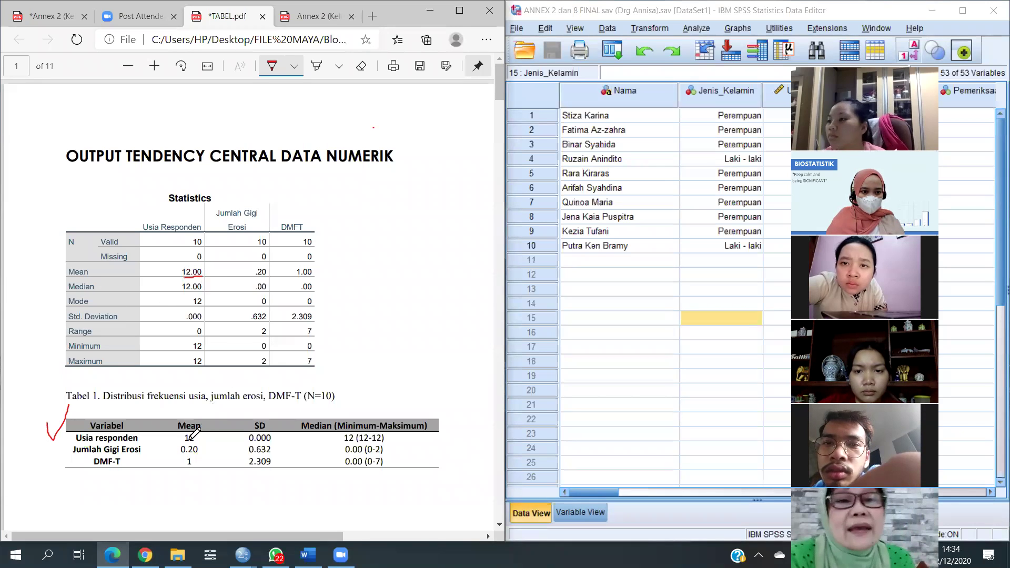
drag(180, 443, 195, 443)
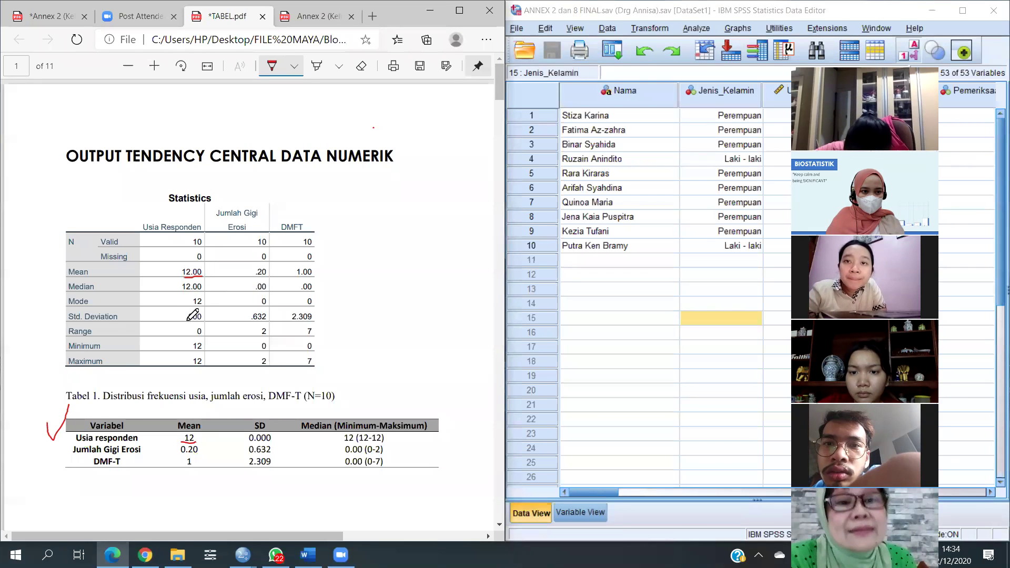
drag(187, 320, 202, 321)
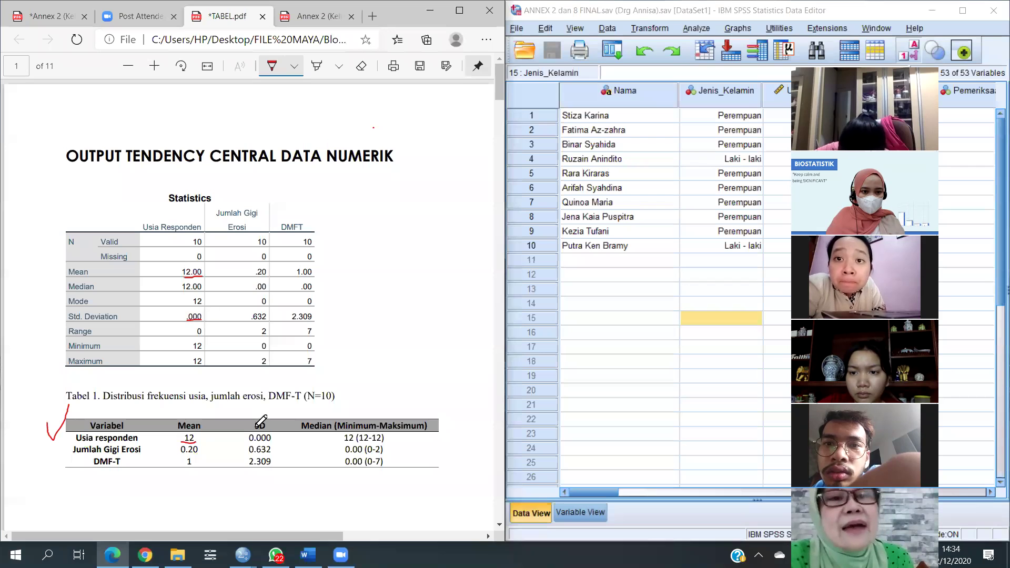
drag(248, 442, 272, 442)
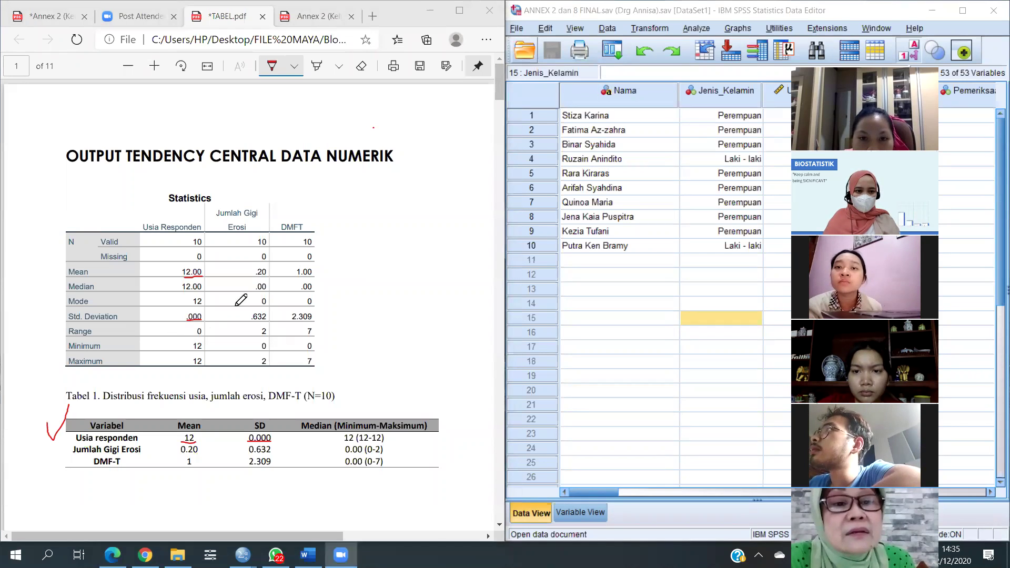
Underline the mean and standard deviation of DMFT in both the Statistics table and Tabel 1
click(298, 276)
drag(296, 276, 313, 275)
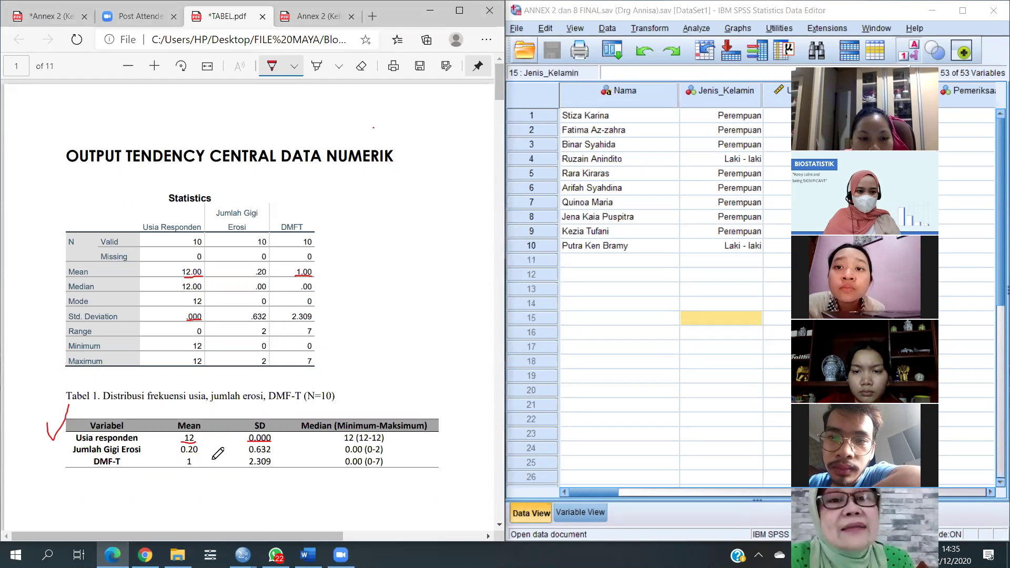
drag(182, 466, 197, 468)
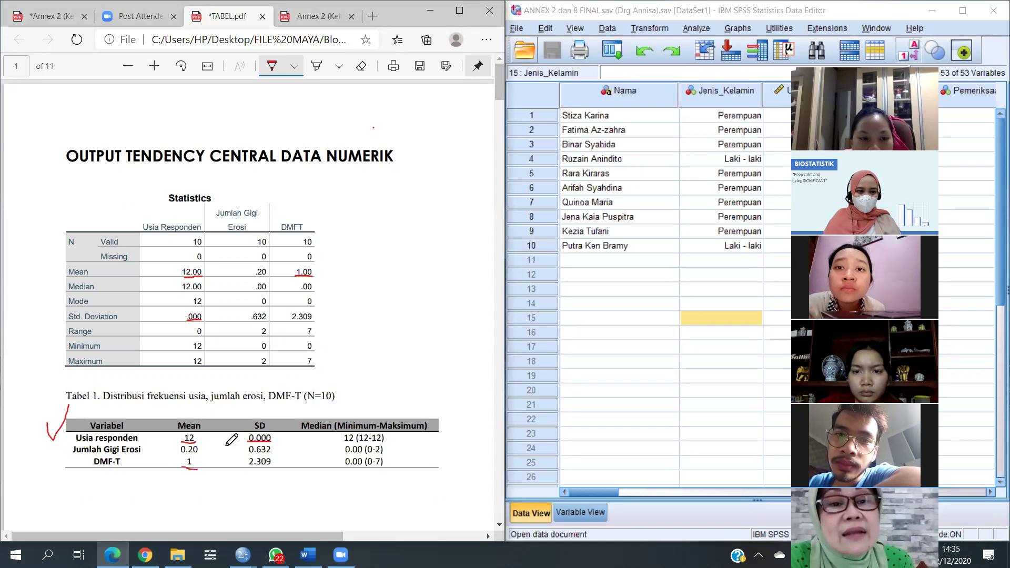
drag(292, 320, 314, 319)
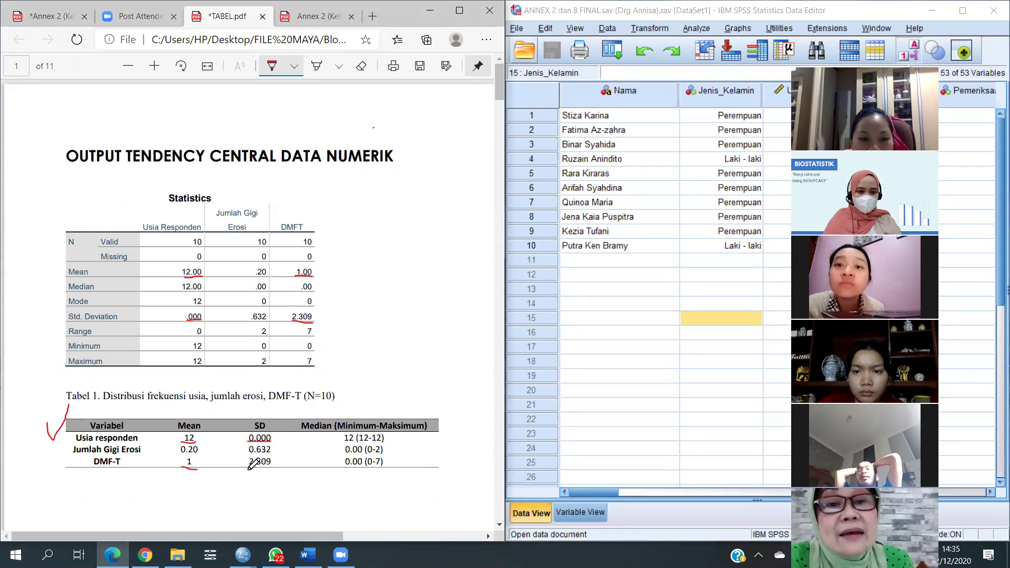
drag(247, 466, 275, 468)
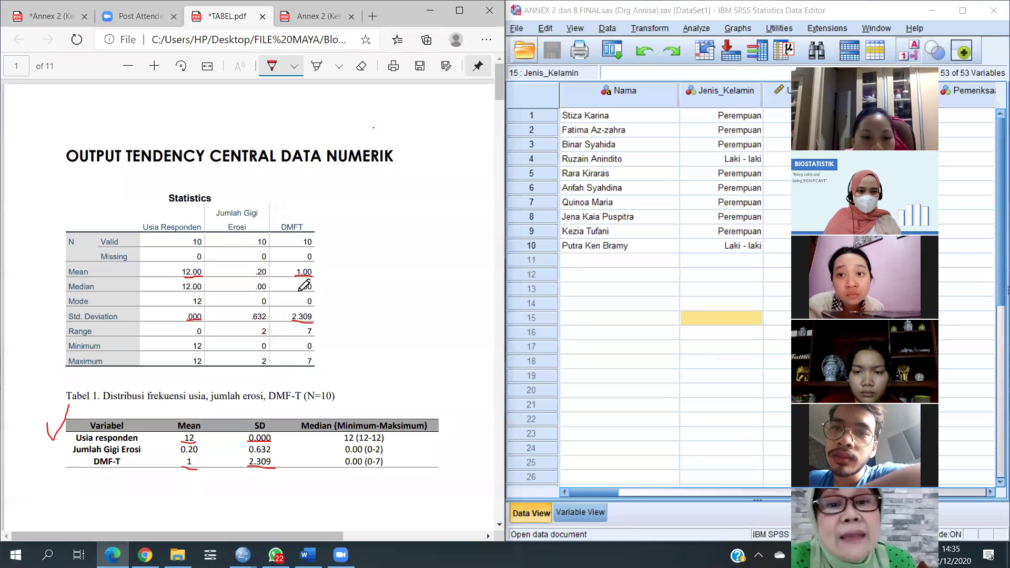
Mark the DMFT median, minimum and maximum in the Statistics table and check off the DMF-T row of Tabel 1
drag(300, 290, 315, 292)
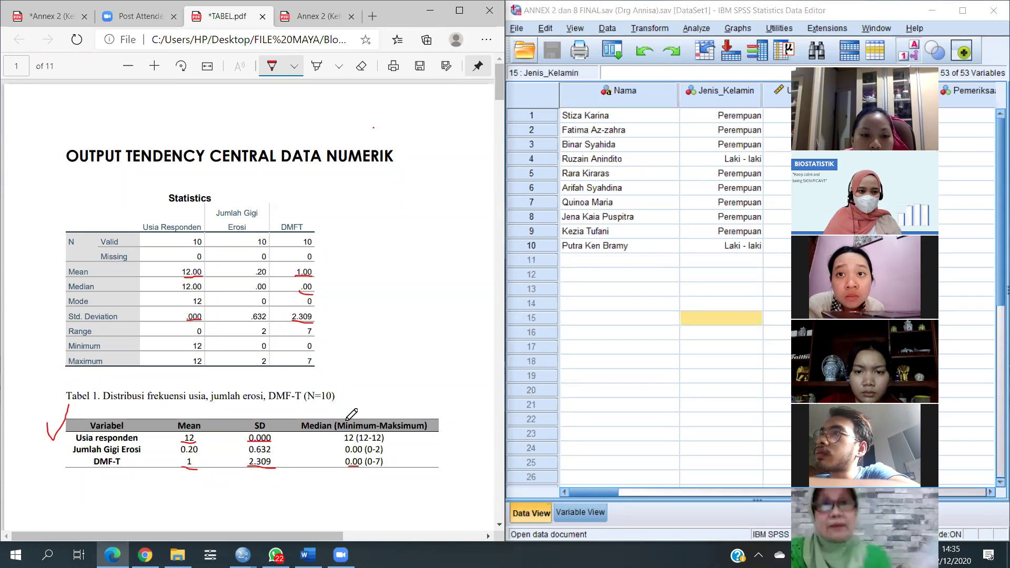
drag(326, 345, 340, 358)
drag(393, 459, 416, 453)
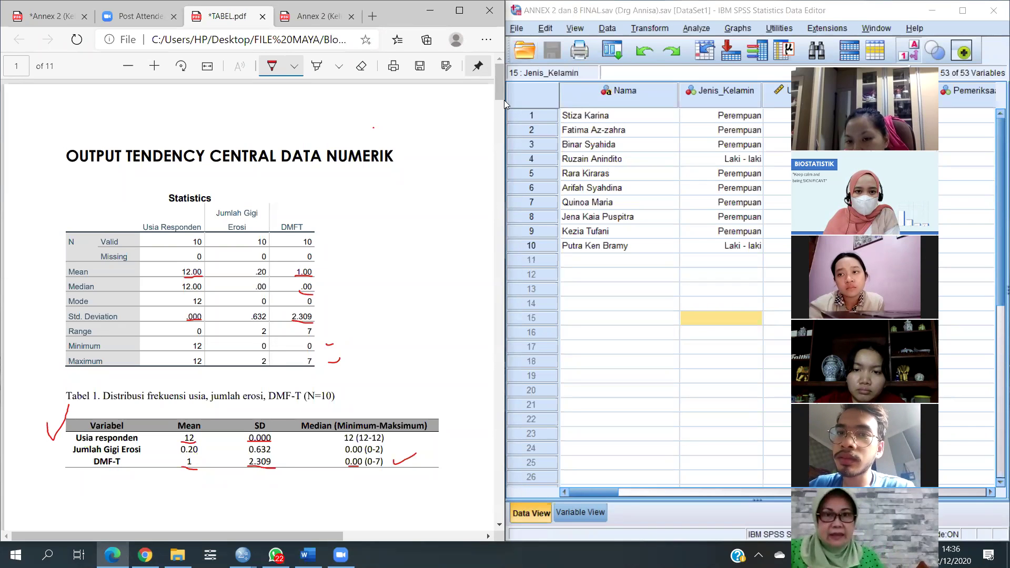
Put the PDF away and switch back to the SPSS output document Output1.spv
click(430, 10)
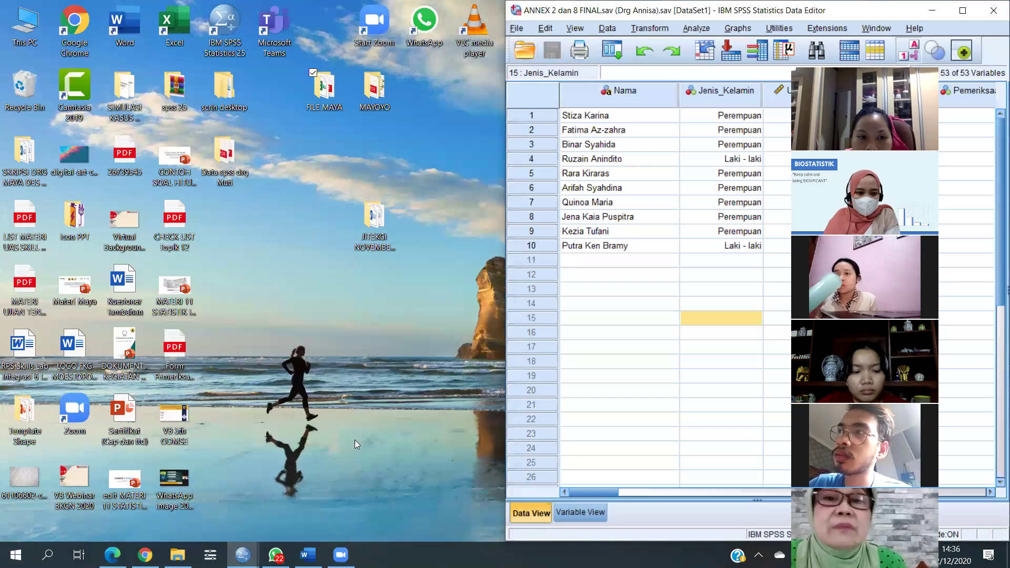
mouse_move(262, 538)
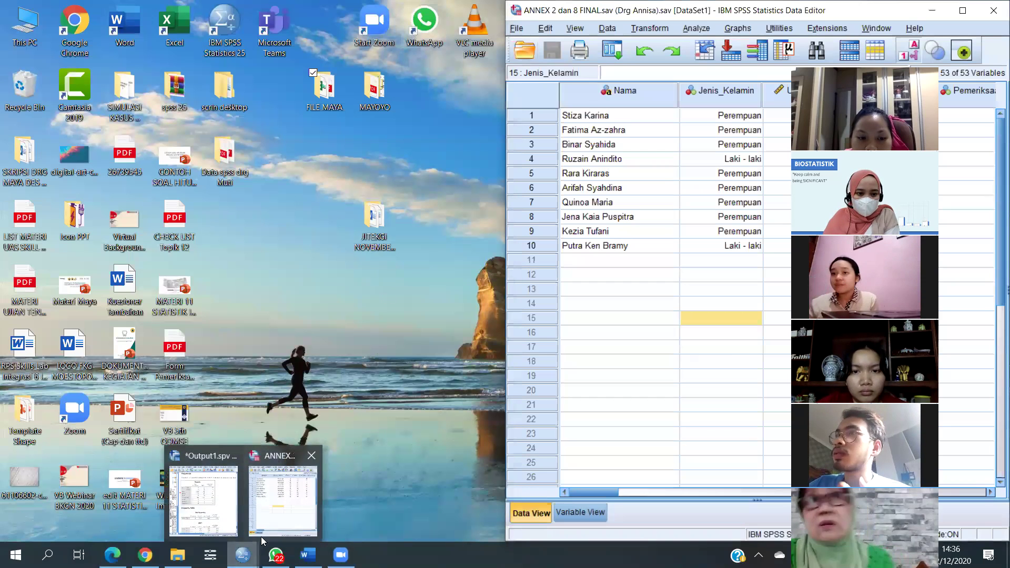
click(218, 520)
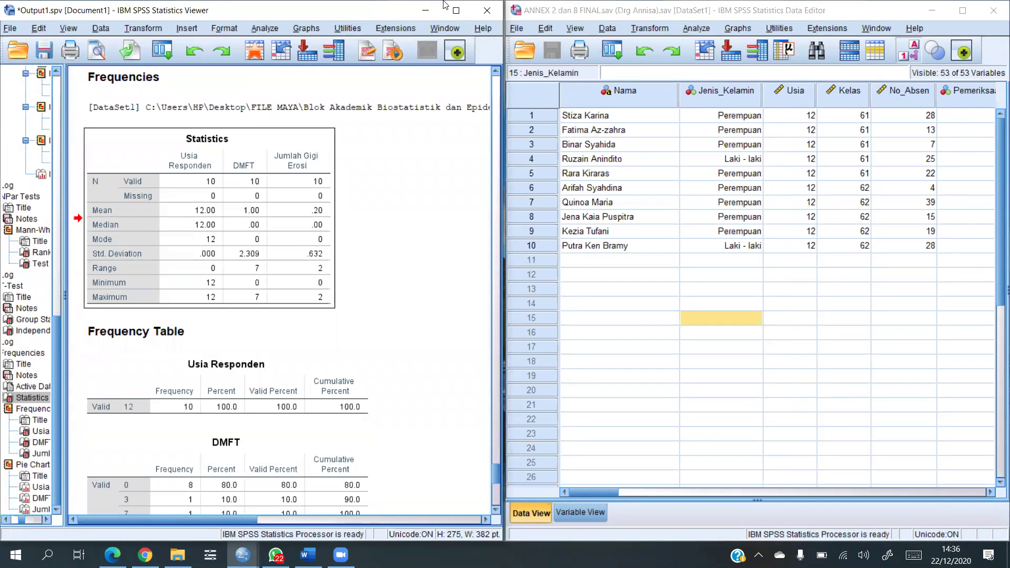
Start a new Frequencies analysis from the dataset and remove Usia Responden, DMFT and Jumlah Gigi Erosi from its analysis list
click(697, 29)
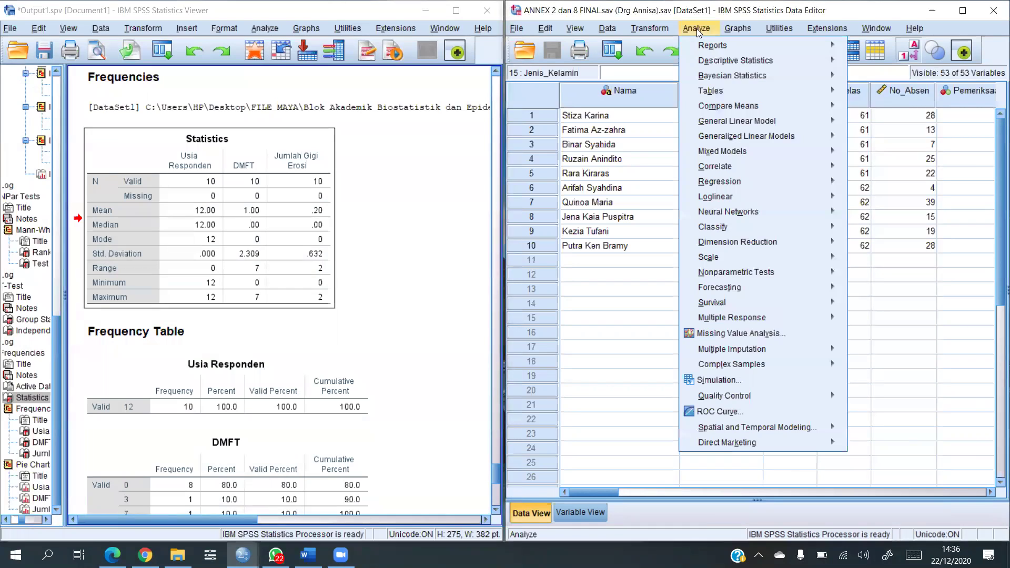
mouse_move(701, 64)
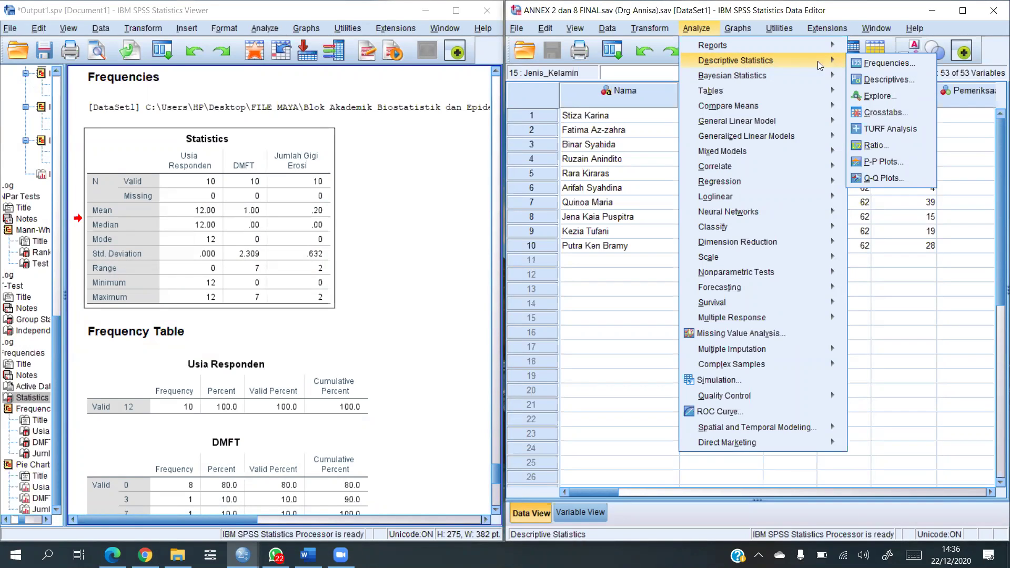
click(883, 64)
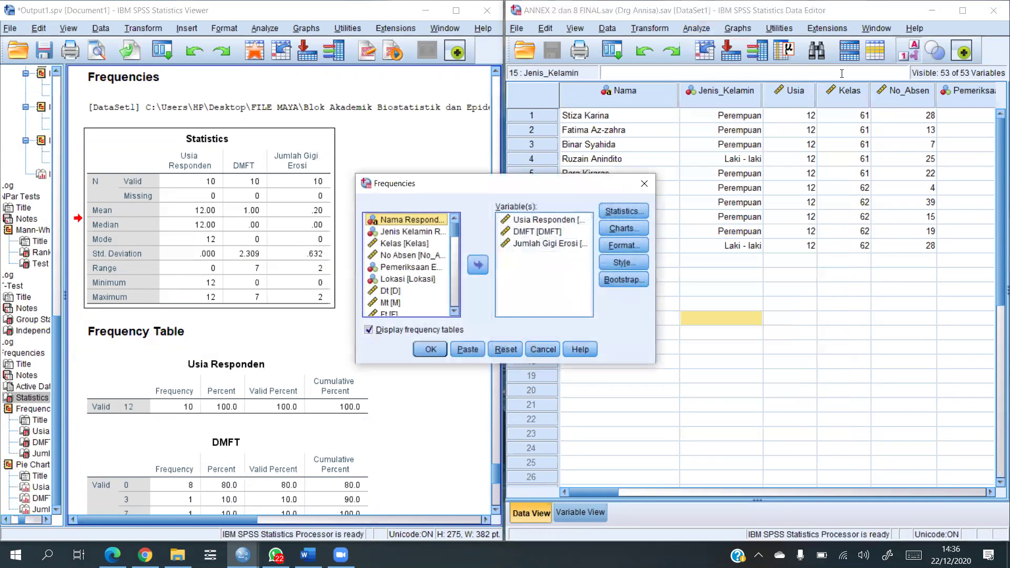
click(539, 243)
key(ctrl+a)
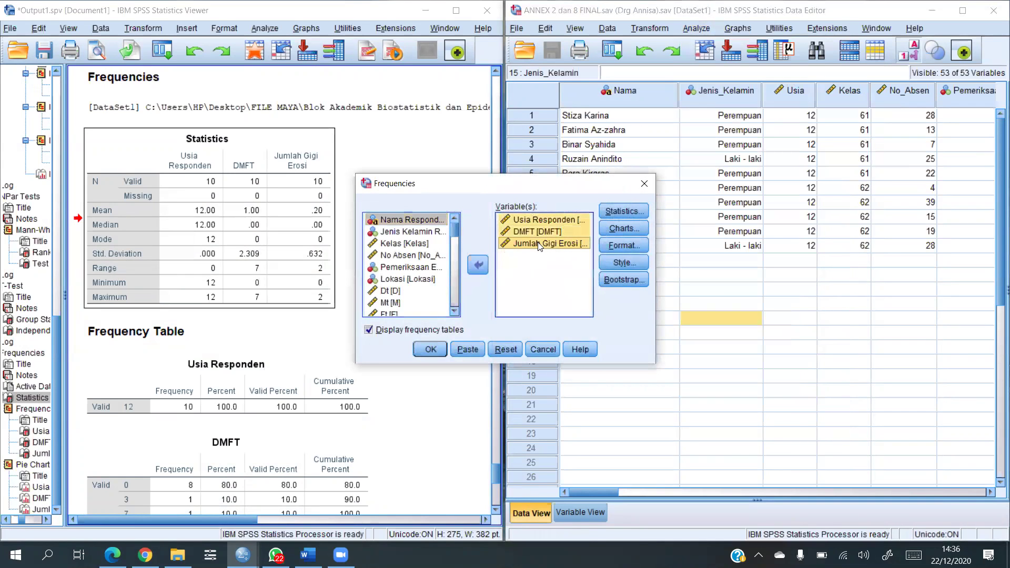
click(481, 267)
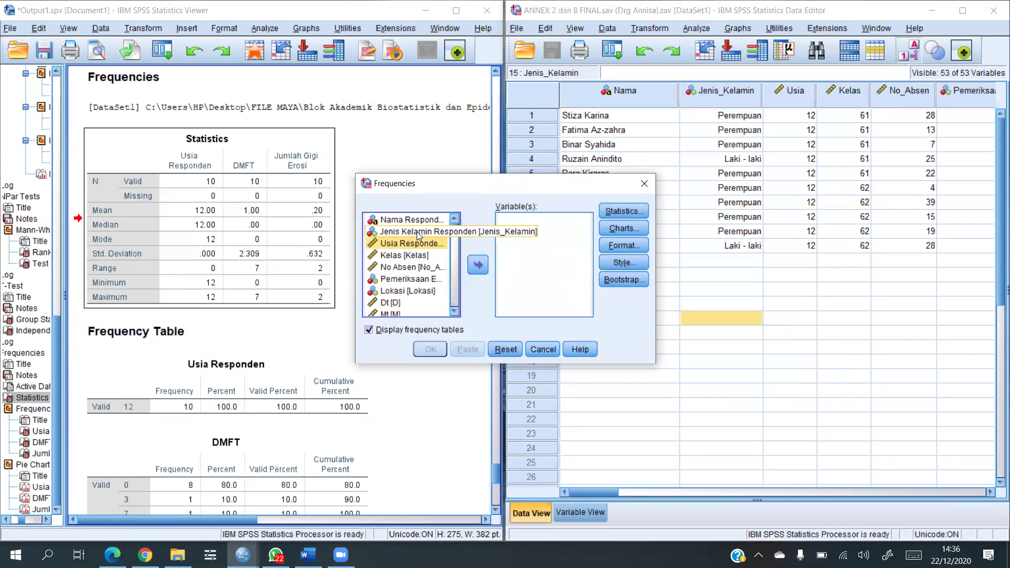
Add the categorical variables Jenis Kelamin Responden, Lokasi and Pemeriksaan EO to the Frequencies analysis list
click(418, 233)
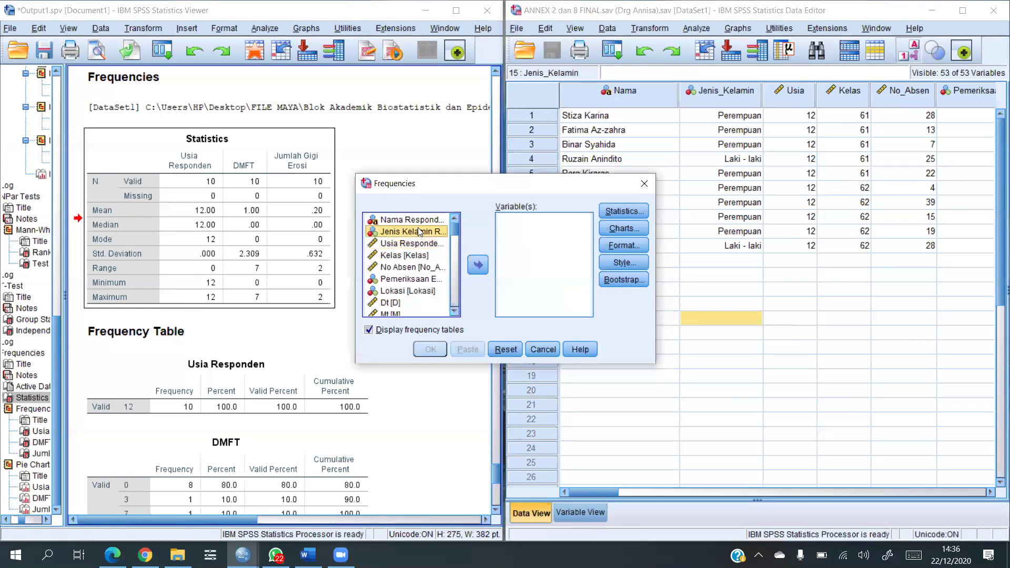
click(479, 265)
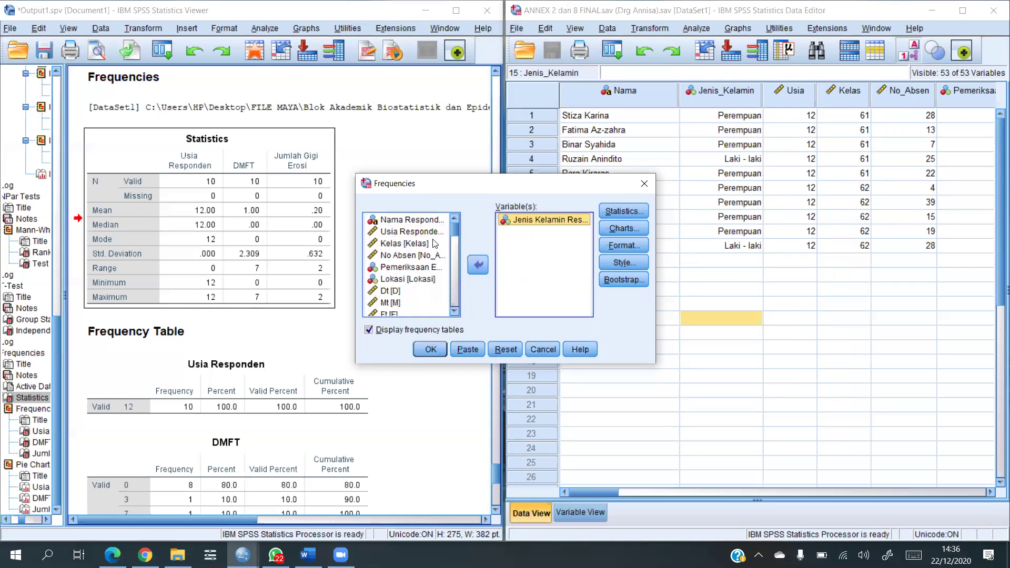
drag(454, 231, 455, 235)
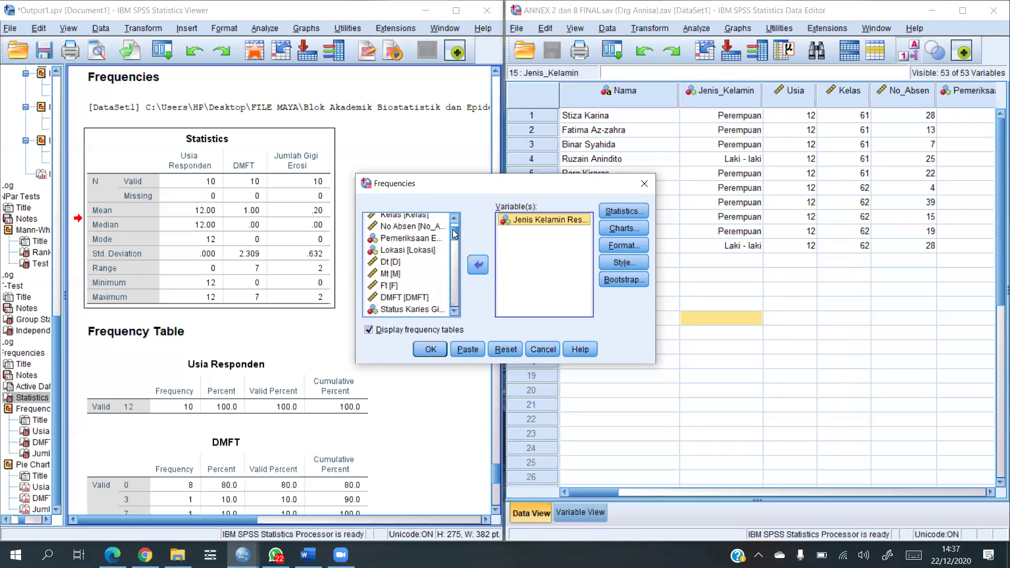
click(426, 253)
click(479, 266)
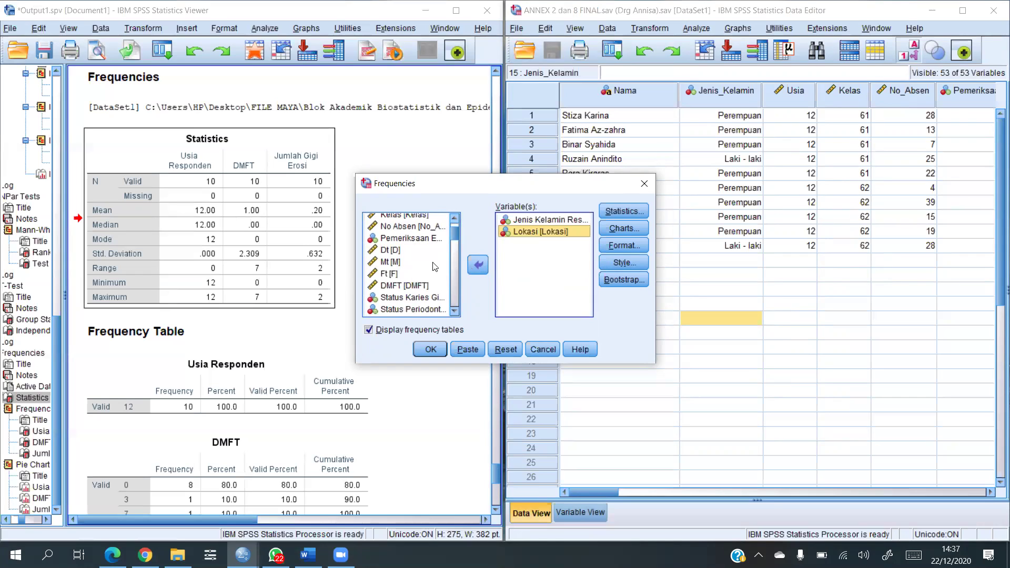
scroll(434, 266, down, 1)
scroll(435, 267, up, 2)
scroll(435, 265, down, 2)
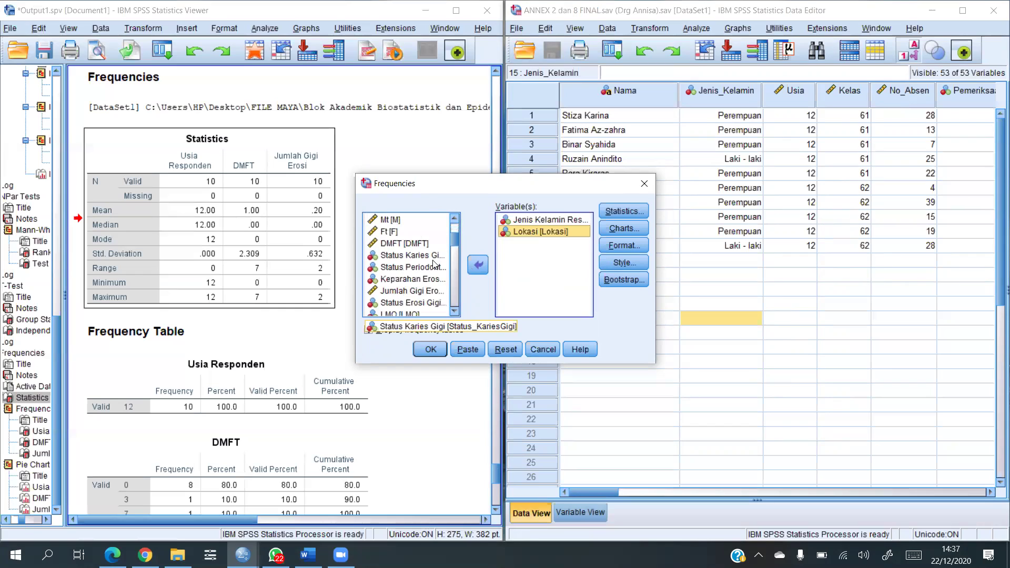
scroll(434, 266, up, 2)
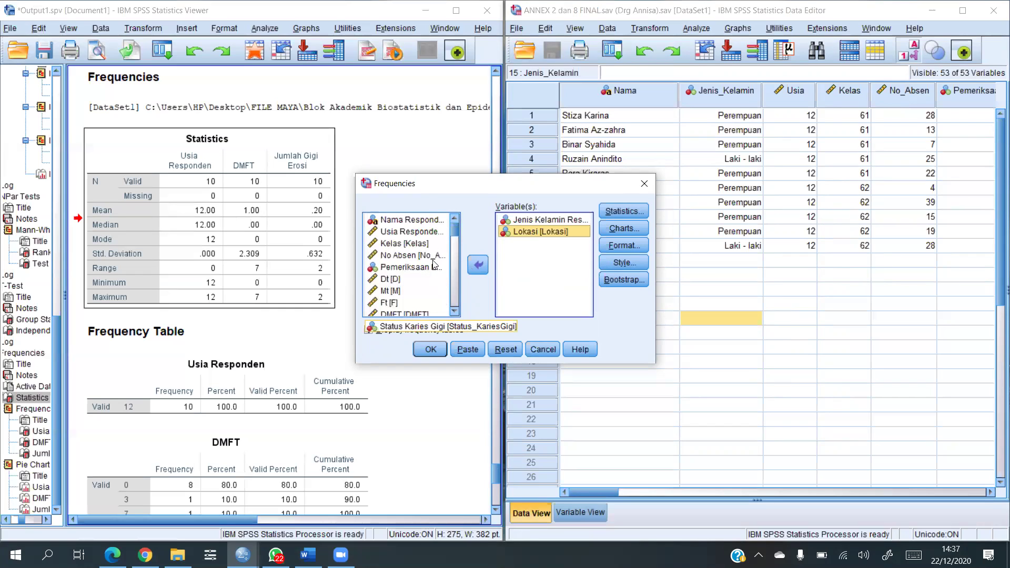
click(435, 270)
click(481, 266)
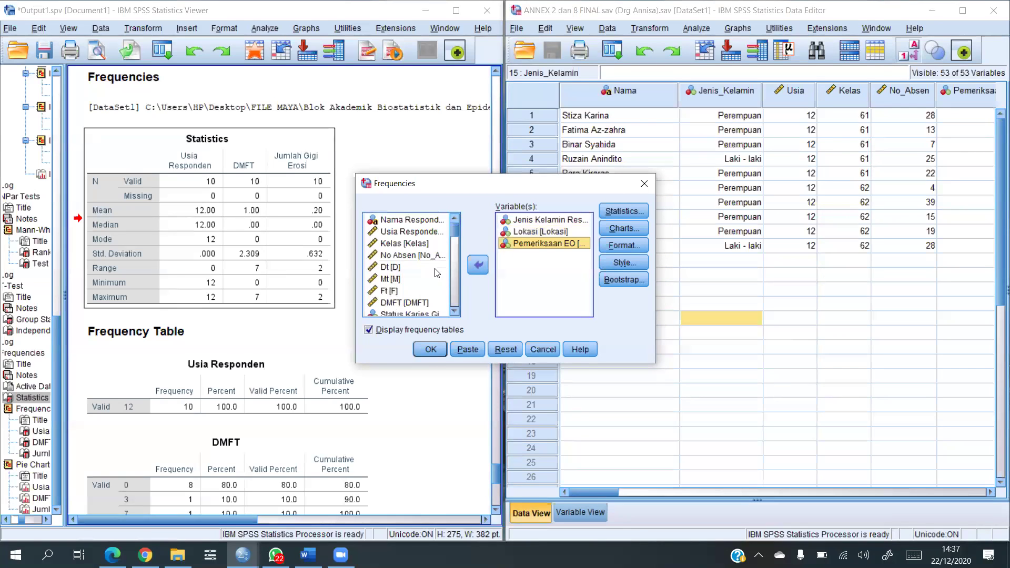
Add Status Karies Gigi, Status Periodontal and Keparahan Erosi Gigi to the variables being analysed
scroll(405, 300, down, 1)
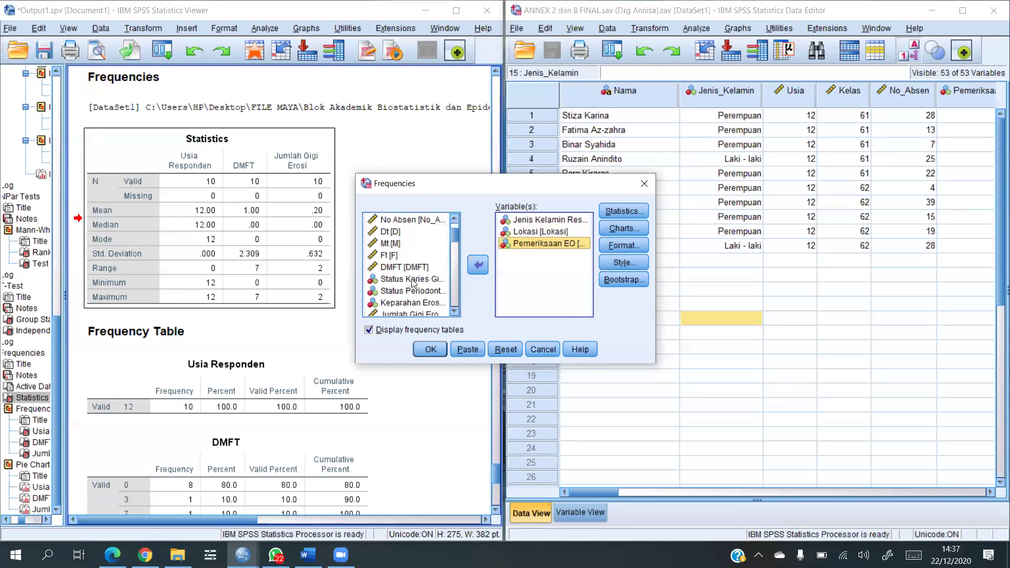
click(413, 280)
click(479, 267)
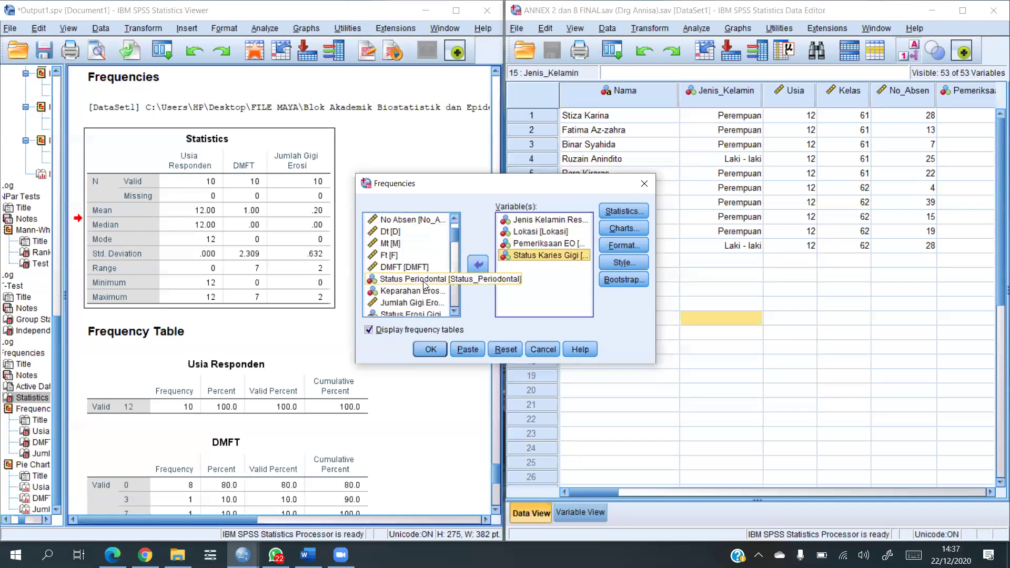
click(424, 281)
click(483, 270)
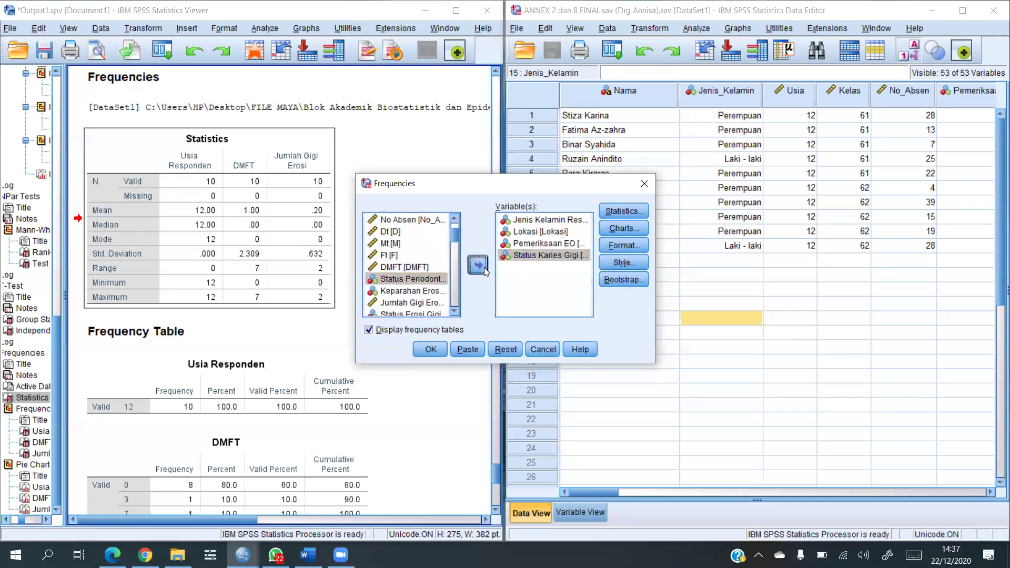
click(412, 280)
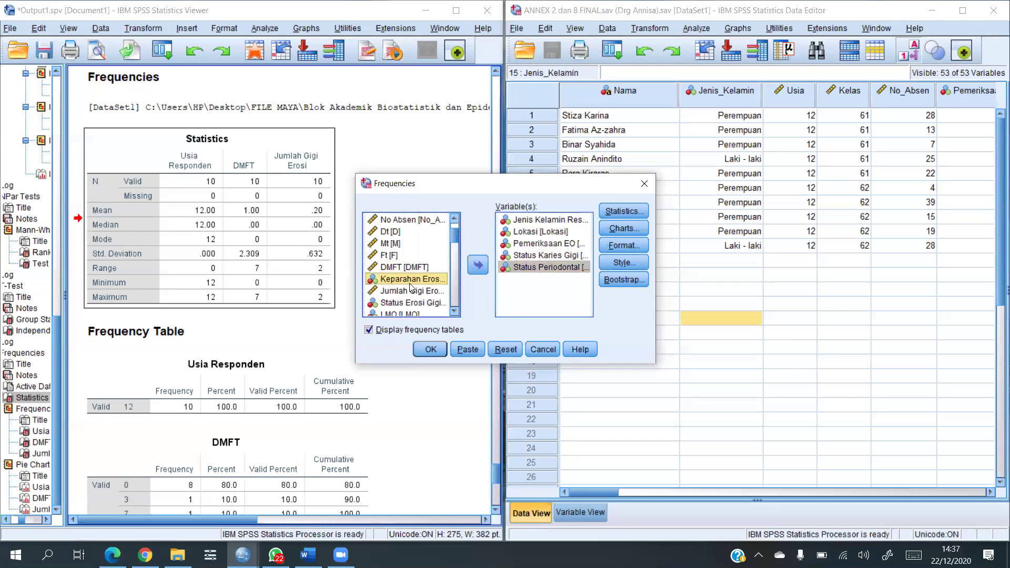
click(477, 269)
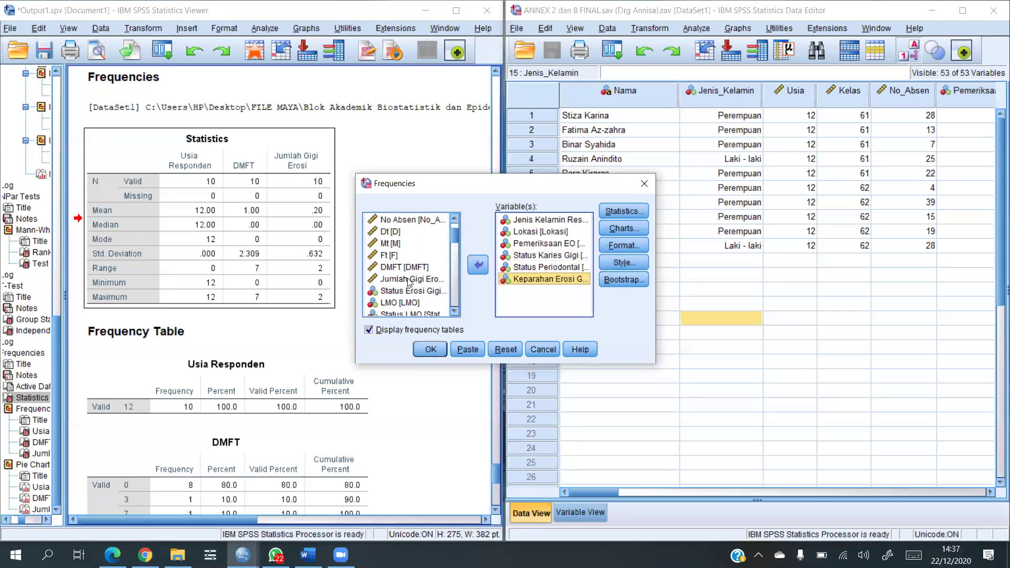
Add Status Erosi Gigi, Status LMO and Status KPS to the variables being analysed
scroll(404, 301, down, 1)
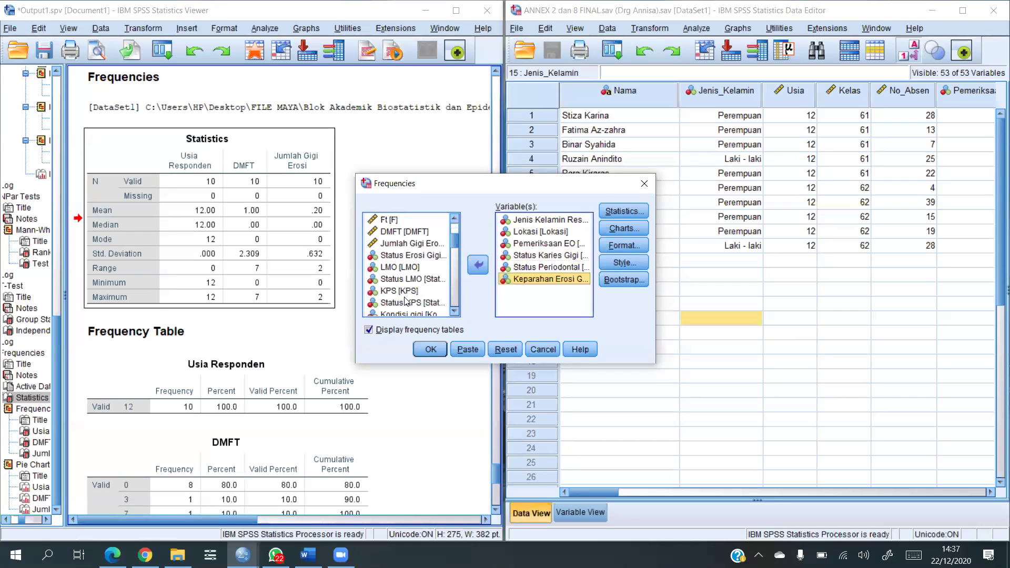
click(419, 257)
click(476, 267)
scroll(419, 295, down, 1)
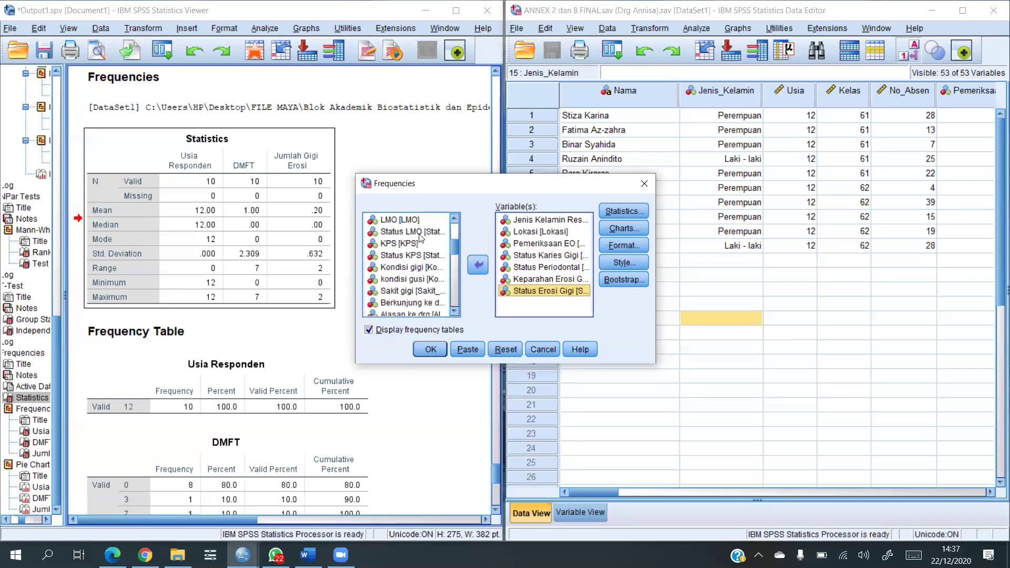
click(419, 235)
click(473, 266)
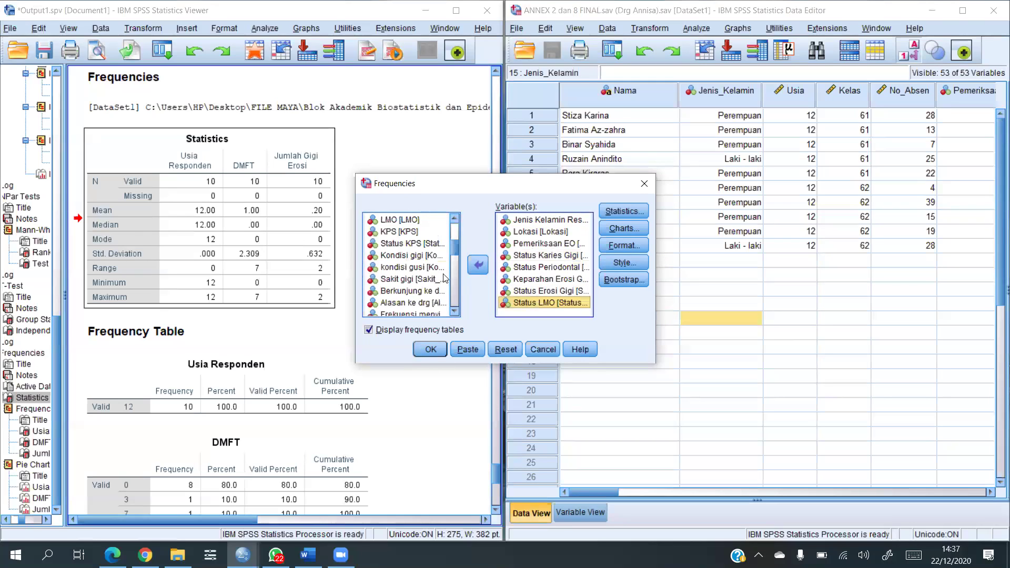
click(417, 244)
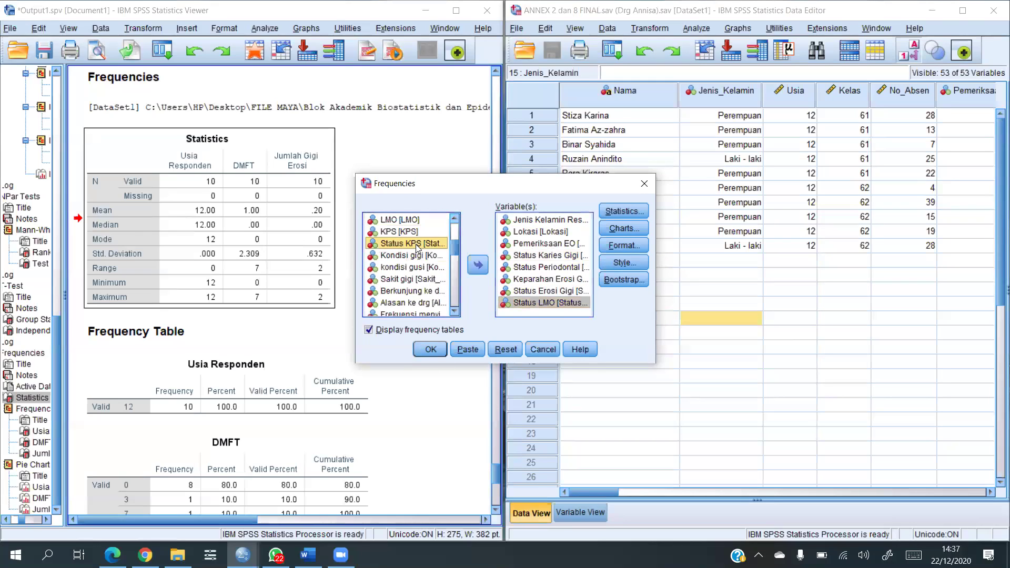
click(473, 267)
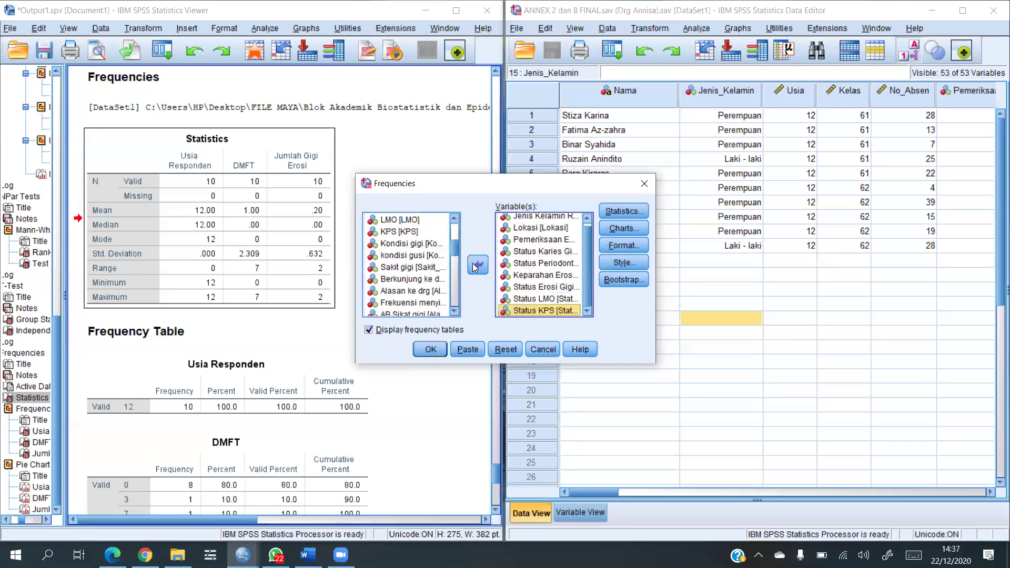
Exclude mean, median, standard deviation, range, minimum and maximum from the Frequencies statistics, keeping only the mode
click(626, 212)
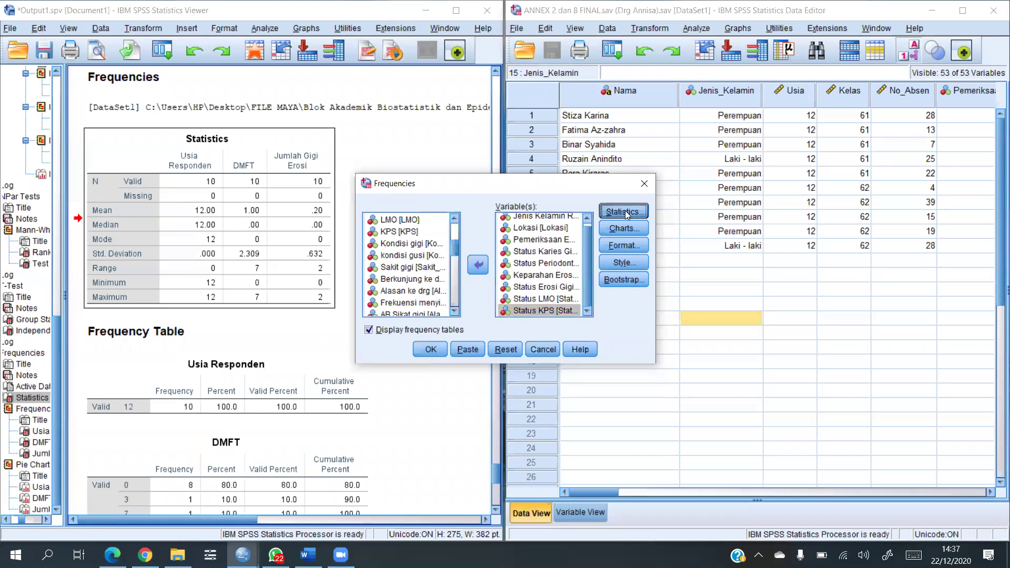
click(554, 187)
click(556, 204)
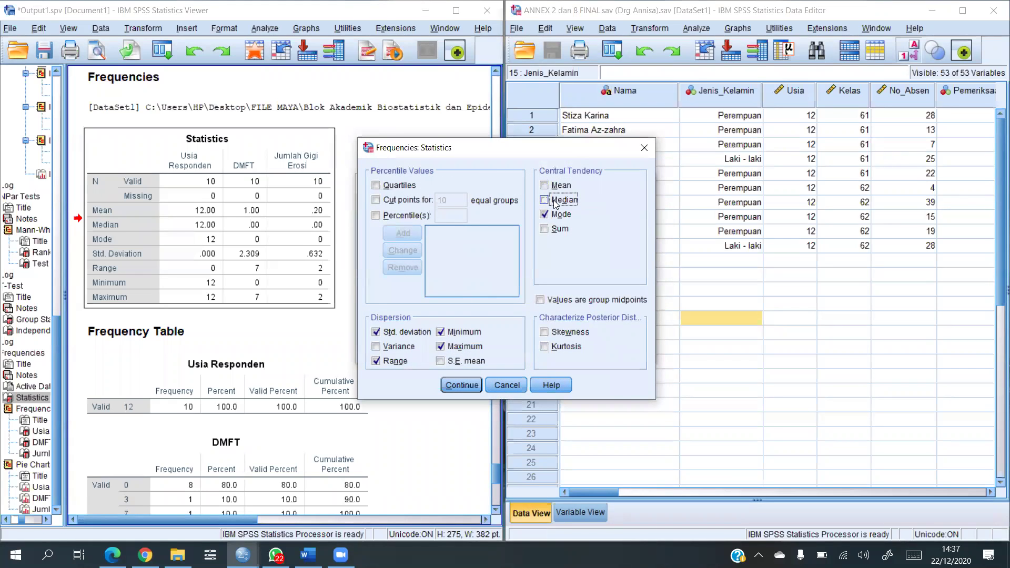
click(376, 332)
click(377, 362)
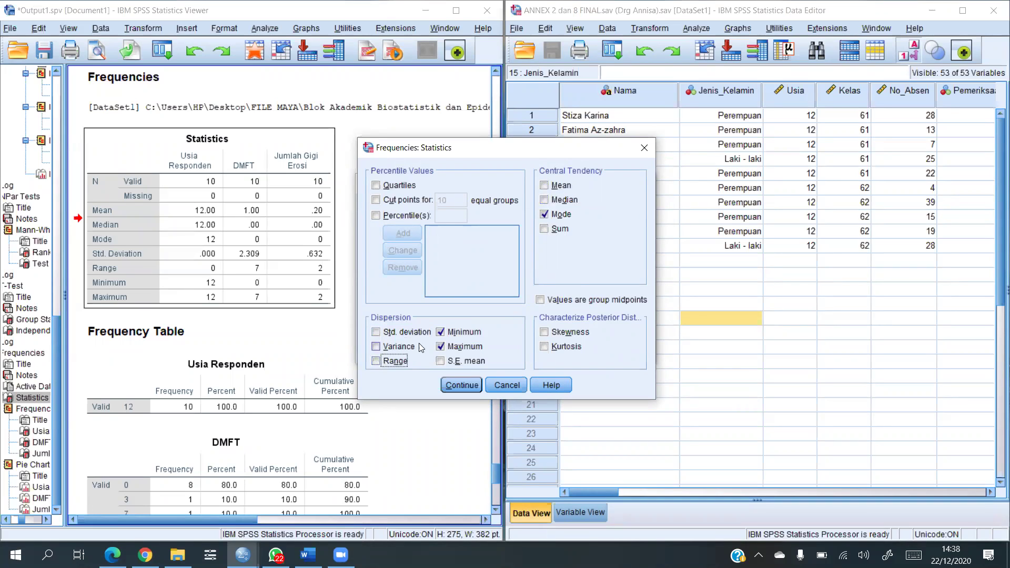
click(441, 332)
click(440, 347)
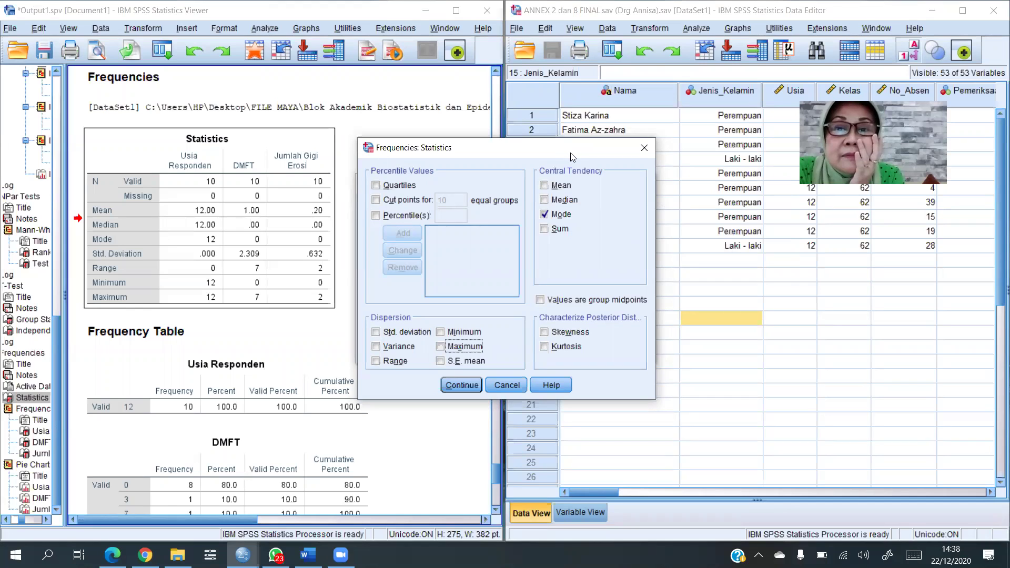
drag(572, 157, 569, 151)
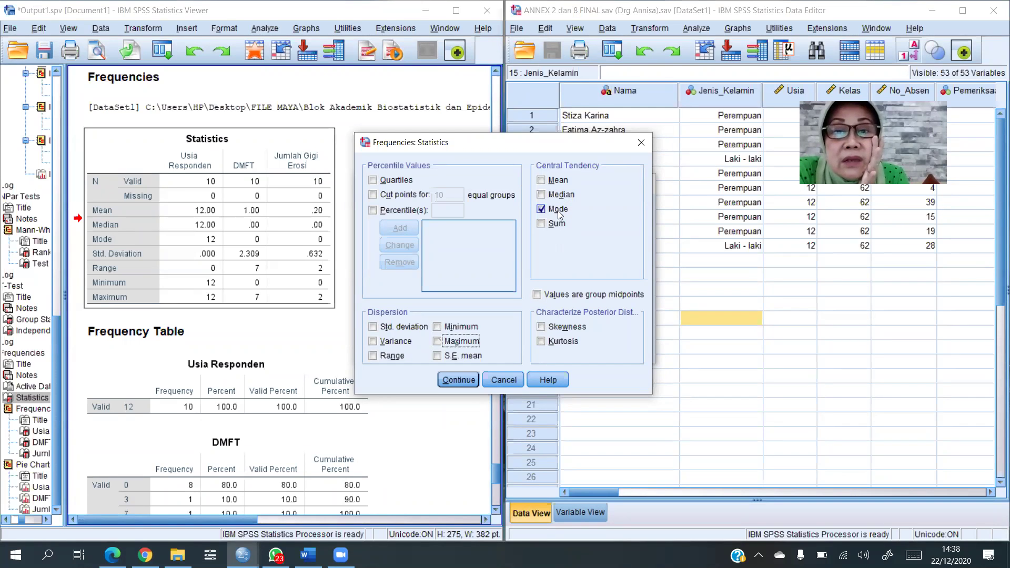
click(459, 380)
Run the Frequencies analysis with percentage pie charts and dock the output window beside the dataset
click(621, 229)
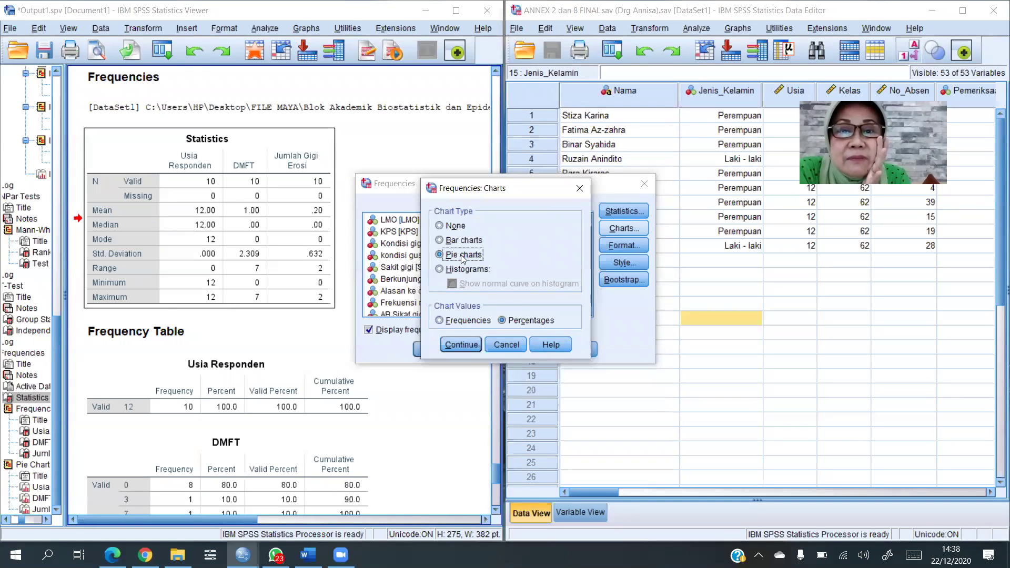
click(456, 344)
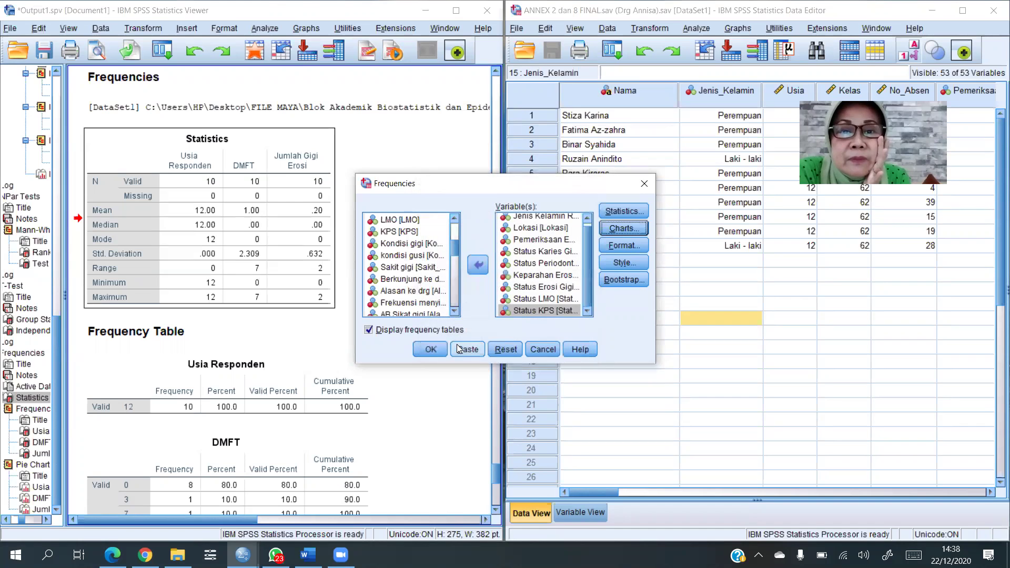
click(429, 351)
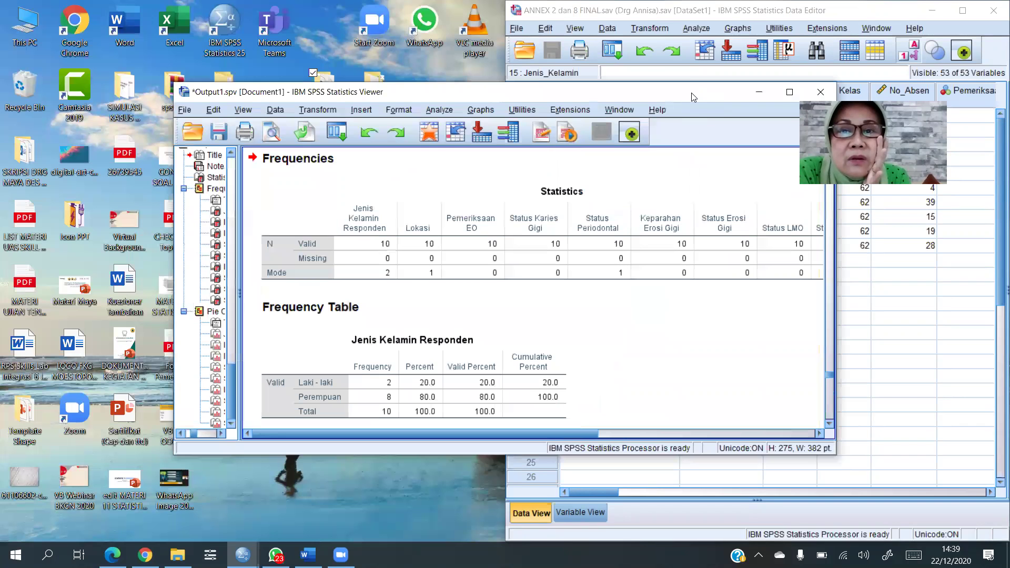
drag(693, 96, 1, 105)
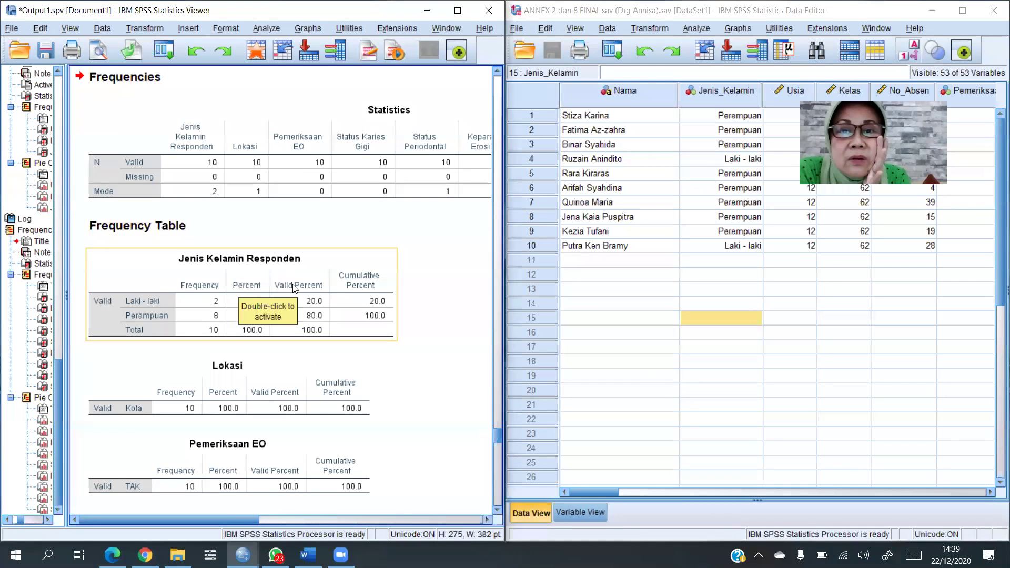
Review the frequency tables from Jenis Kelamin Responden to Status KPS and the Jenis Kelamin Responden pie chart
scroll(293, 288, down, 2)
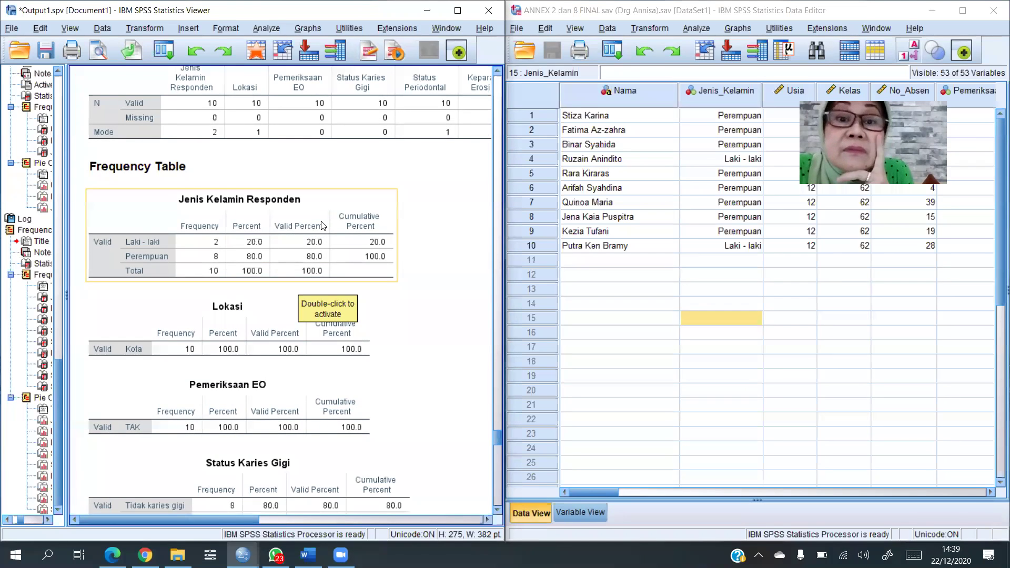
click(237, 271)
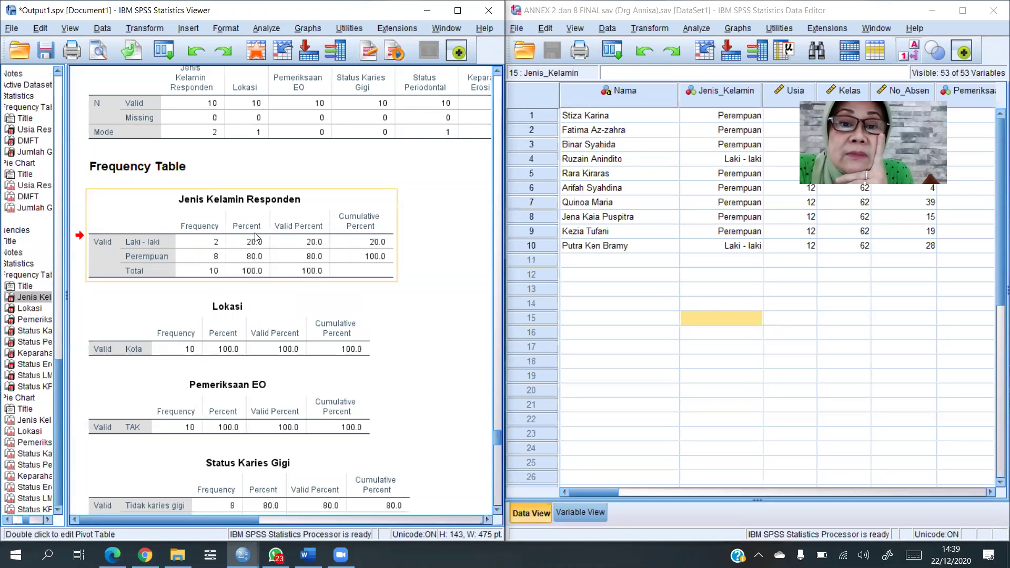
scroll(257, 234, down, 2)
scroll(258, 253, down, 20)
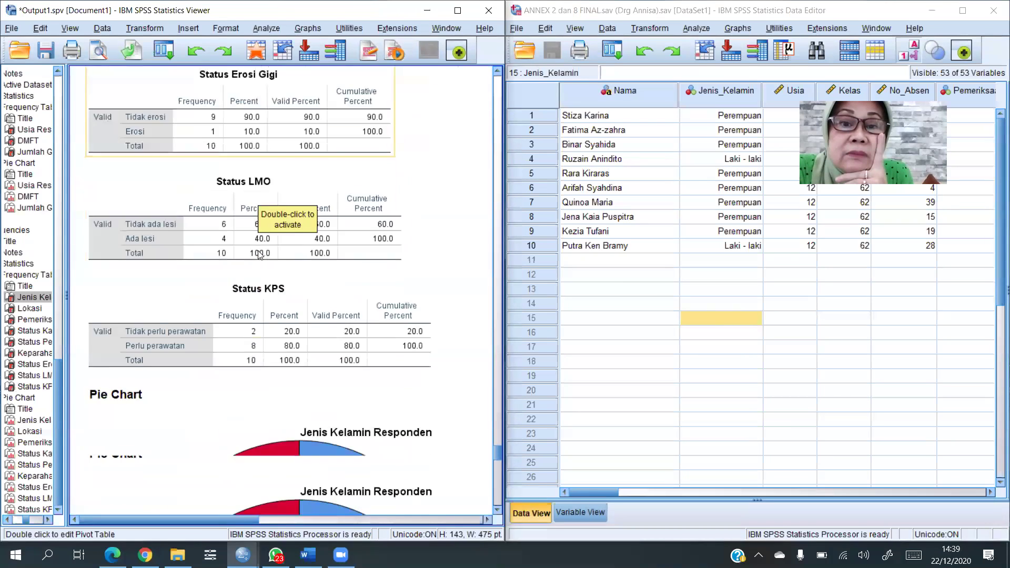
scroll(258, 255, up, 3)
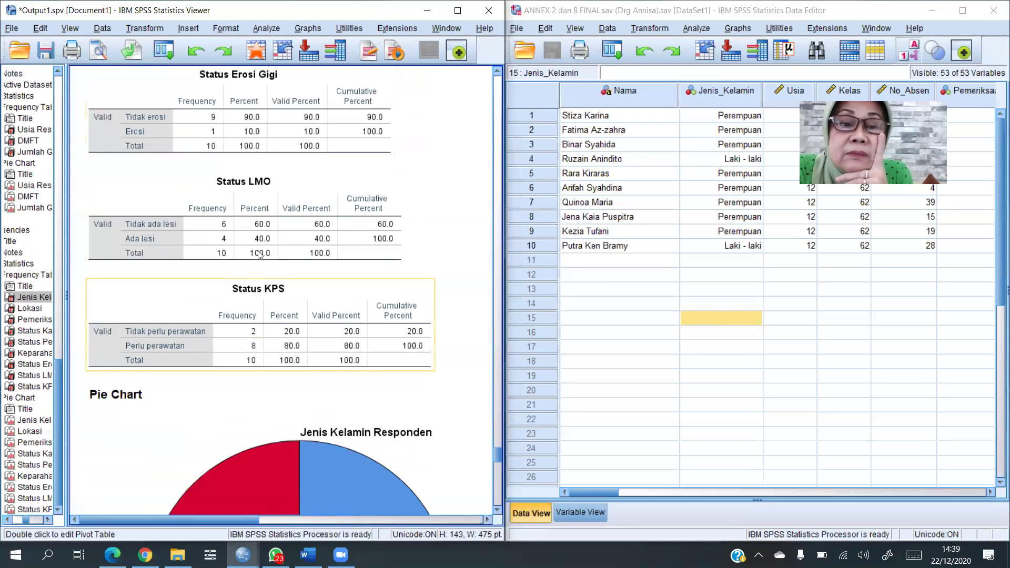
scroll(257, 253, down, 6)
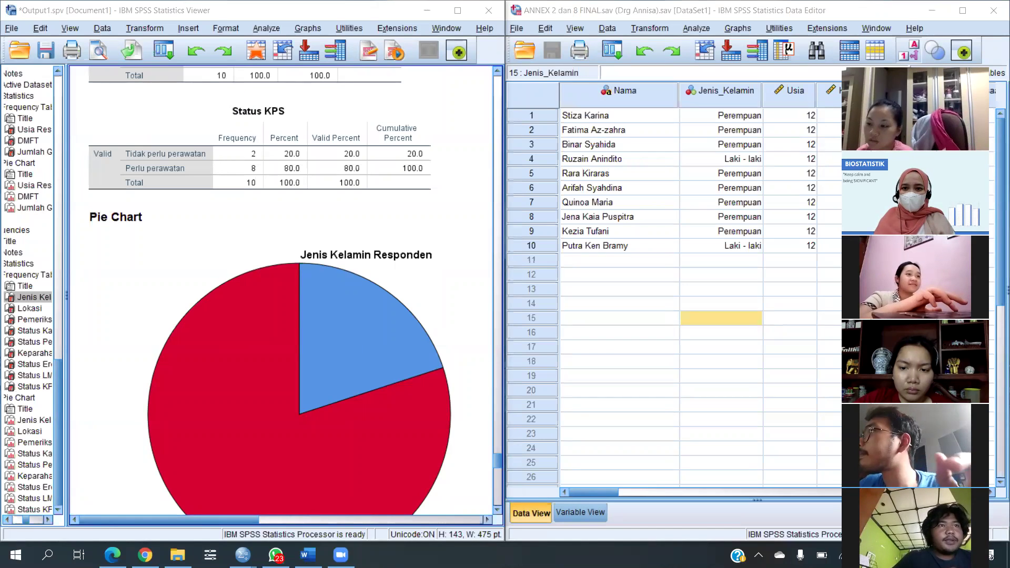
scroll(337, 222, up, 10)
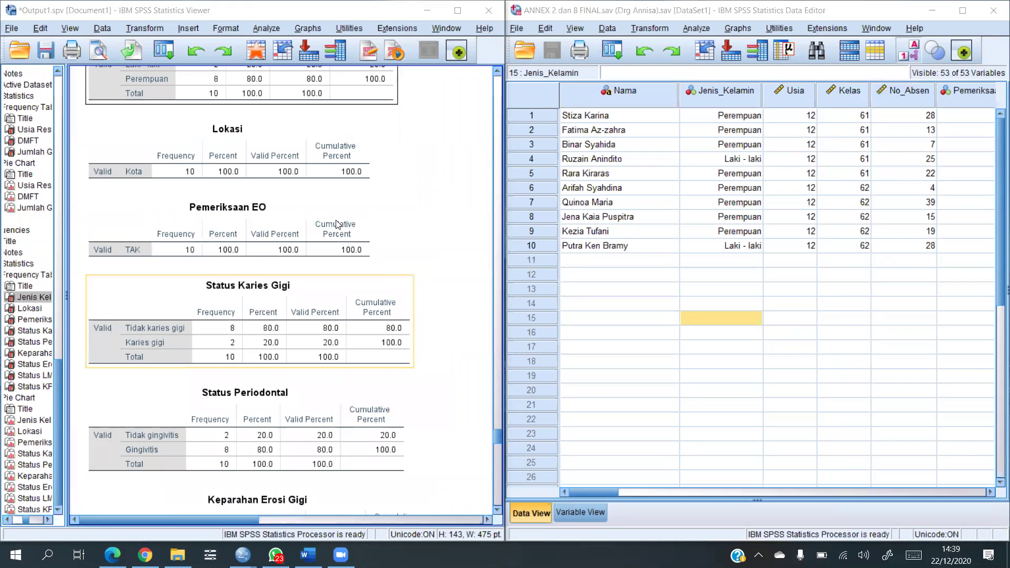
scroll(336, 224, up, 5)
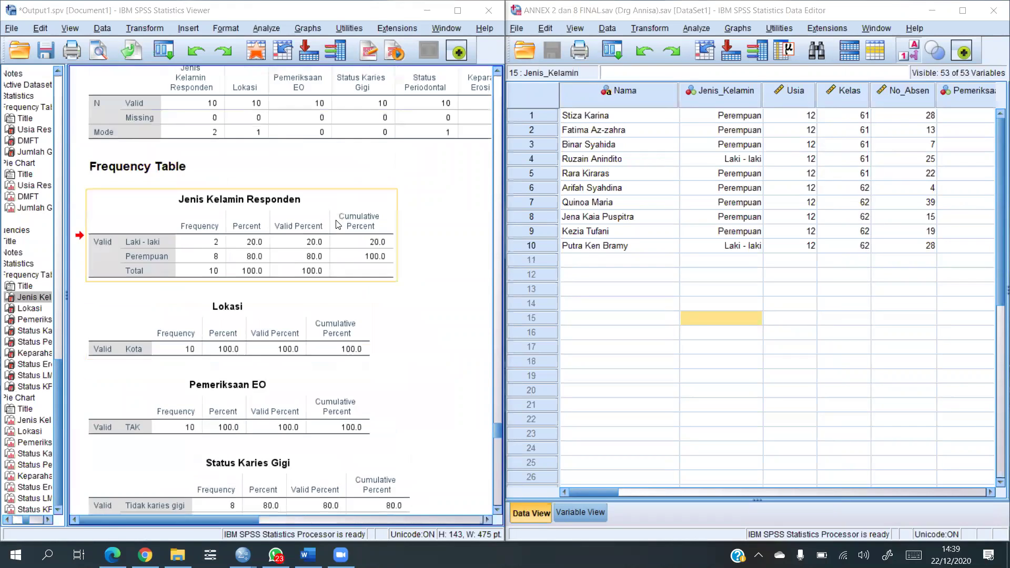
scroll(338, 224, up, 2)
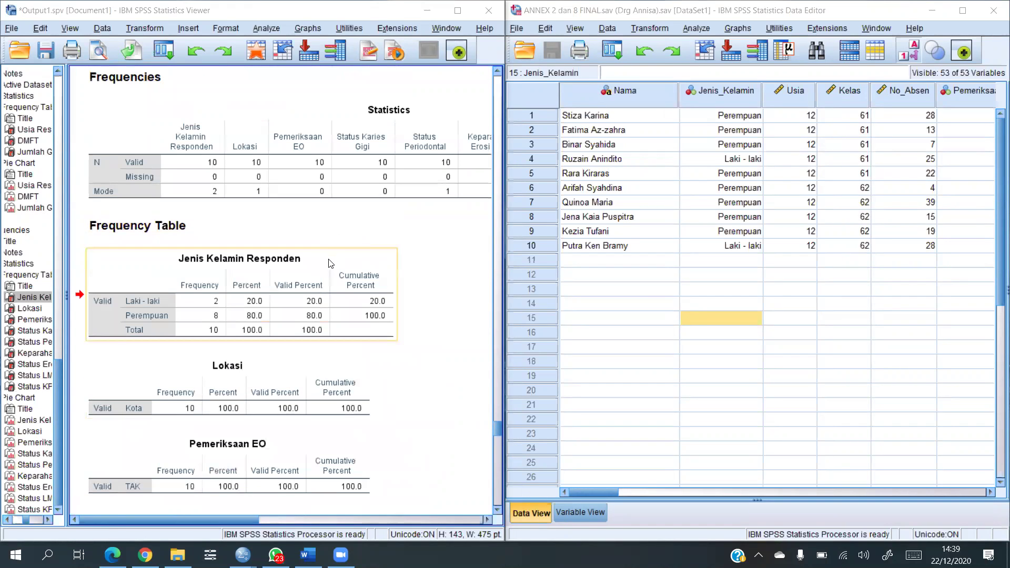
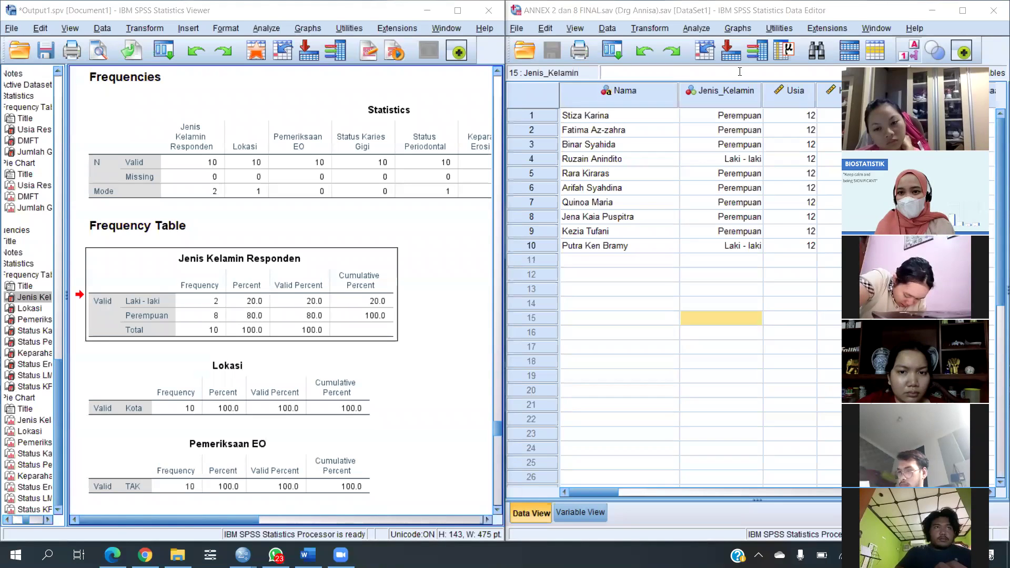
Switch to TABEL.pdf in Microsoft Edge, dock it beside the SPSS output and go to the categorical data output on page 2
click(299, 301)
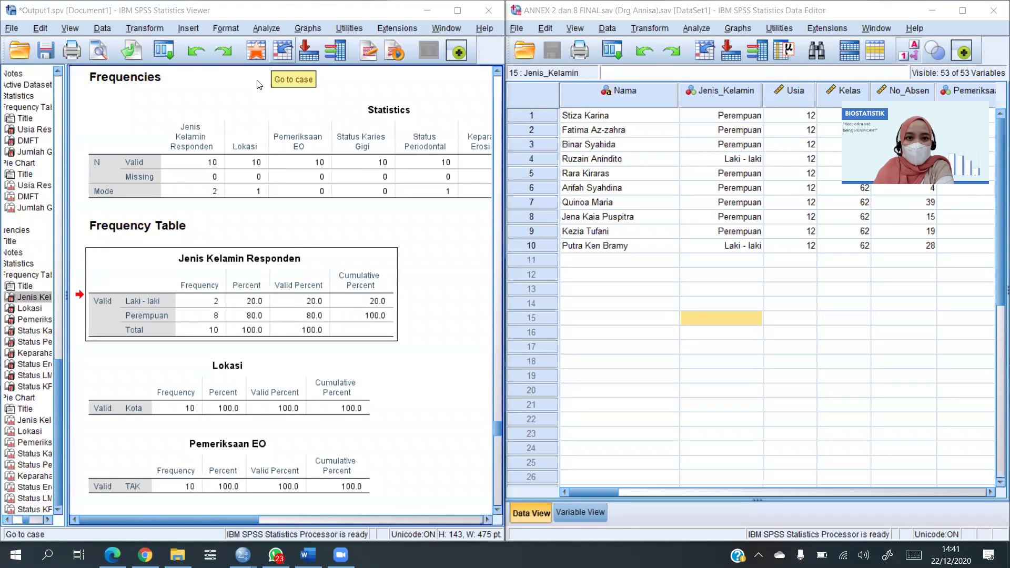
click(272, 15)
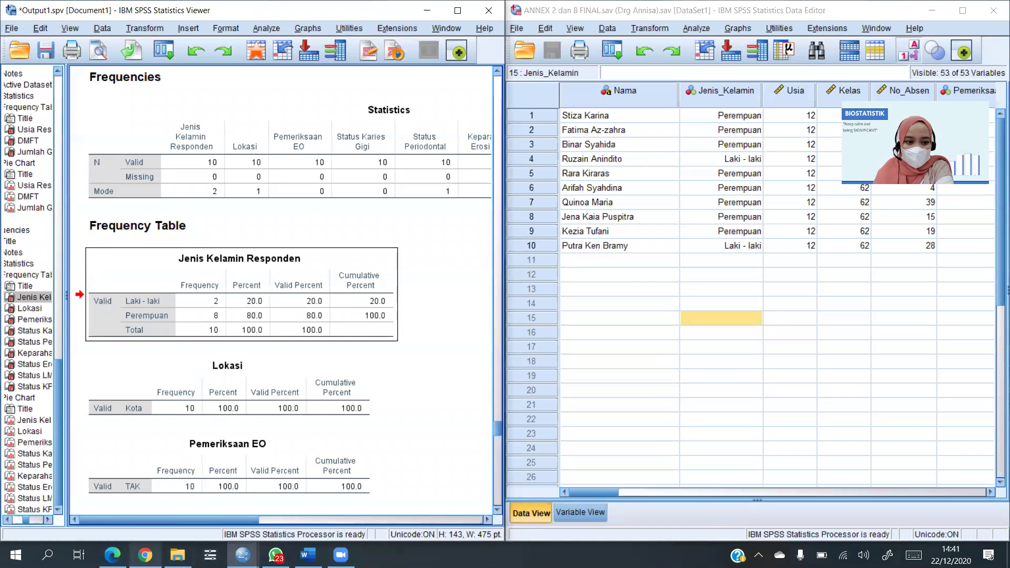
click(145, 556)
click(145, 555)
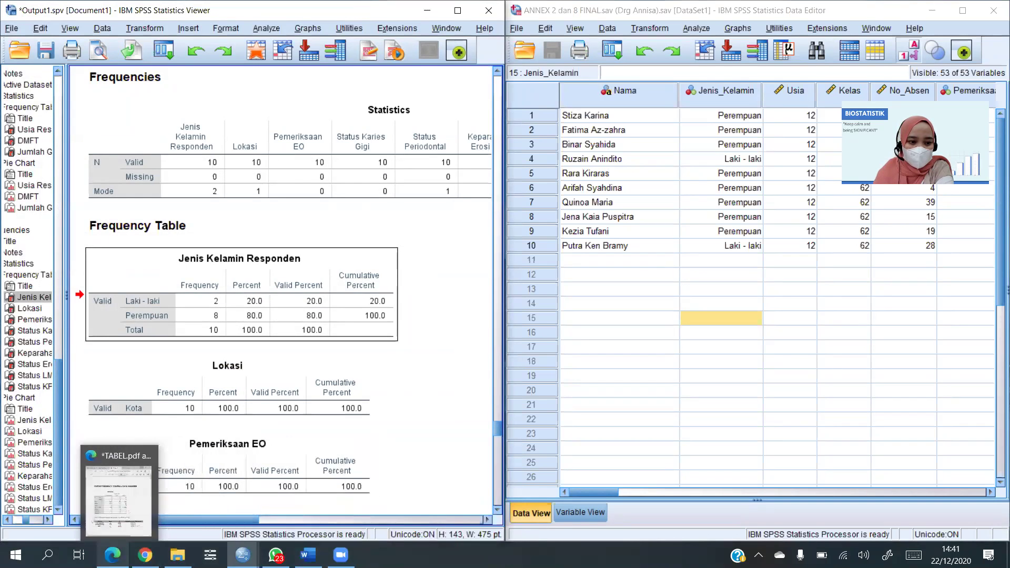
click(113, 555)
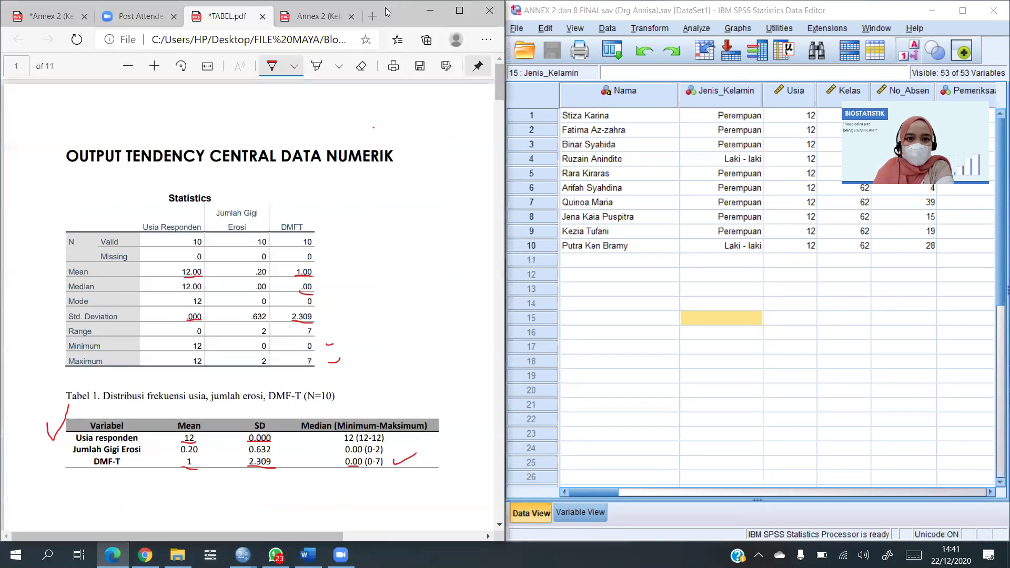
key(super+Right)
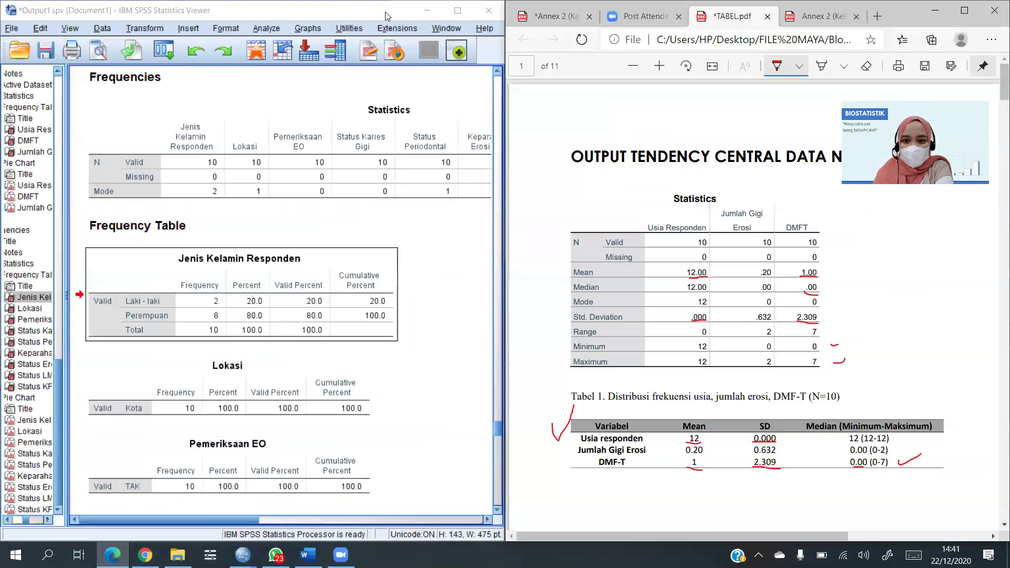
scroll(805, 300, down, 5)
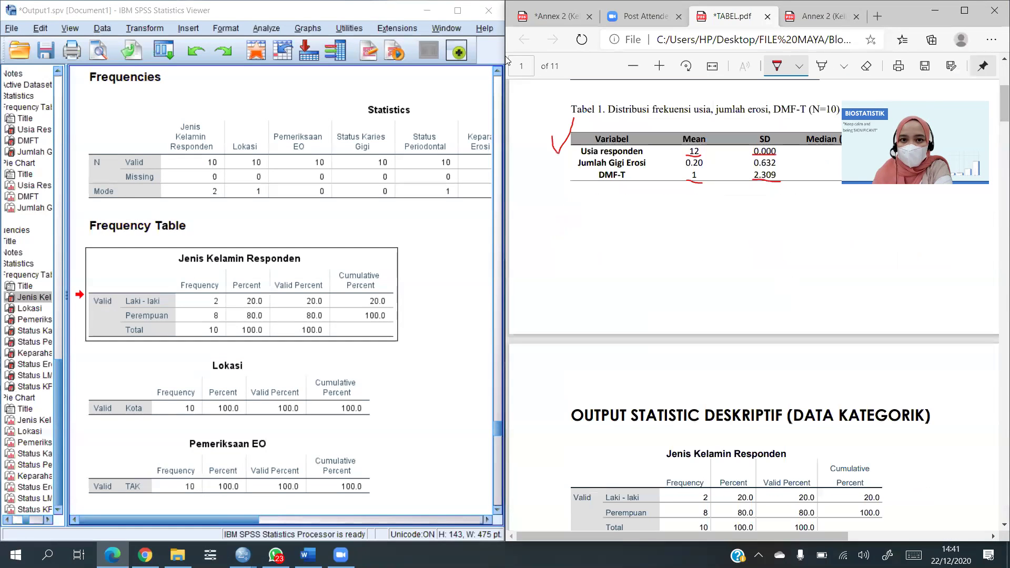
scroll(713, 314, down, 4)
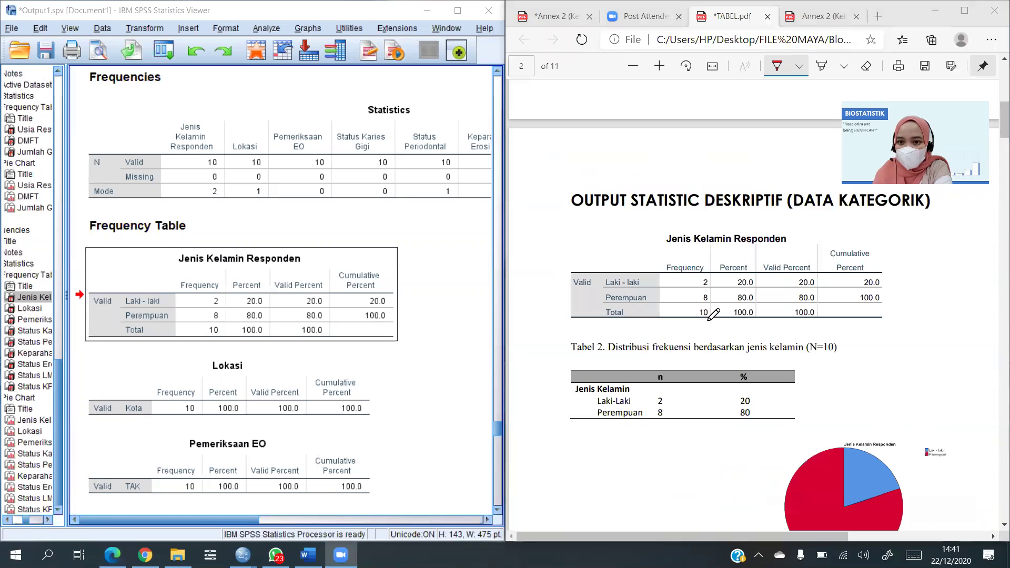
scroll(713, 314, down, 1)
scroll(713, 314, up, 1)
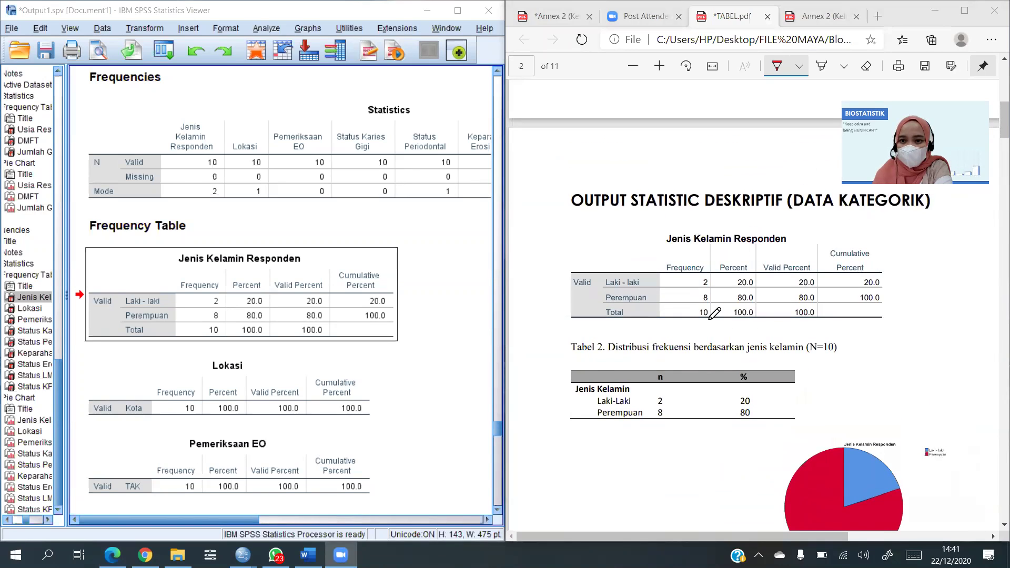
scroll(713, 314, down, 1)
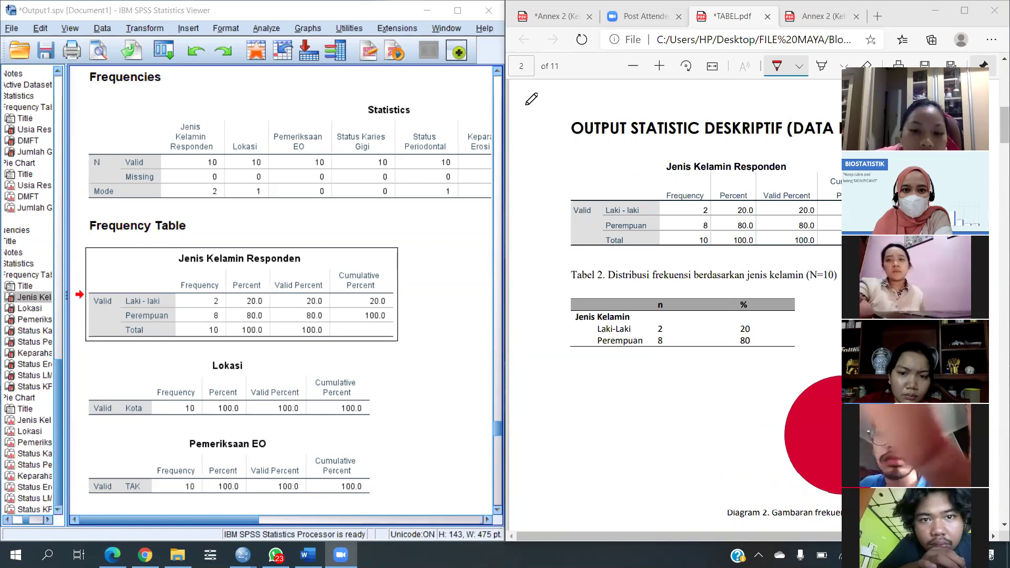
click(799, 66)
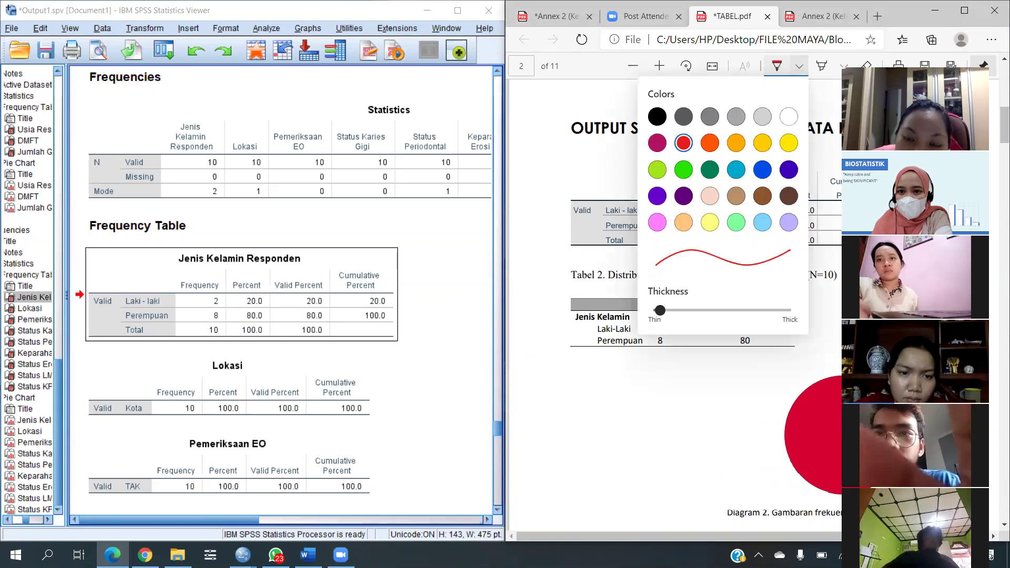
click(789, 116)
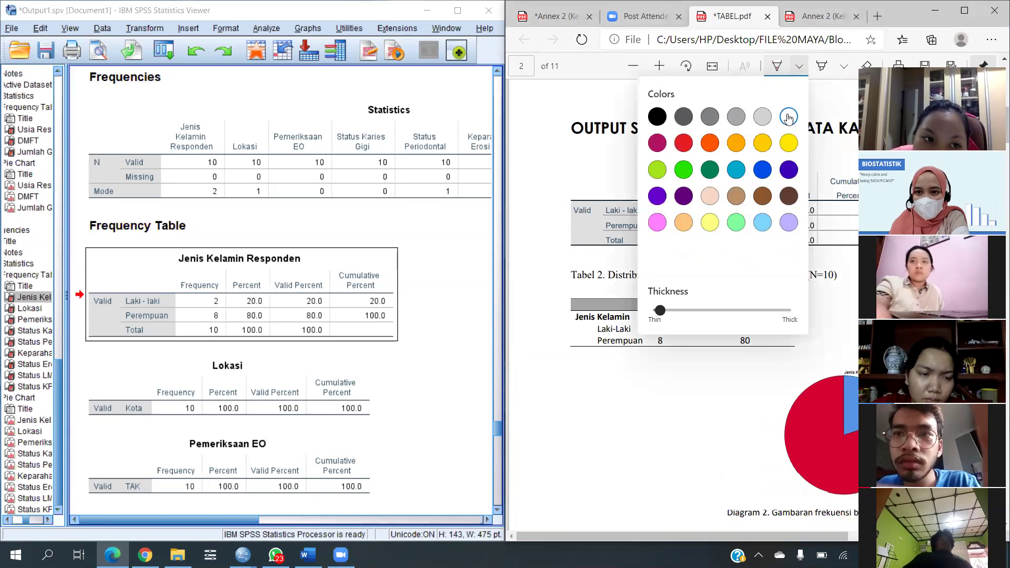
key(Escape)
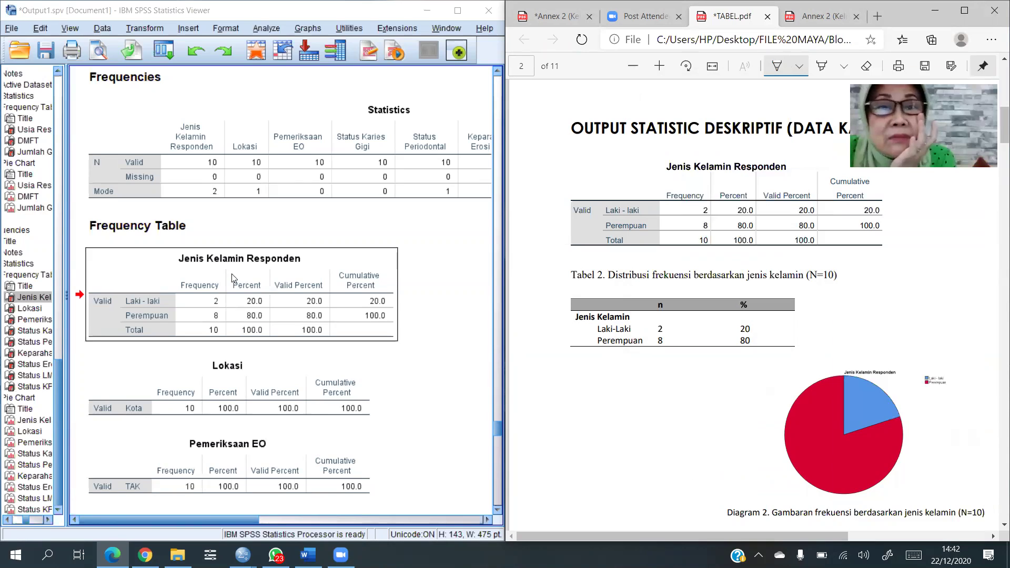
Set the pen colour to orange and draw a tick and an arrow from the Jenis Kelamin Responden output to Tabel 2
scroll(260, 297, down, 2)
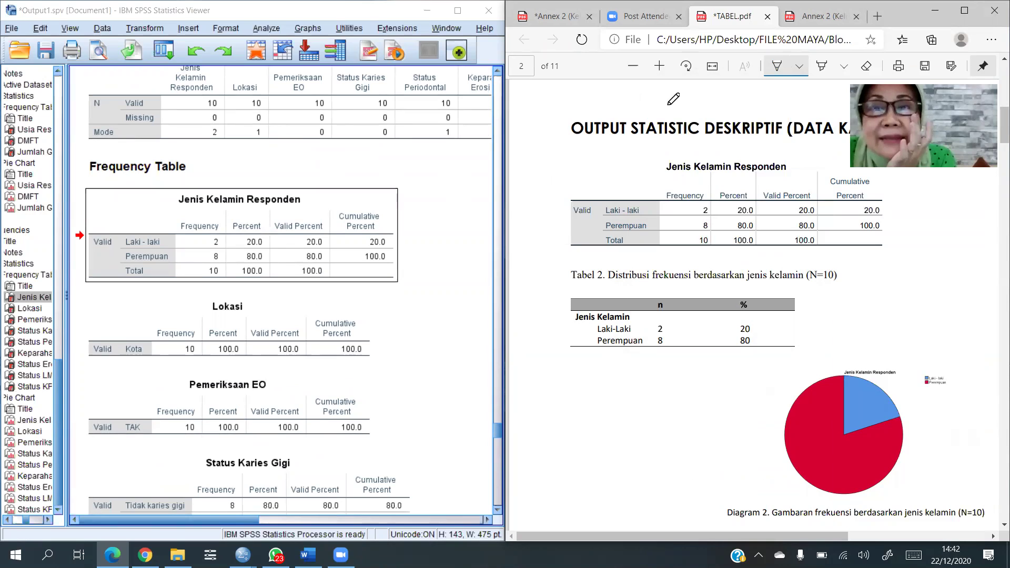
click(799, 68)
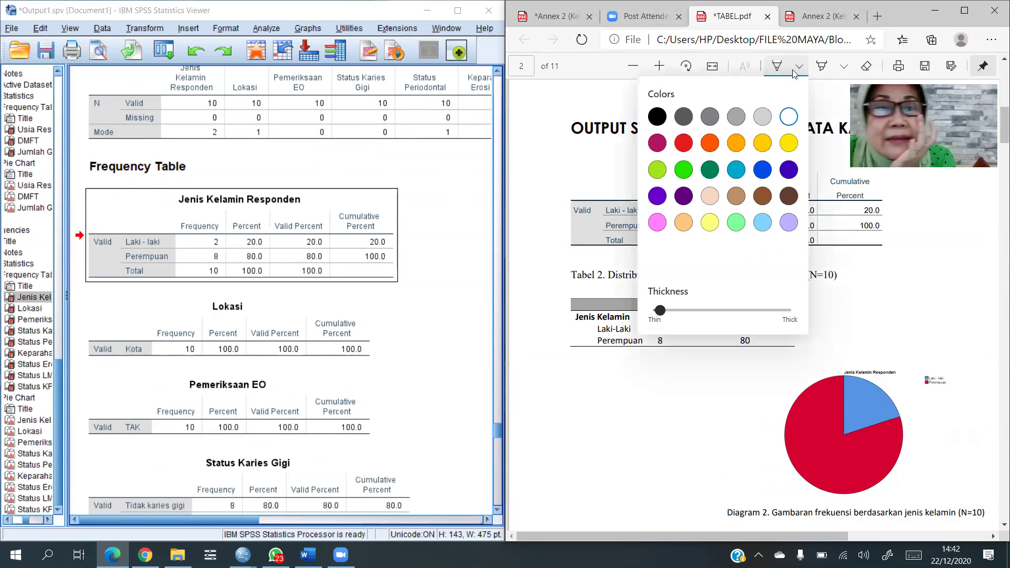
click(709, 143)
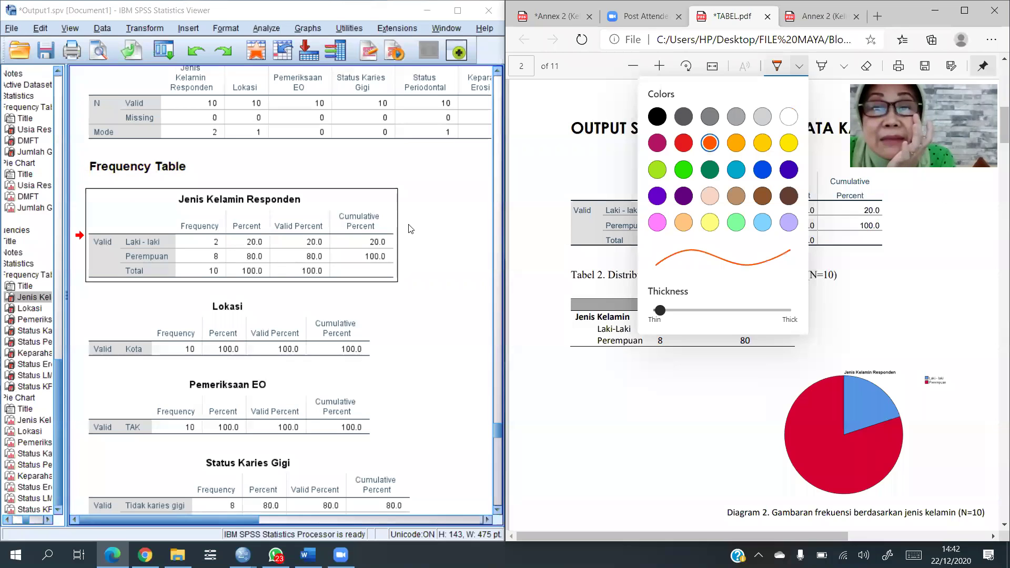
click(549, 226)
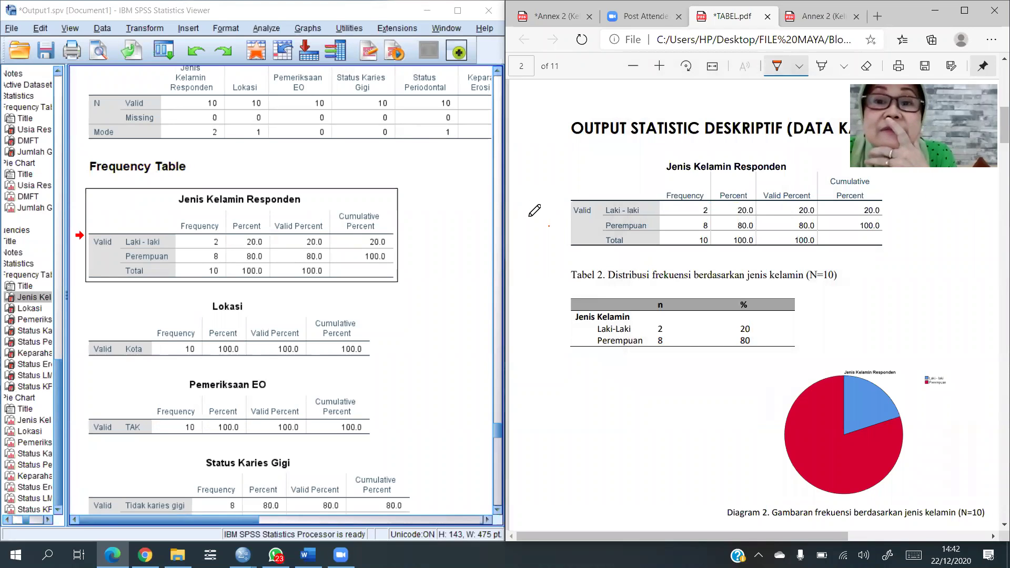
mouse_move(529, 217)
mouse_down()
mouse_move(538, 238)
mouse_move(550, 203)
mouse_move(534, 279)
mouse_move(554, 313)
mouse_move(538, 314)
mouse_up()
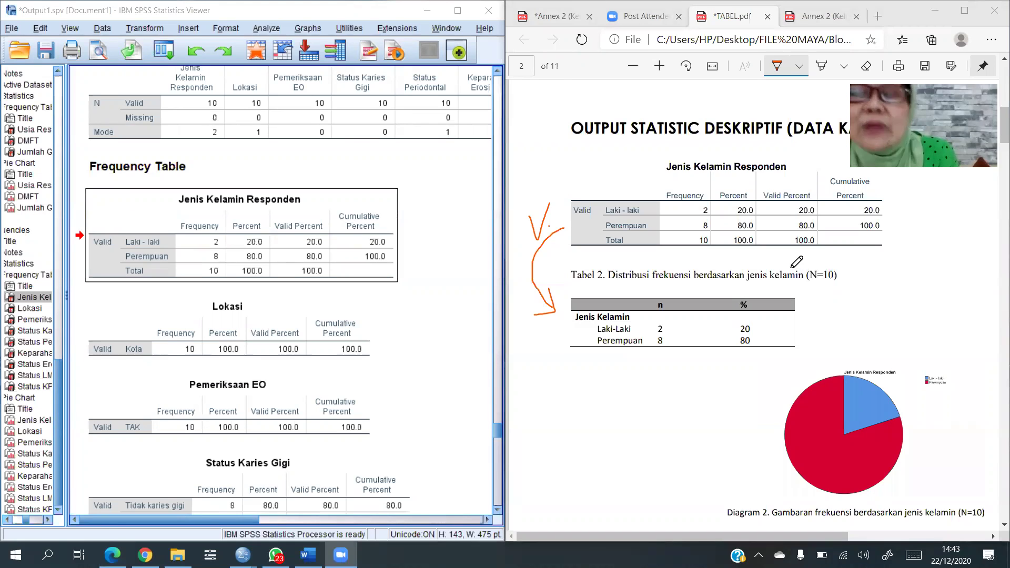
Cross out the Valid Percent and Cumulative Percent values for Jenis Kelamin, and circle and tick Perempuan's percentage in Tabel 2
drag(789, 183, 815, 230)
drag(819, 178, 798, 230)
mouse_move(857, 203)
mouse_down()
mouse_move(873, 230)
mouse_move(849, 232)
mouse_up()
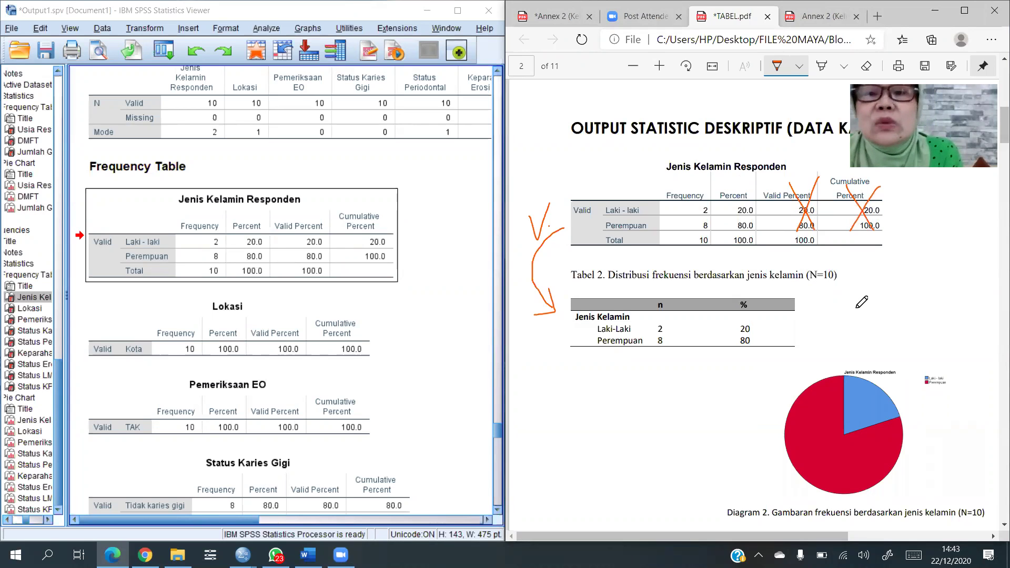
scroll(861, 305, down, 2)
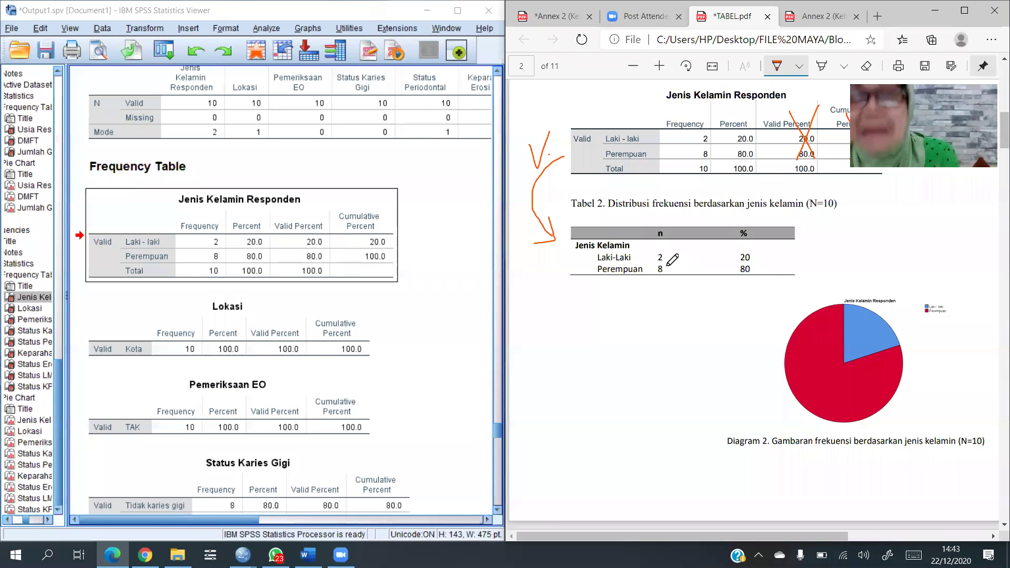
mouse_move(758, 268)
mouse_down()
mouse_move(743, 269)
mouse_move(772, 277)
mouse_move(783, 262)
mouse_up()
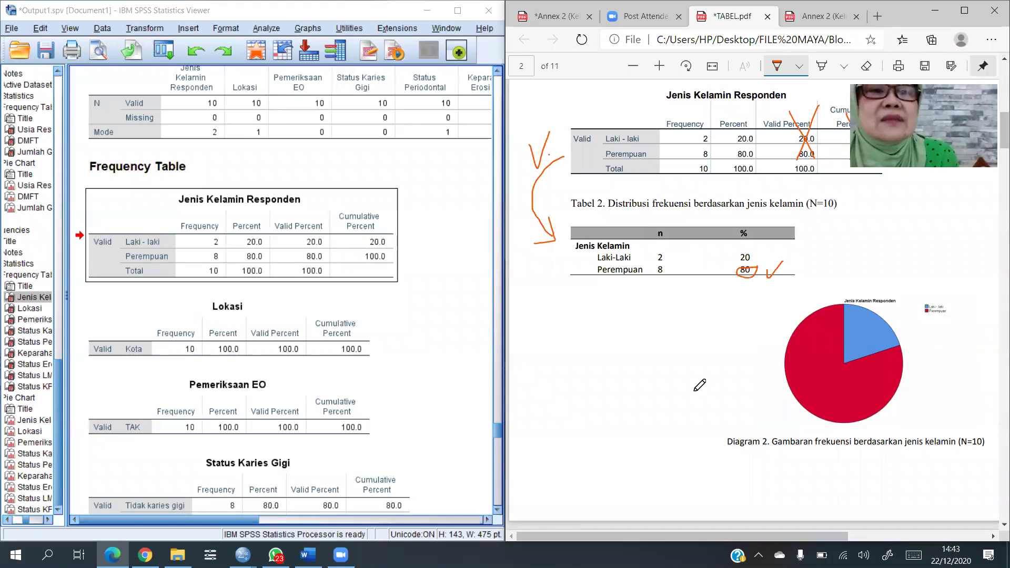
Underline the Status Karies Gigi title on page 3 and draw a tick beside its frequency distribution table
scroll(699, 386, down, 10)
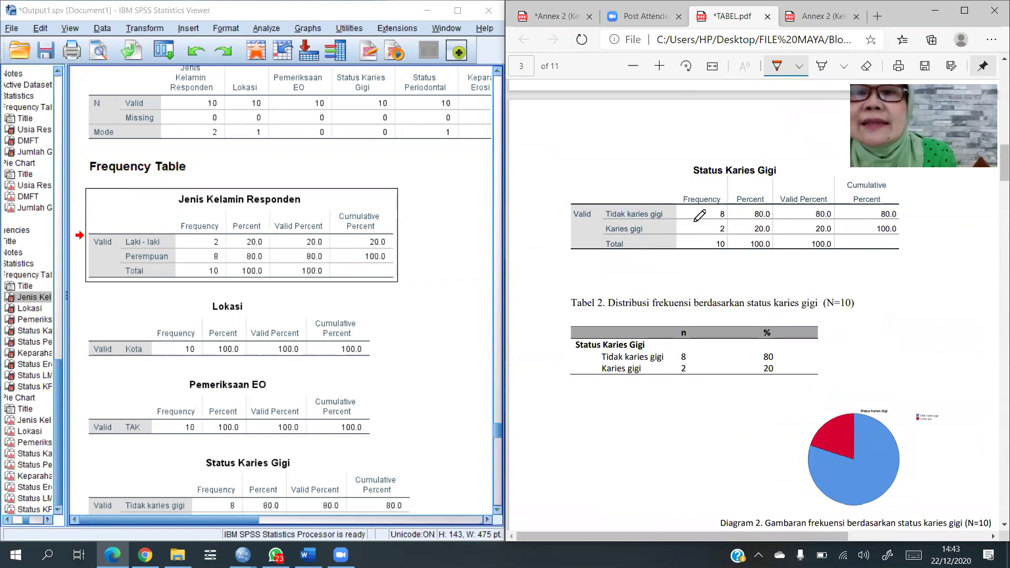
drag(684, 180, 777, 180)
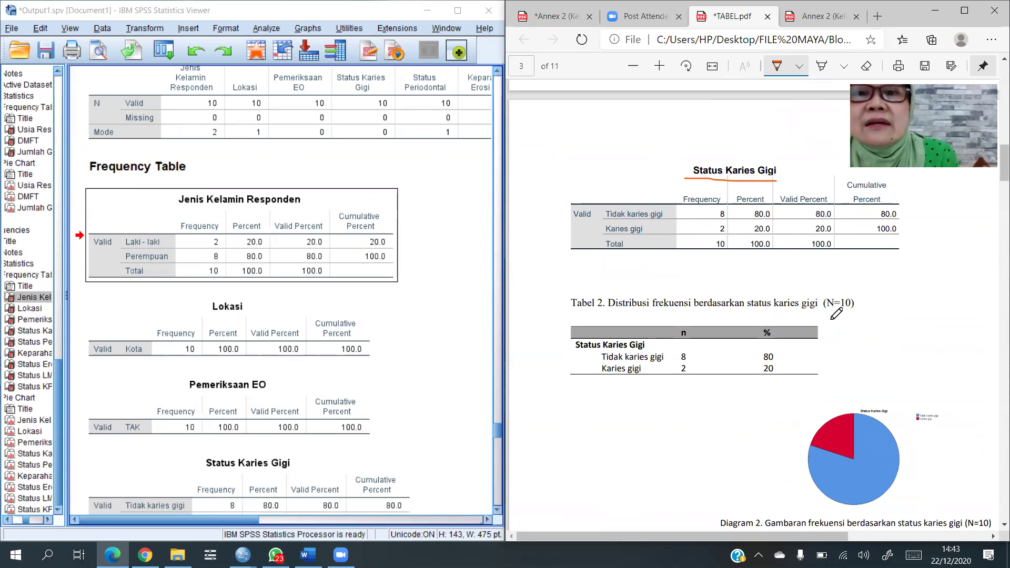
mouse_move(831, 337)
mouse_down()
mouse_move(835, 362)
mouse_move(870, 303)
mouse_up()
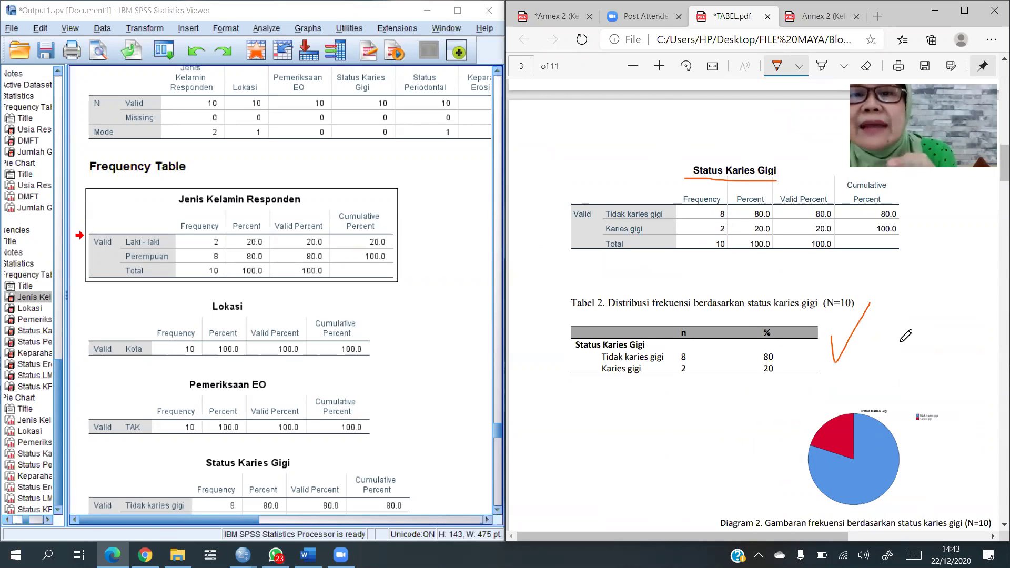
Review the periodontal, erosion, oral lesion and treatment need tables and pie charts, and the combined publication table on page 8
scroll(906, 336, down, 2)
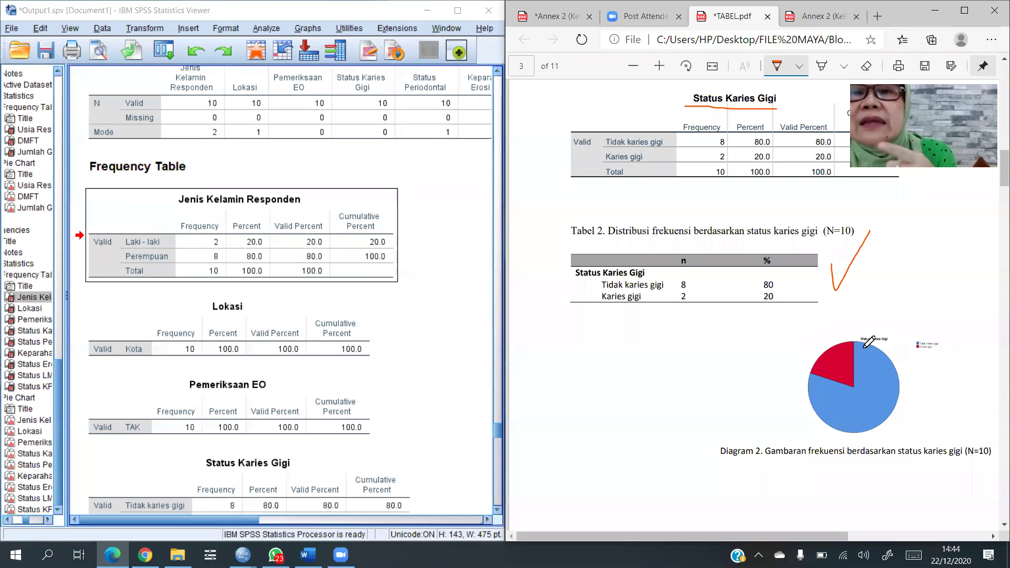
scroll(869, 343, down, 20)
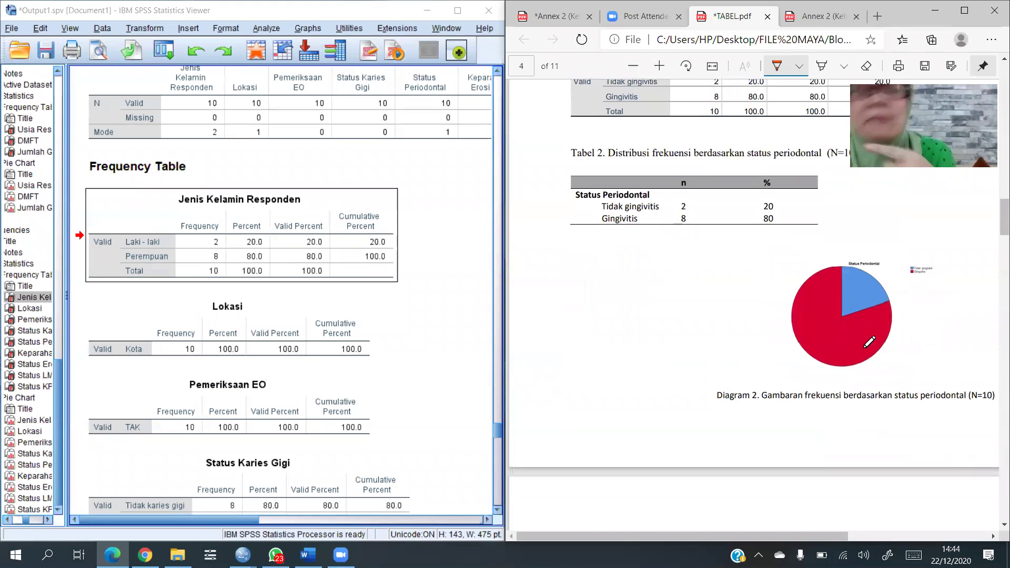
scroll(869, 343, down, 3)
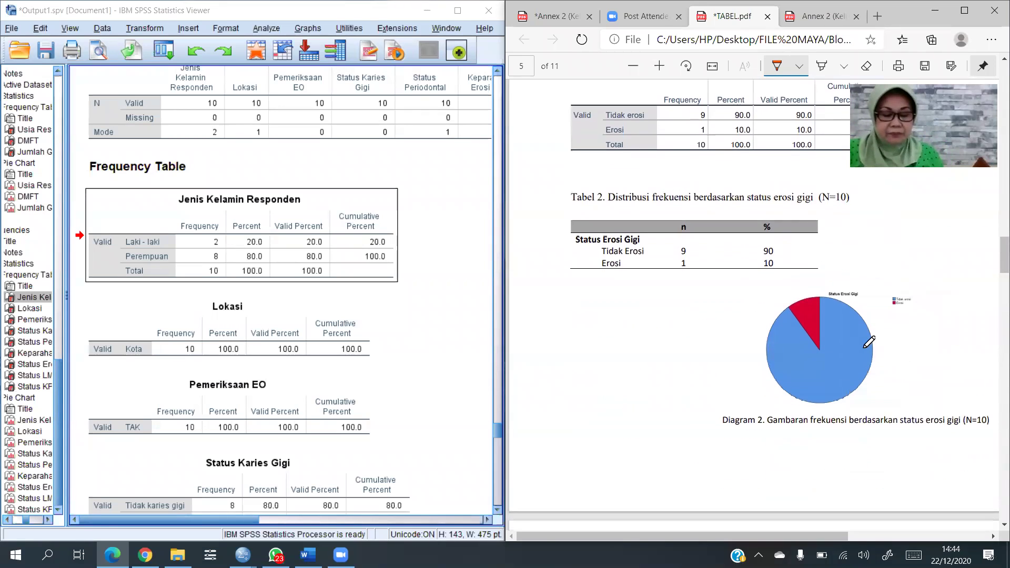
scroll(869, 343, down, 10)
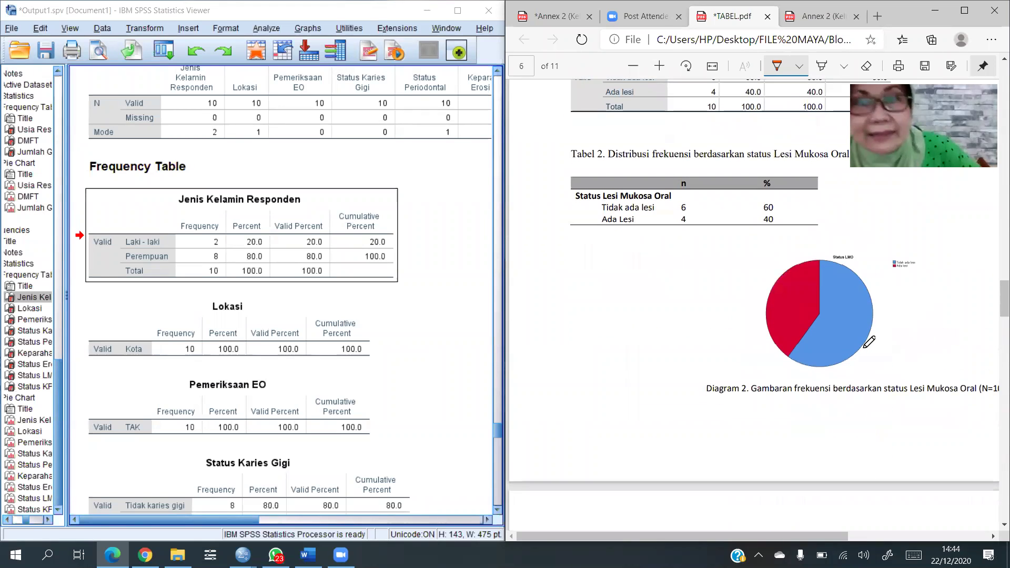
scroll(869, 342, down, 6)
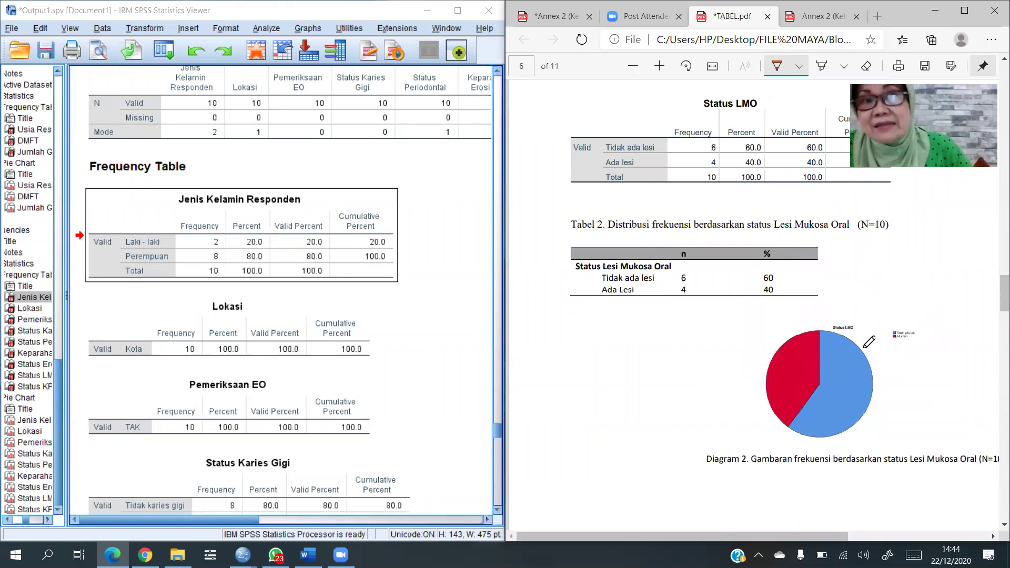
scroll(868, 342, down, 3)
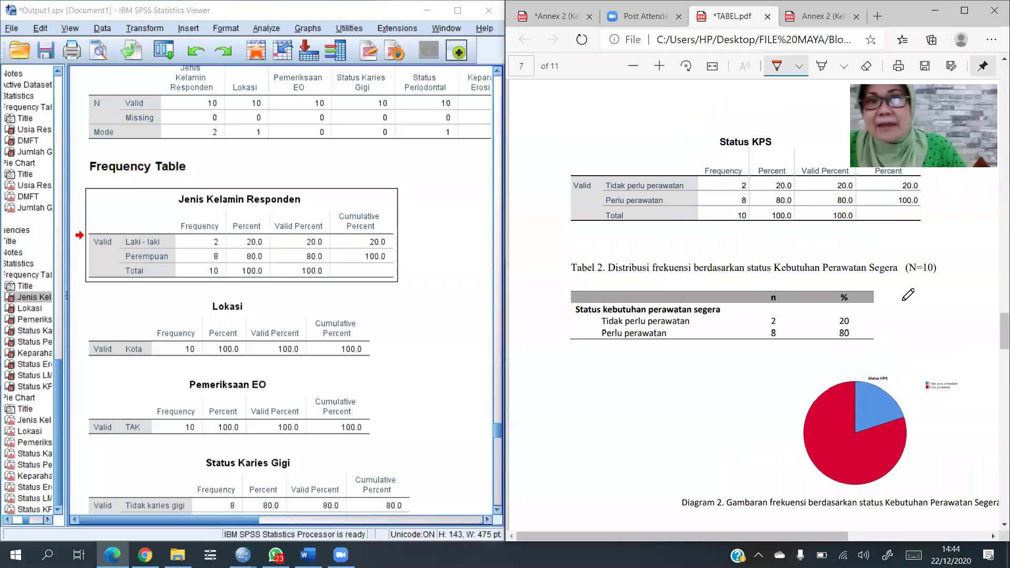
scroll(909, 294, down, 3)
scroll(908, 295, down, 5)
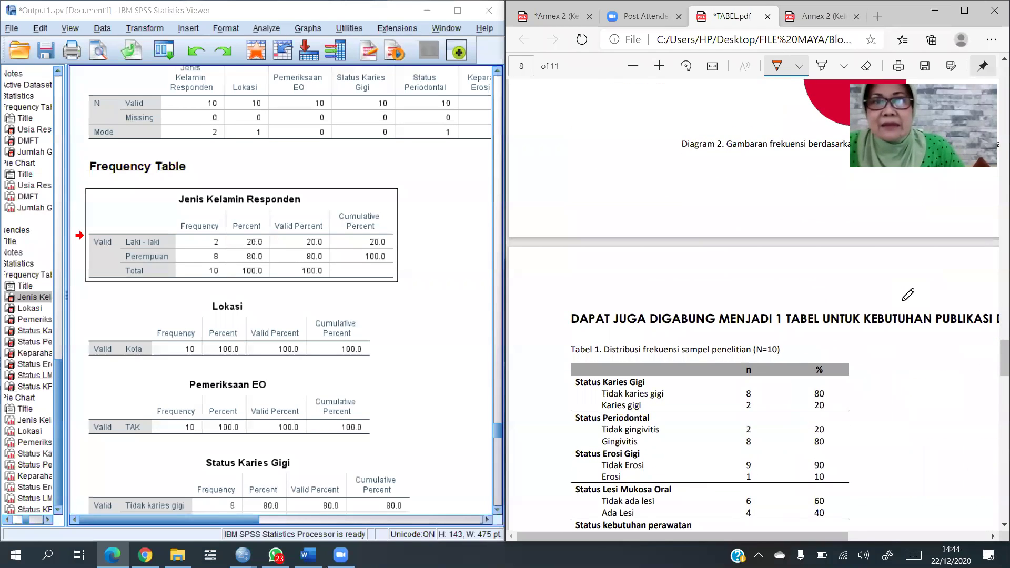
scroll(908, 295, down, 3)
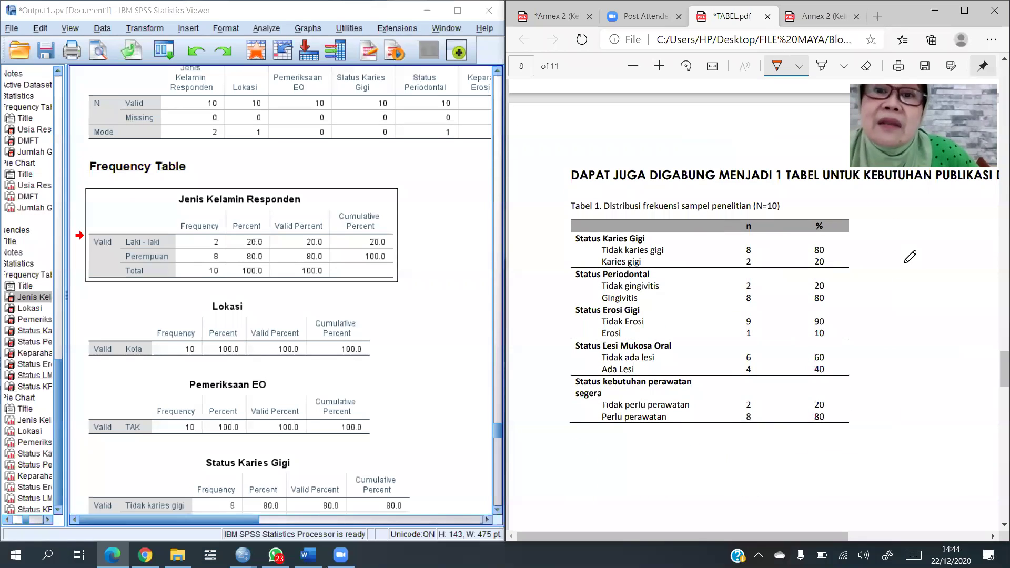
scroll(902, 284, up, 2)
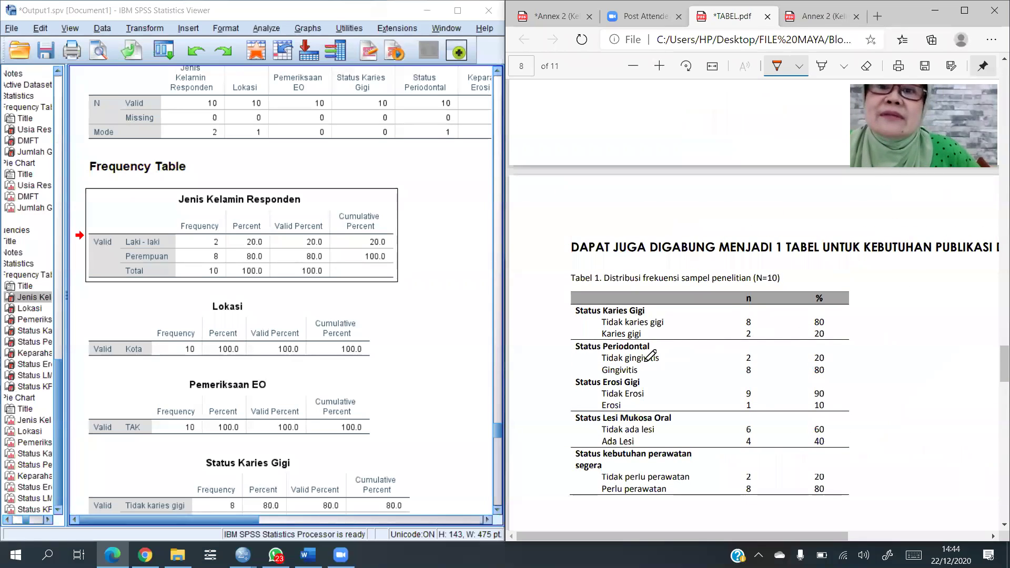
scroll(940, 390, down, 2)
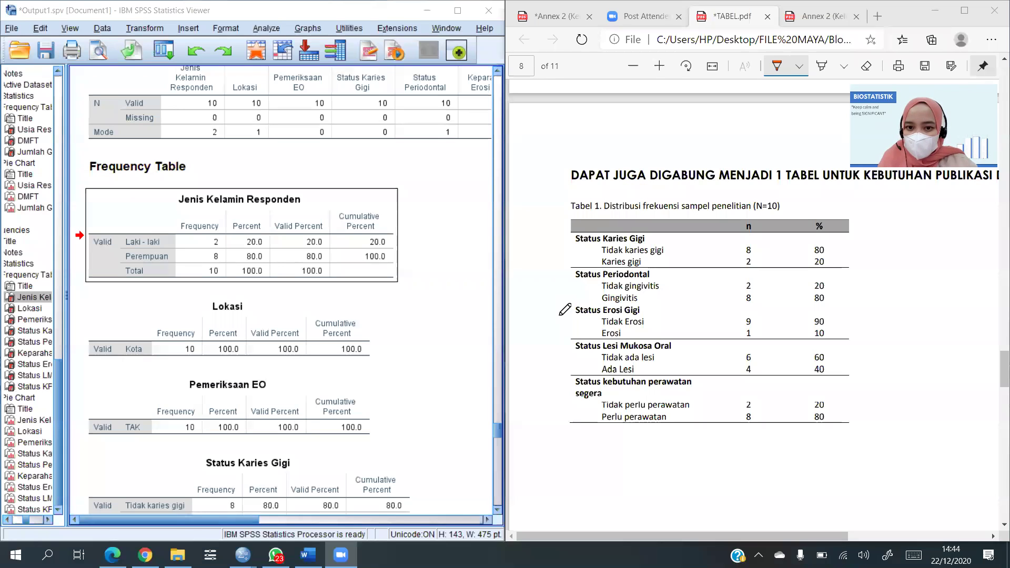
Draw a separating line between Status Periodontal and Status Erosi Gigi in the combined table, and erase it again
click(576, 305)
drag(576, 305, 837, 303)
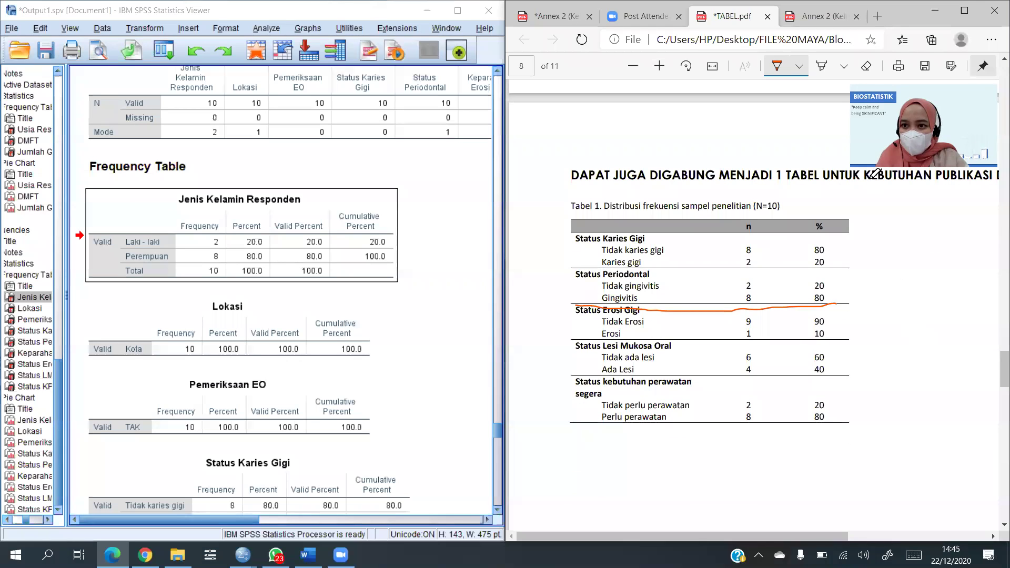
click(867, 65)
click(820, 302)
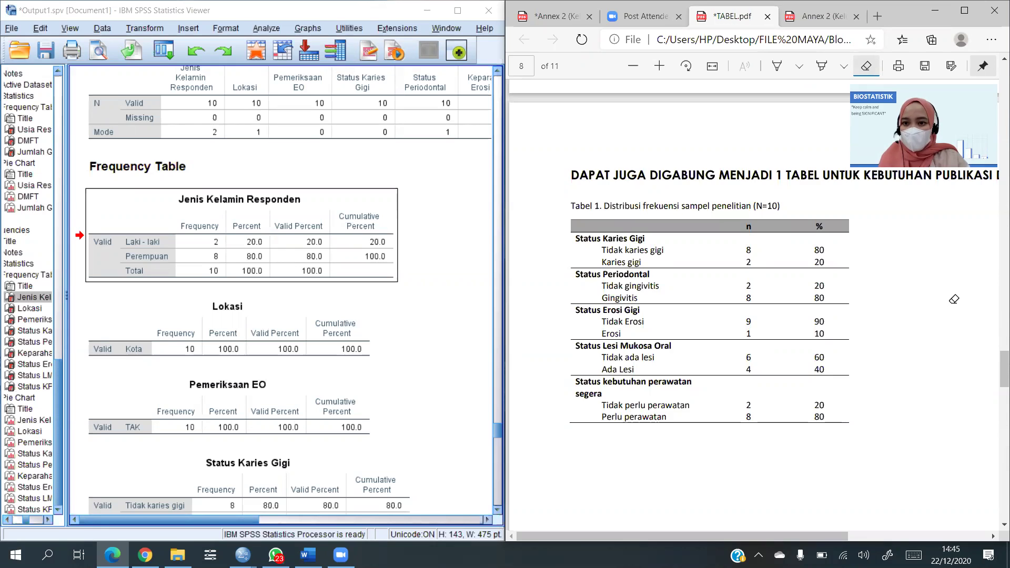
Compare the Status Kebutuhan Perawatan Segera table on page 7 with the combined publication table on page 8
scroll(954, 299, up, 10)
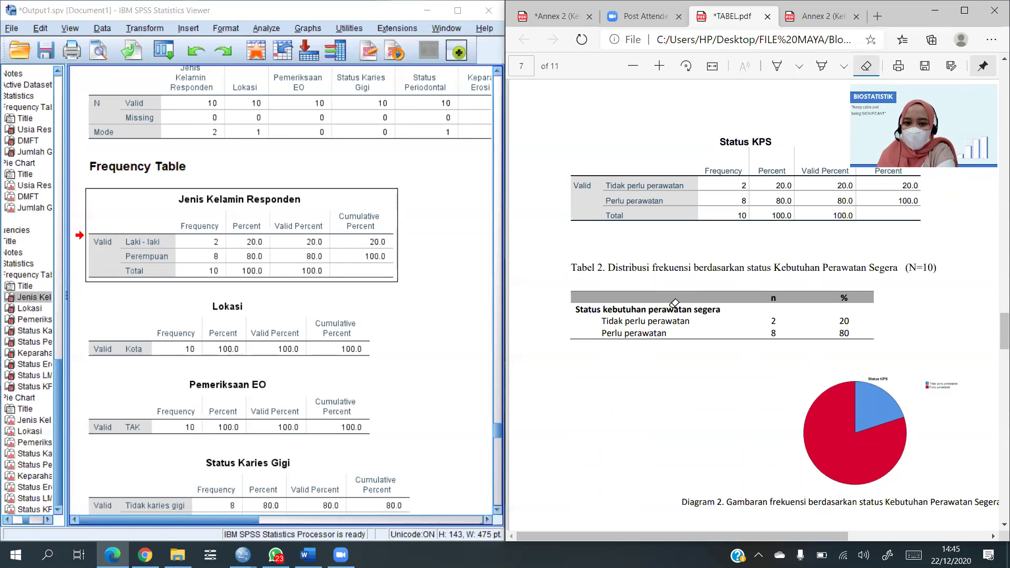
scroll(674, 304, down, 10)
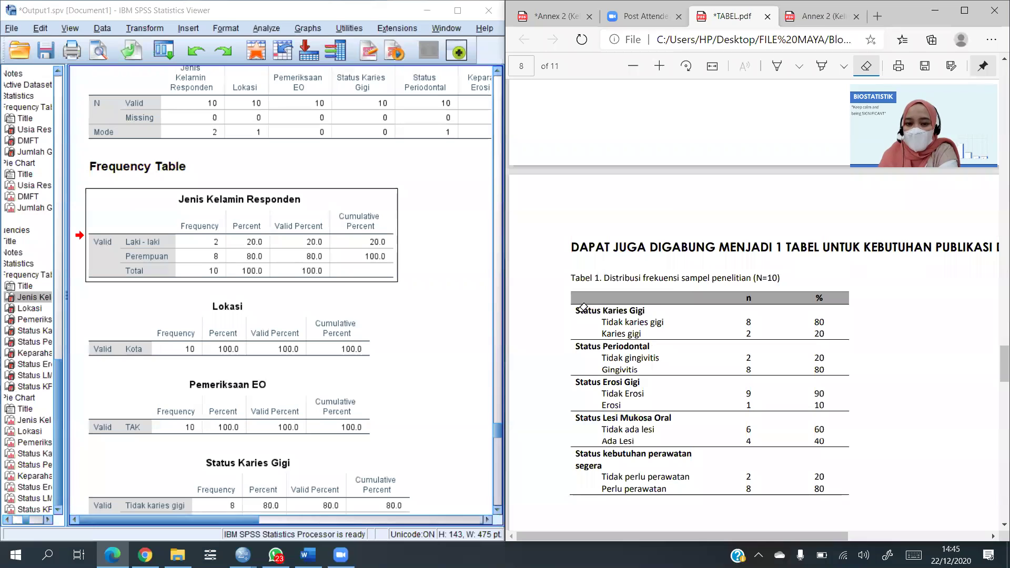
scroll(634, 323, down, 1)
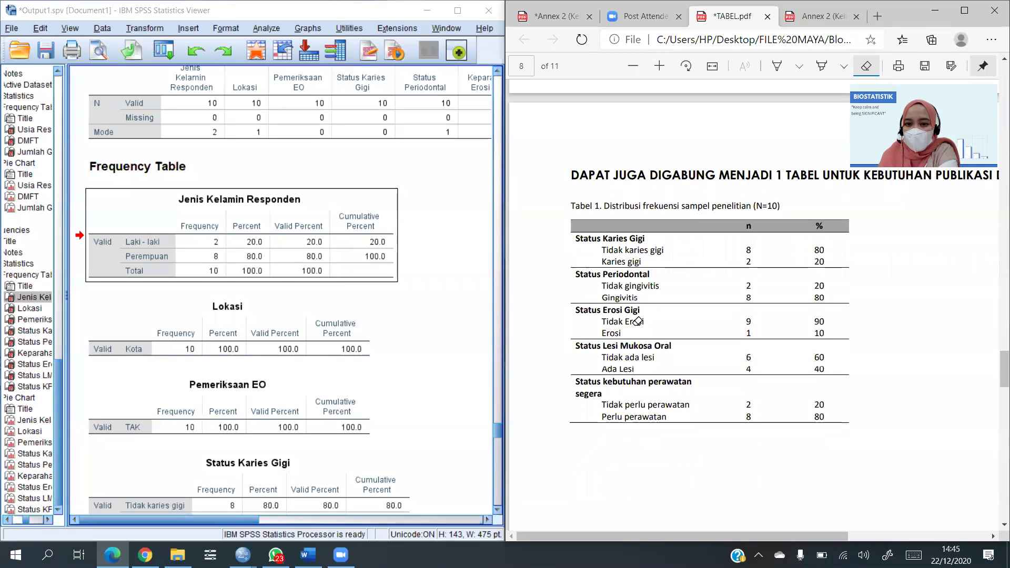
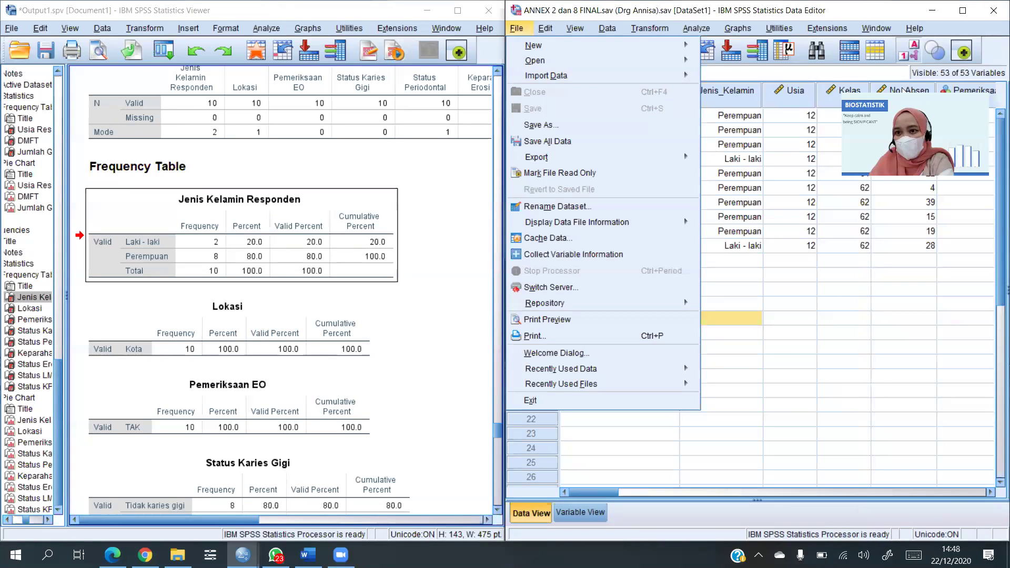
Look over the variable definitions of the Annex 2 and 8 dataset, and return to the case data
click(780, 302)
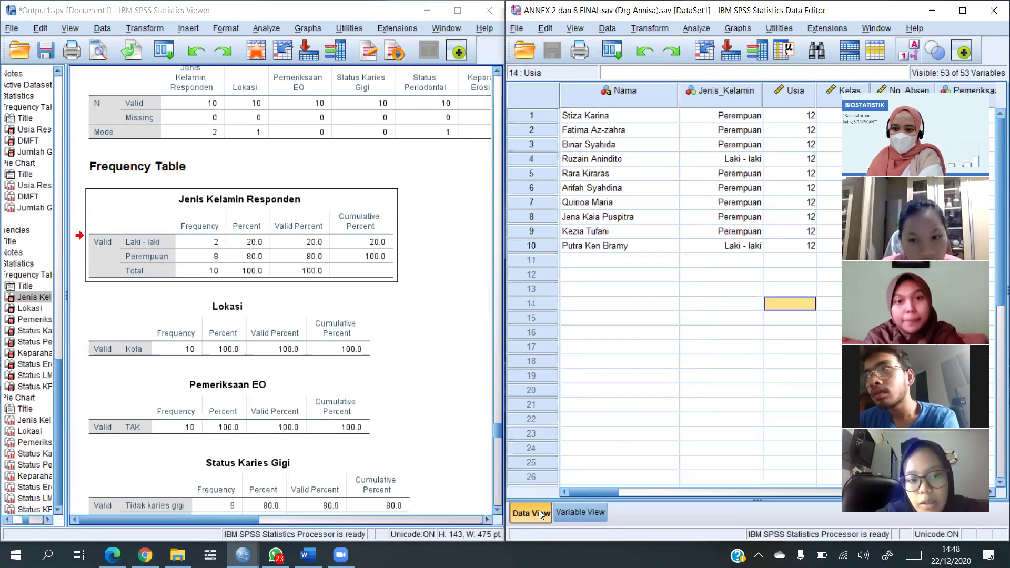
click(590, 513)
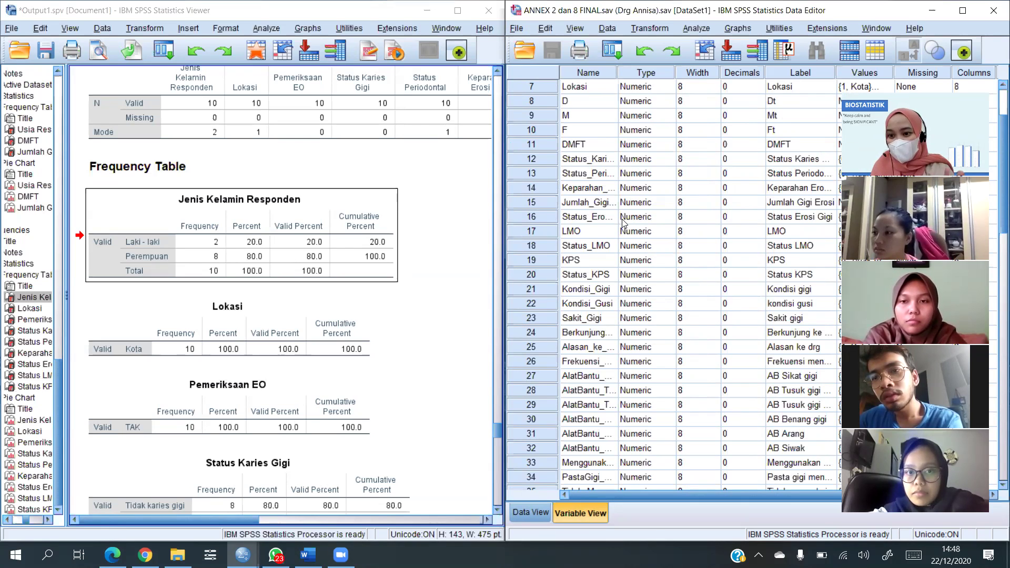
click(523, 514)
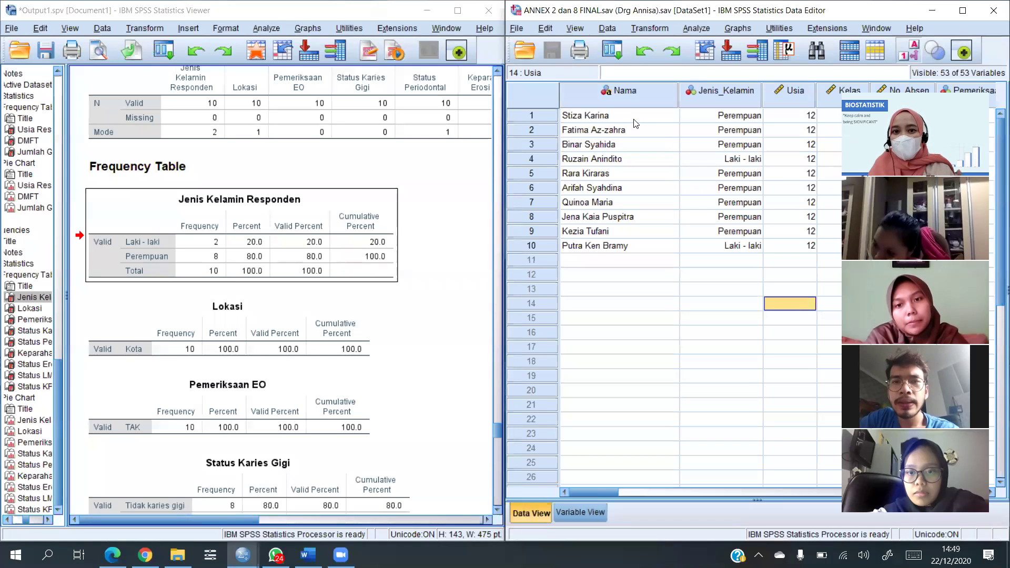
Go through the first respondent's record from Nama across to M and back, and select the whole row
click(542, 115)
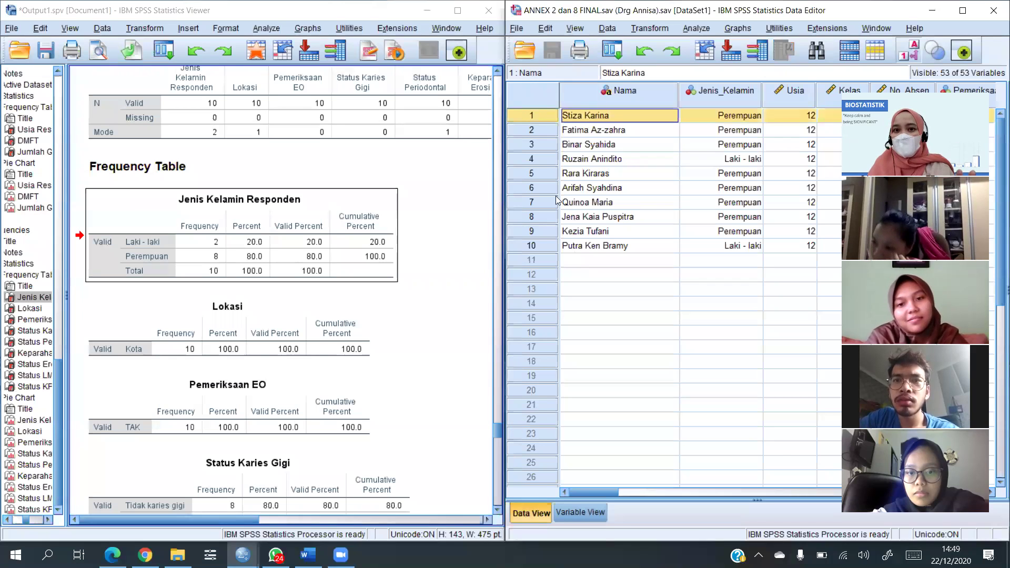
click(578, 117)
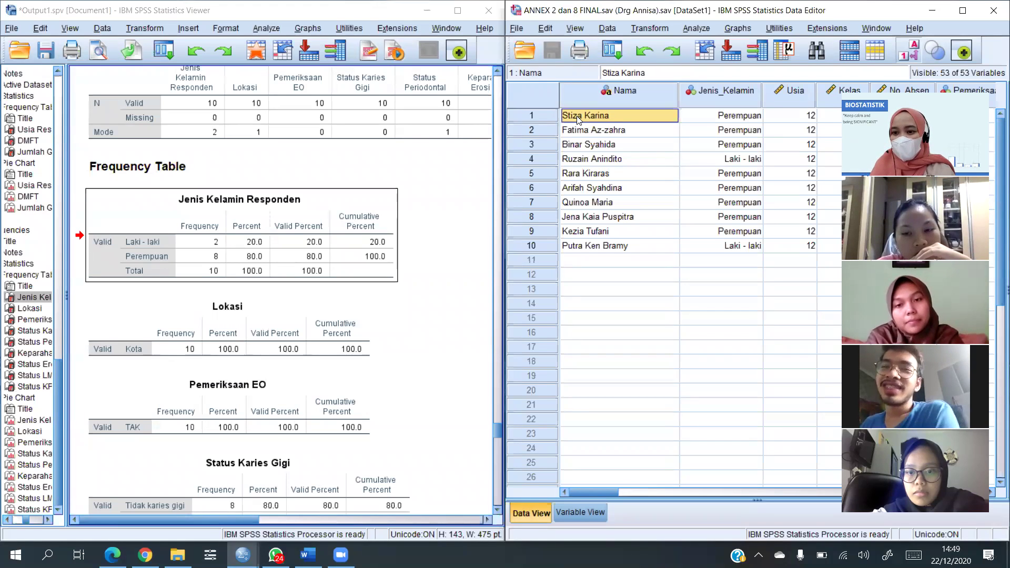
key(Right)
key(Right)
key(Right)
key(Right)
key(Right)
key(Right)
key(Right)
key(Right)
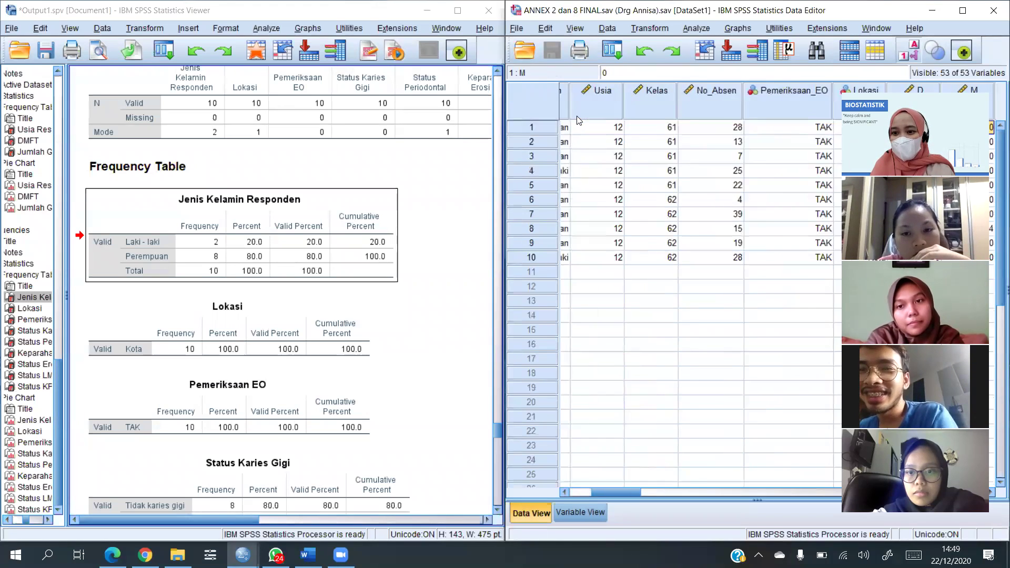
key(Left)
key(Left)
key(Left)
key(Left)
key(Left)
key(Left)
key(Left)
key(Left)
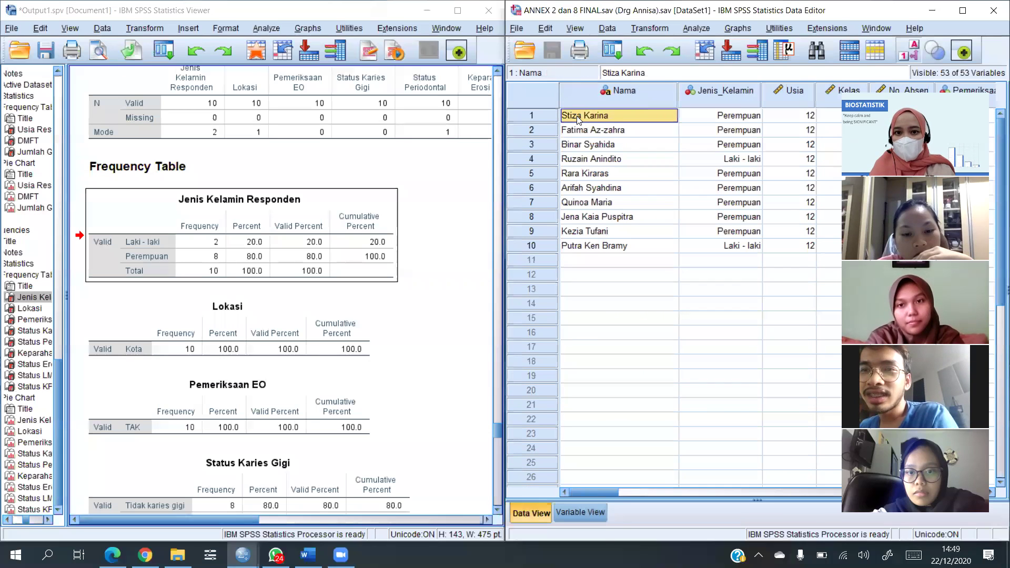
click(533, 119)
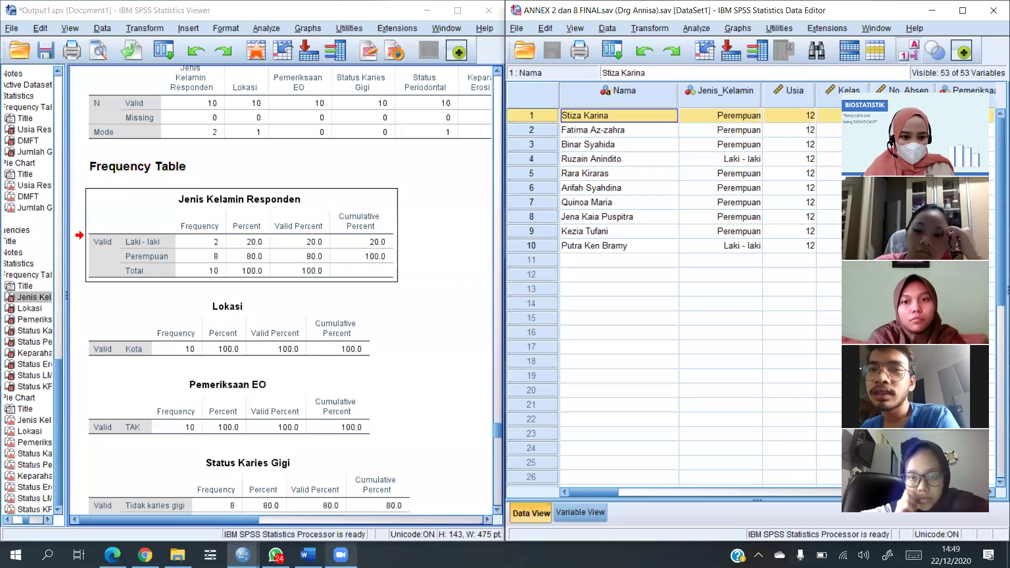
Minimize the Output viewer and place the Edge PDF window side by side with the Data Editor
click(429, 10)
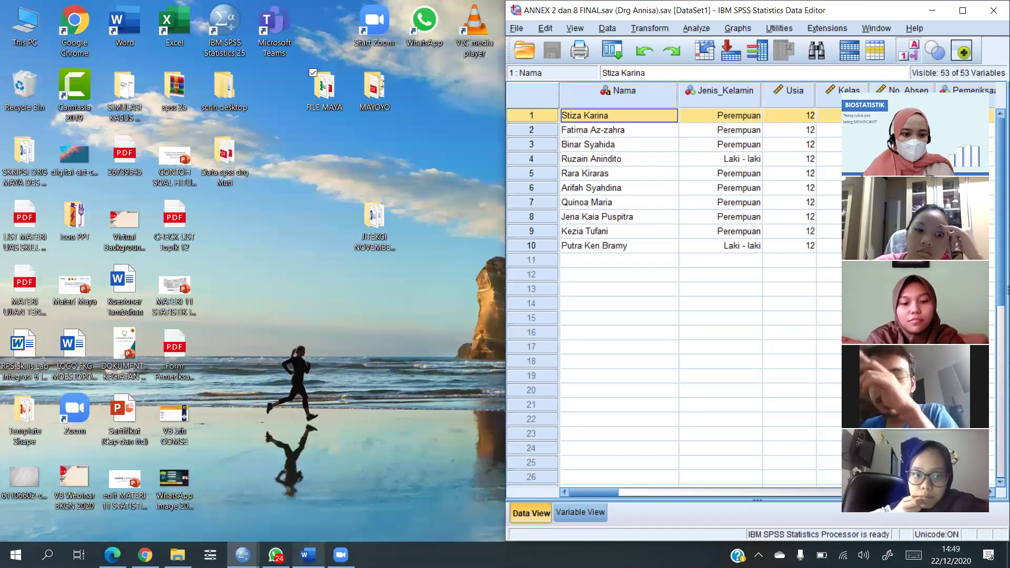
mouse_move(308, 555)
mouse_move(147, 555)
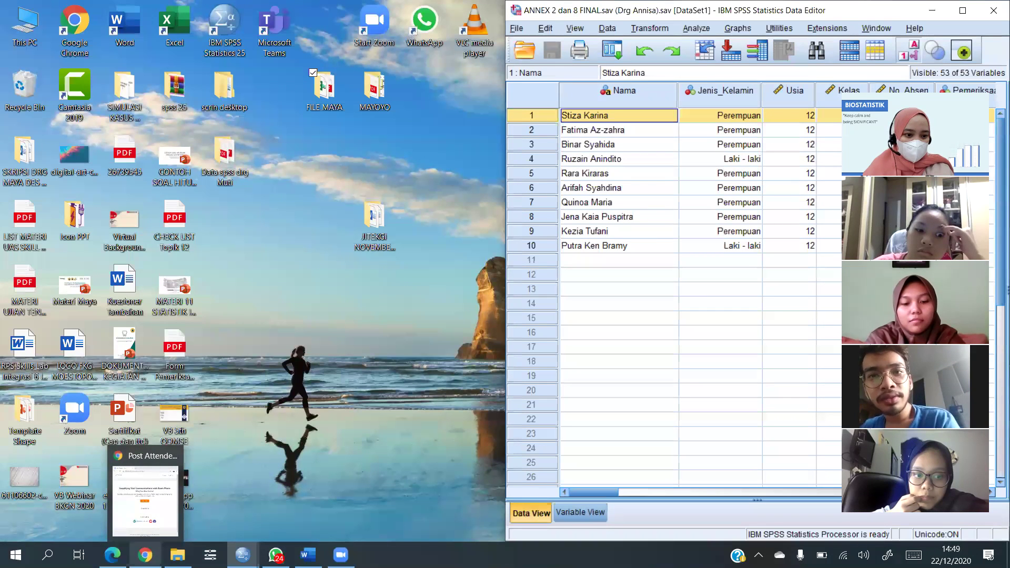
click(112, 555)
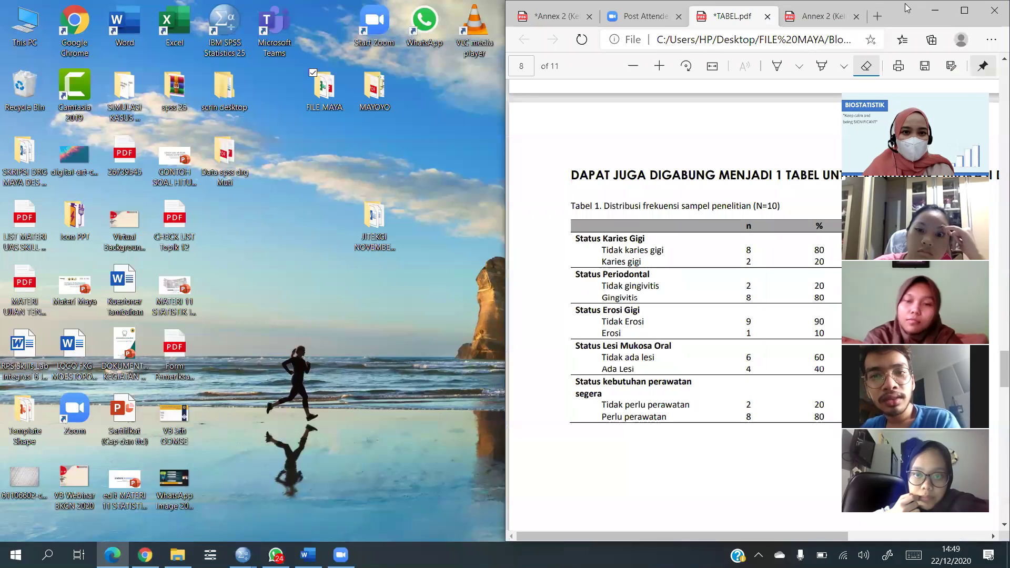
key(super+Left)
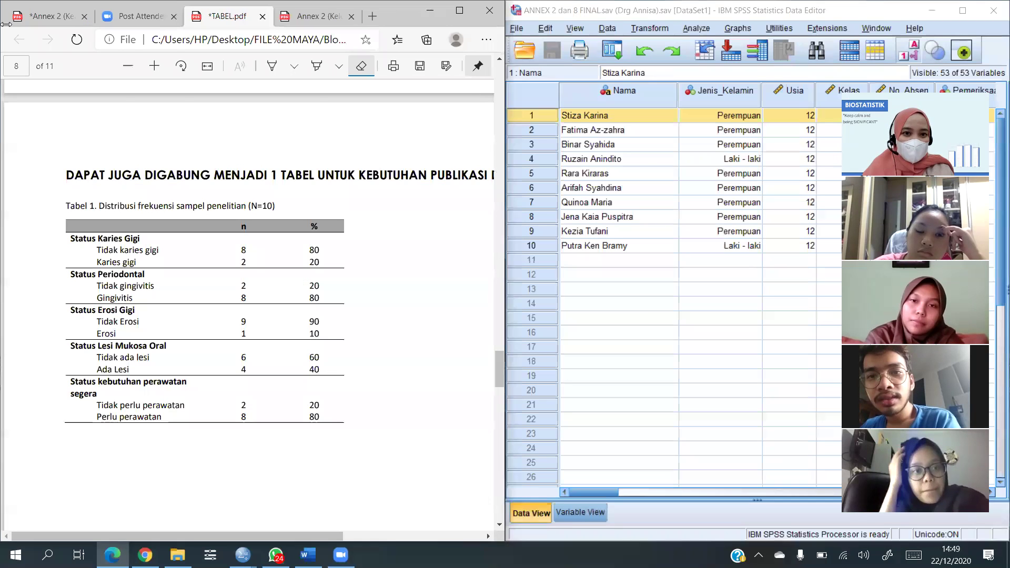
Open the Annex 2 PDF and examine the first respondent's completed examination form on page 1
click(326, 17)
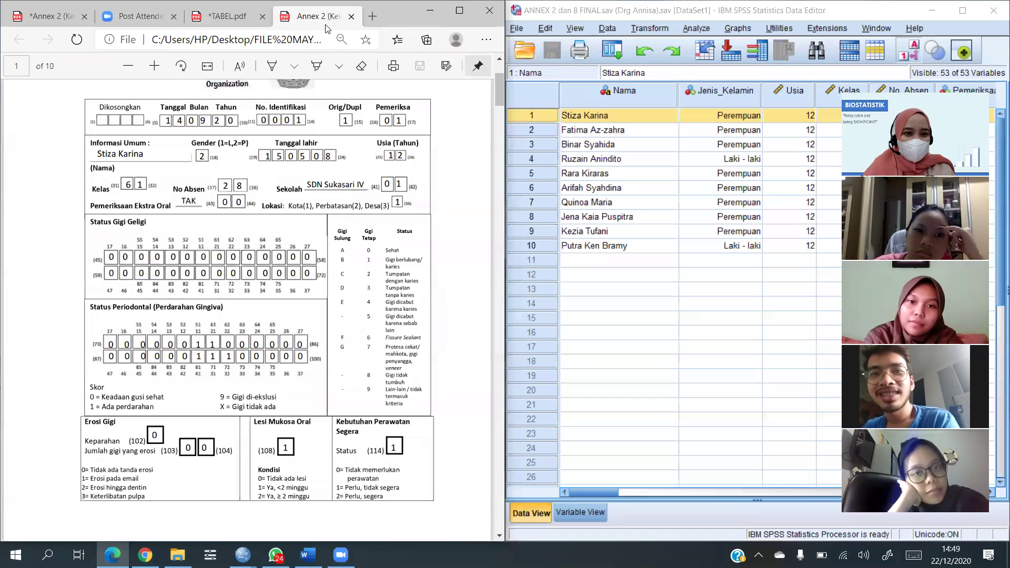
scroll(326, 283, up, 2)
scroll(327, 284, down, 2)
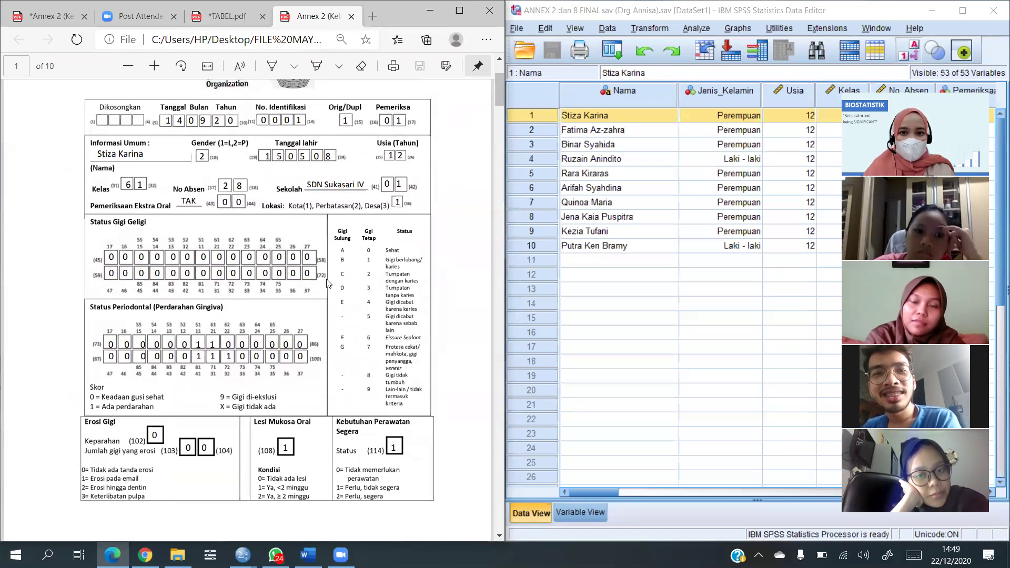
scroll(269, 217, up, 4)
scroll(269, 217, down, 10)
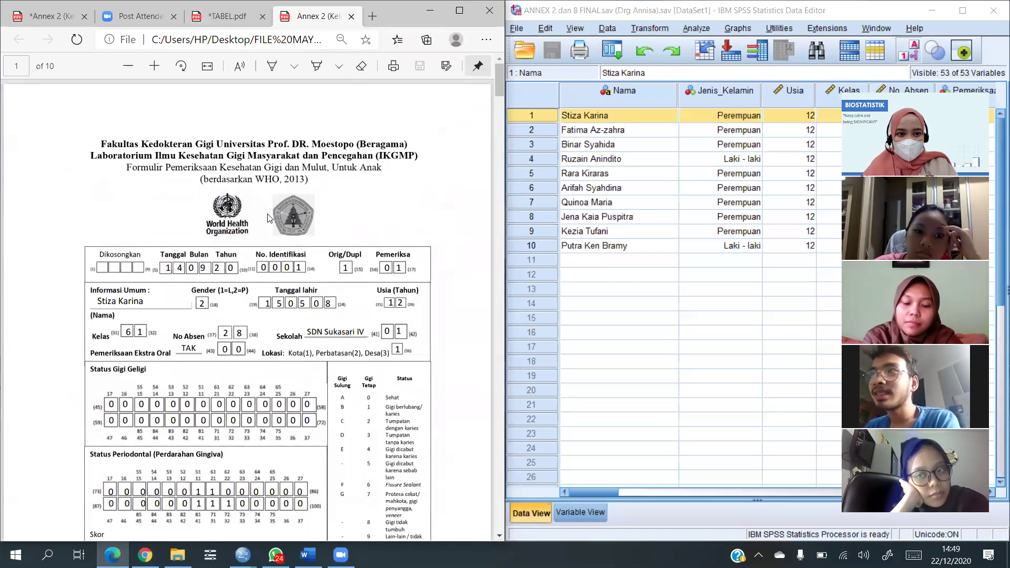
scroll(268, 216, up, 6)
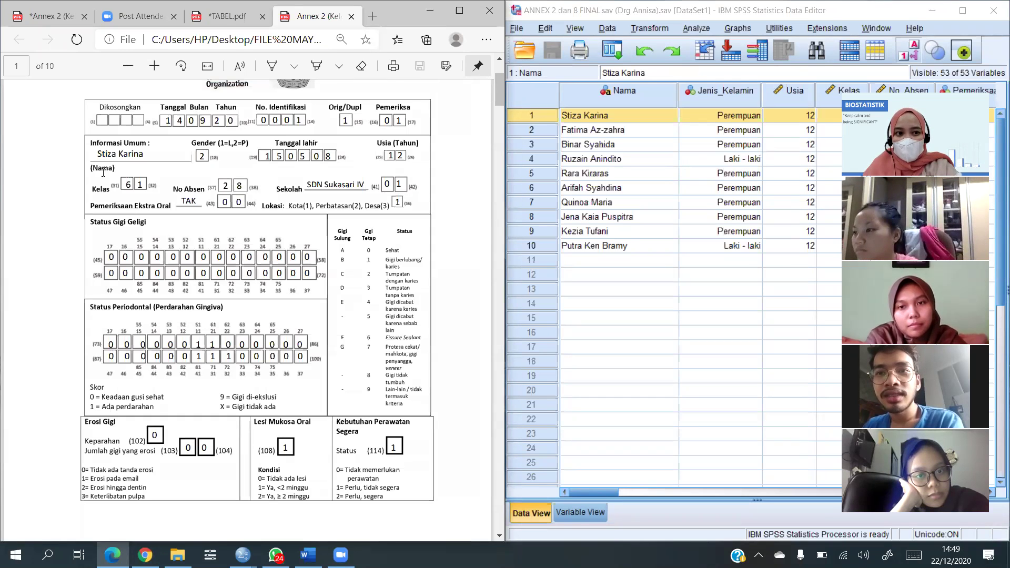
Show the second respondent's form on page 2 and select the matching row 2 in the dataset
scroll(301, 207, down, 8)
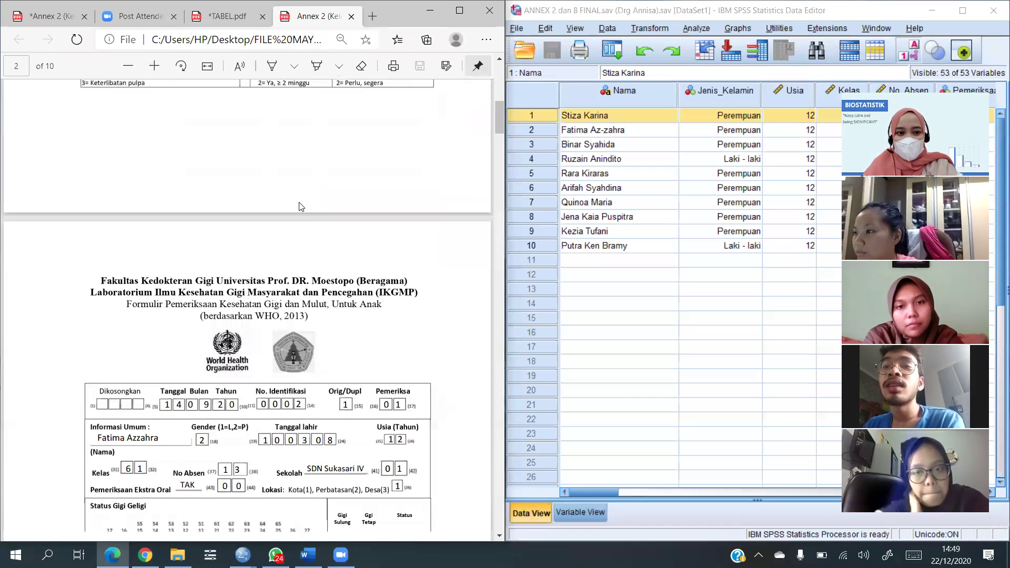
scroll(301, 207, down, 3)
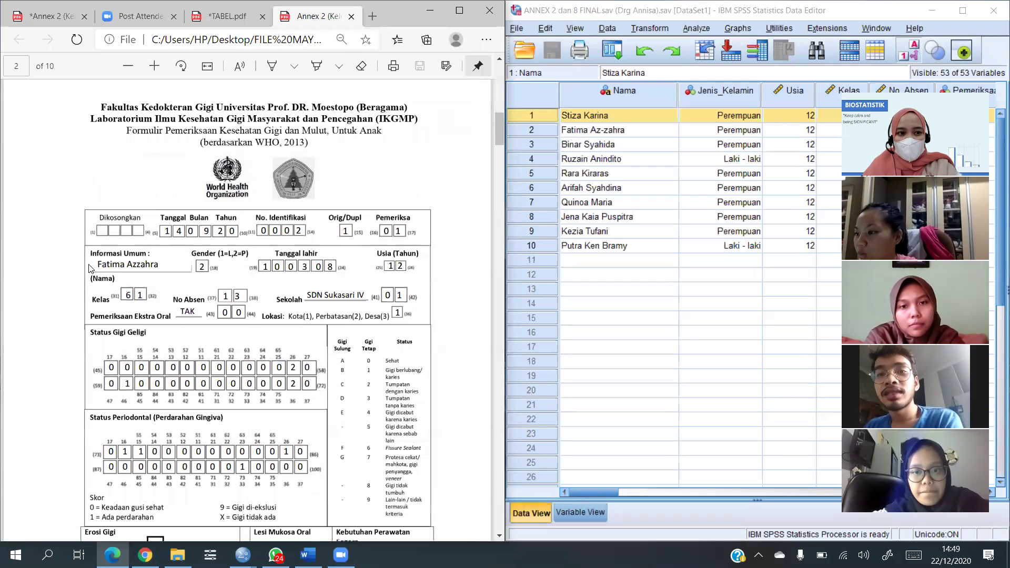
click(546, 135)
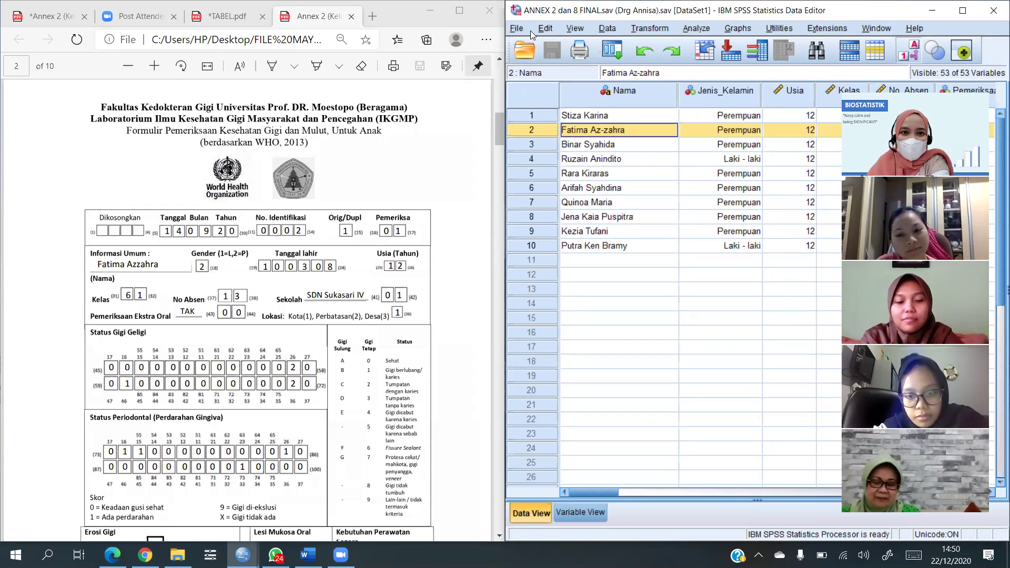
Minimize the PDF window and arrange the Output viewer side by side with the Data Editor
click(430, 10)
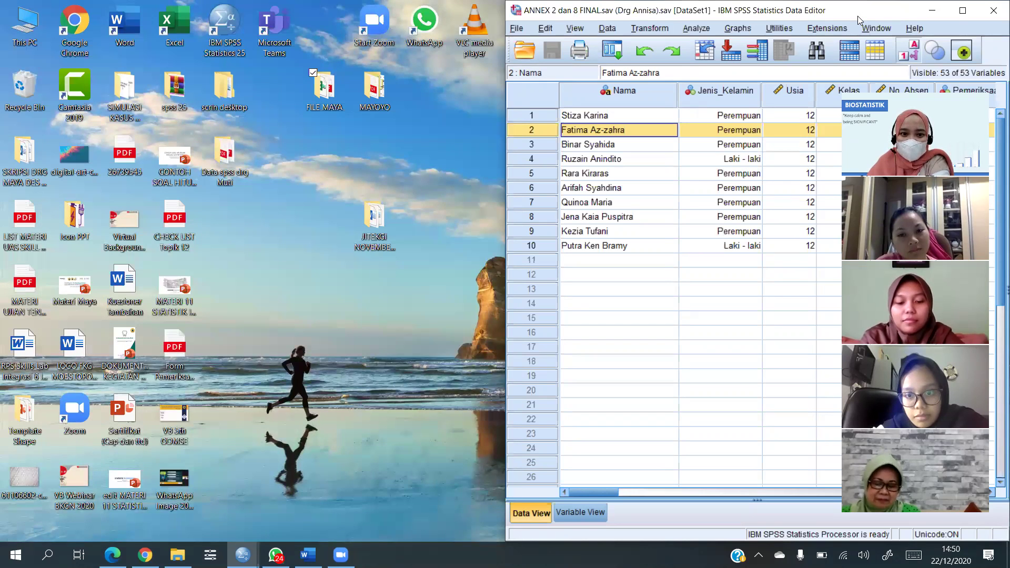
key(super+Right)
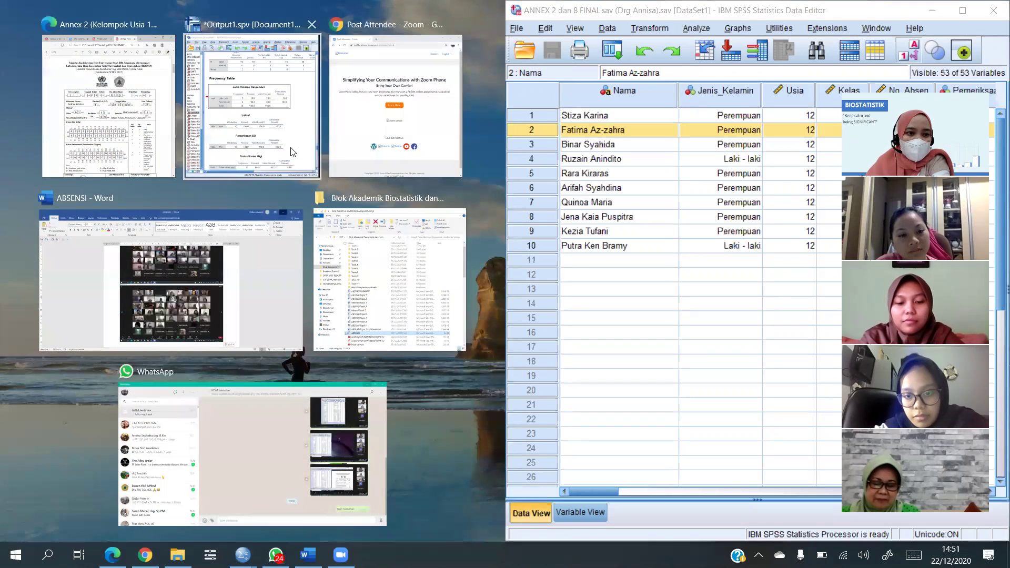
click(311, 163)
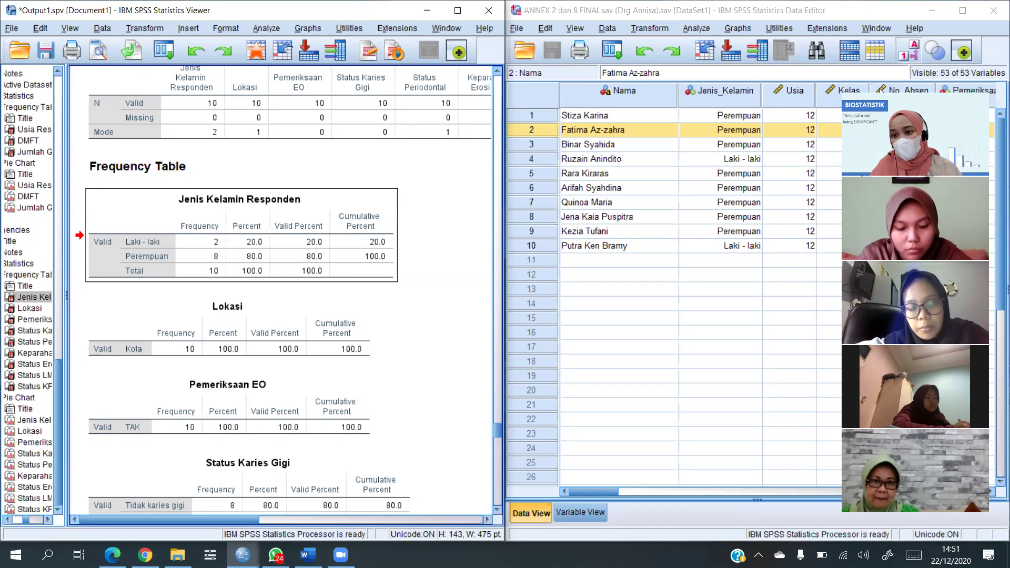
Open the Explore analysis, and remove Jenis Kelamin from the dependent variables and DMFT from the factors
click(702, 28)
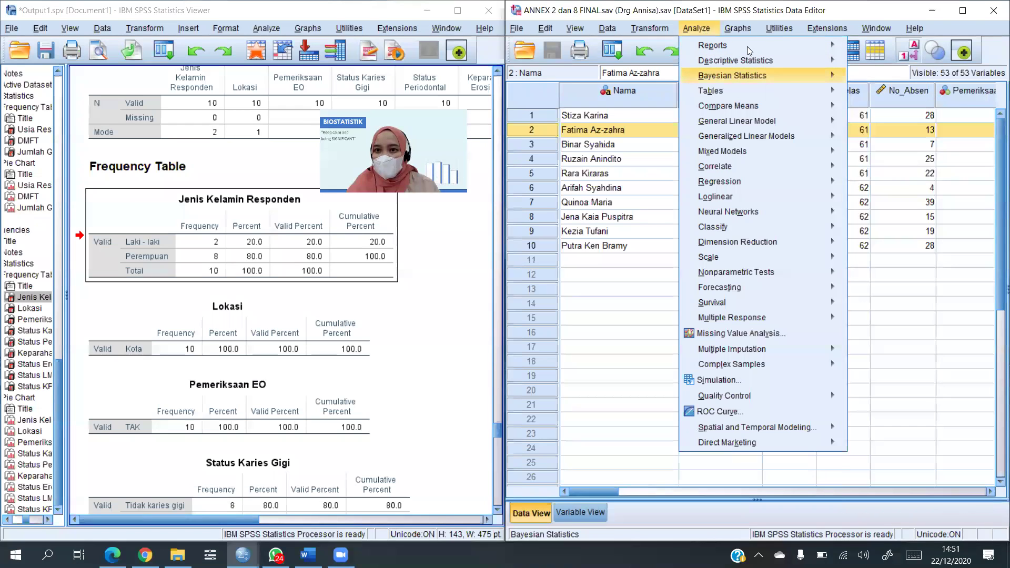
mouse_move(741, 62)
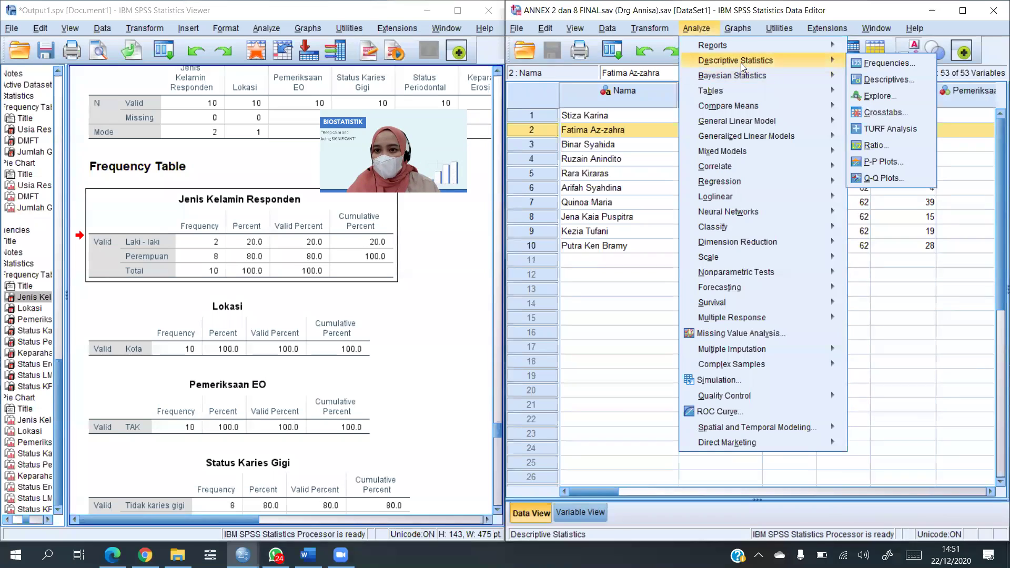
click(876, 96)
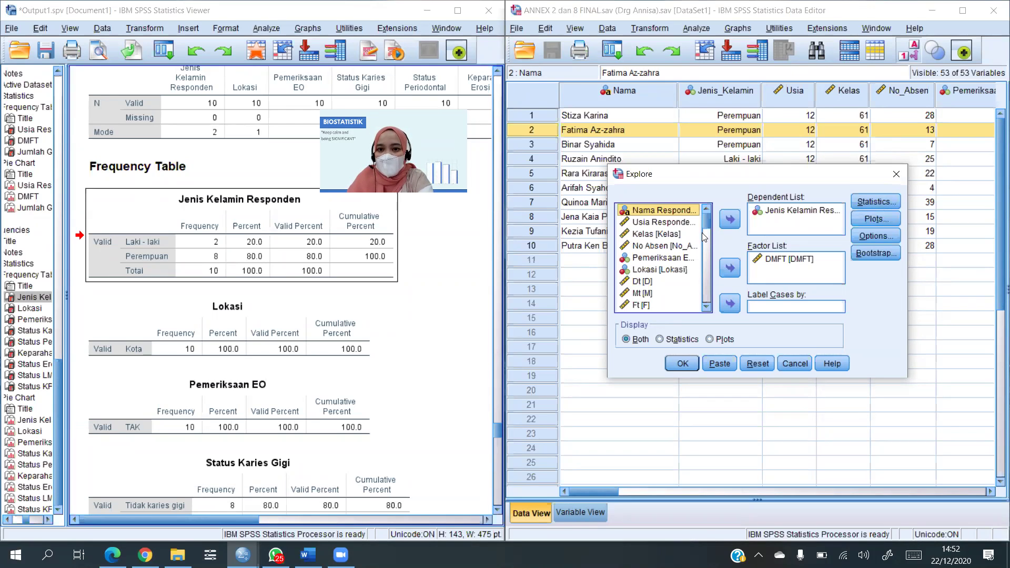
click(809, 211)
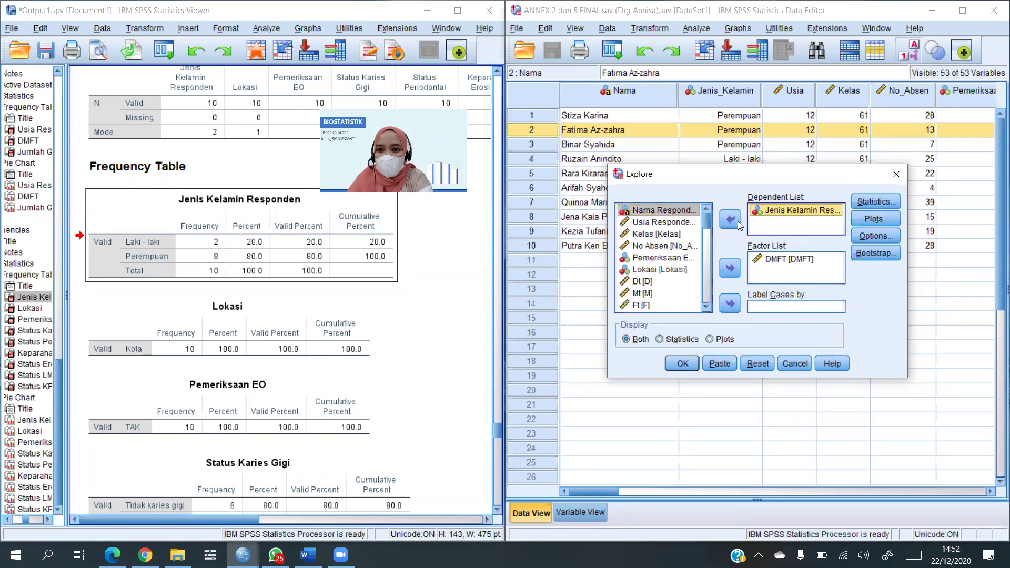
click(735, 224)
click(790, 259)
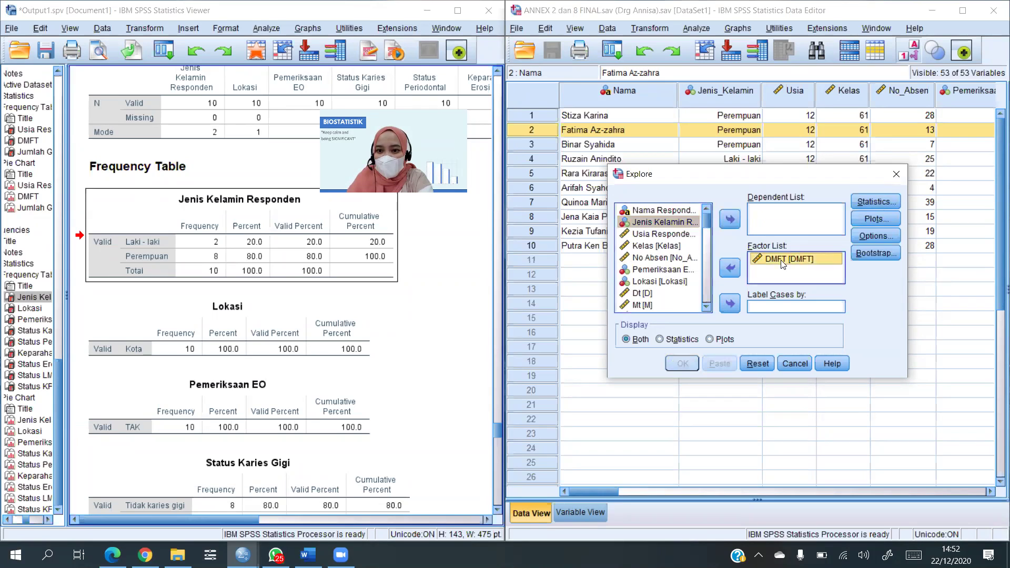
click(729, 268)
scroll(672, 242, up, 2)
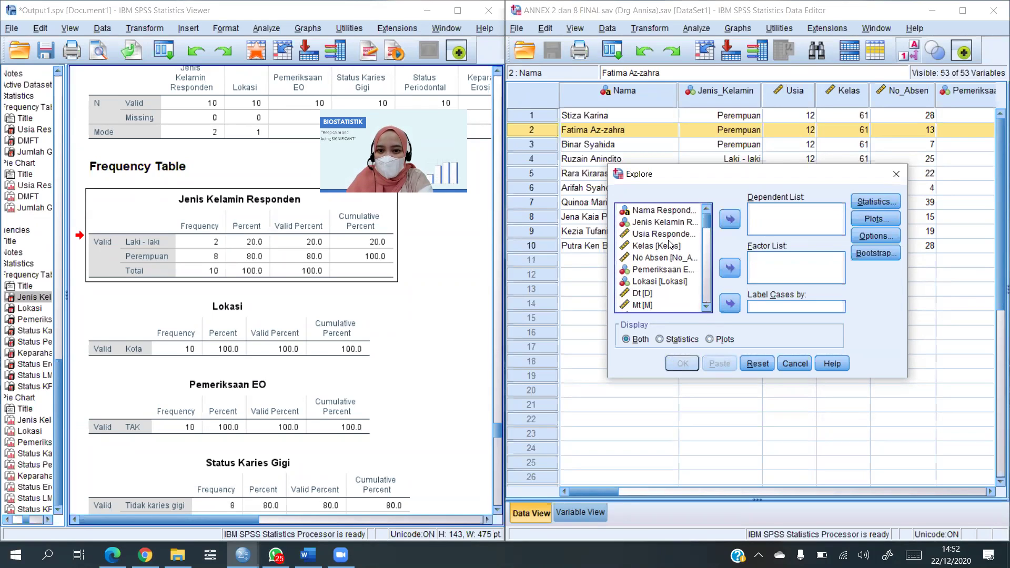
Set Jenis Kelamin Responden as the dependent variable and DMFT as the factor in the Explore analysis
click(676, 224)
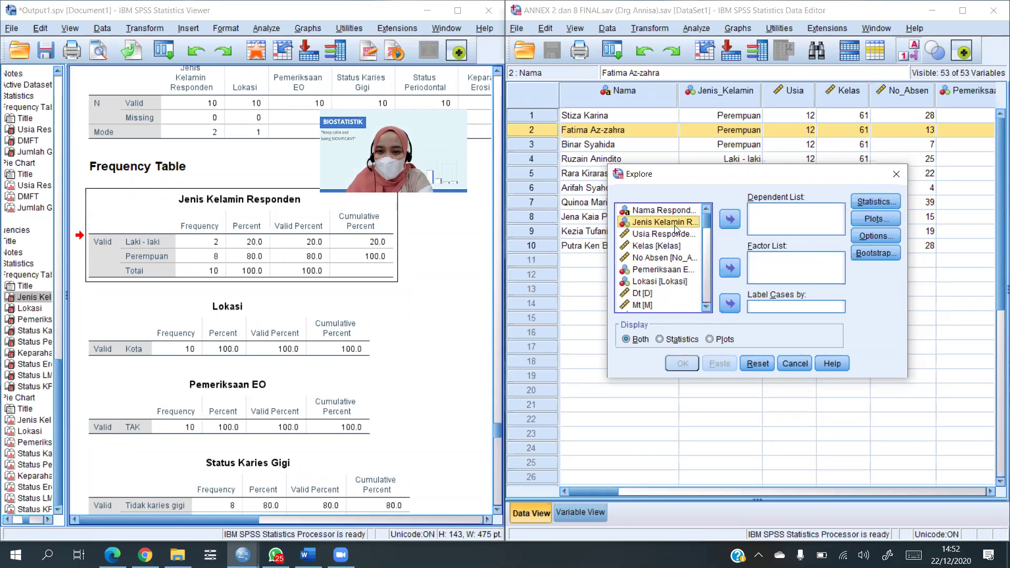
click(730, 219)
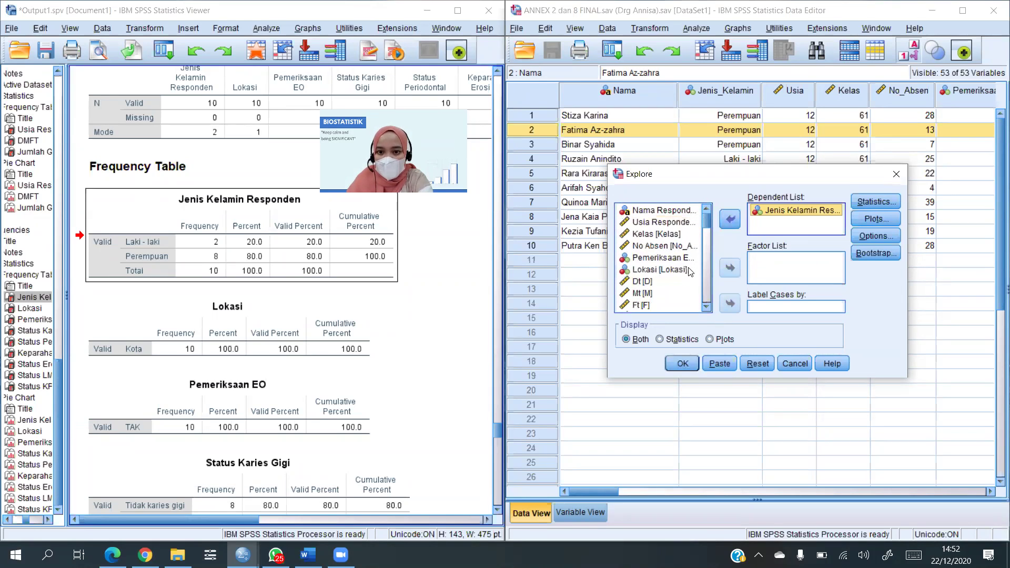
scroll(684, 268, down, 1)
click(659, 235)
click(660, 245)
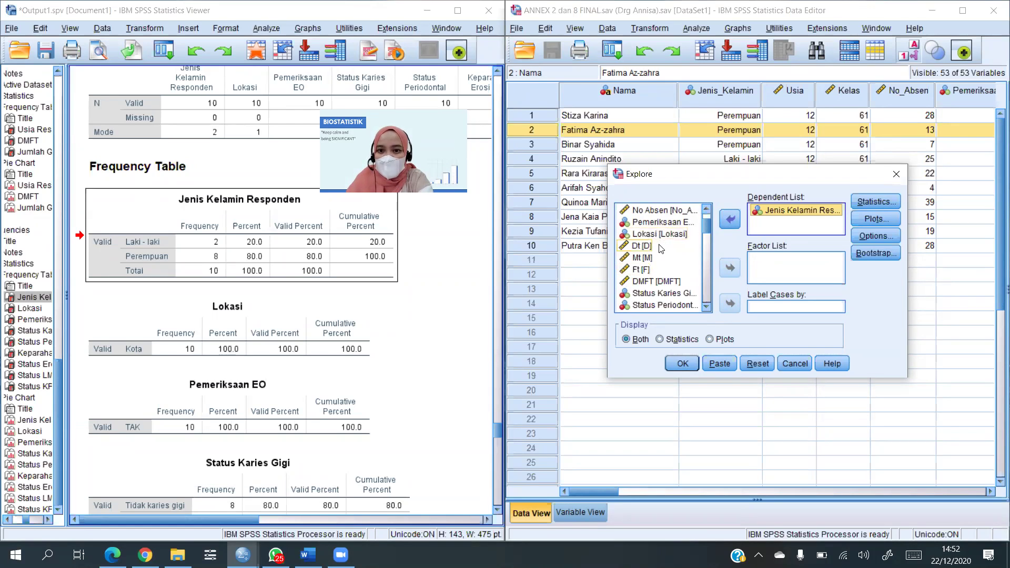
click(677, 281)
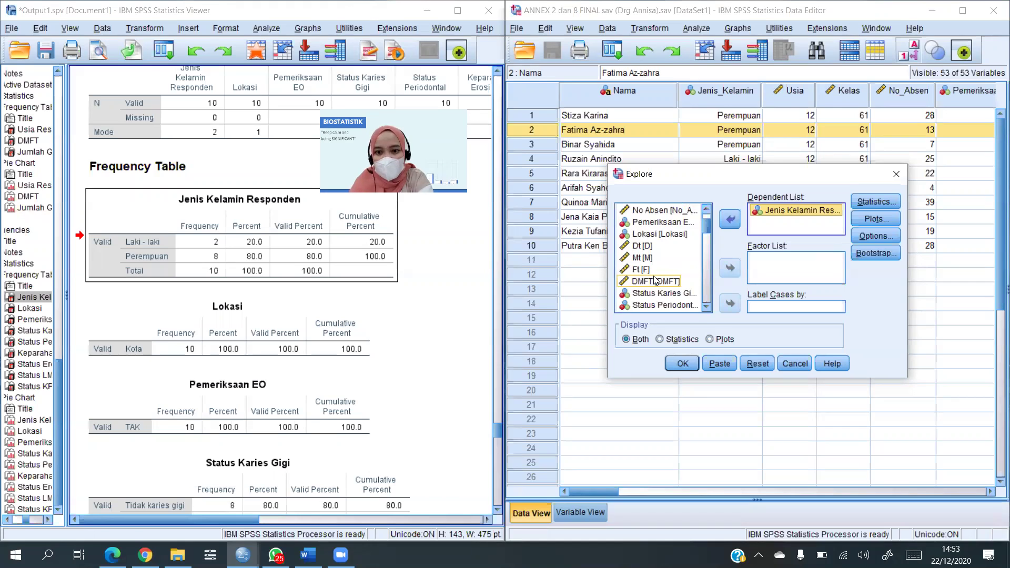
click(676, 282)
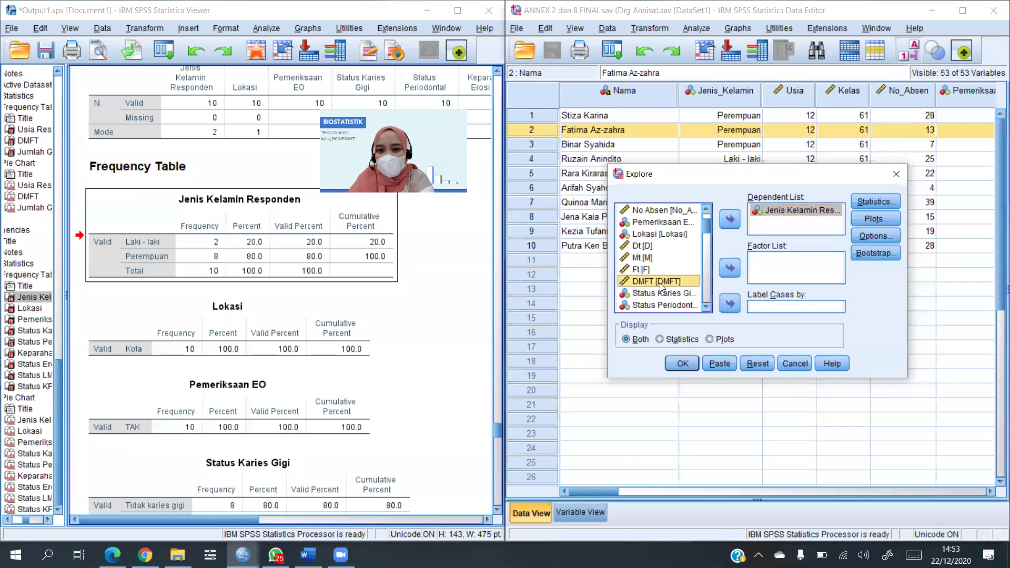
click(723, 272)
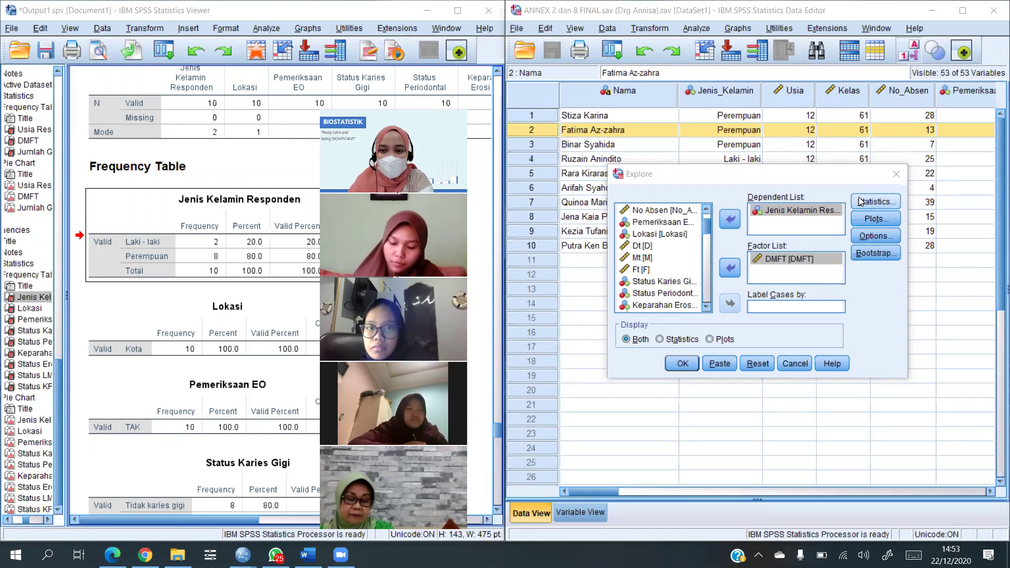
Review the descriptive statistics settings and accept plots with factor levels together, histogram, and normality plots with tests
click(874, 205)
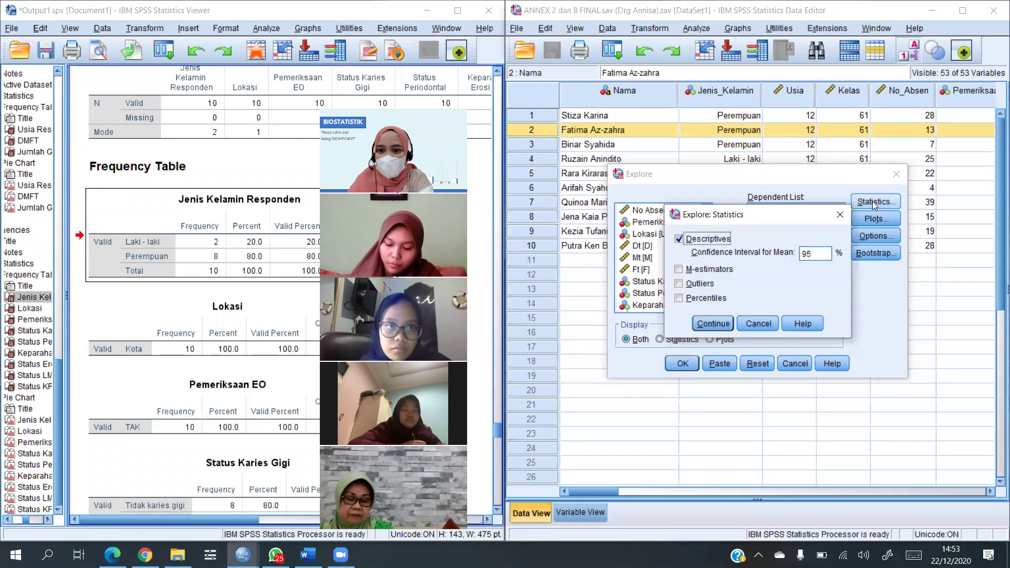
click(840, 213)
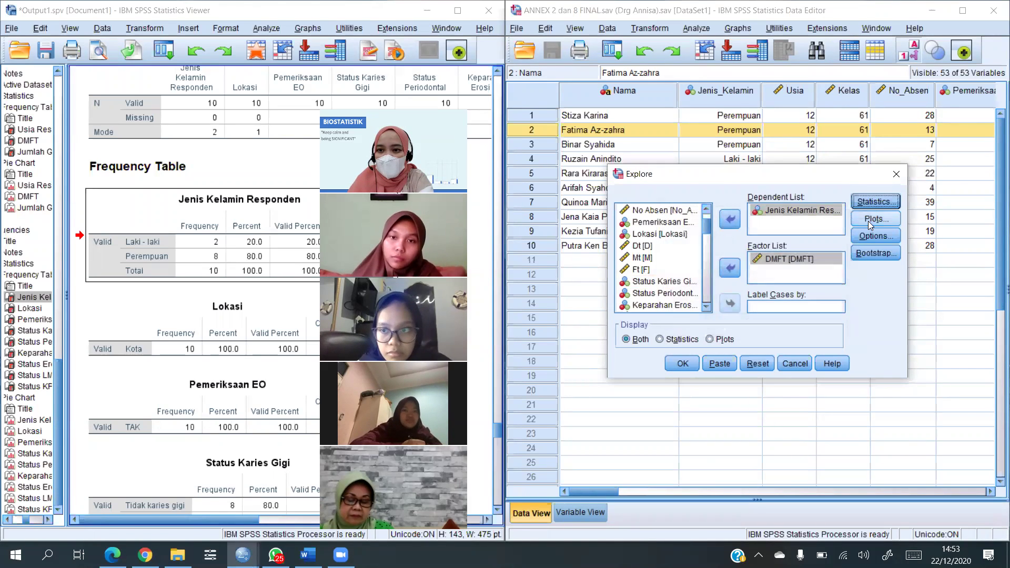
click(869, 221)
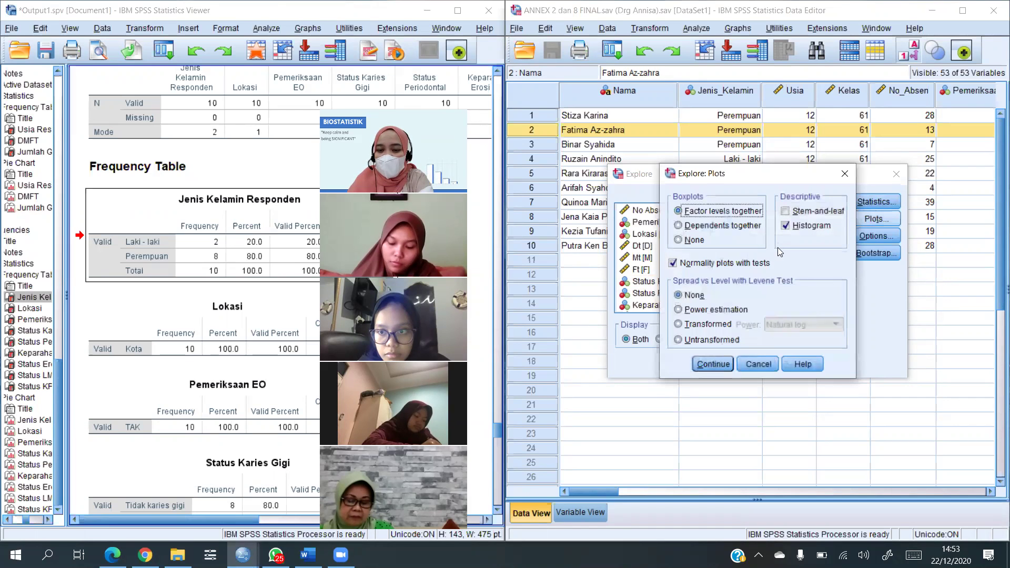
click(845, 174)
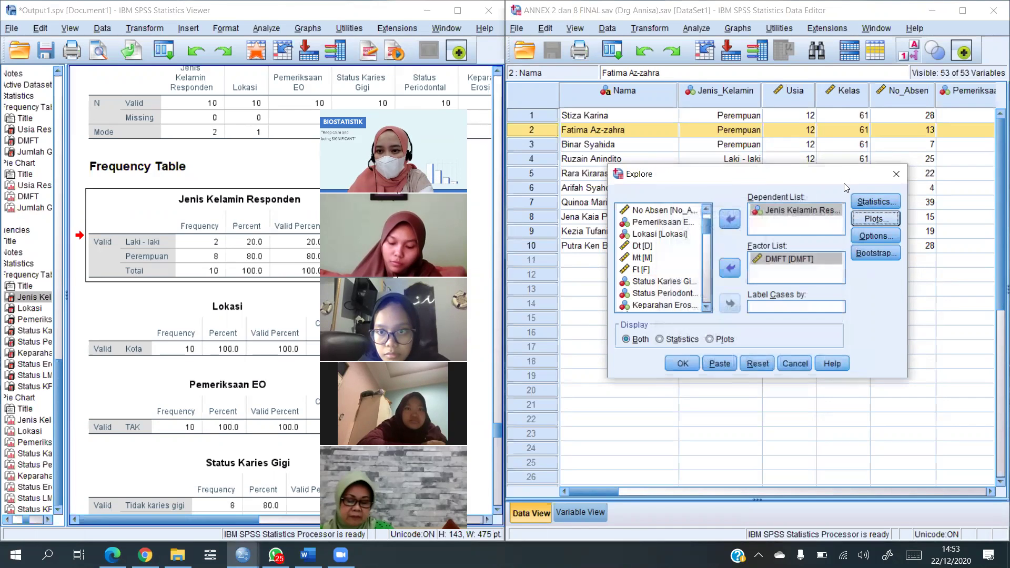
click(871, 206)
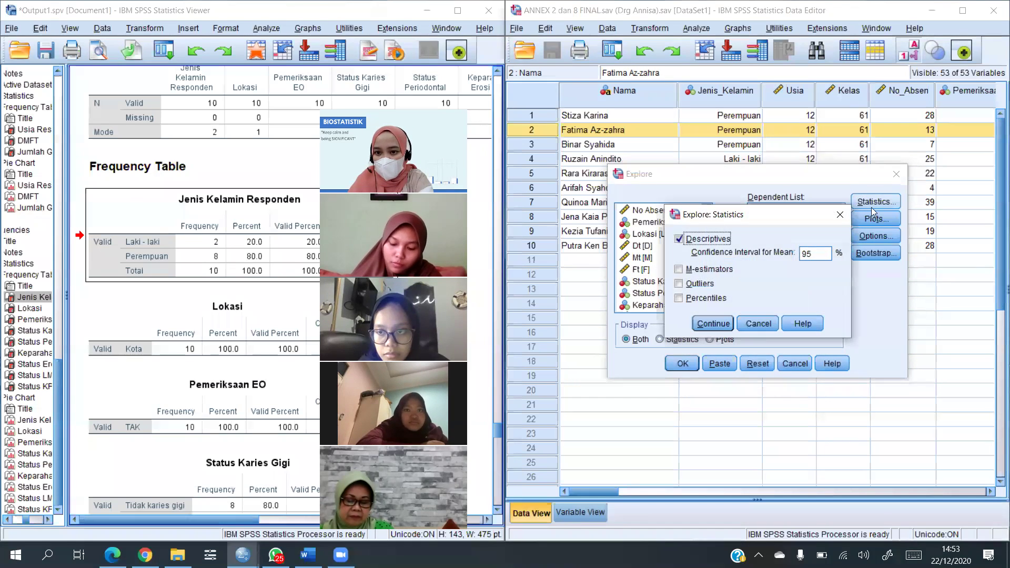
click(840, 214)
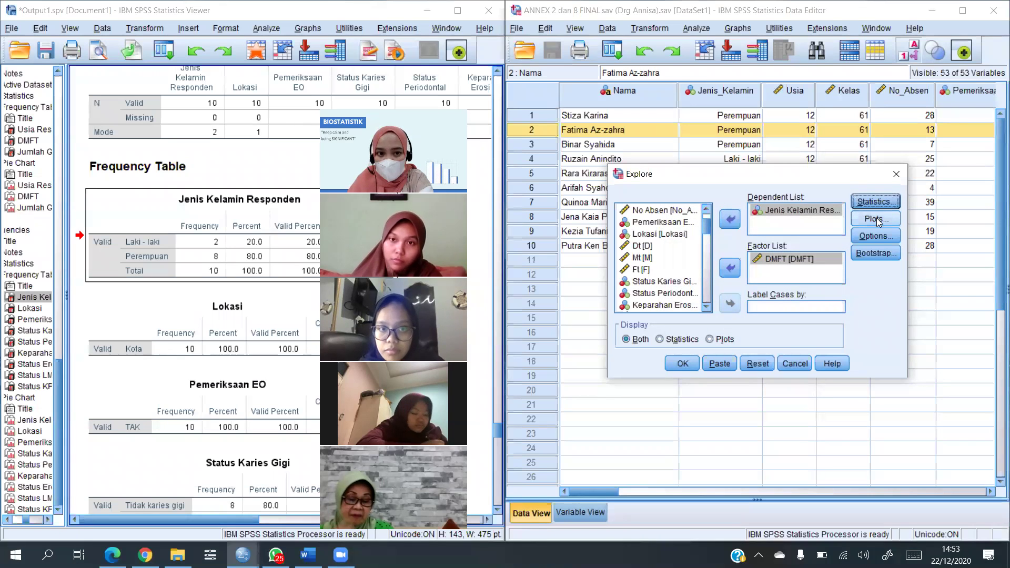
click(876, 219)
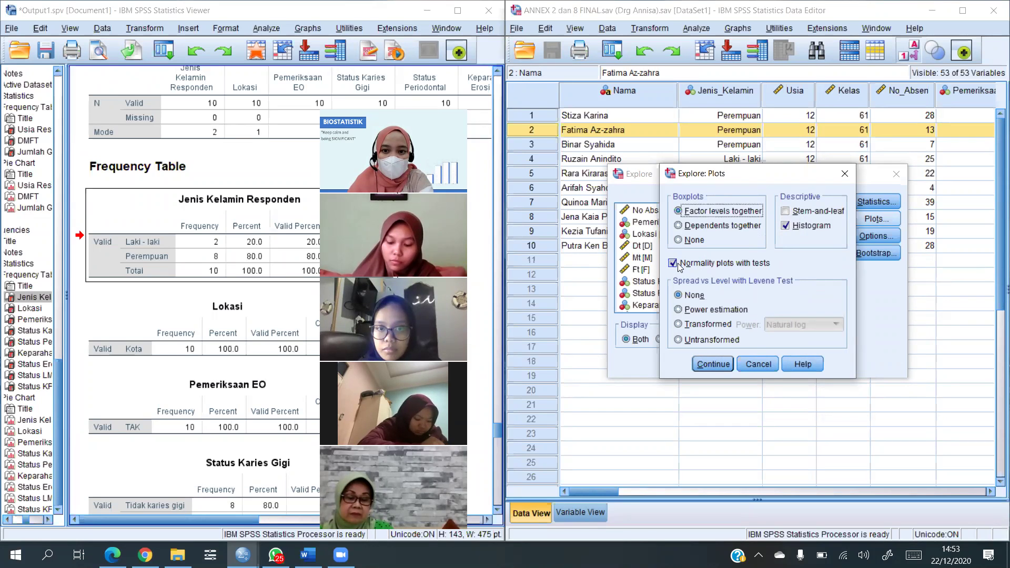
click(714, 364)
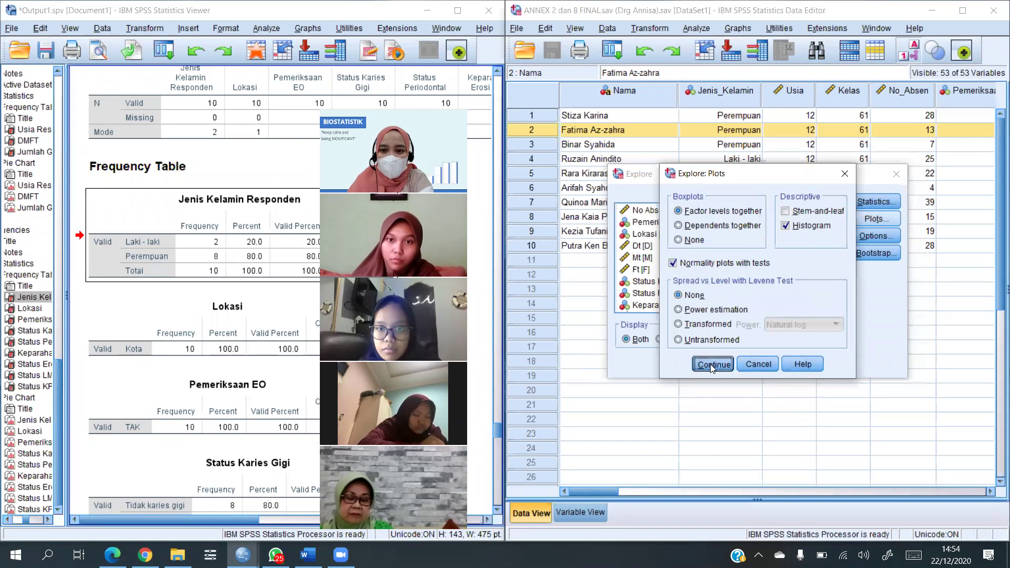
Check the missing-value and bootstrap settings, and run the Explore analysis
click(892, 237)
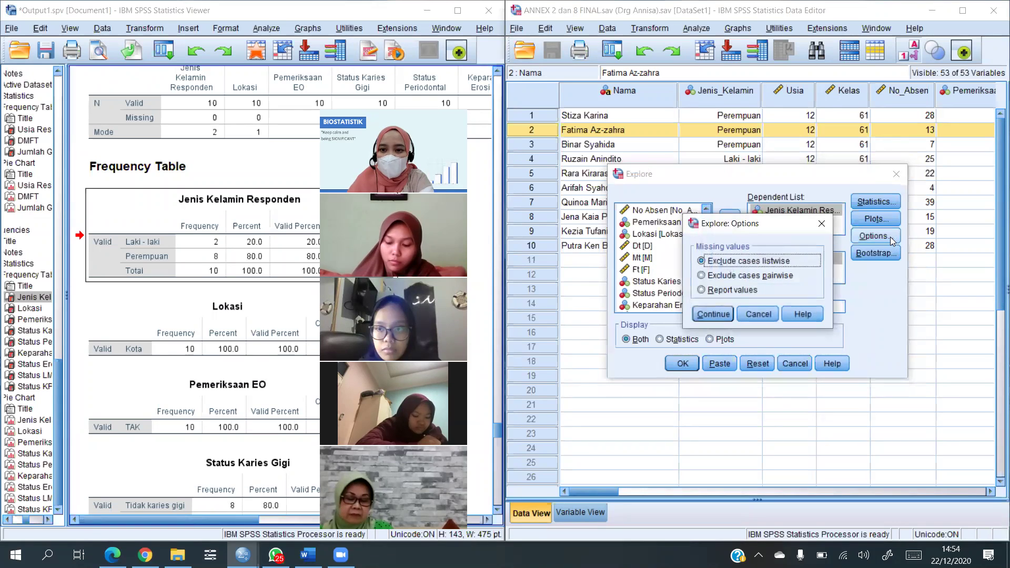
click(822, 224)
click(876, 253)
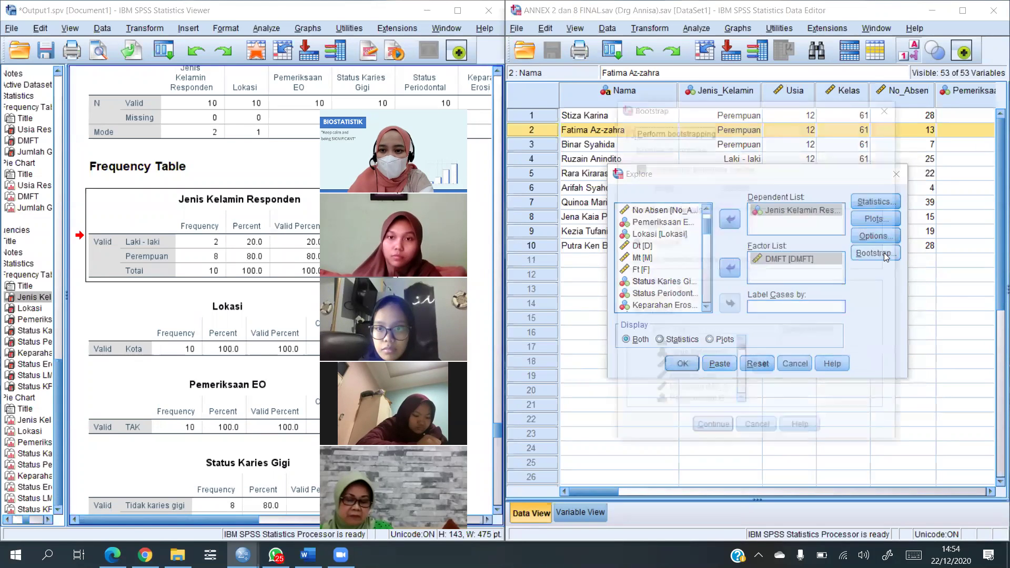
click(890, 108)
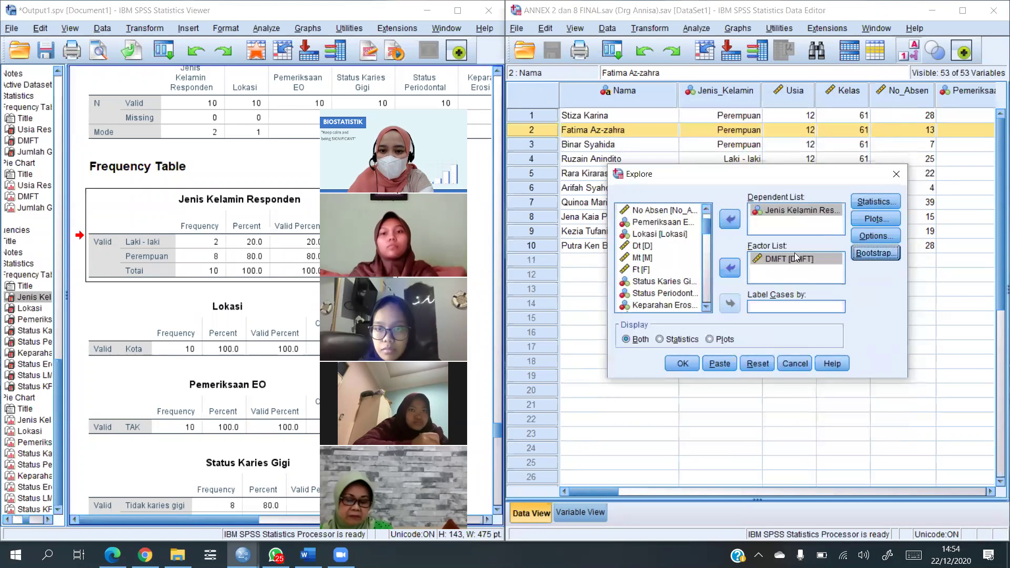
click(683, 363)
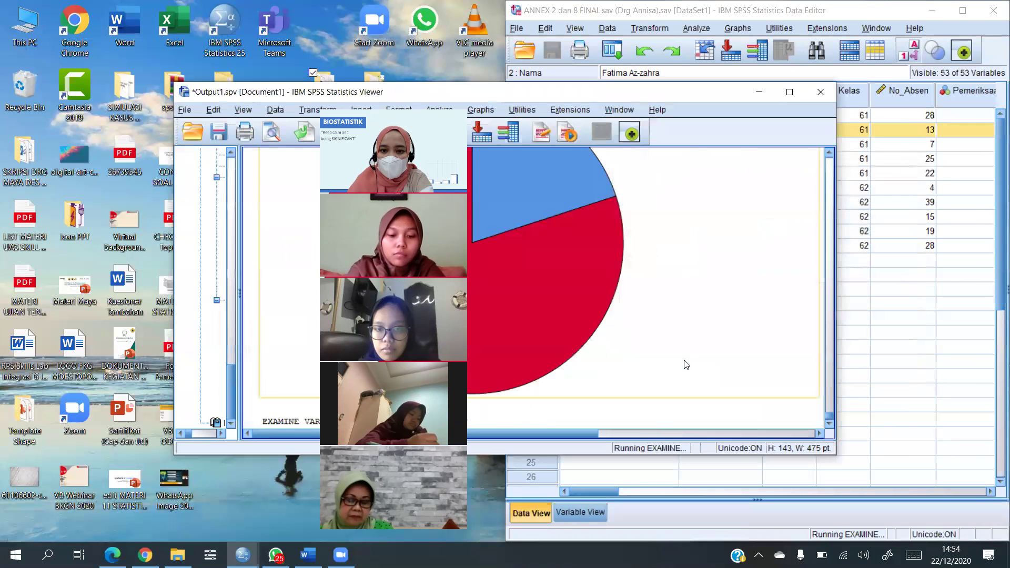
Locate the Tests of Normality results and place the Output viewer side by side with the Data Editor
scroll(700, 328, down, 15)
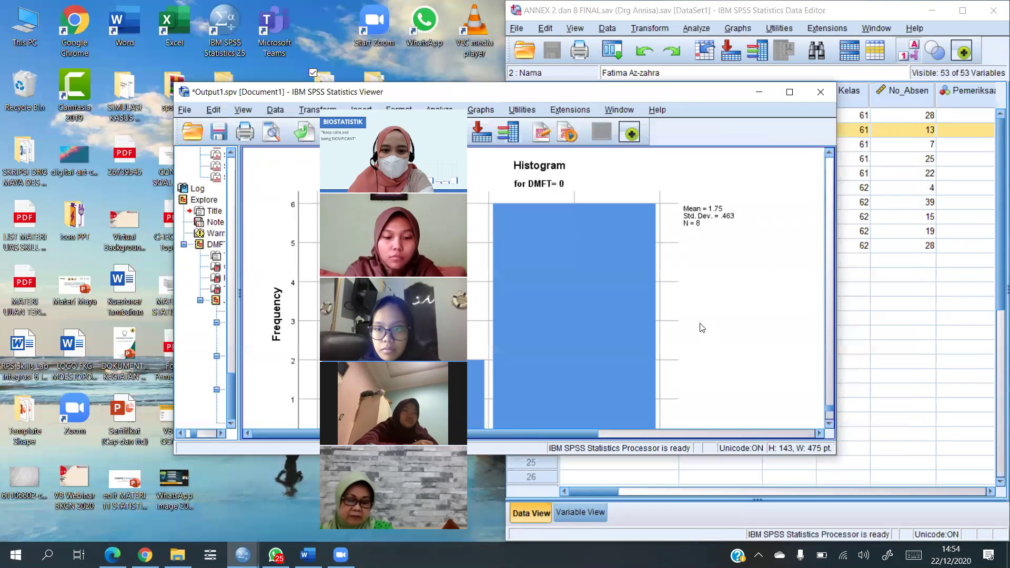
scroll(699, 327, up, 5)
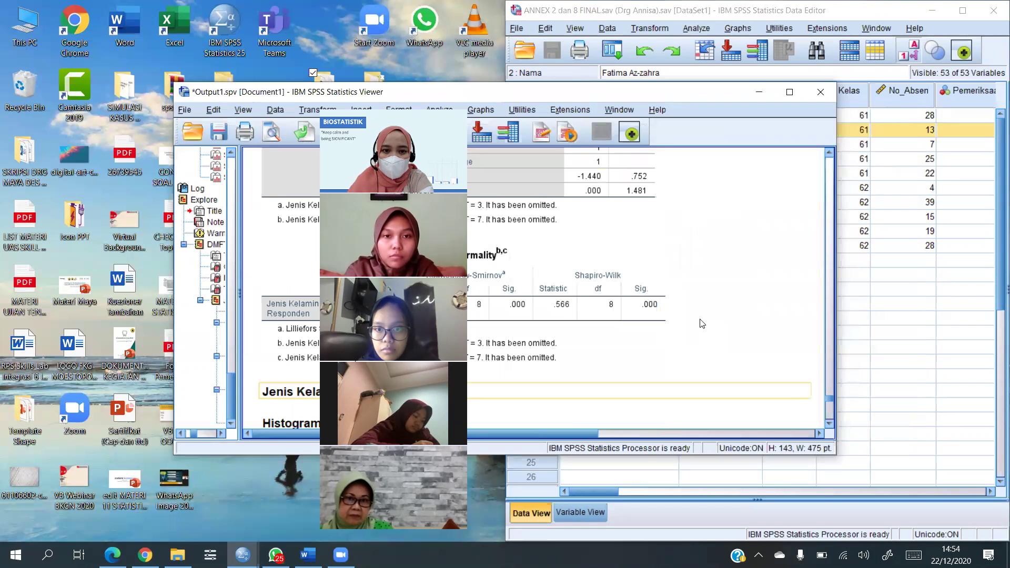
drag(696, 96, 578, 115)
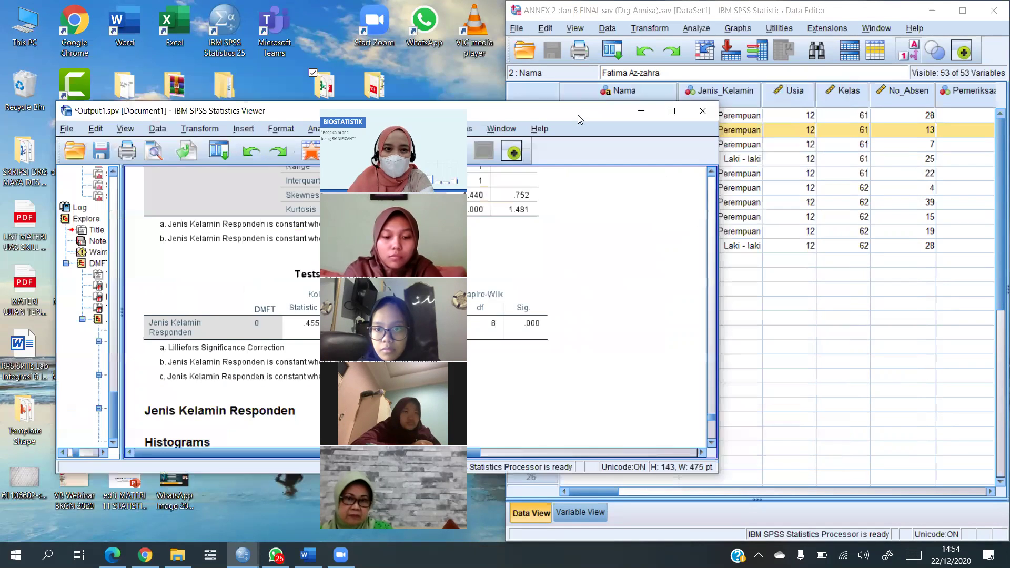
key(super+Left)
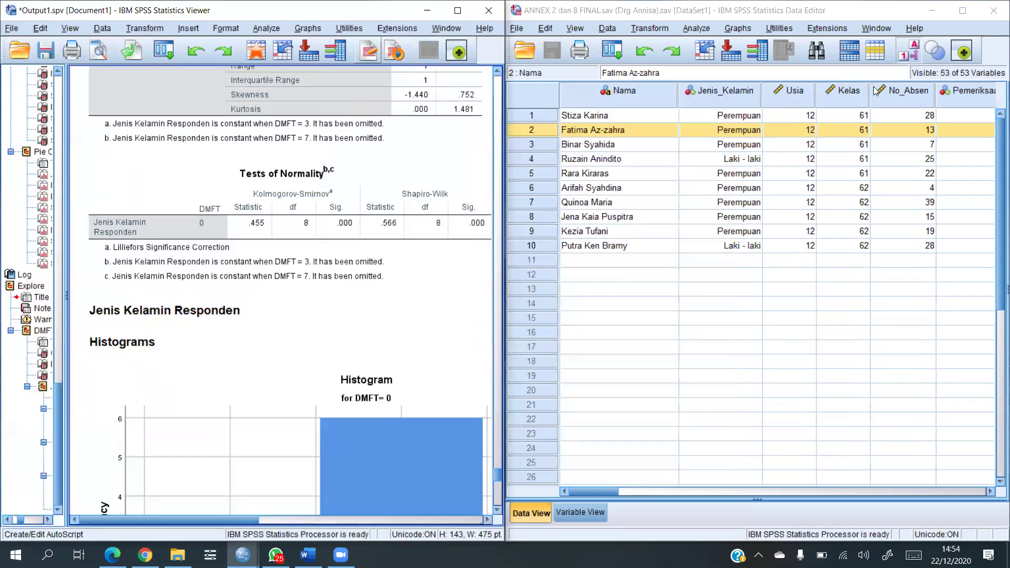
Select the Tests of Normality table in the output to examine it, and select row 10 in the dataset
click(323, 212)
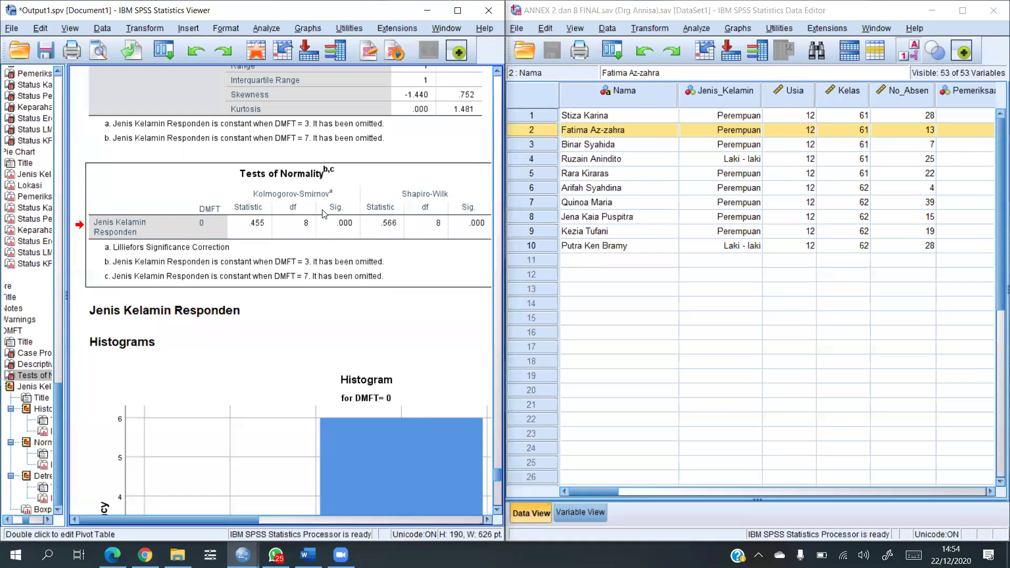
drag(189, 523, 193, 523)
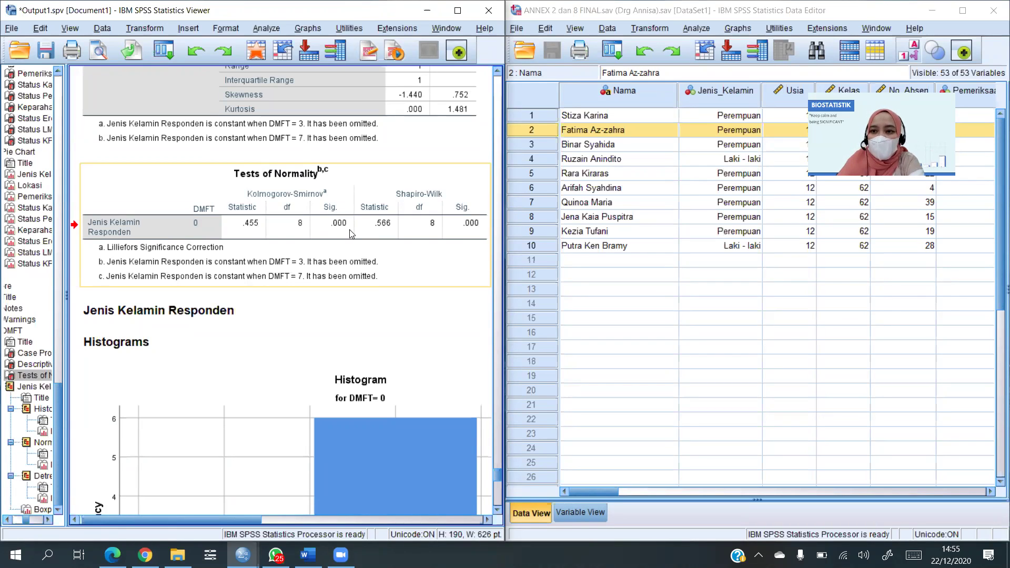
click(551, 246)
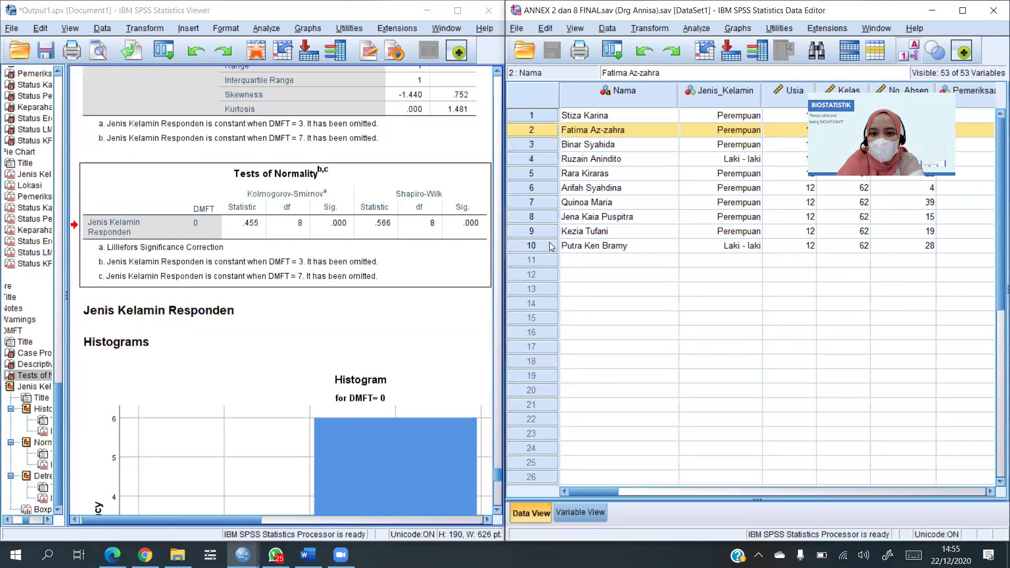
click(551, 246)
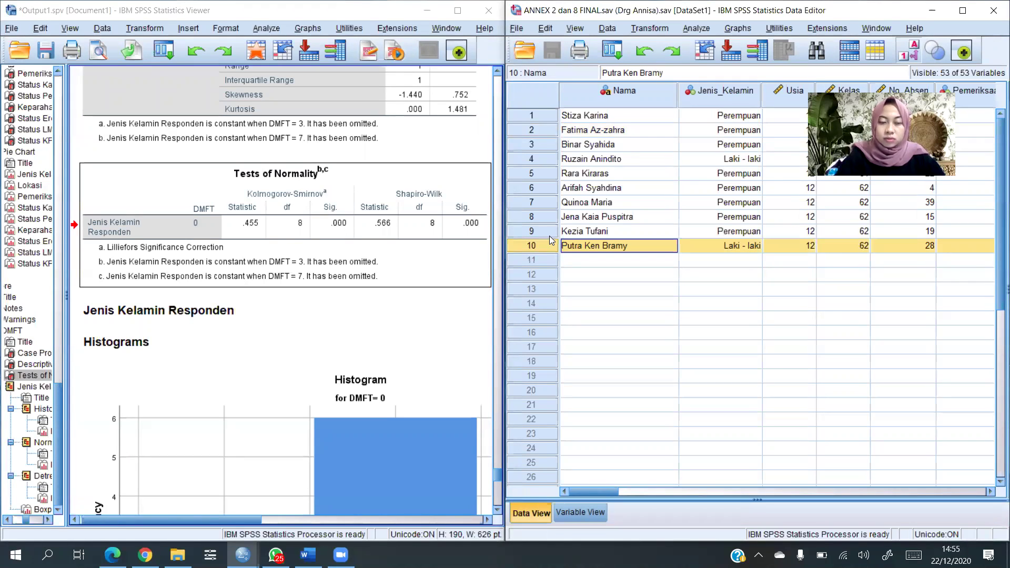
Examine the Jenis Kelamin Responden histogram, normal and detrended Q-Q plots, and the boxplot by DMFT in the Explore output
click(400, 192)
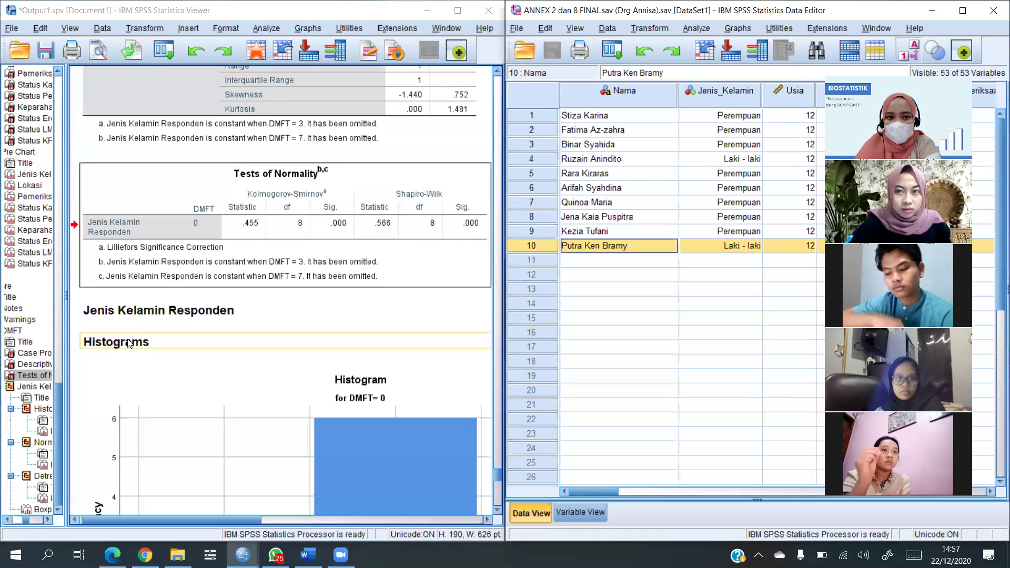
scroll(303, 328, down, 2)
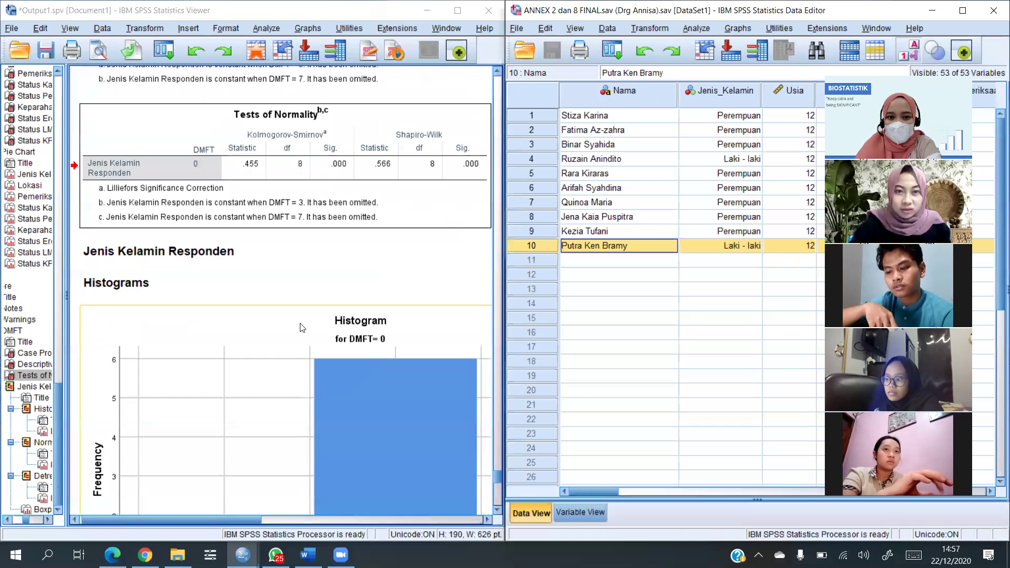
scroll(303, 326, down, 15)
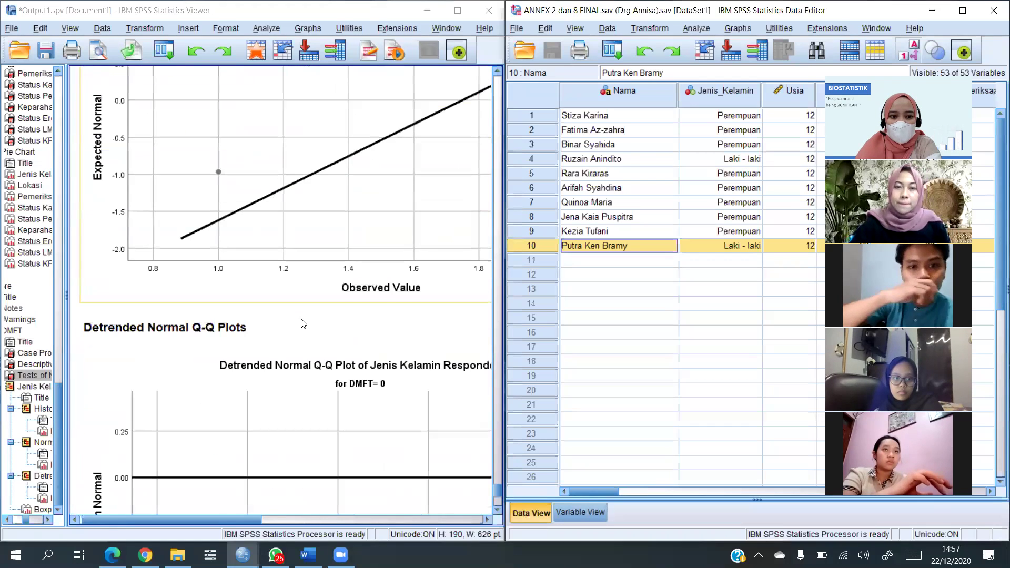
scroll(303, 323, down, 8)
scroll(303, 324, up, 12)
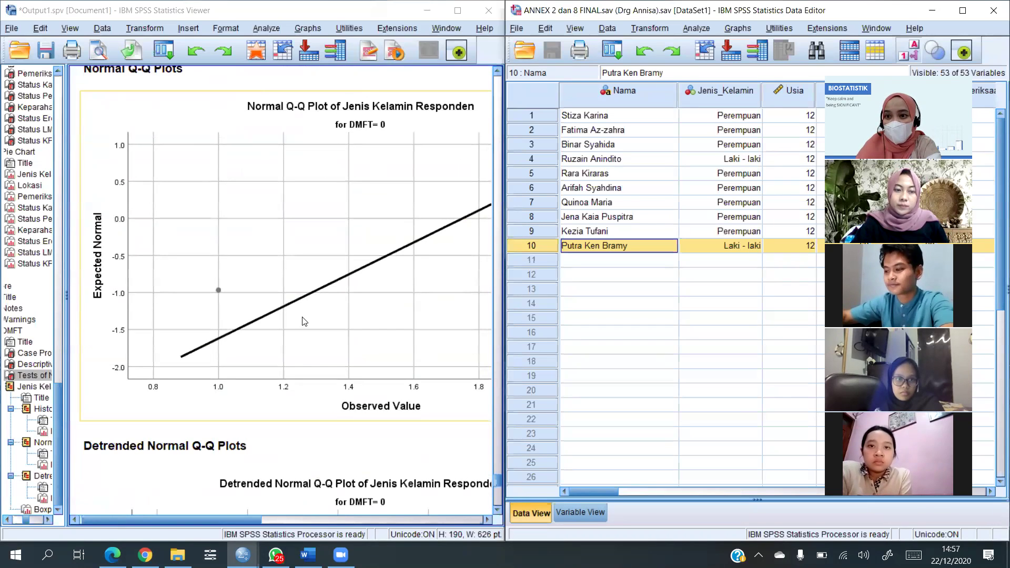
scroll(305, 320, down, 2)
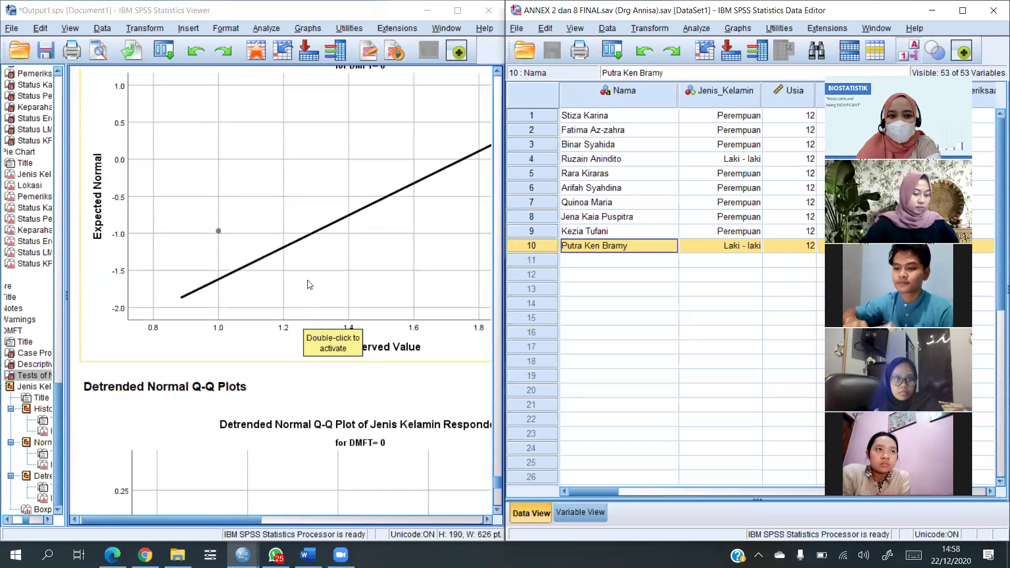
scroll(326, 231, down, 6)
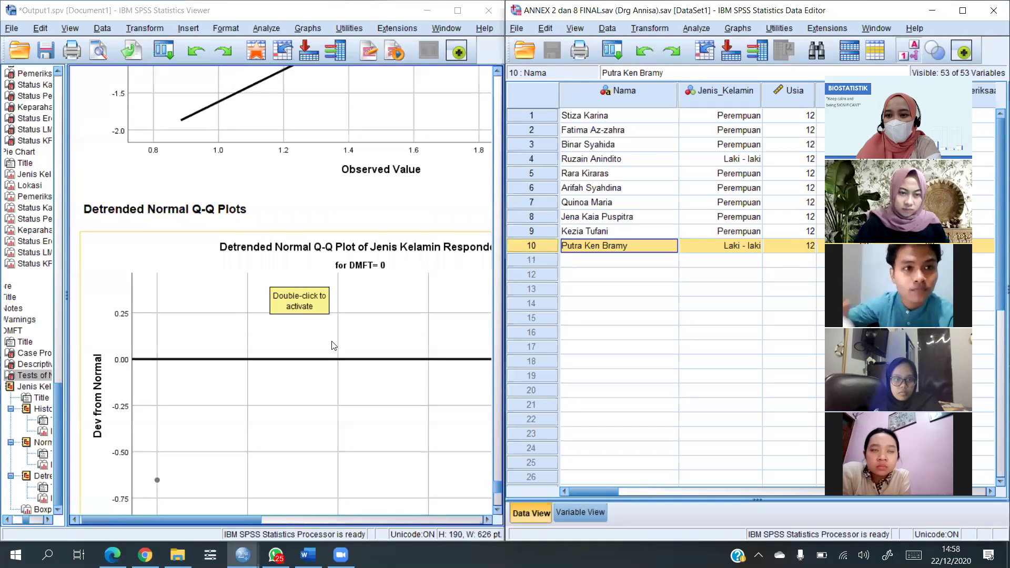
scroll(333, 348, up, 10)
scroll(331, 339, down, 20)
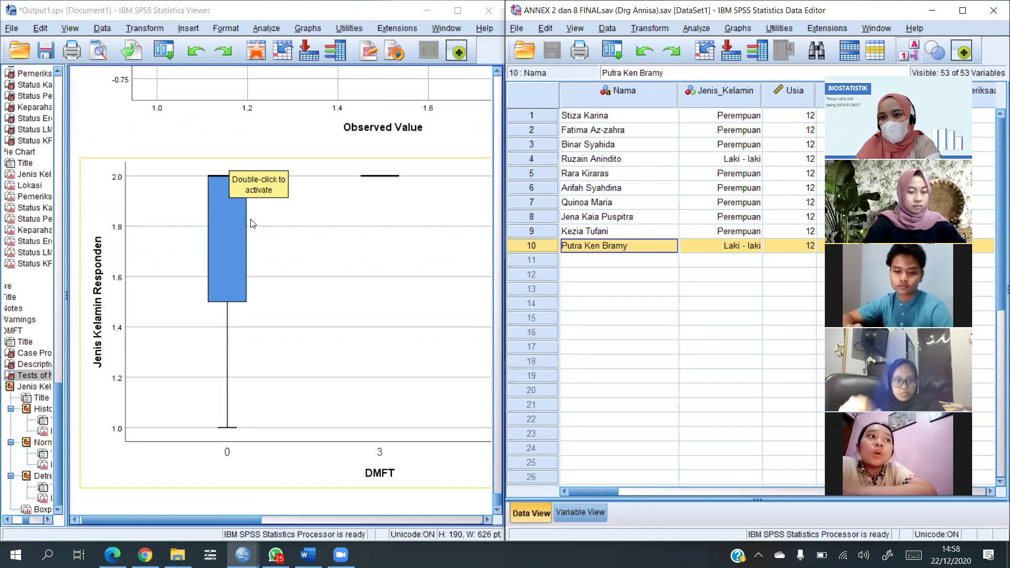
scroll(251, 223, up, 10)
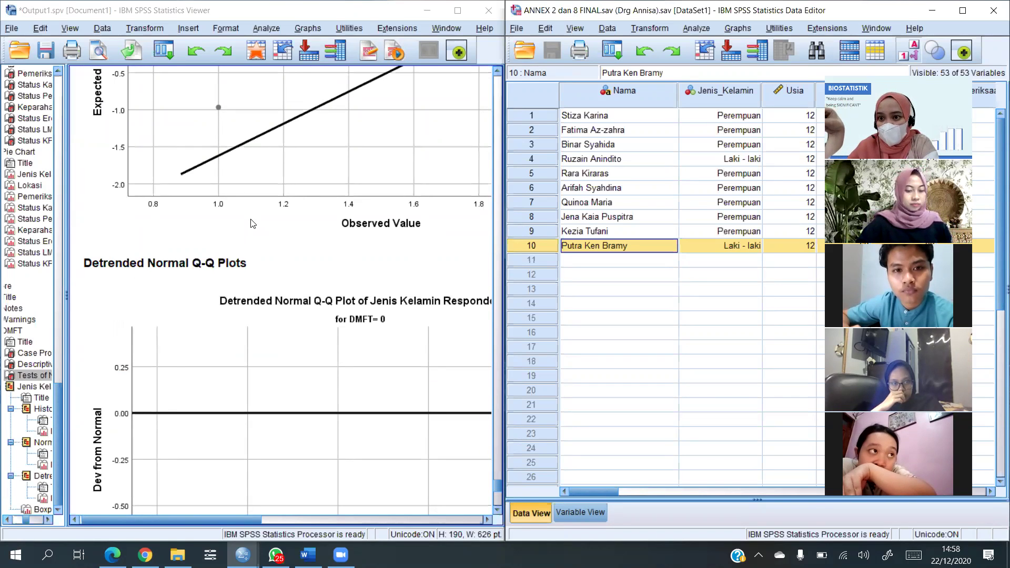
scroll(314, 285, up, 1)
scroll(315, 282, up, 3)
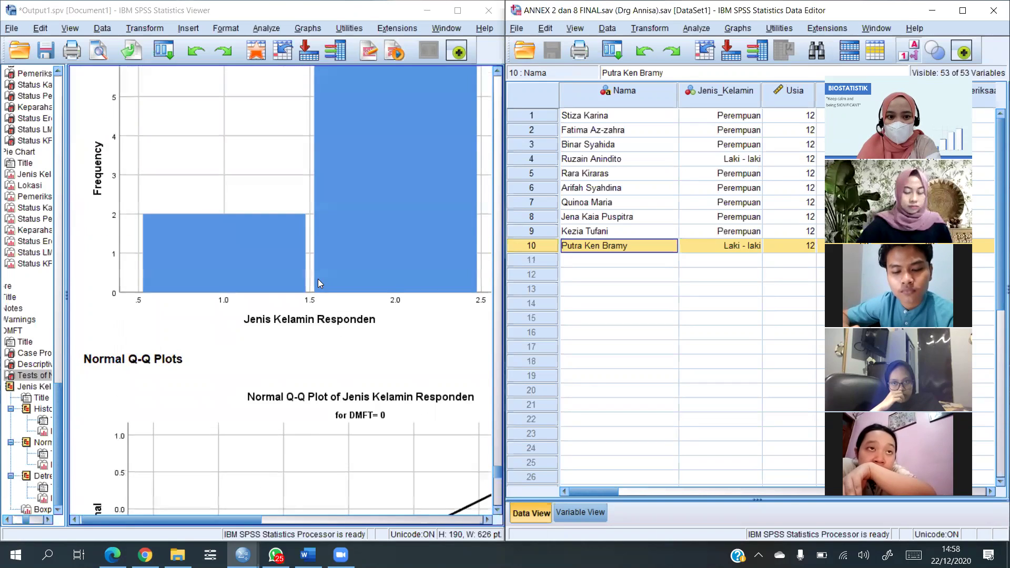
Open the legacy nonparametric test for two independent samples and clear DMFT and Jenis_Kelamin(1 2) from its variable fields
scroll(318, 279, up, 3)
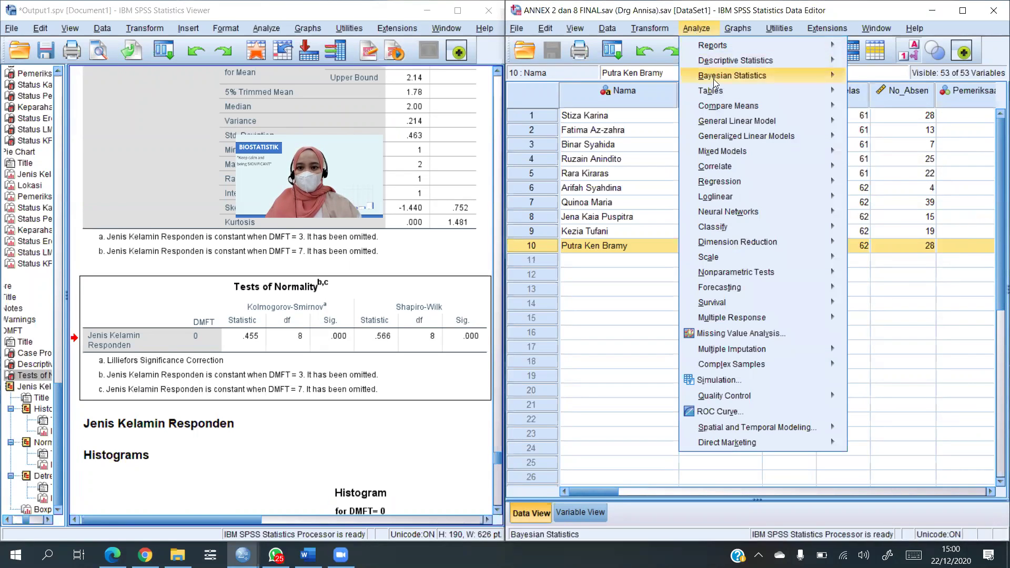
mouse_move(745, 278)
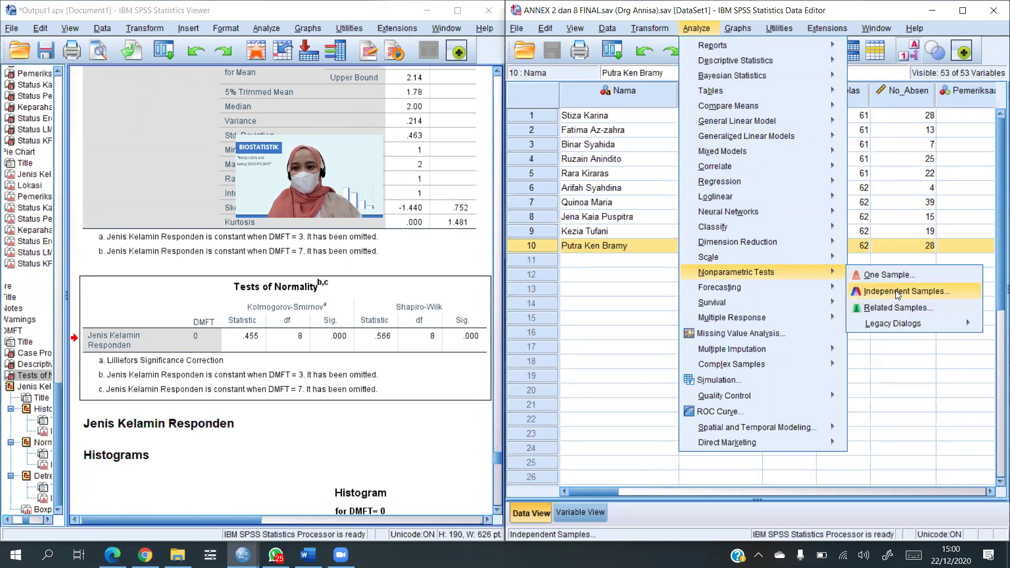
mouse_move(908, 324)
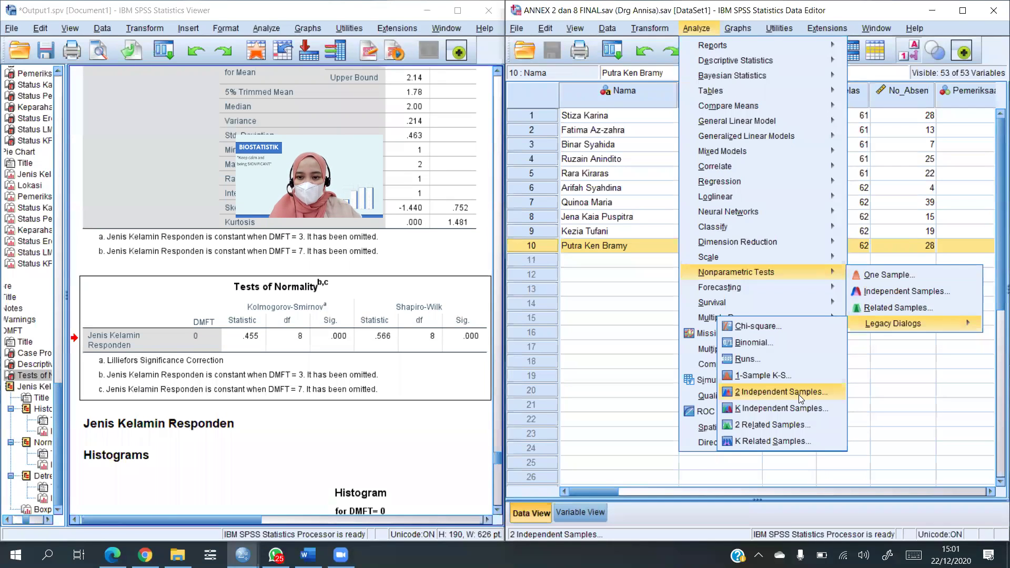
click(798, 394)
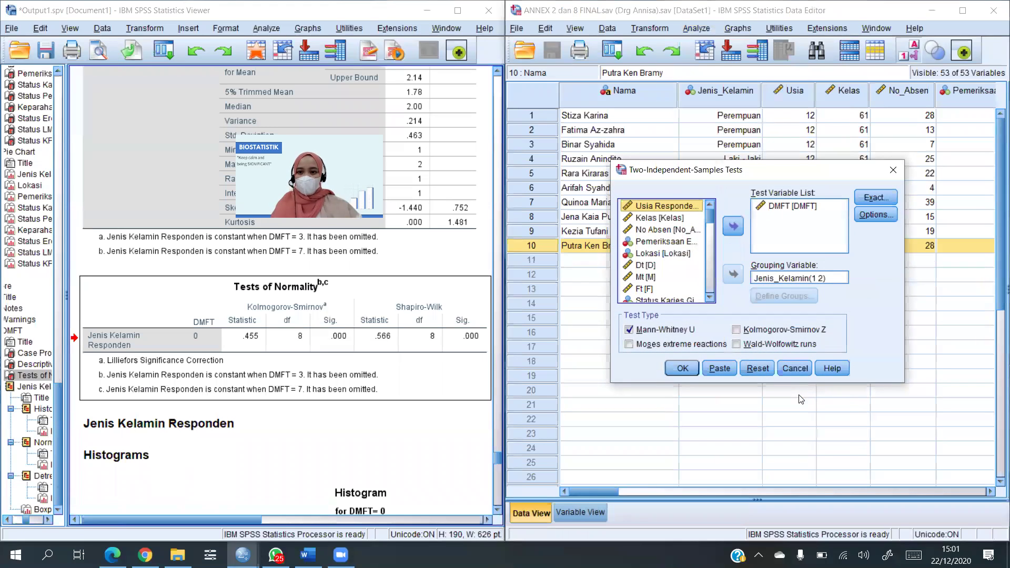
click(791, 207)
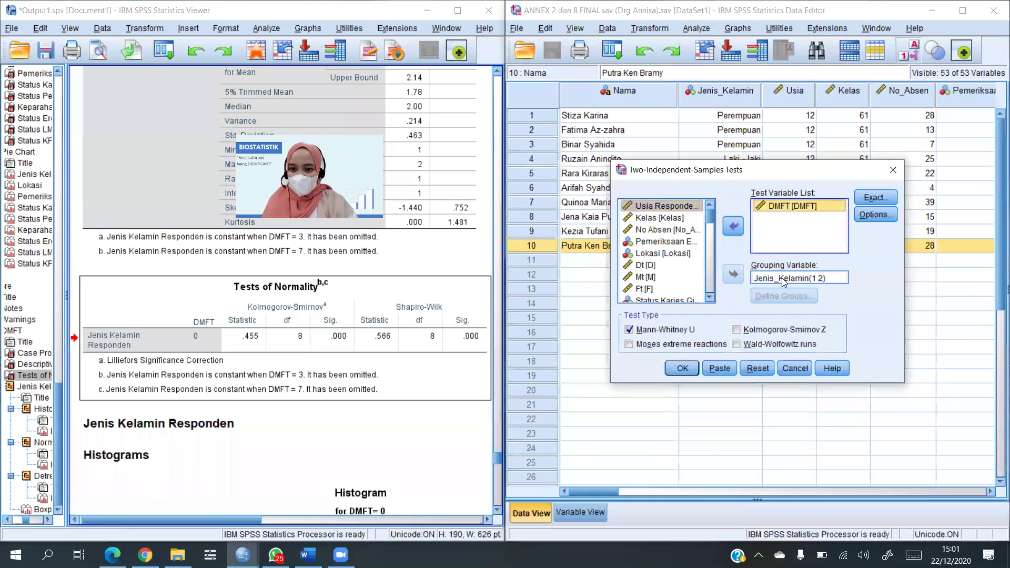
click(733, 226)
click(792, 279)
click(733, 274)
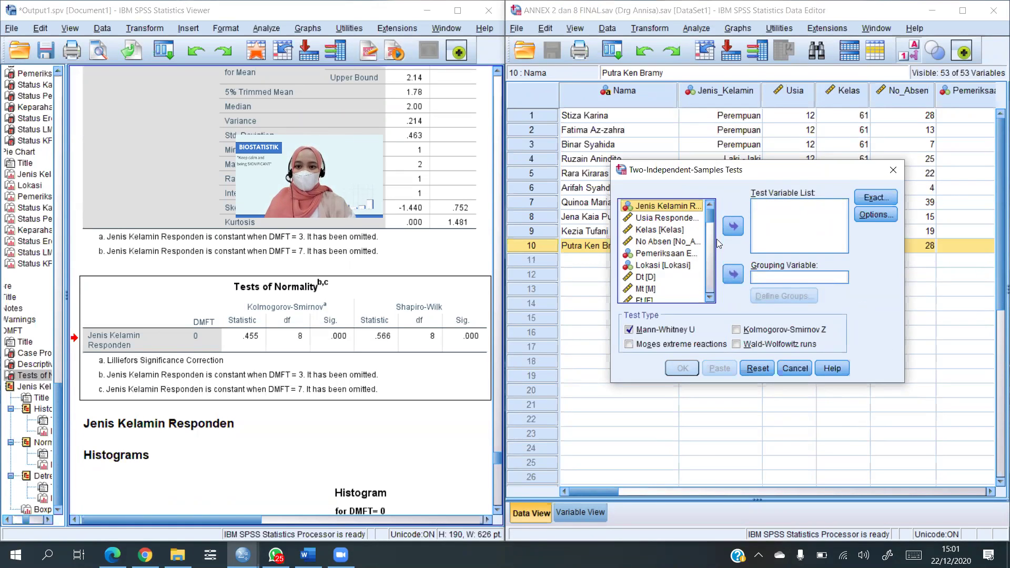
Assign DMFT as the test variable and Jenis Kelamin as the grouping variable of the two-independent-samples test
drag(711, 218, 710, 223)
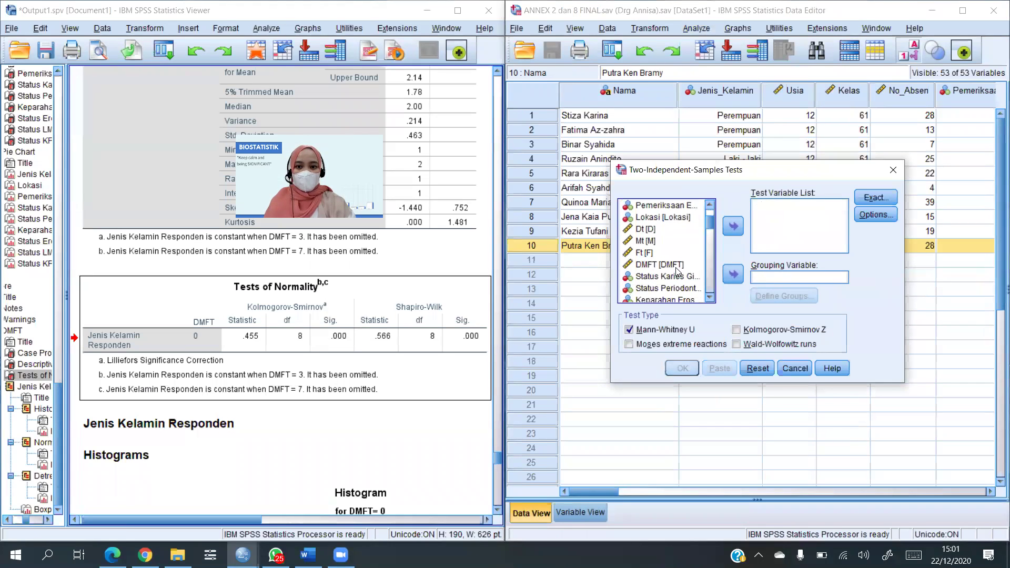
click(677, 265)
click(734, 226)
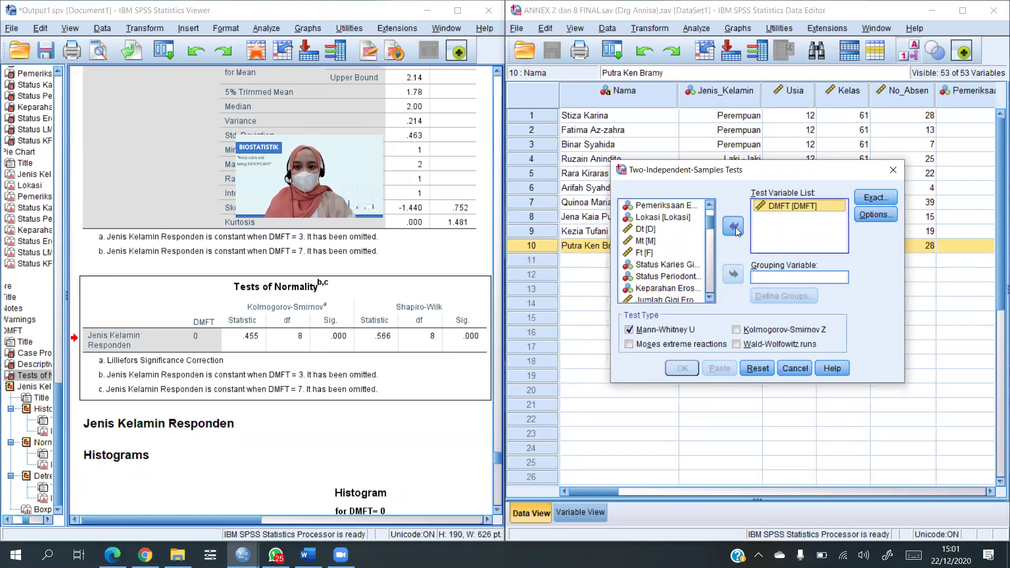
scroll(688, 258, up, 2)
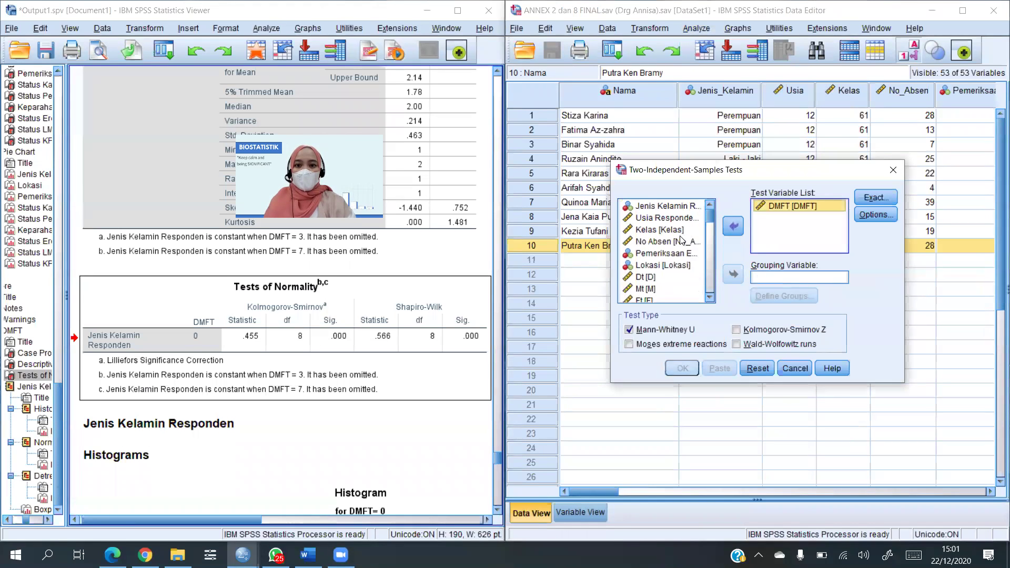
click(689, 207)
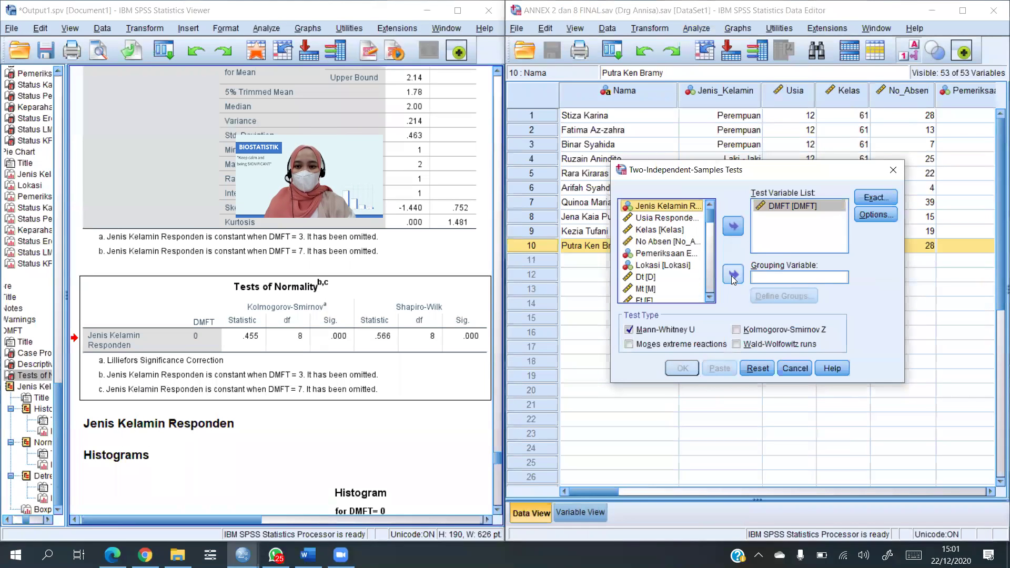
click(732, 276)
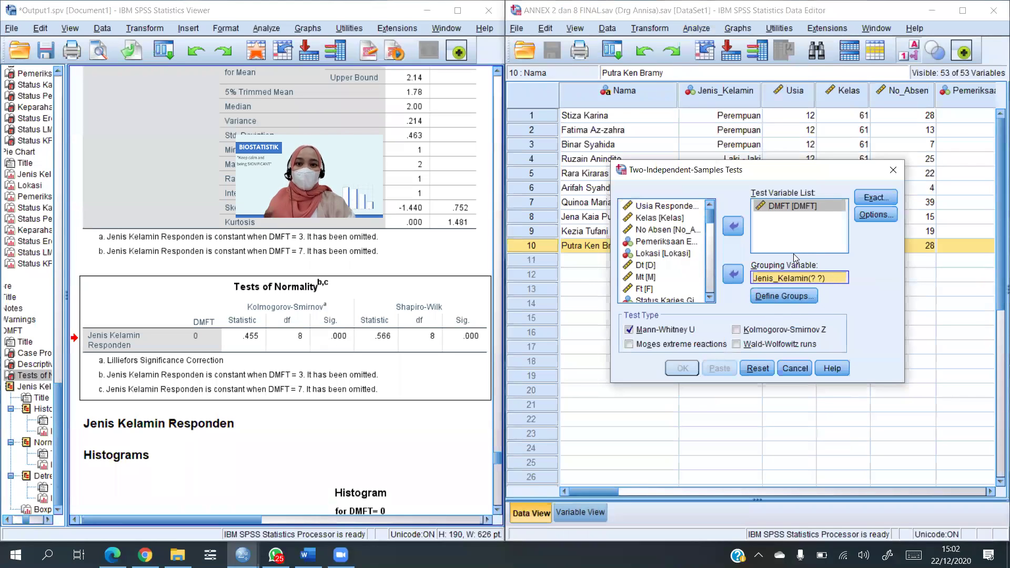
Define the Jenis_Kelamin groups with value 1 for Group 1 and value 2 for Group 2
click(788, 296)
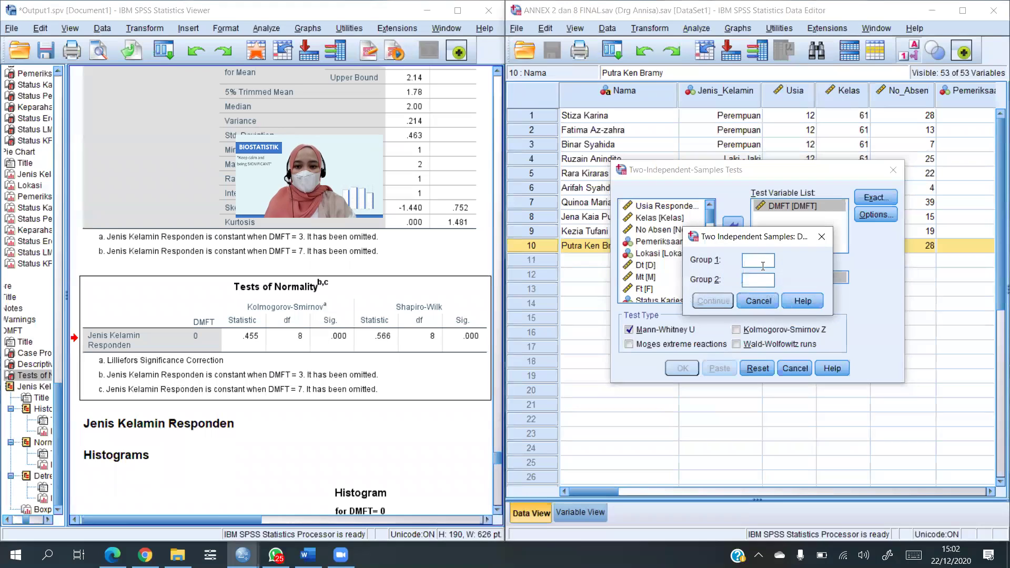
text(1)
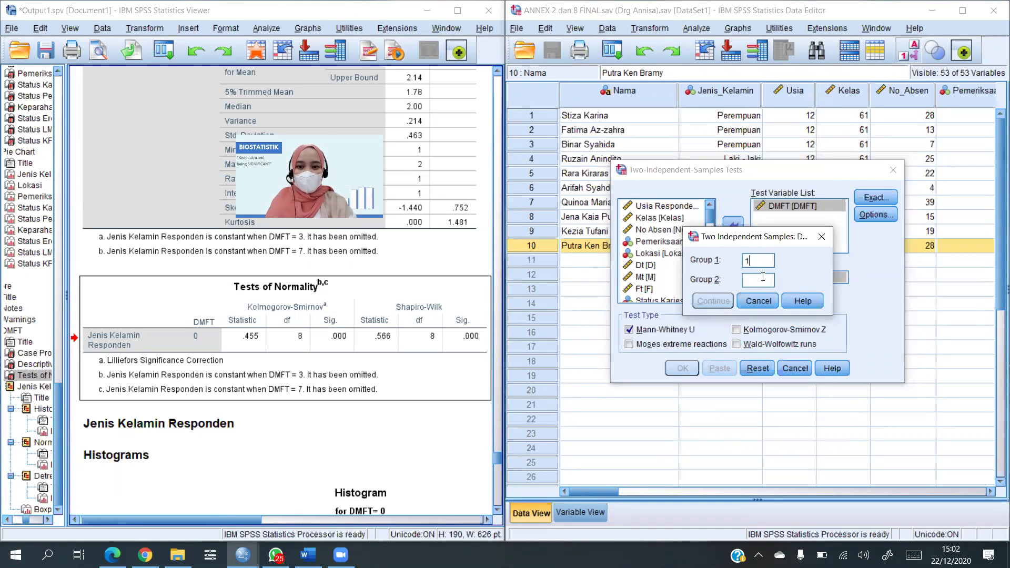
click(766, 280)
text(2)
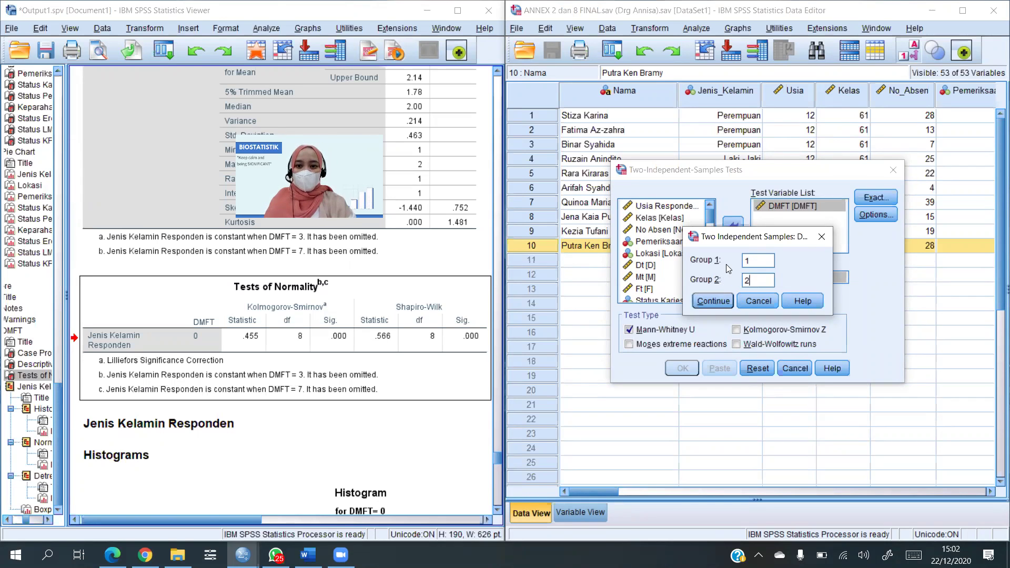
click(709, 304)
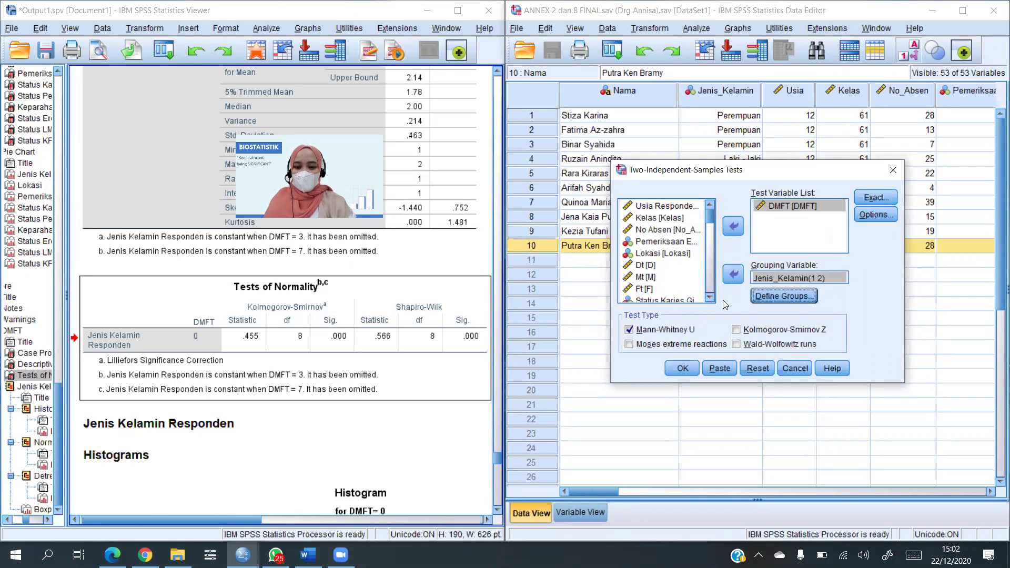
Run the test with Mann-Whitney U as the test type, and place the Output viewer beside the Data Editor
click(629, 332)
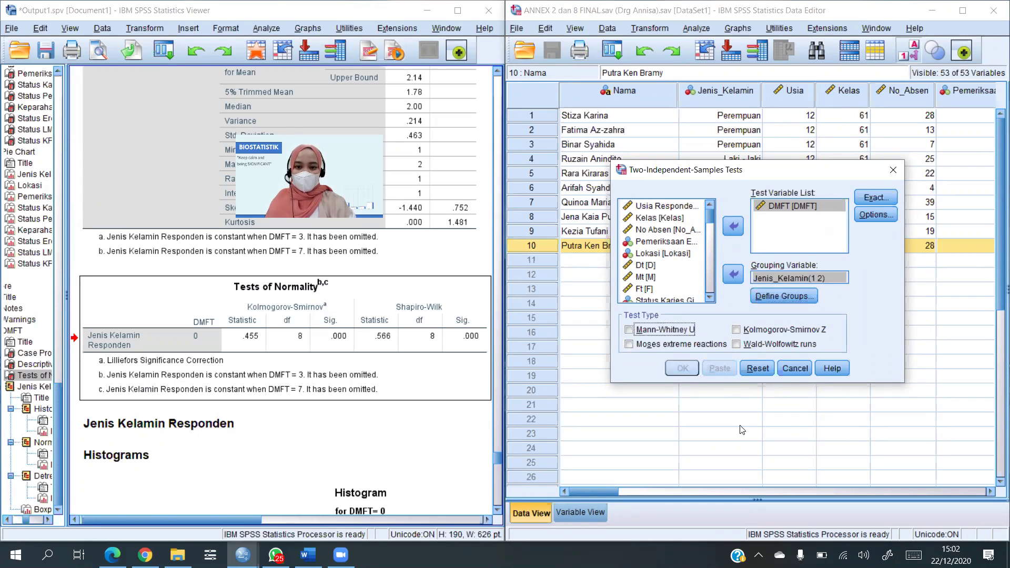
click(629, 331)
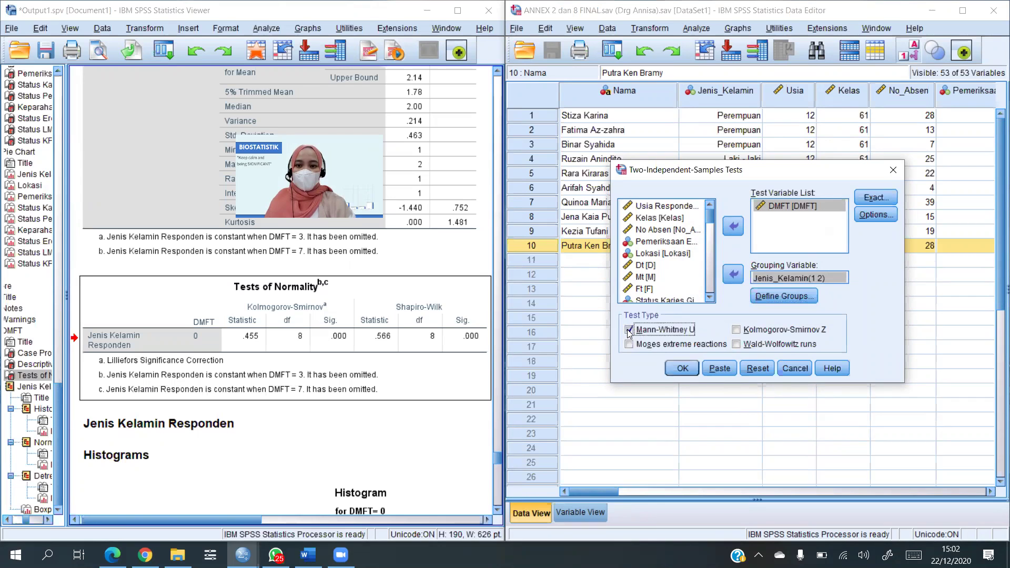
click(683, 368)
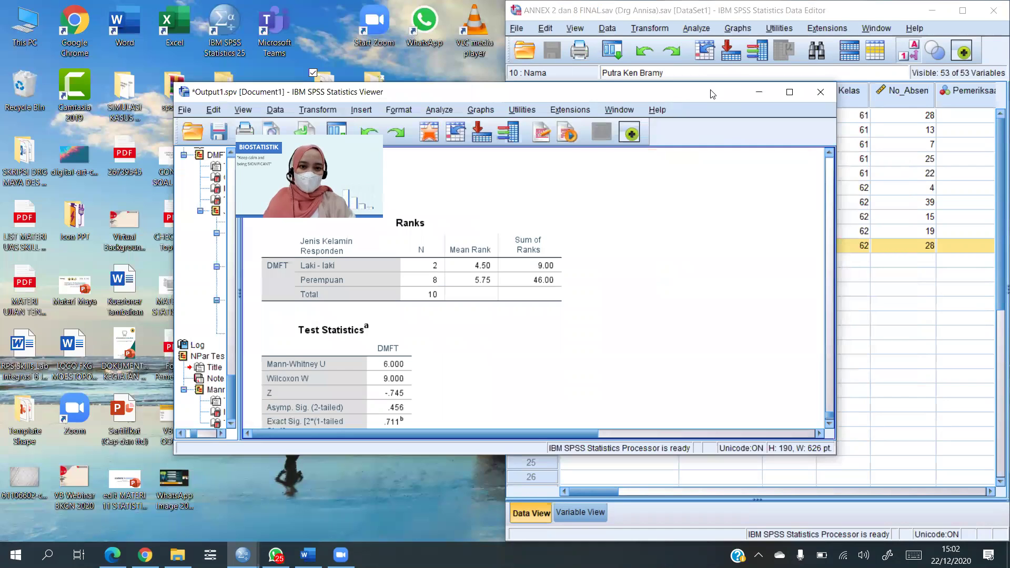
drag(713, 94, 0, 105)
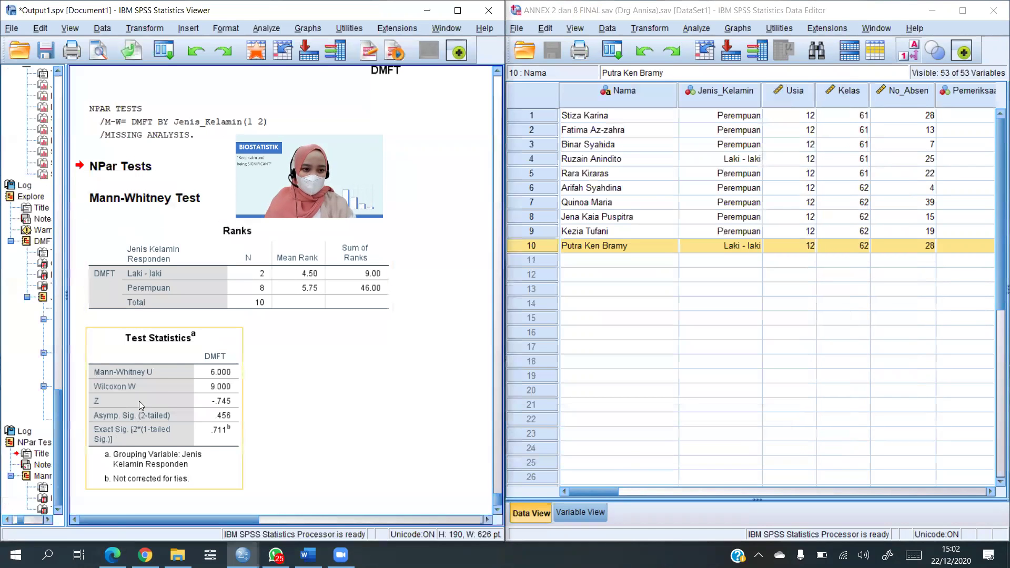
Copy the Mann-Whitney Test Statistics table from the output
click(148, 388)
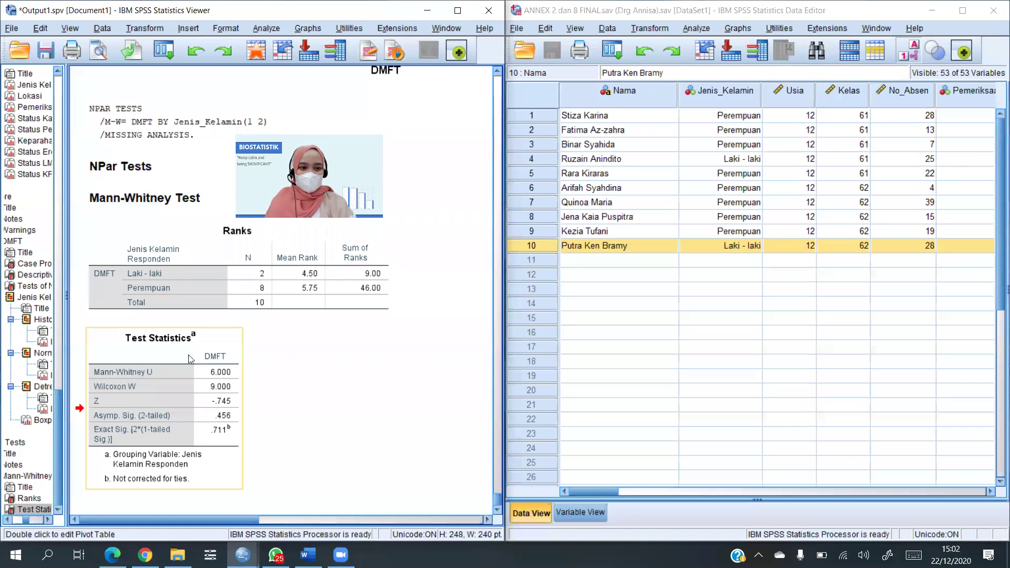
right_click(142, 388)
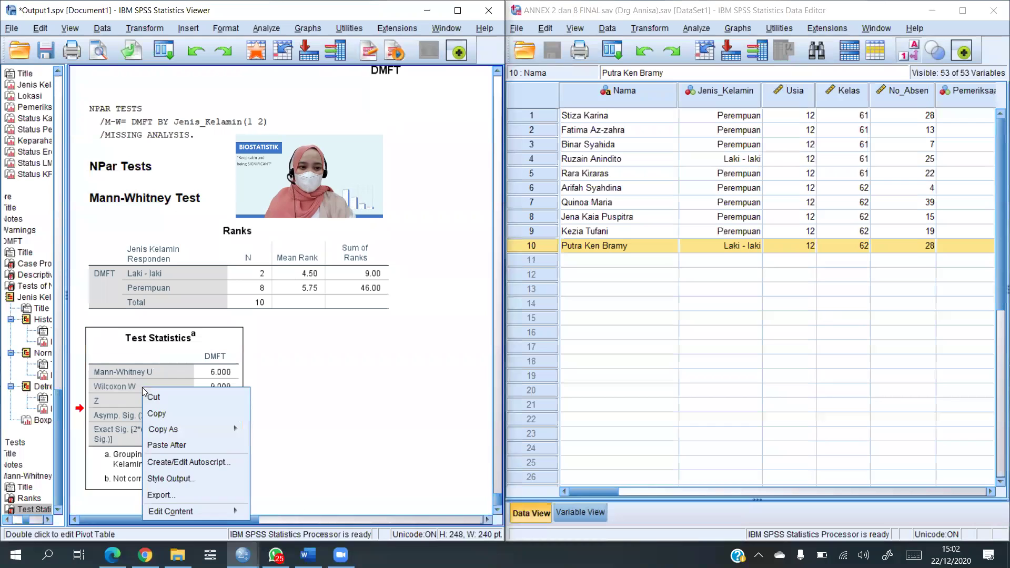
click(165, 414)
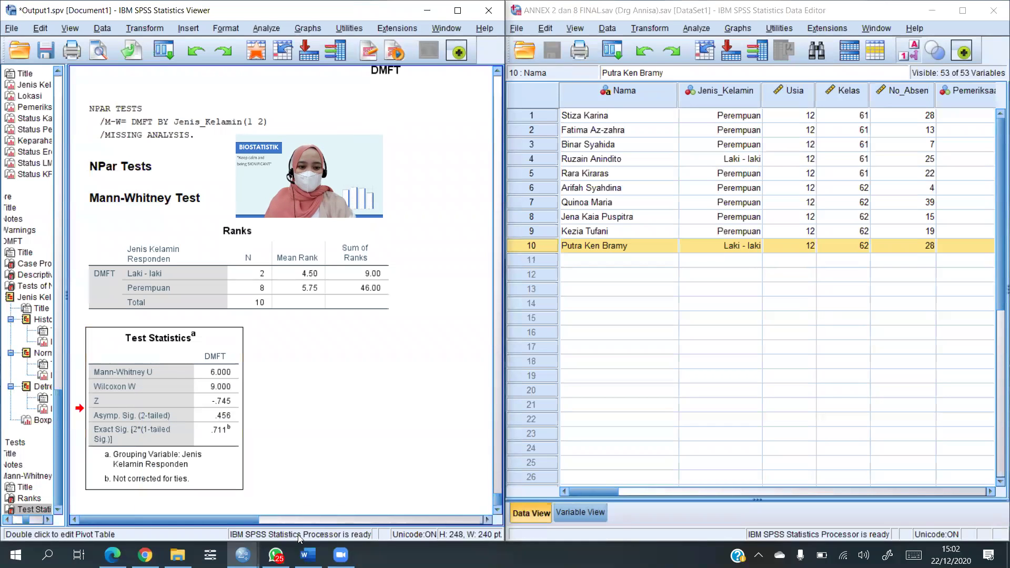
Switch to TABEL.pdf in Edge and locate the Mann-Whitney output and DMF-T difference table on page 10
click(112, 555)
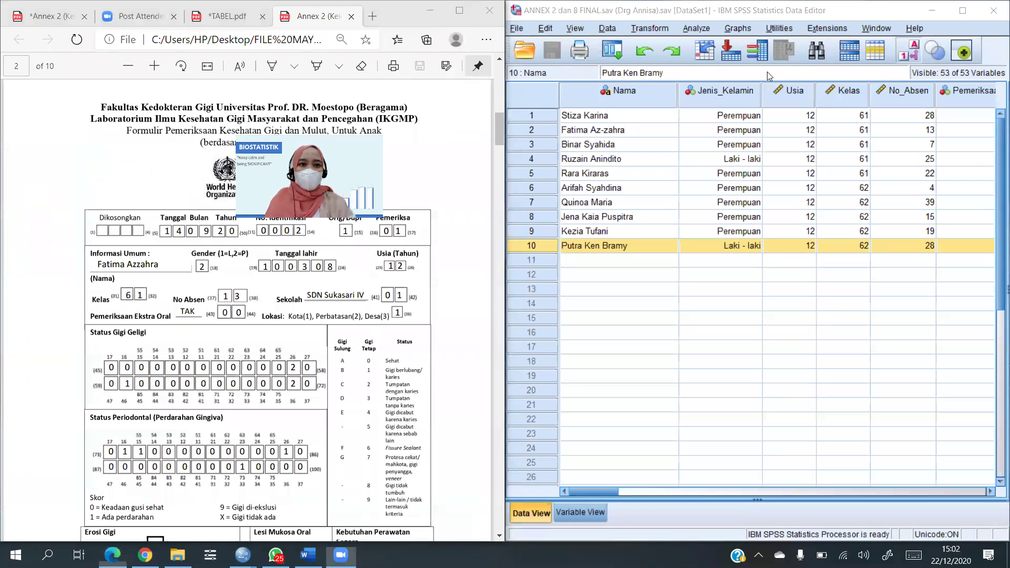
click(233, 19)
scroll(201, 417, down, 15)
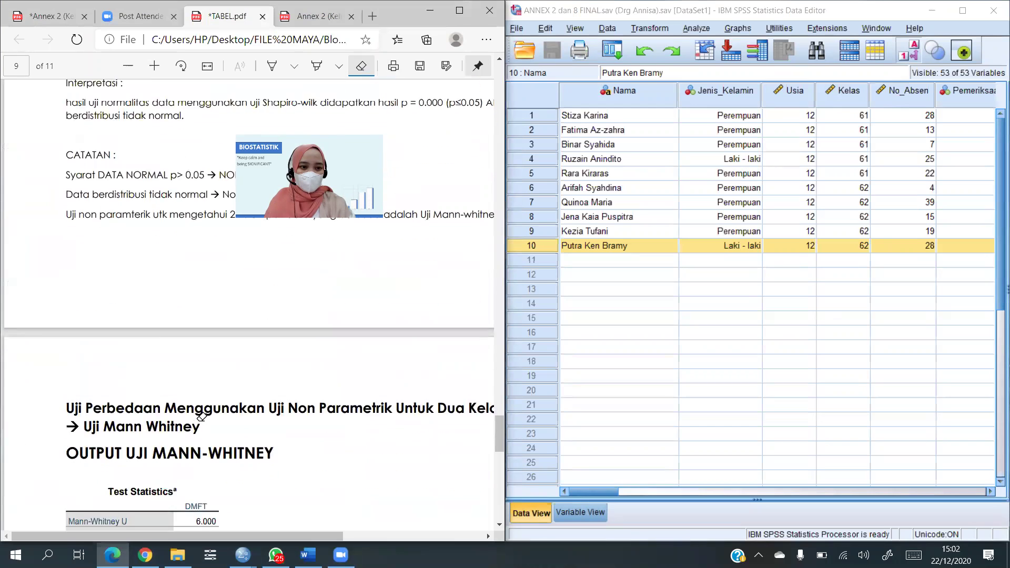
scroll(201, 416, up, 2)
scroll(273, 295, down, 2)
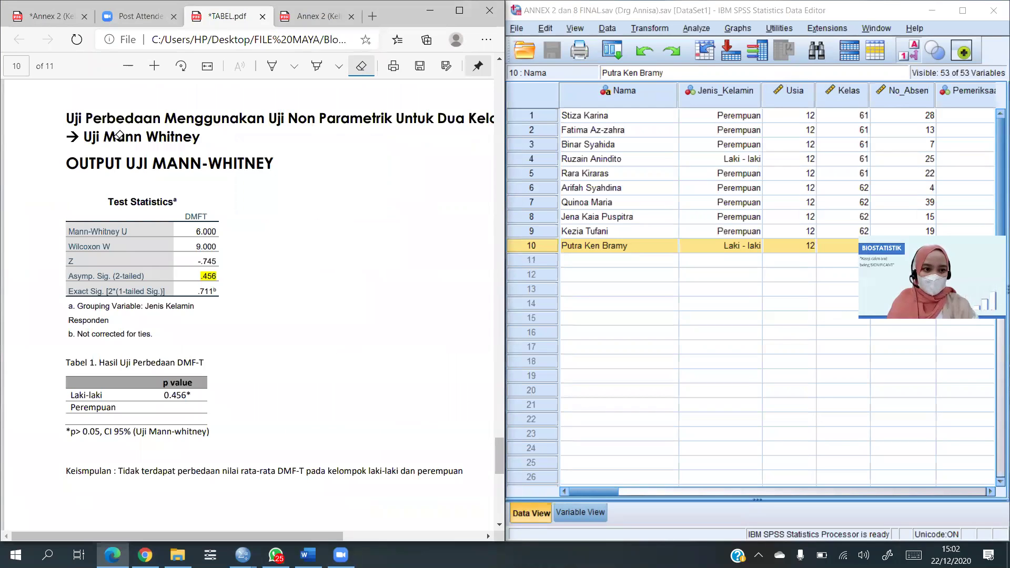
With a red pen, draw check marks beside the Test Statistics table and its .456 value, plus an arrow from .456 down to Table 1's p value
click(294, 67)
click(178, 146)
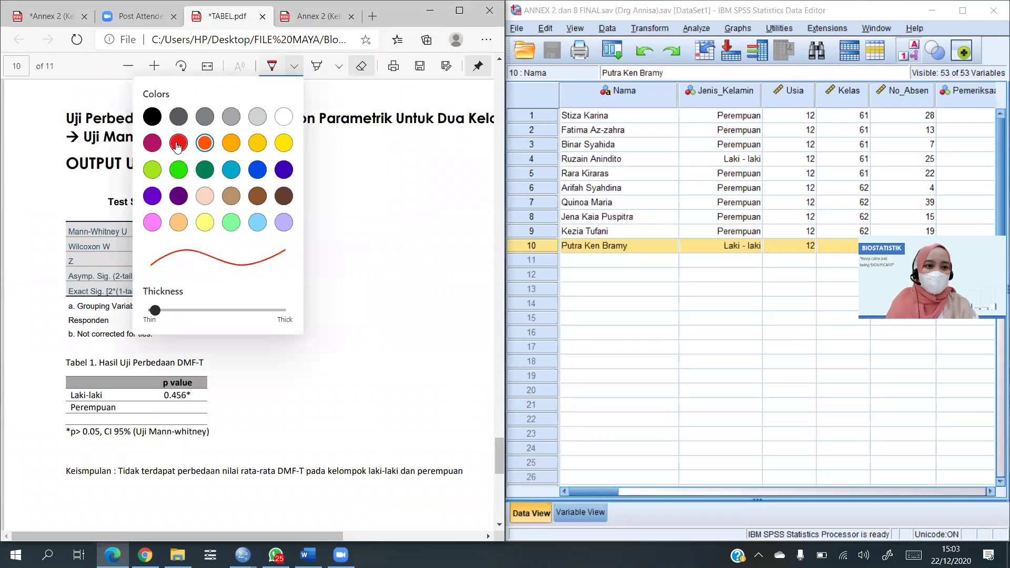
click(350, 257)
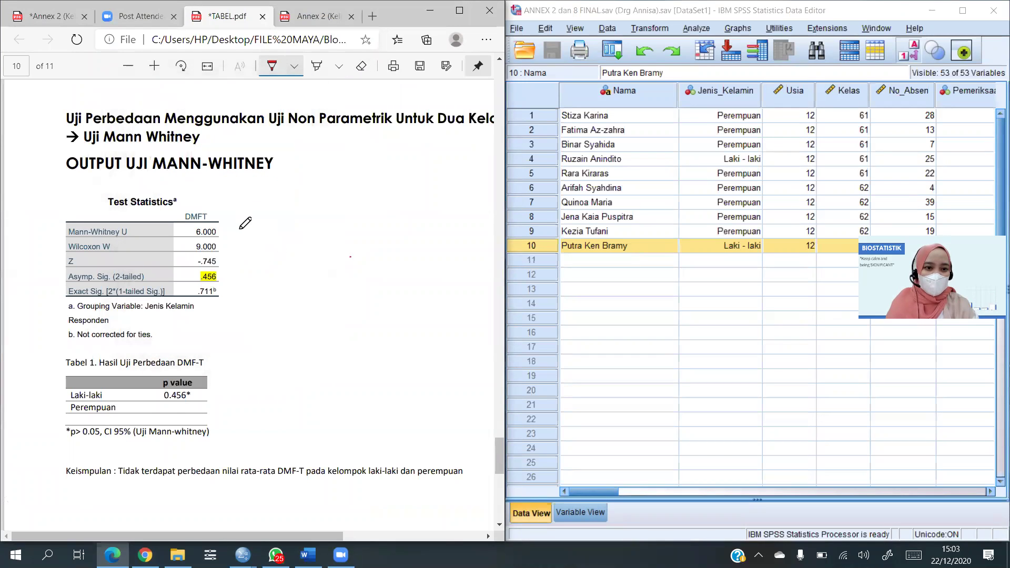
mouse_move(246, 223)
mouse_down()
mouse_move(268, 298)
mouse_move(343, 182)
mouse_up()
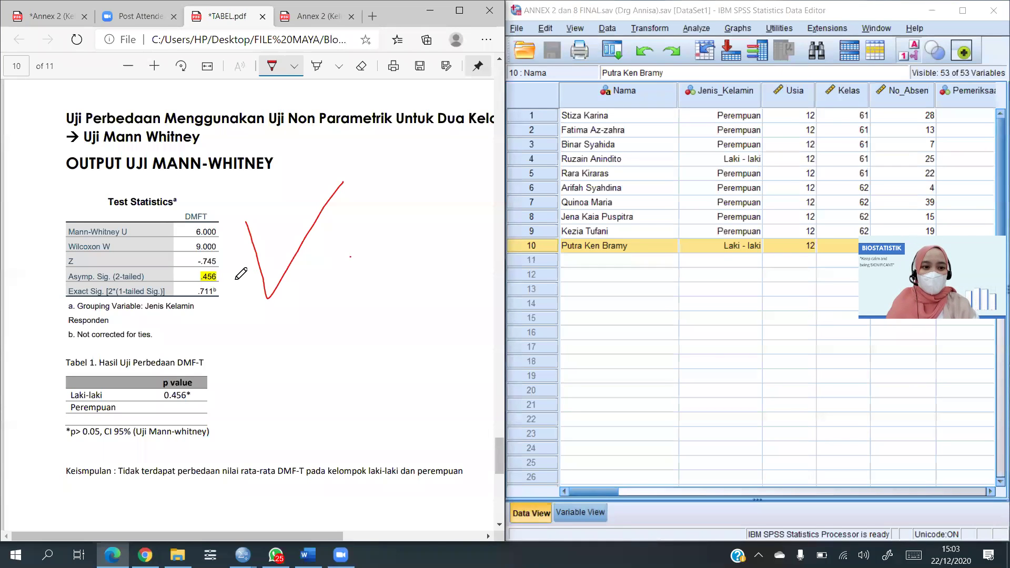
mouse_move(231, 276)
mouse_down()
mouse_move(248, 280)
mouse_move(268, 316)
mouse_move(270, 356)
mouse_move(229, 397)
mouse_move(258, 399)
mouse_up()
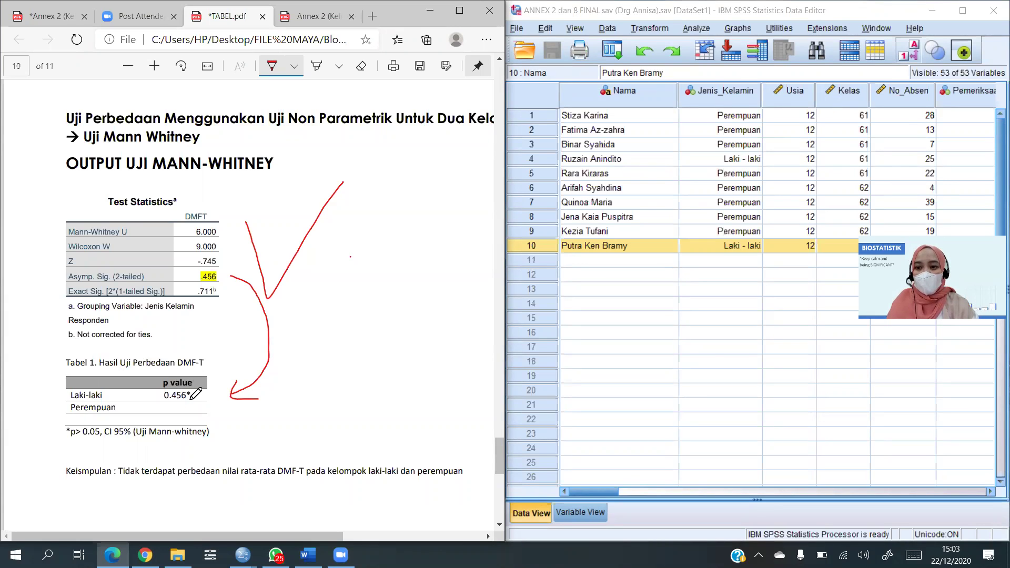
drag(223, 283, 238, 249)
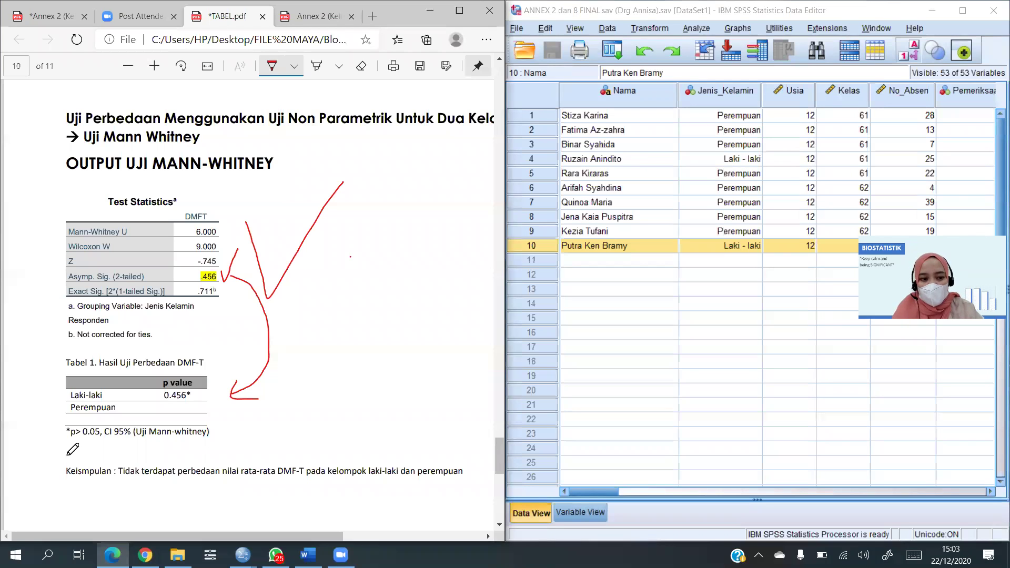
Underline p> 0.05, CI 95% and Uji Mann-whitney in the table note, and outline the conclusion sentence and the p value in red
drag(69, 442, 97, 442)
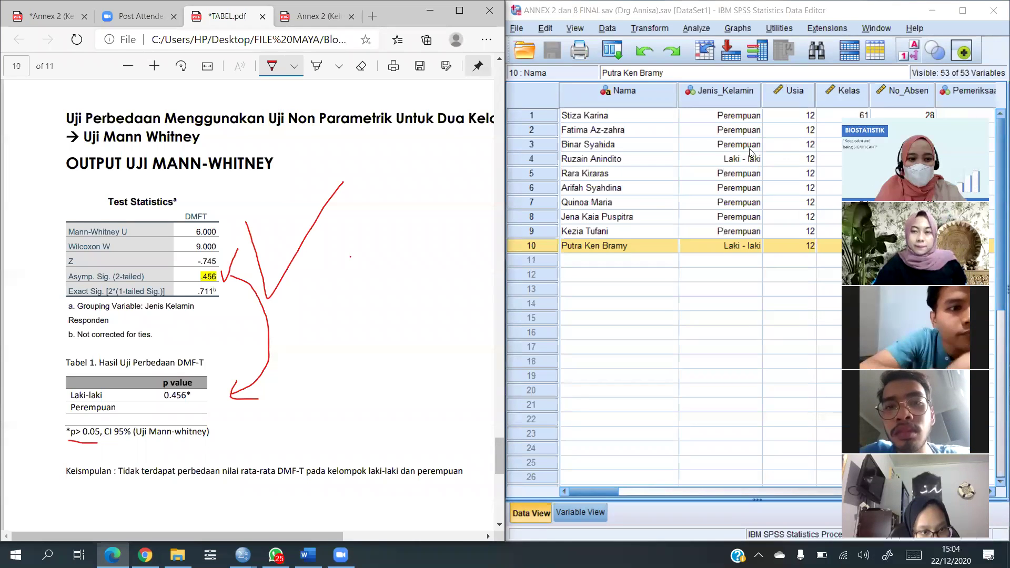
drag(108, 441, 127, 441)
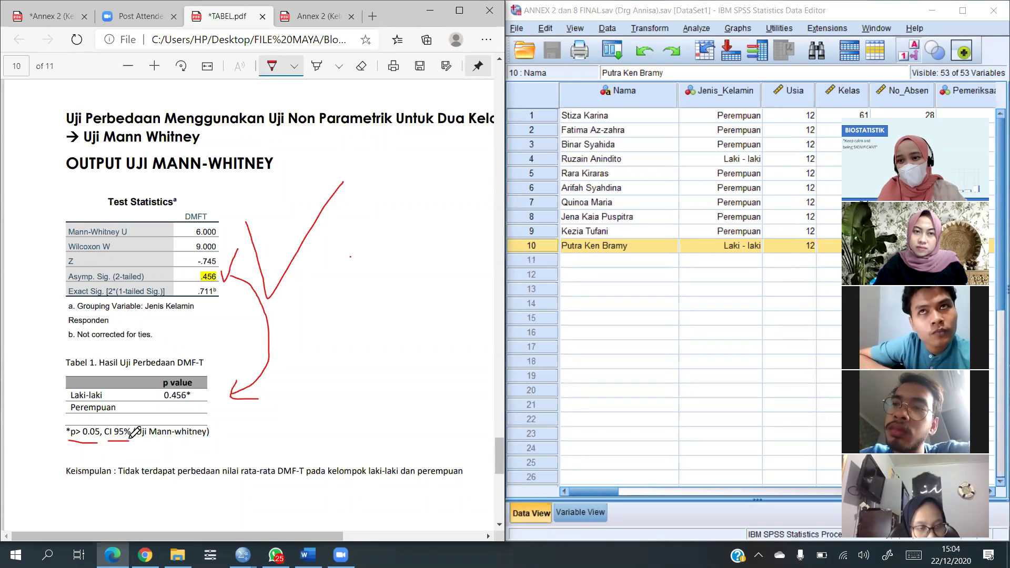
drag(139, 441, 203, 442)
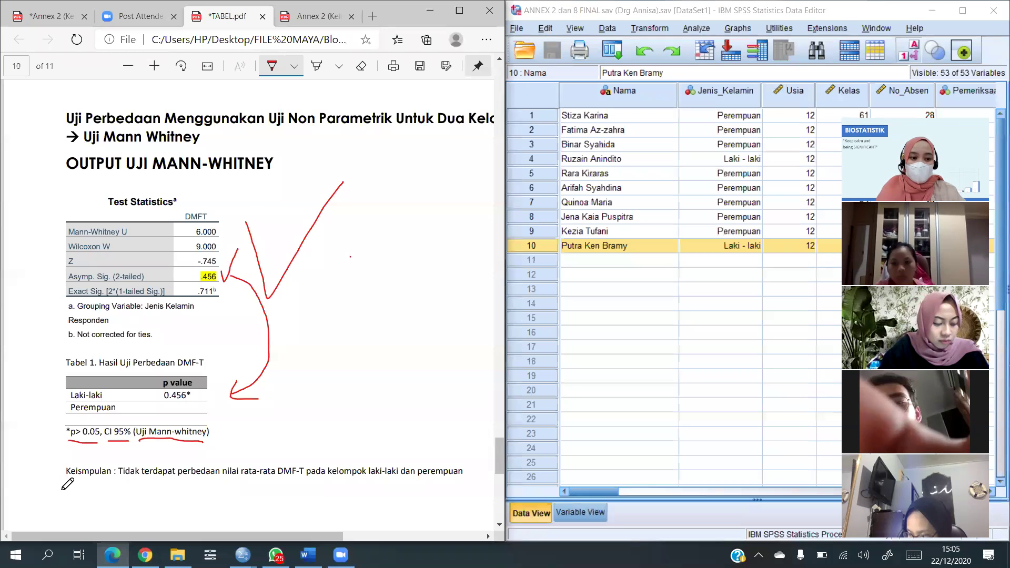
mouse_move(62, 490)
mouse_down()
mouse_move(455, 495)
mouse_move(468, 453)
mouse_move(103, 446)
mouse_move(57, 453)
mouse_move(60, 474)
mouse_up()
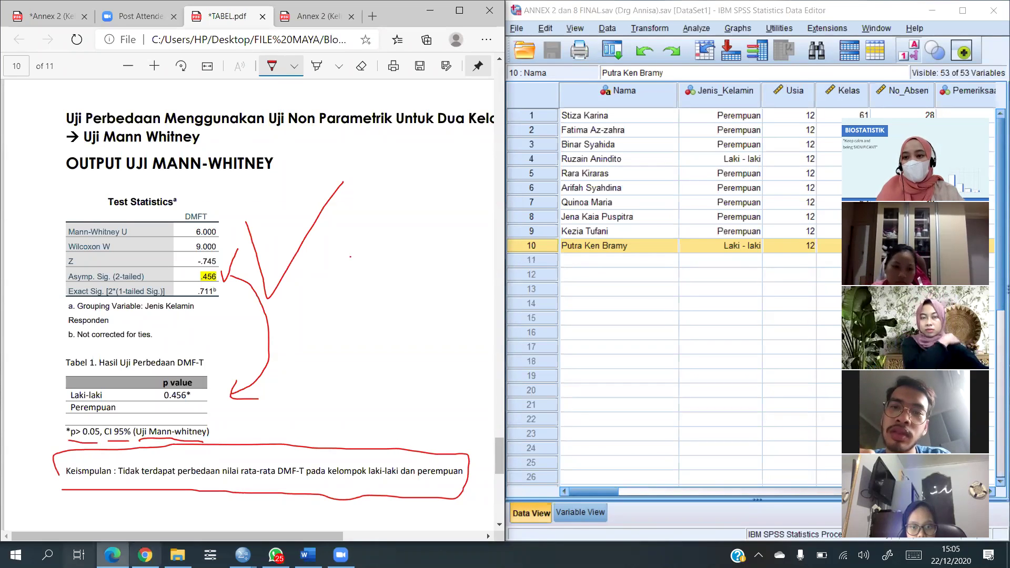
mouse_move(196, 367)
mouse_down()
mouse_move(171, 362)
mouse_move(154, 389)
mouse_move(211, 384)
mouse_move(211, 371)
mouse_up()
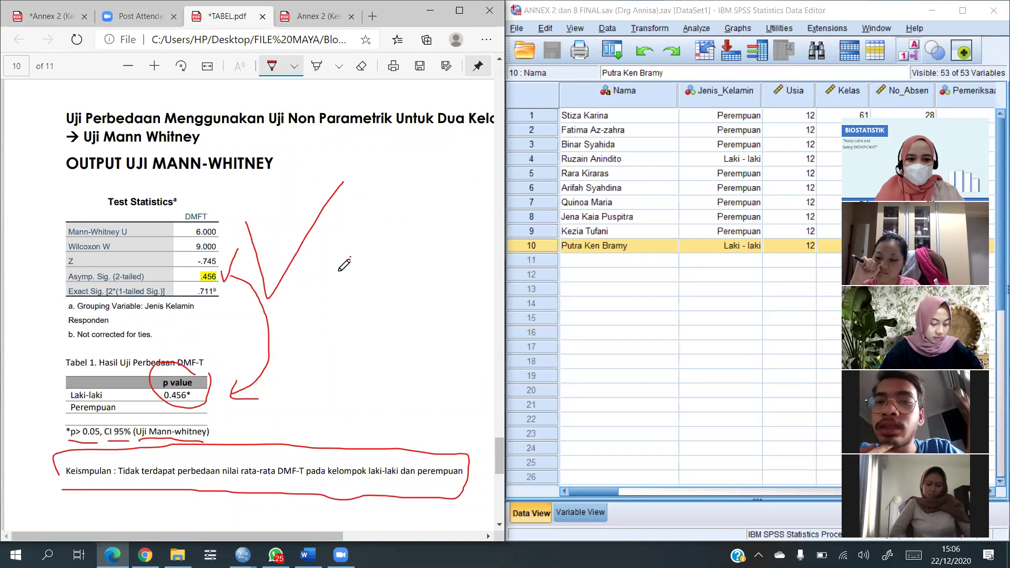
Handwrite H with a cross beside it and Ho with a check mark beneath it, in the blank space beside the Mann-Whitney tables
mouse_move(339, 271)
mouse_down()
mouse_move(345, 324)
mouse_move(369, 303)
mouse_up()
drag(366, 268, 375, 320)
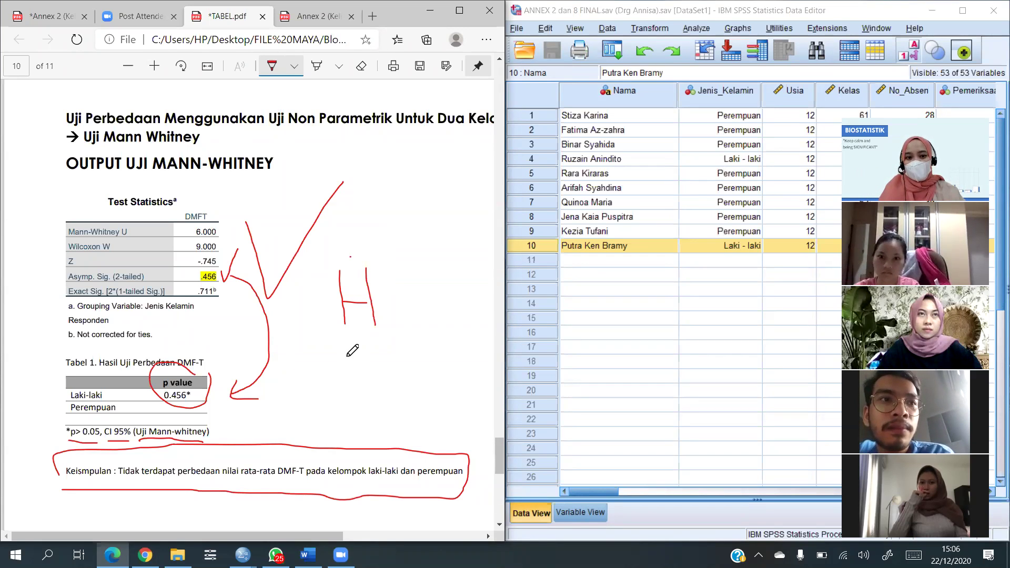
drag(397, 277, 424, 308)
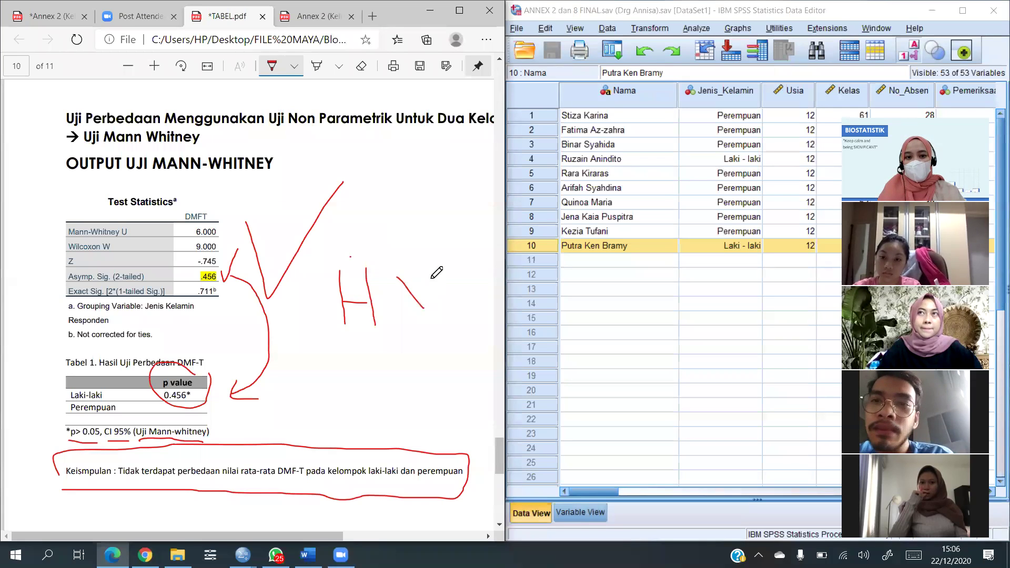
drag(430, 274, 391, 304)
mouse_move(340, 346)
mouse_down()
mouse_move(340, 402)
mouse_move(371, 374)
mouse_move(369, 398)
mouse_move(386, 394)
mouse_move(387, 378)
mouse_move(428, 392)
mouse_move(472, 315)
mouse_up()
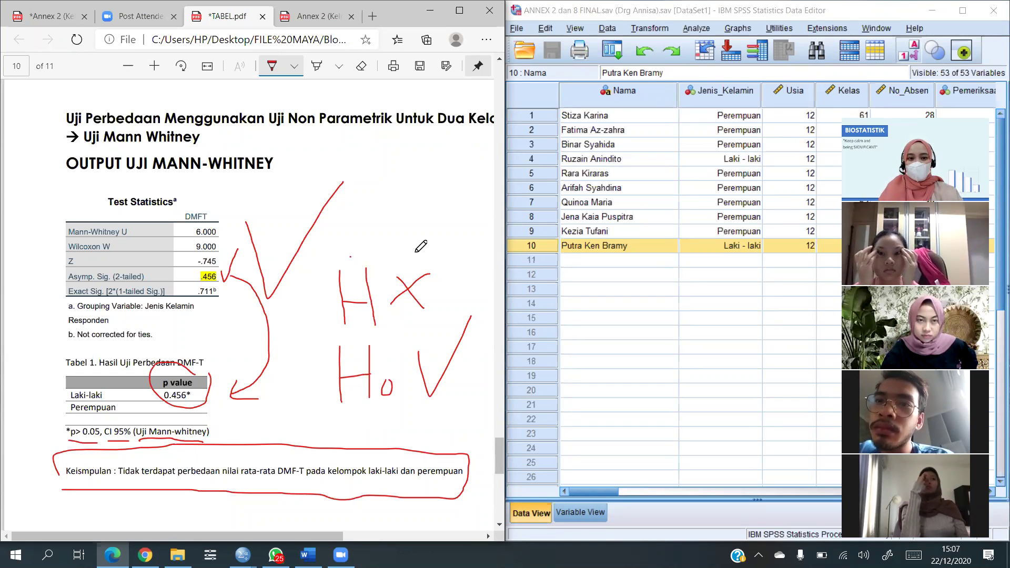
Write p ≤ 0.05 above the H note, draw a check mark over its cross, and circle the H line in red
drag(368, 211, 368, 231)
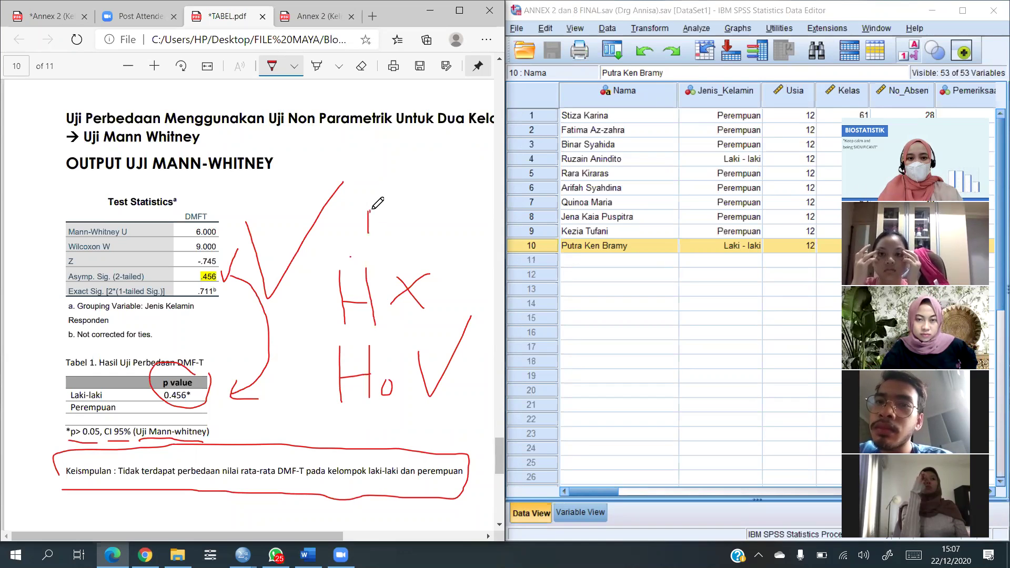
mouse_move(410, 212)
mouse_down()
mouse_move(412, 235)
mouse_move(430, 231)
mouse_move(437, 211)
mouse_move(484, 223)
mouse_move(476, 231)
mouse_move(484, 207)
mouse_up()
click(445, 238)
mouse_move(406, 273)
mouse_down()
mouse_move(416, 301)
mouse_move(465, 242)
mouse_up()
mouse_move(368, 255)
mouse_down()
mouse_move(322, 279)
mouse_move(414, 311)
mouse_move(427, 249)
mouse_move(441, 254)
mouse_up()
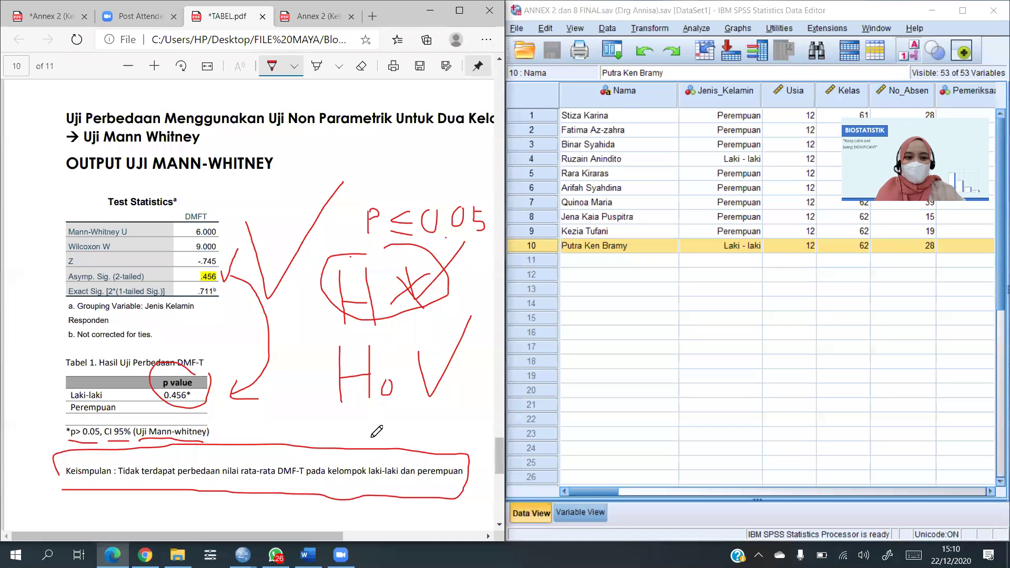
Go to the Independent t-test output on page 11 of TABEL.pdf
scroll(376, 415, down, 7)
scroll(377, 413, down, 4)
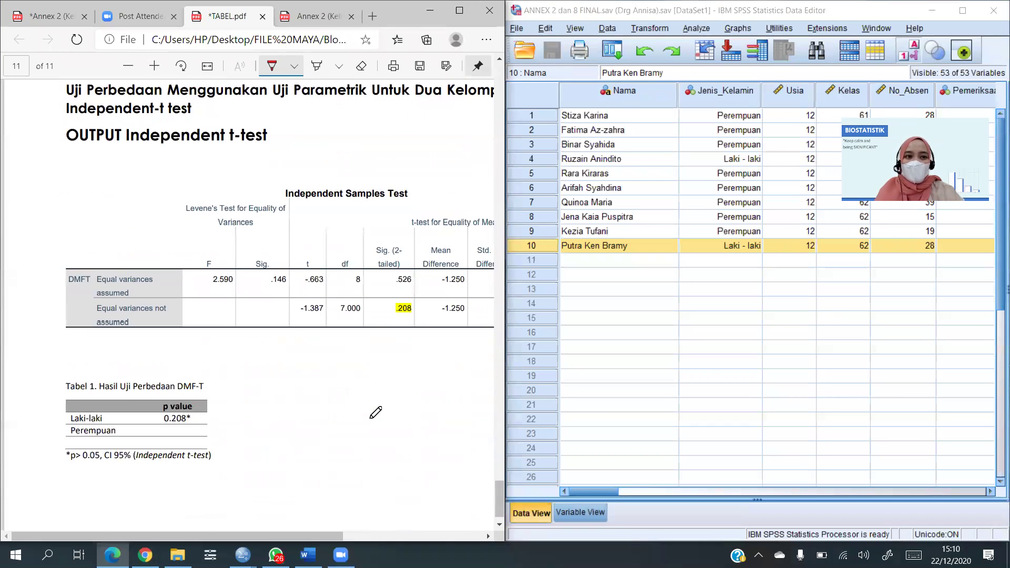
scroll(376, 412, up, 1)
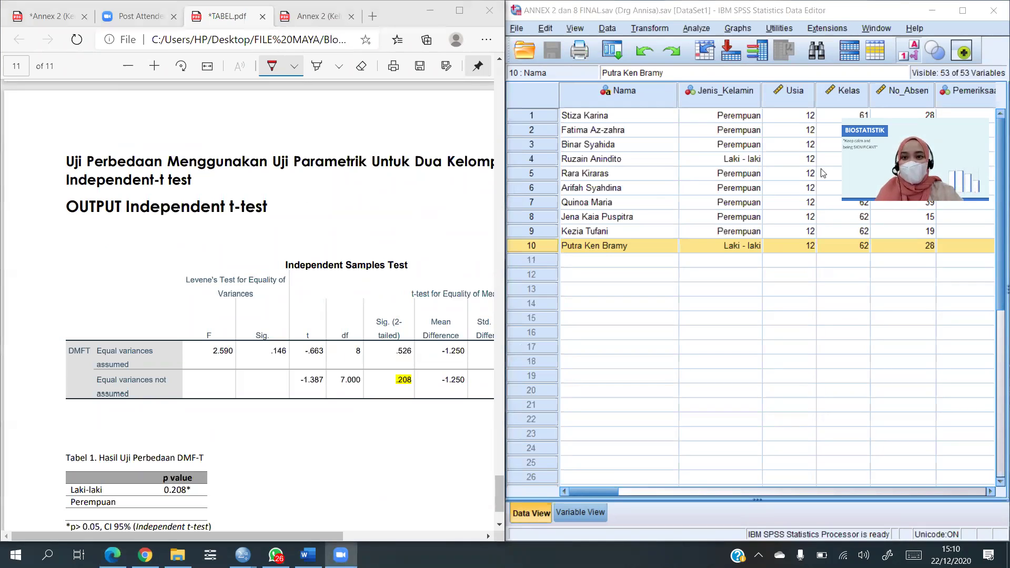
Switch to SPSS and run an Independent-Samples T Test of DMFT by Jenis_Kelamin with groups 1 and 2
click(700, 29)
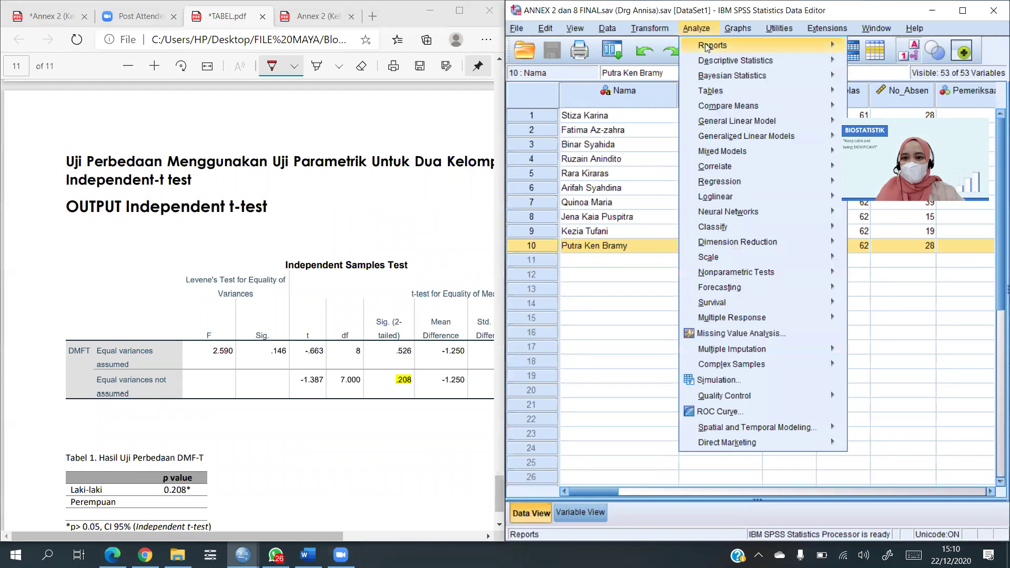
mouse_move(722, 107)
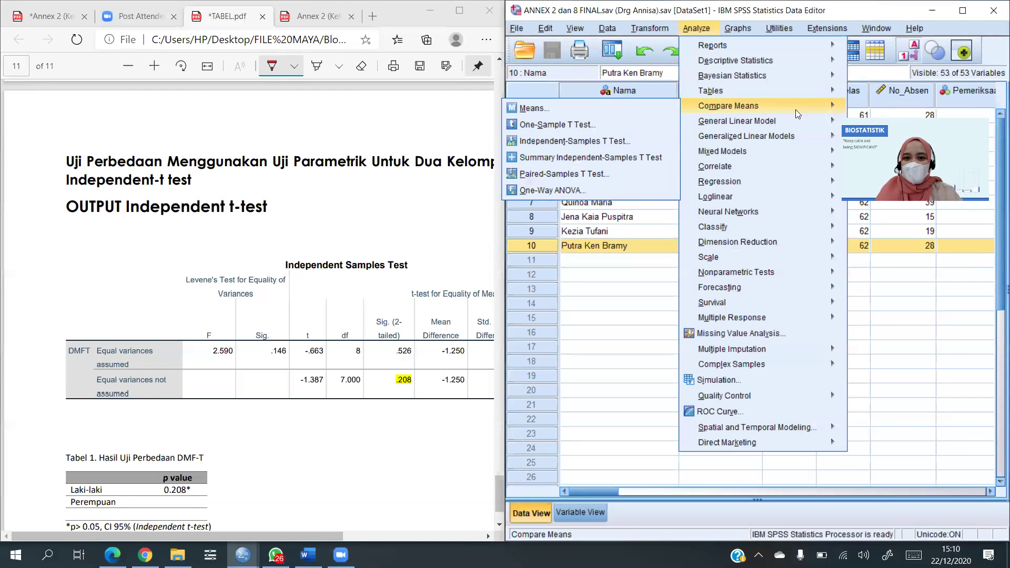
click(609, 144)
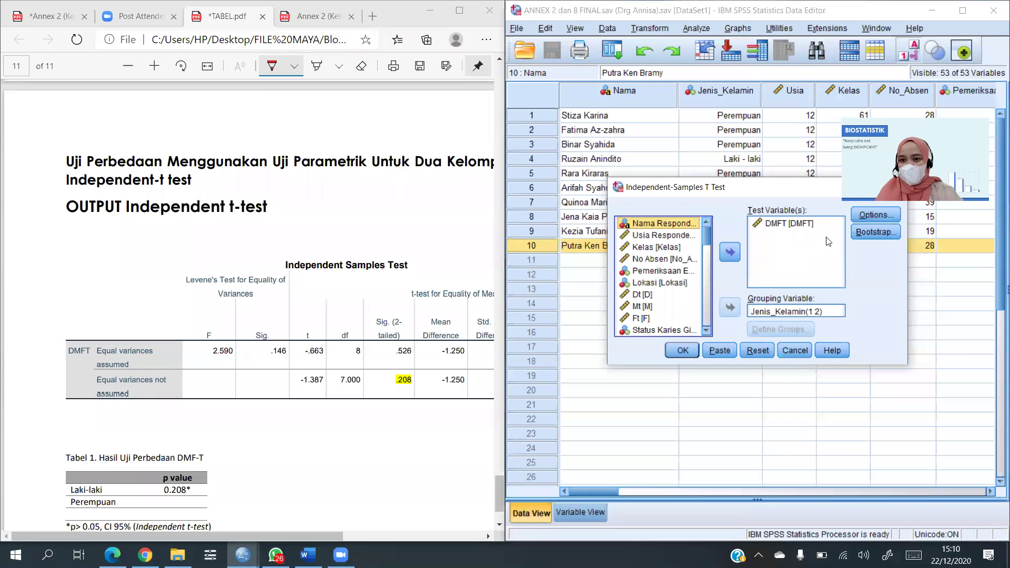
click(777, 222)
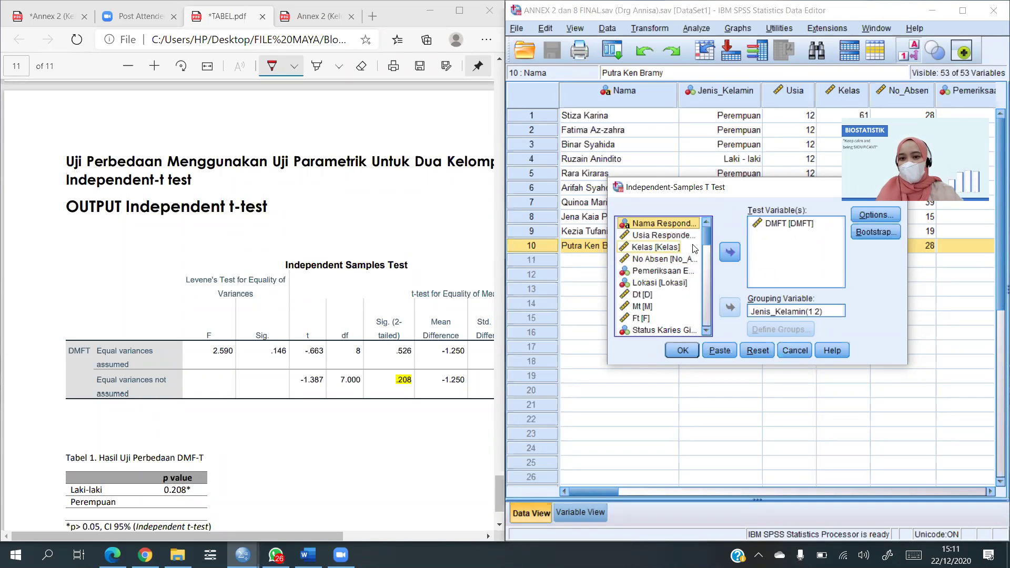
click(792, 313)
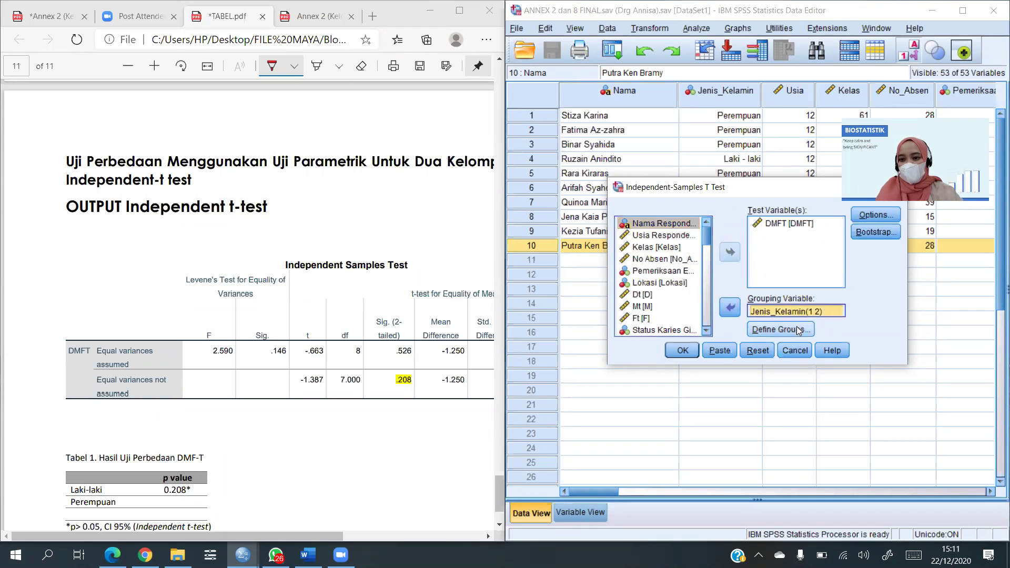
click(799, 330)
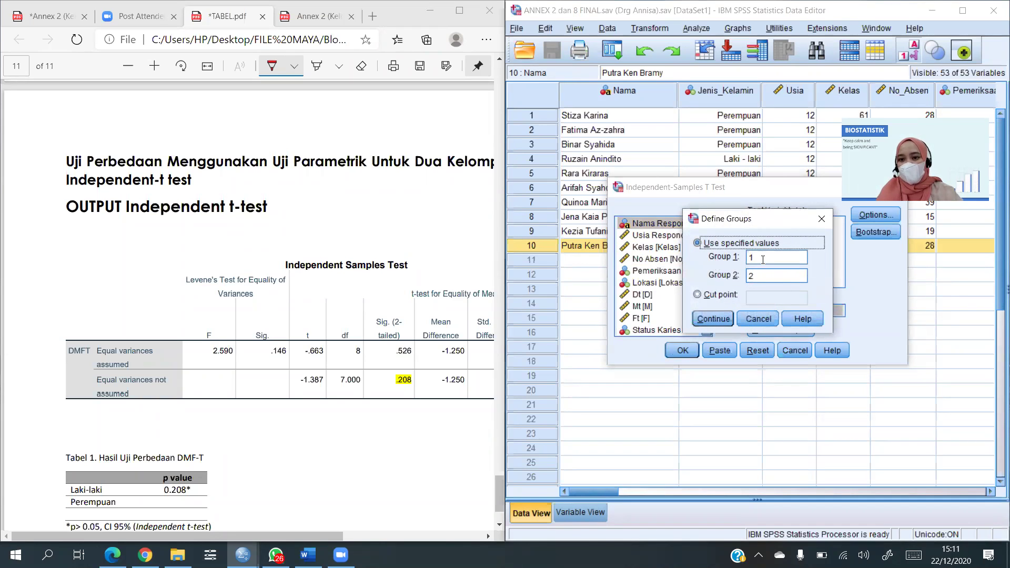
click(725, 320)
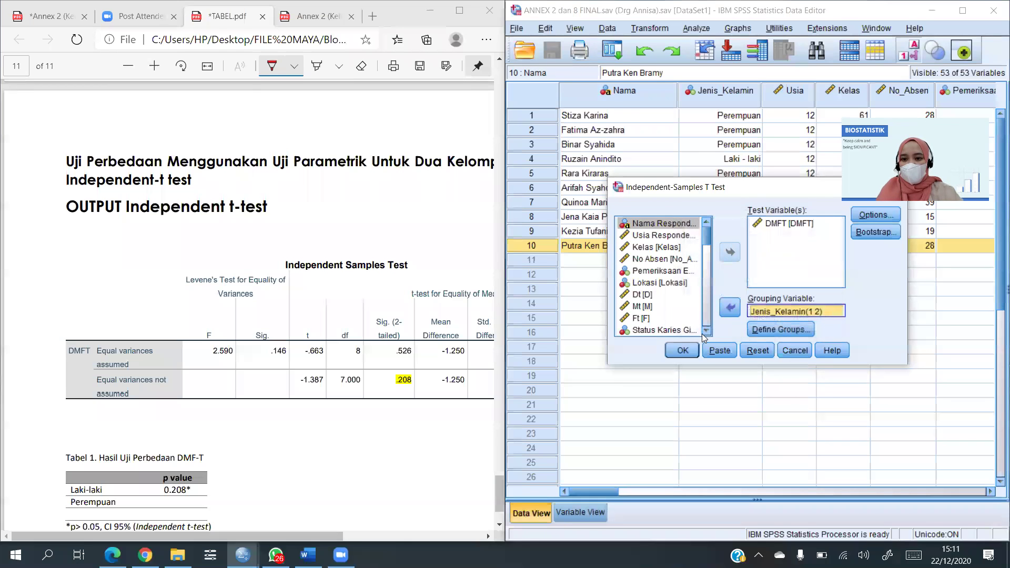
click(682, 350)
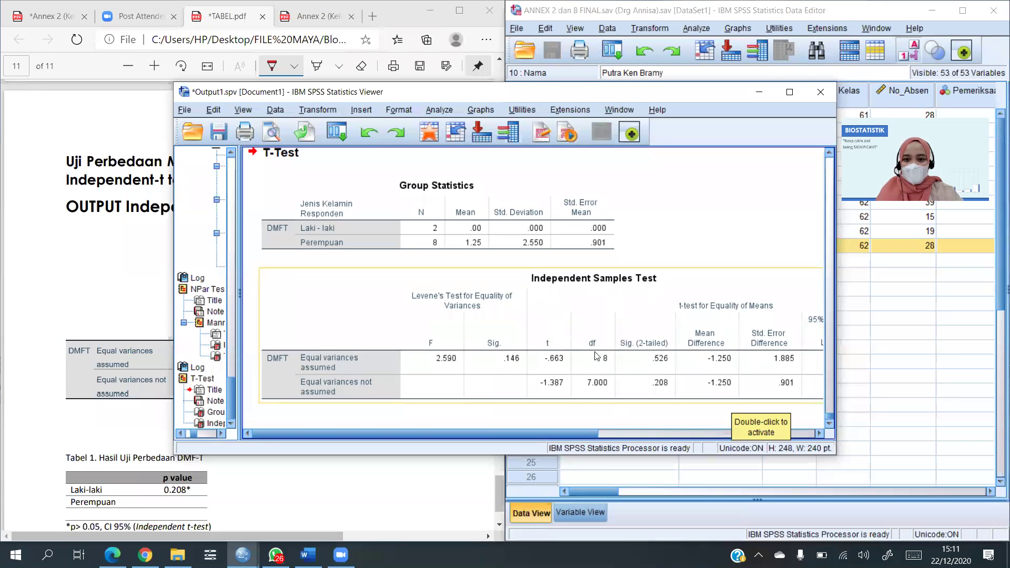
Compare the Independent Samples Test table with the Mann-Whitney Test Statistics table in the output, and put the output window away
click(549, 357)
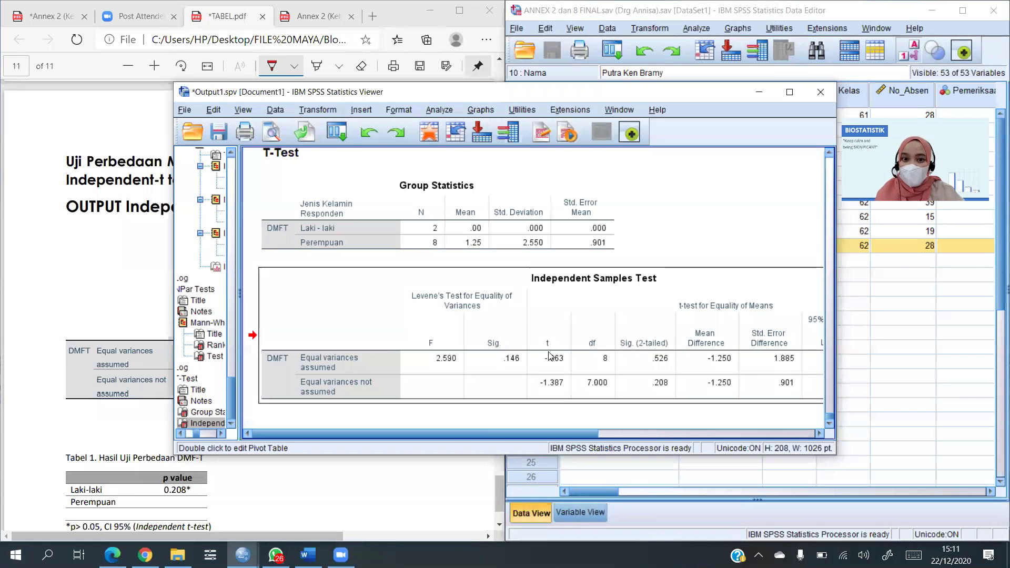
scroll(547, 347, up, 10)
click(316, 346)
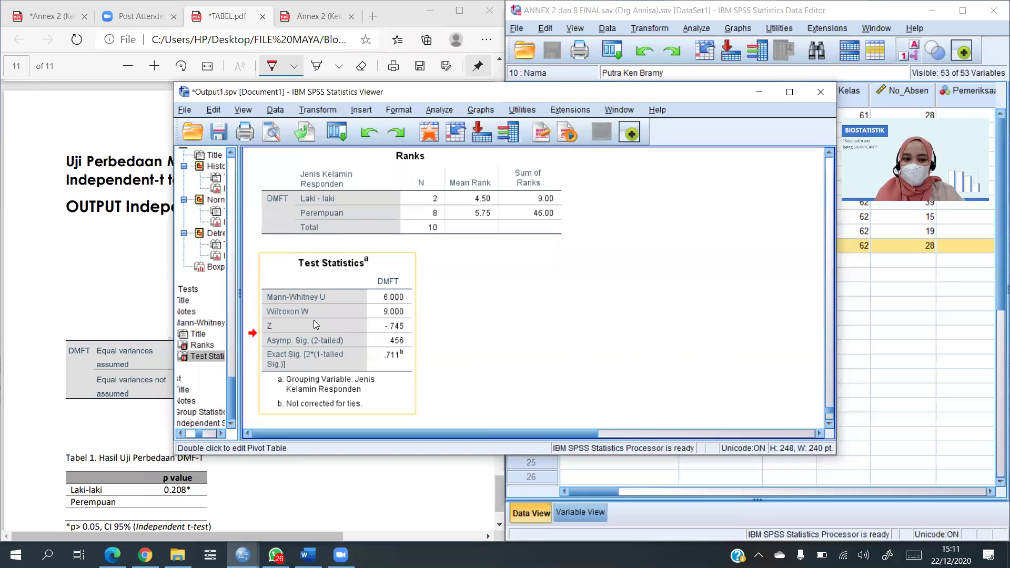
scroll(426, 343, down, 8)
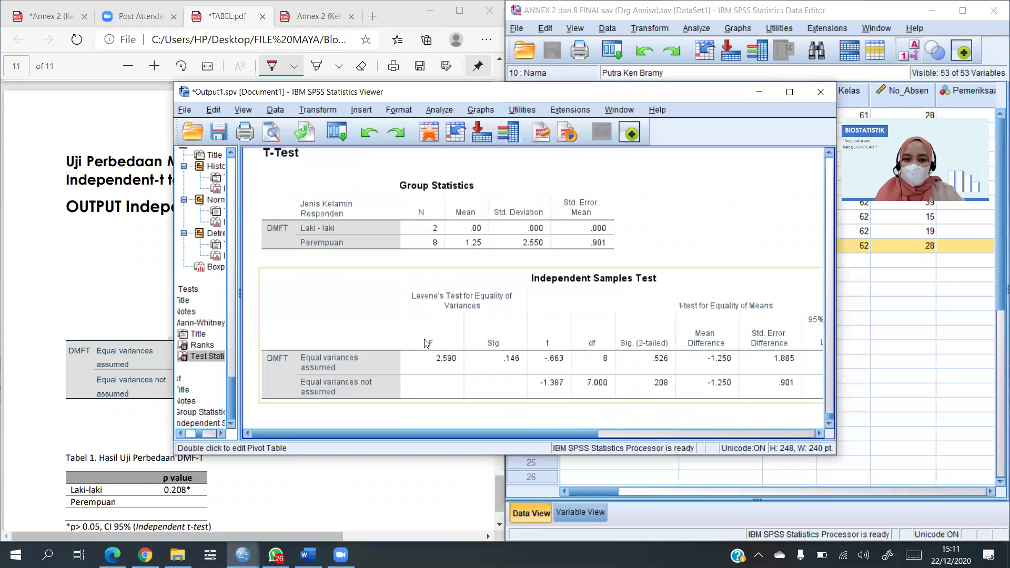
click(628, 334)
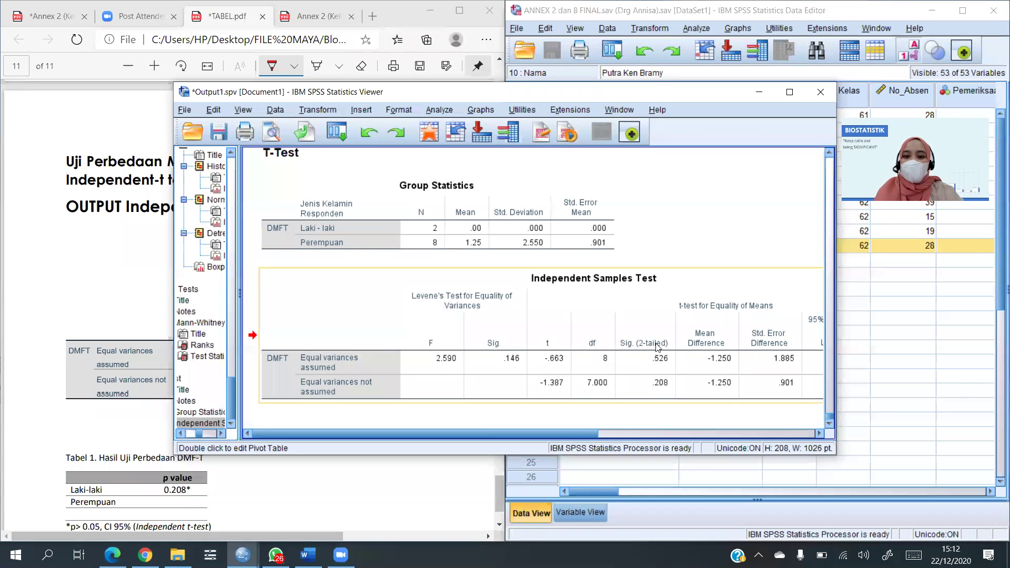
click(759, 92)
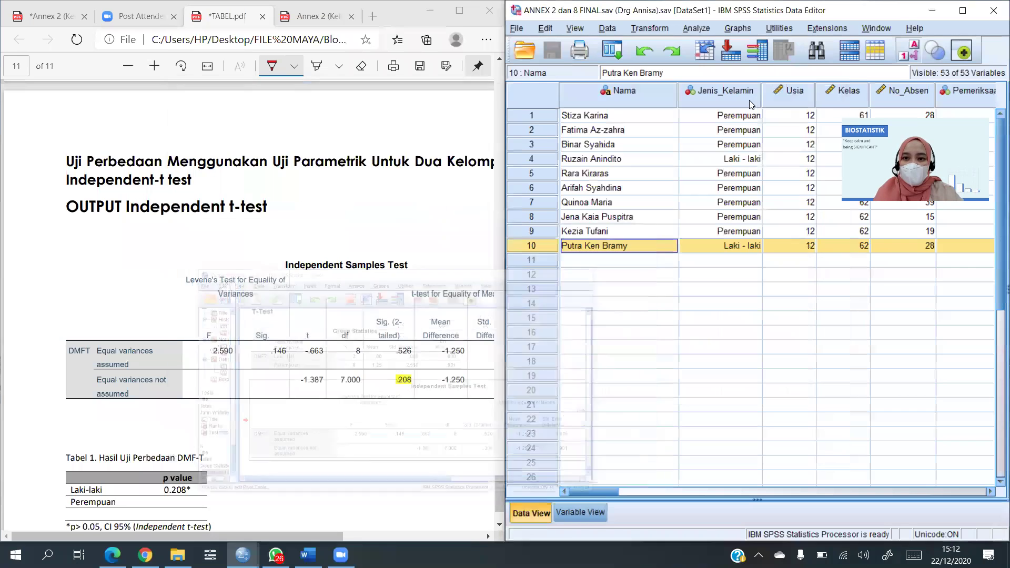
In TABEL.pdf, draw a red check mark above the Independent Samples Test table and circle Tabel 1 together with its note
scroll(247, 400, down, 3)
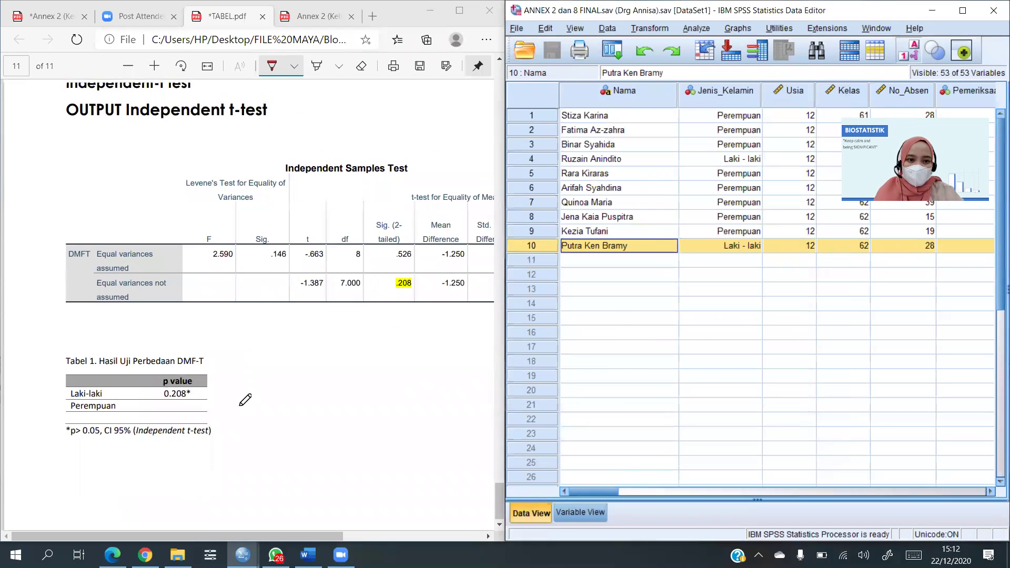
scroll(253, 389, up, 2)
mouse_move(103, 258)
mouse_down()
mouse_move(113, 277)
mouse_move(171, 215)
mouse_up()
scroll(279, 447, down, 2)
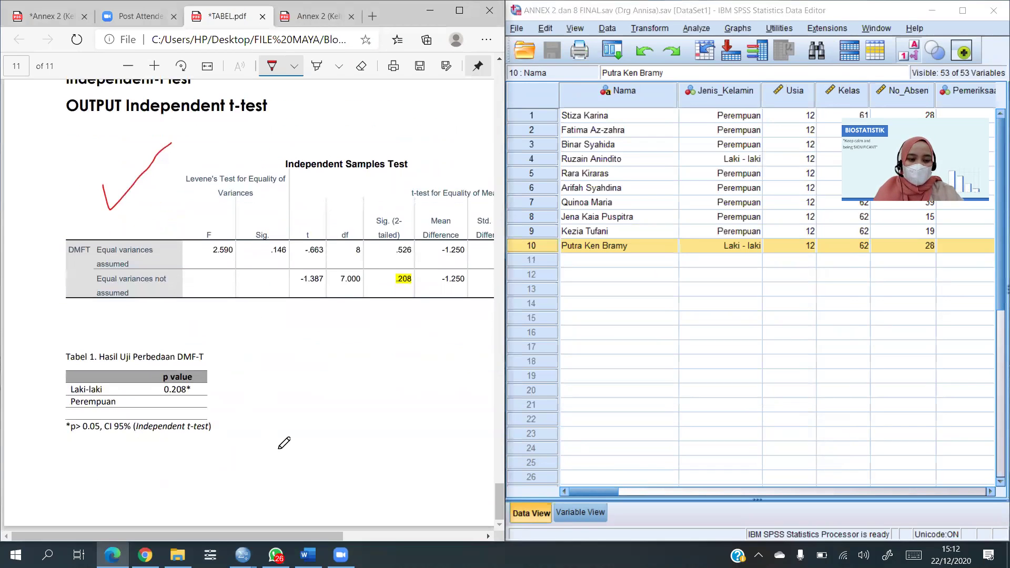
mouse_move(225, 345)
mouse_down()
mouse_move(208, 331)
mouse_move(100, 332)
mouse_move(35, 366)
mouse_move(53, 456)
mouse_move(237, 444)
mouse_move(245, 364)
mouse_move(226, 343)
mouse_up()
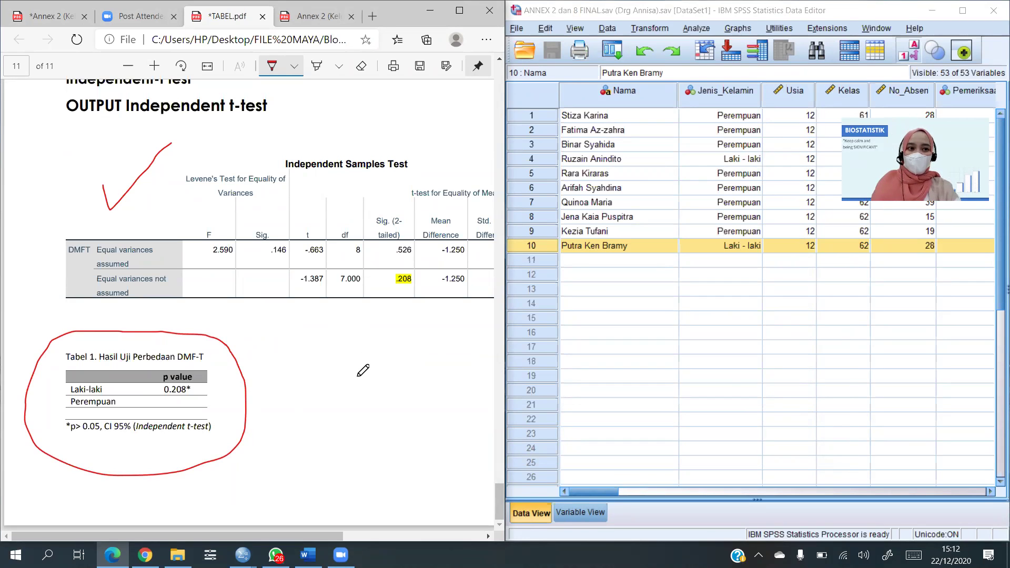
Show the SPSS variable definitions, starting from the first variable, and point out the Jenis_Kelamin variable
click(906, 110)
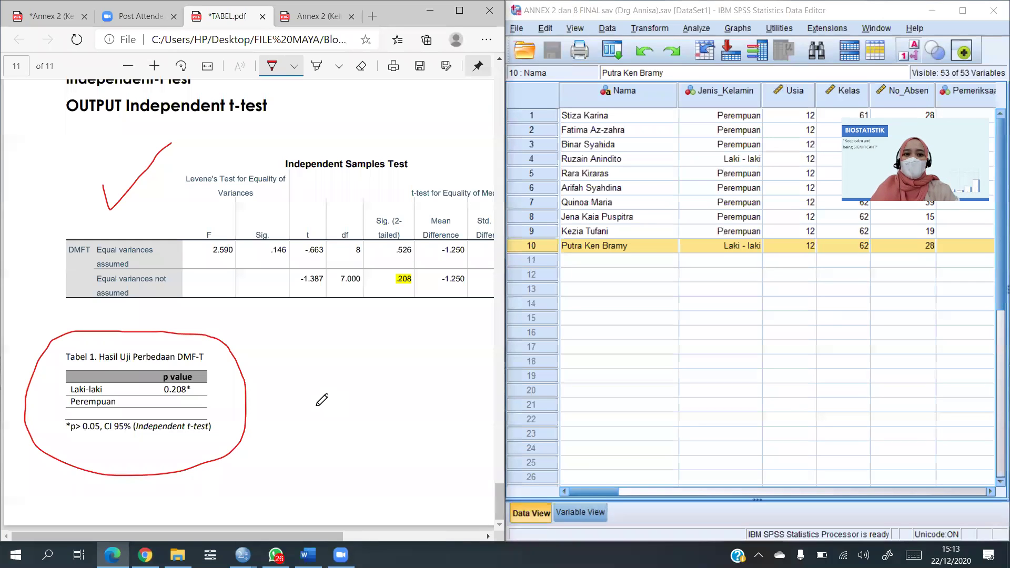
click(575, 514)
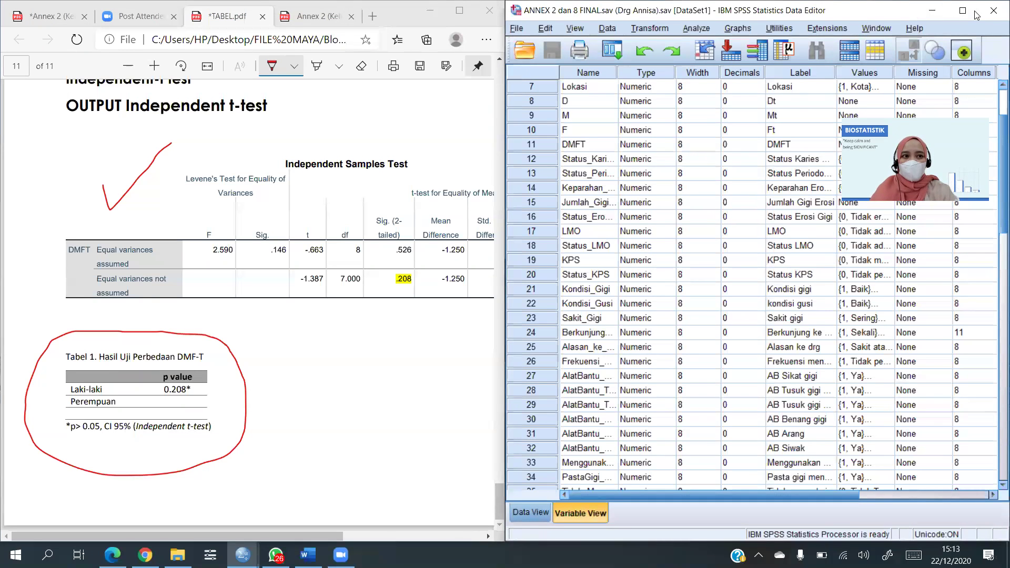
click(597, 72)
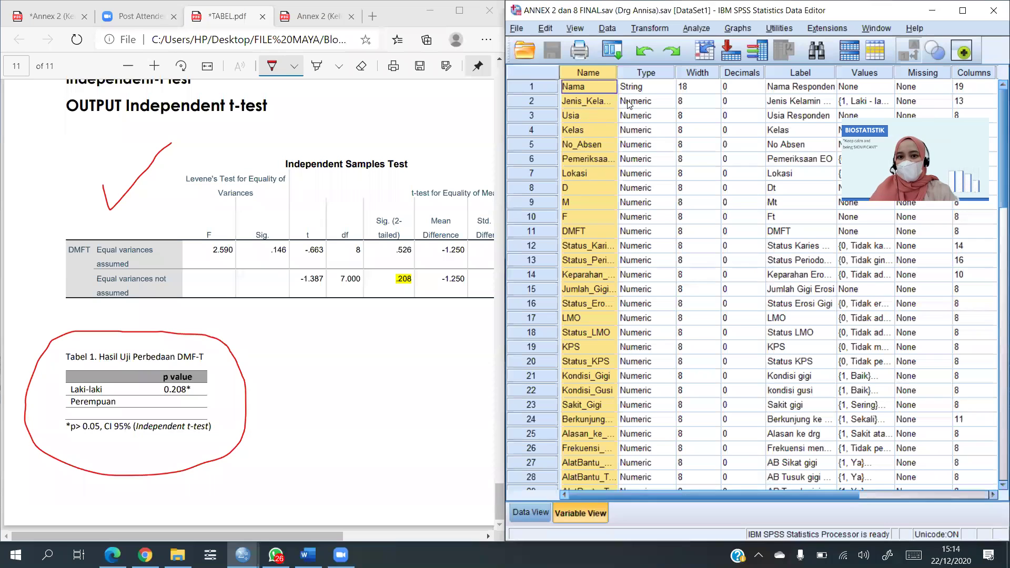
click(590, 104)
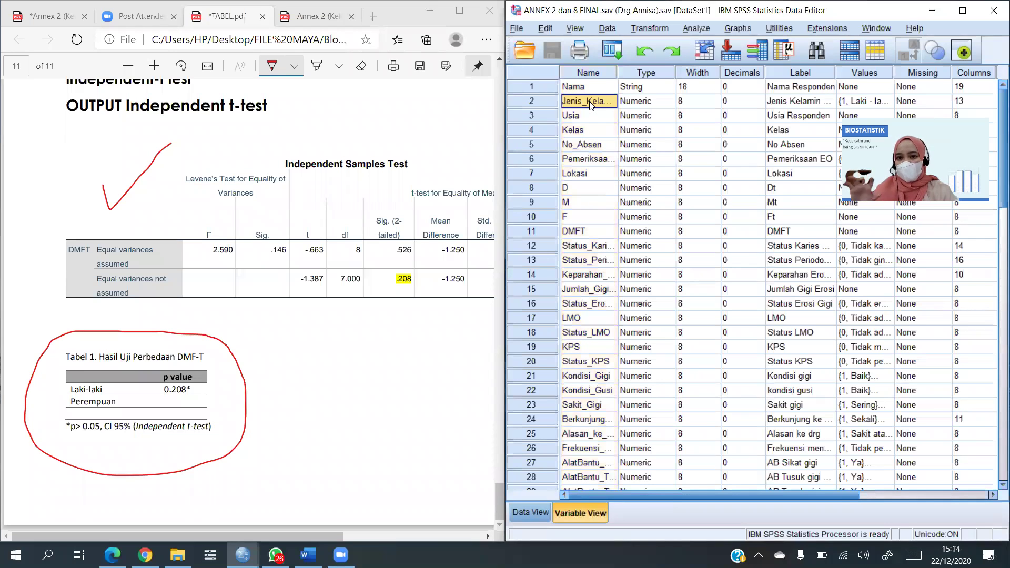